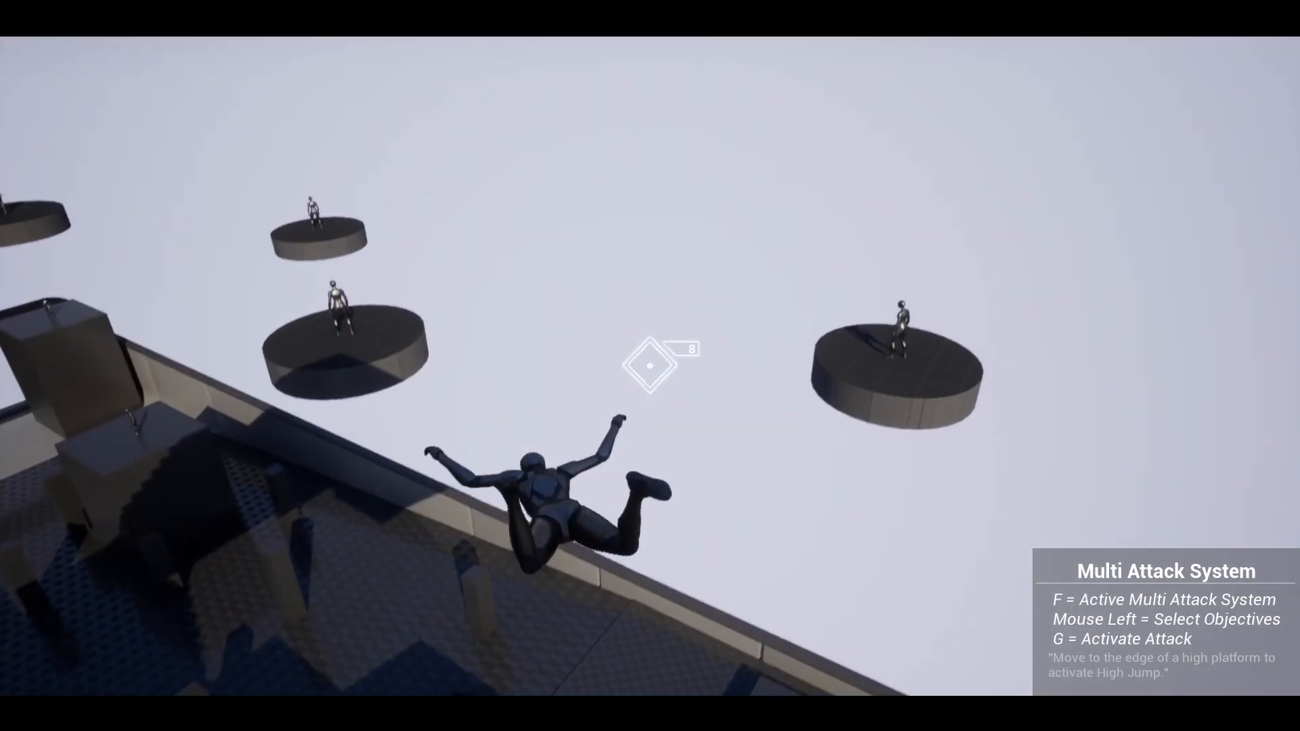
pyautogui.click(650, 365)
pyautogui.click(650, 366)
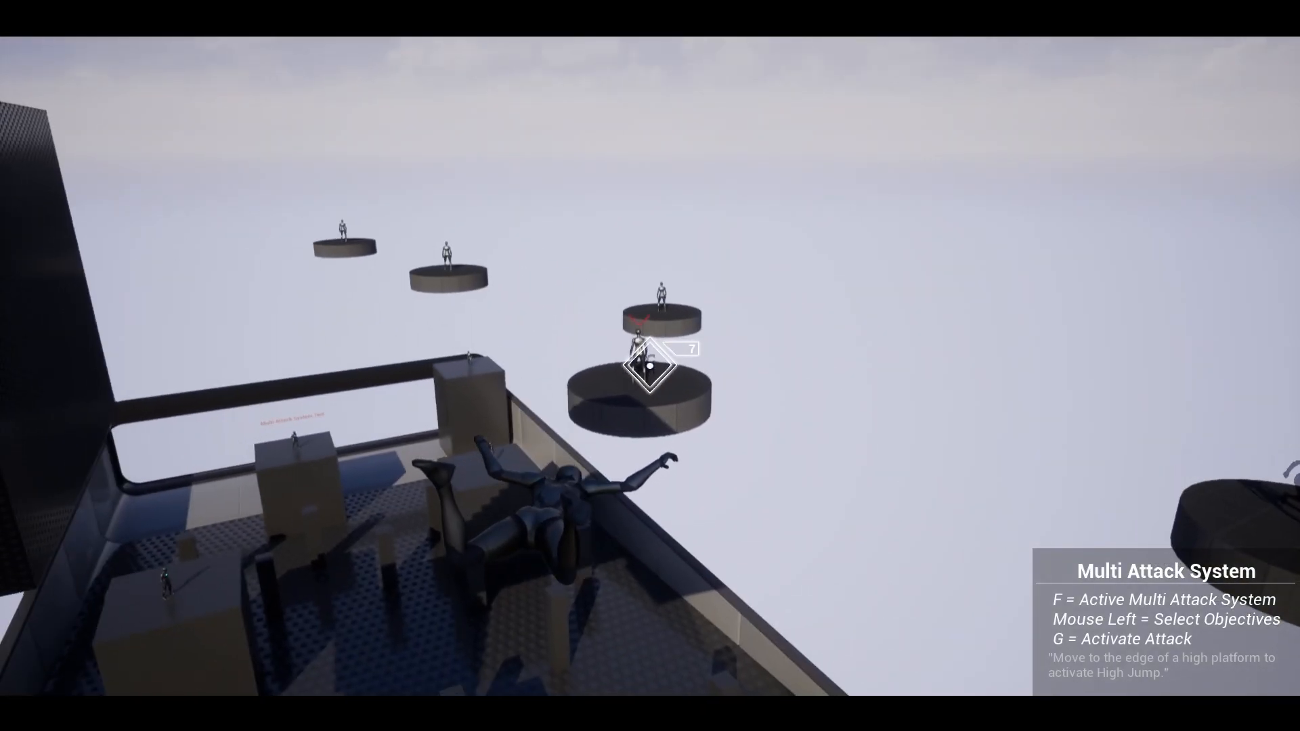
pyautogui.click(650, 365)
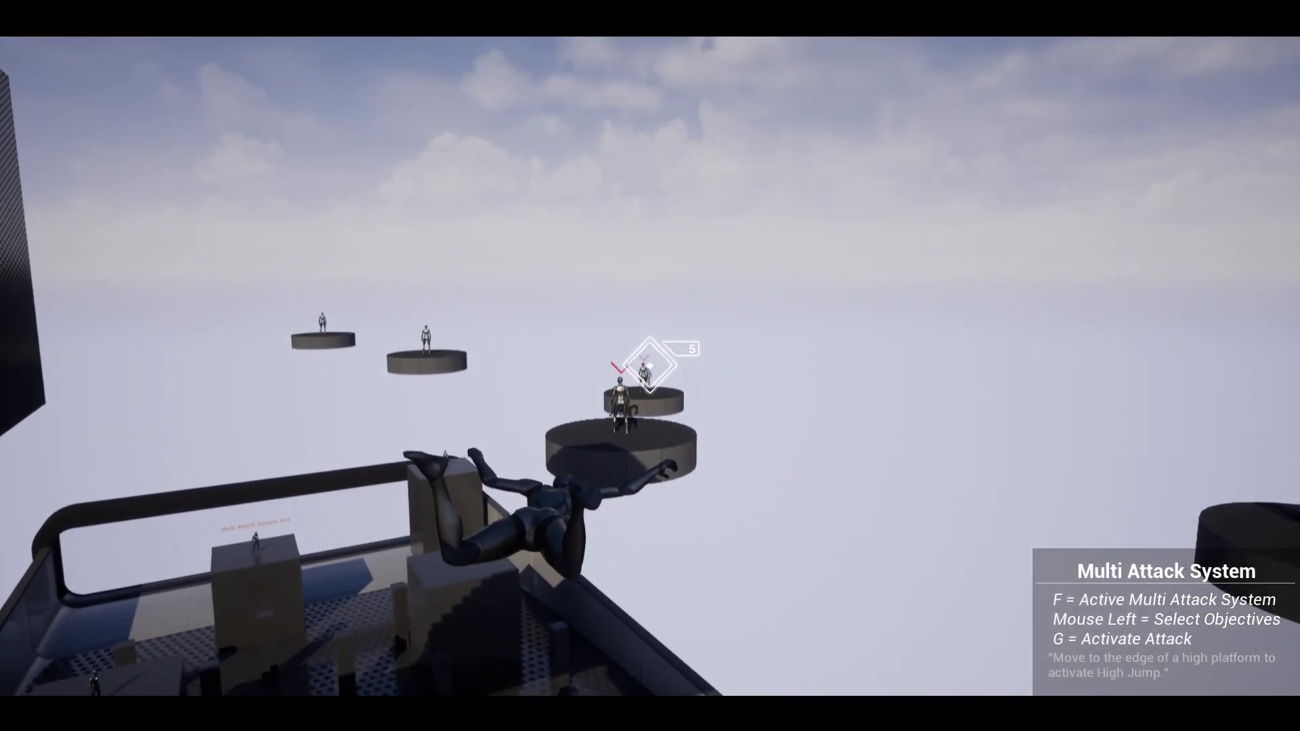
pyautogui.press('g')
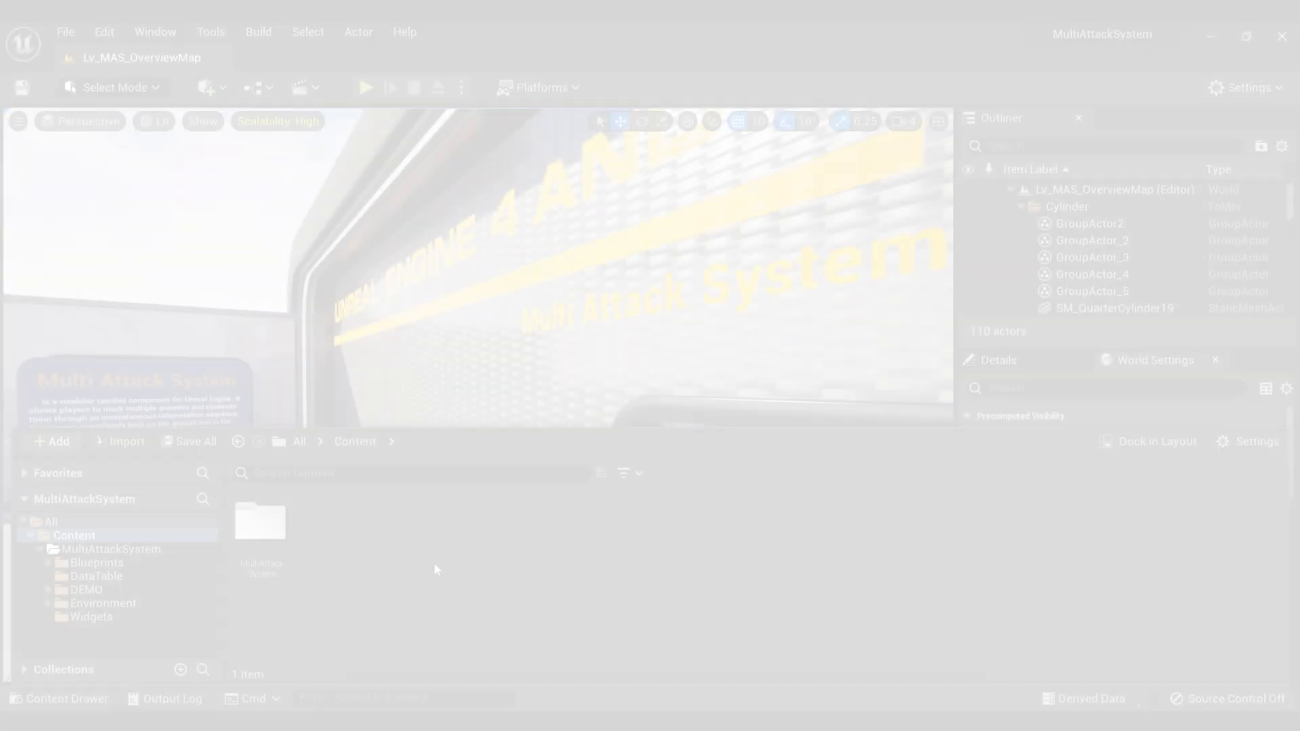
# Step: Start migrating the MultiAttackSystem folder, excluding the ControlRig and Characters folders from the assets to migrate
pyautogui.rightClick(266, 534)
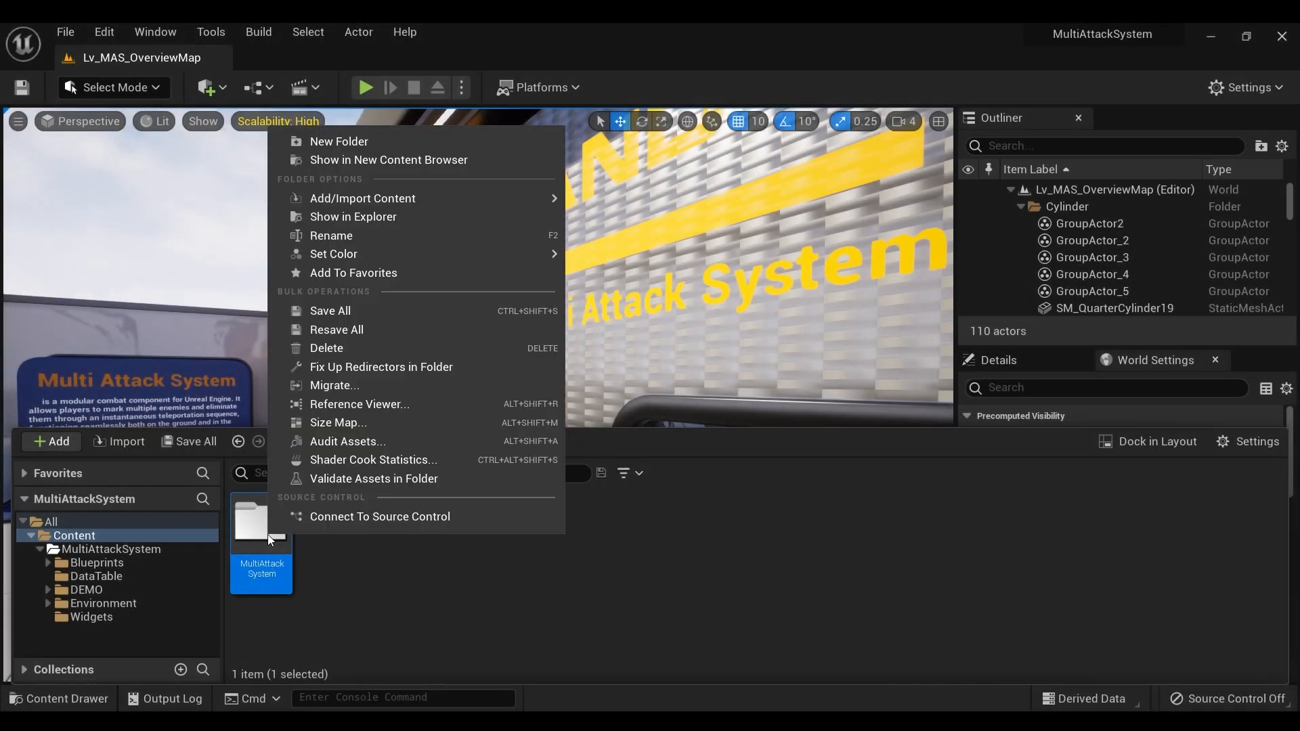
pyautogui.click(306, 391)
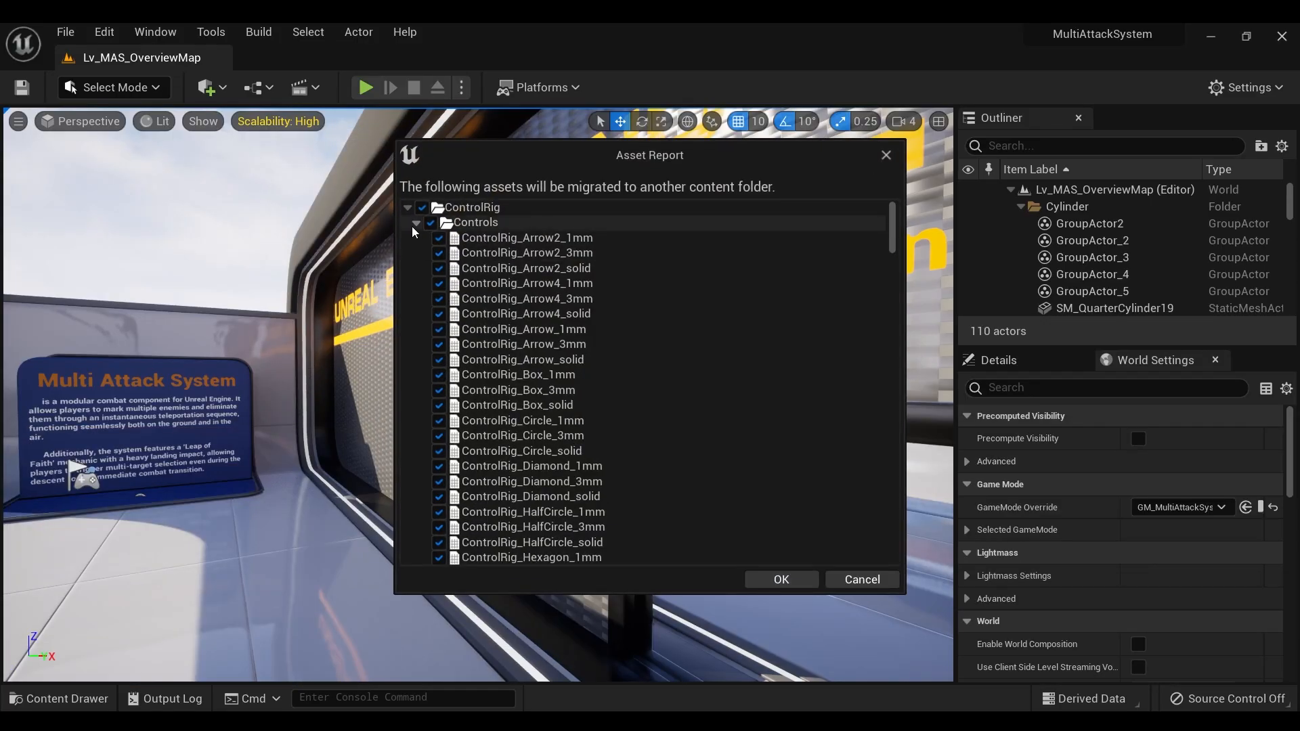
pyautogui.click(416, 222)
pyautogui.click(416, 252)
pyautogui.click(416, 268)
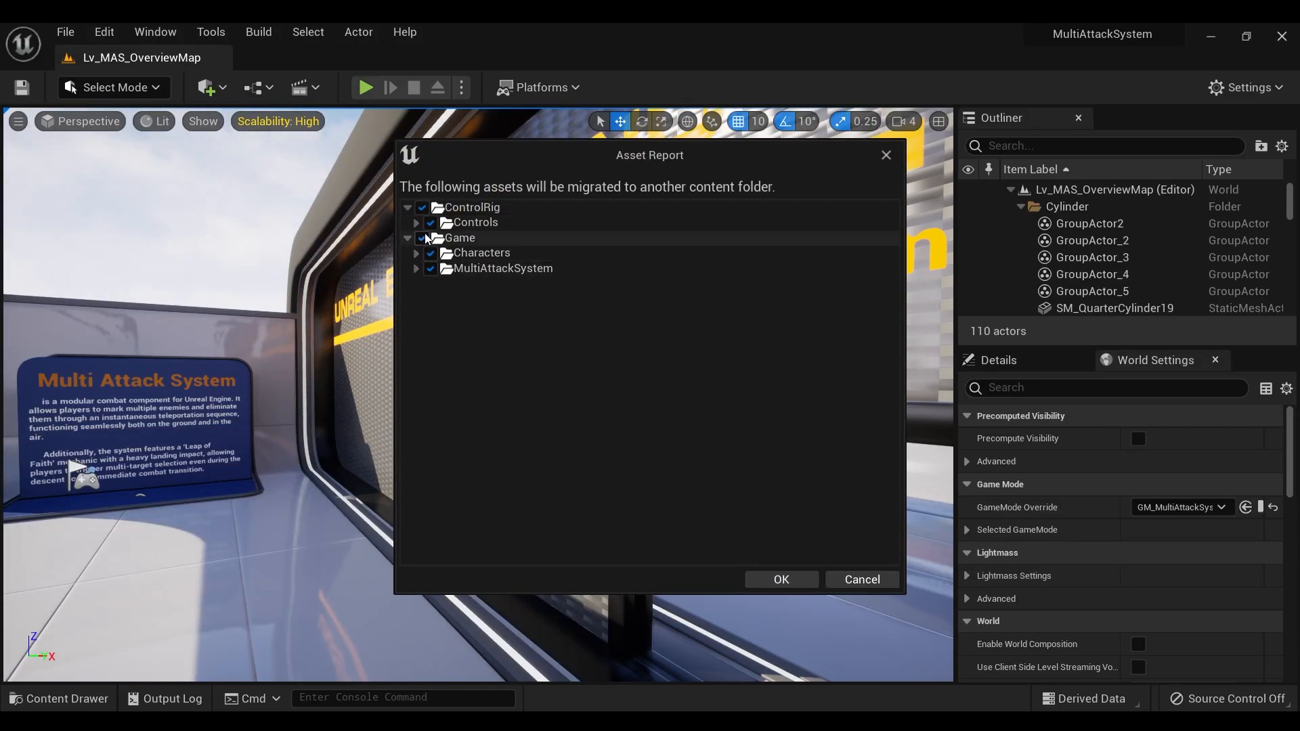
pyautogui.click(422, 207)
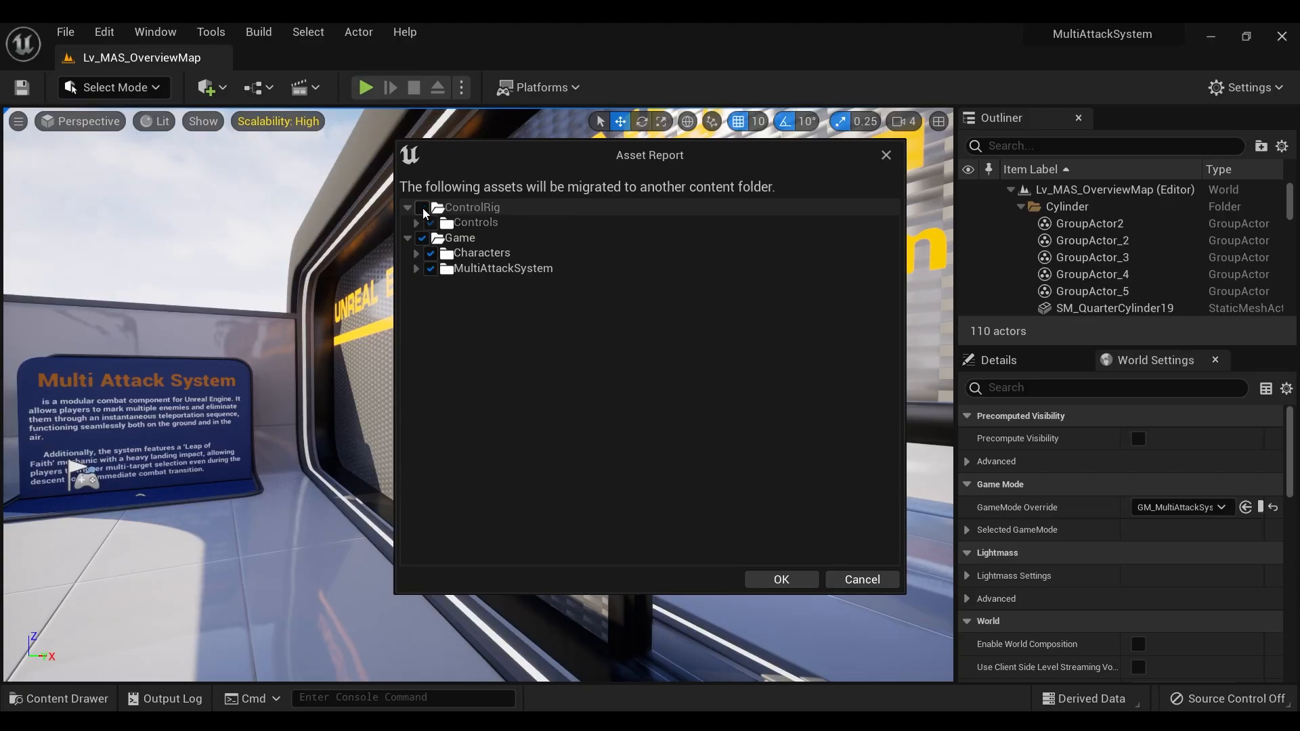
pyautogui.click(430, 254)
pyautogui.click(499, 269)
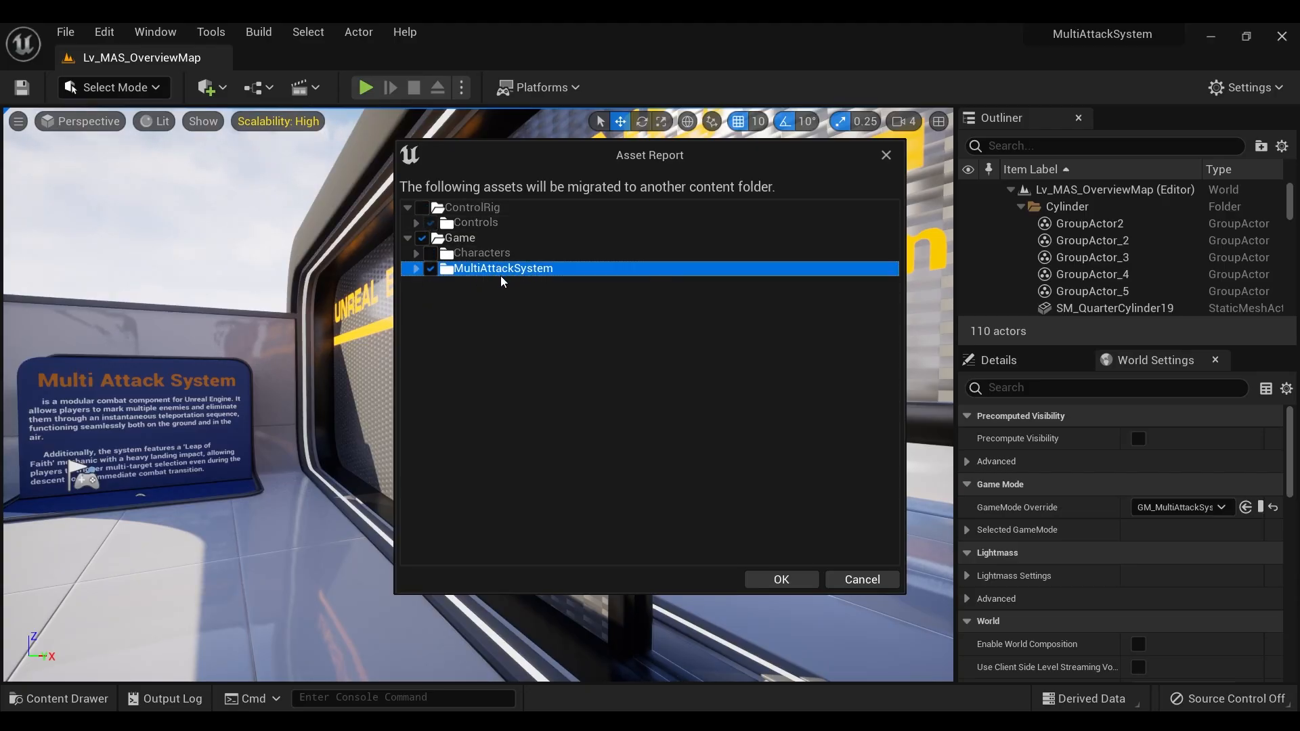
pyautogui.click(771, 580)
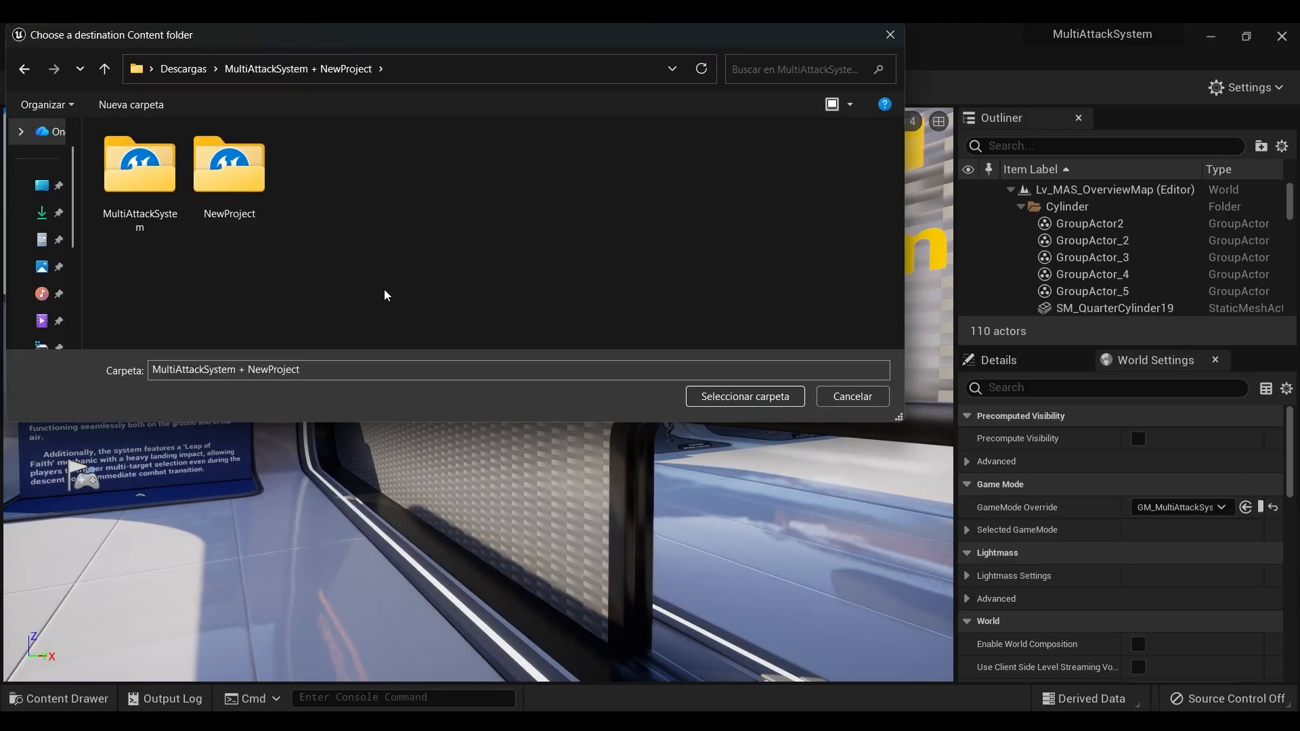
# Step: Choose the Content folder inside NewProject as the migration destination
pyautogui.doubleClick(265, 193)
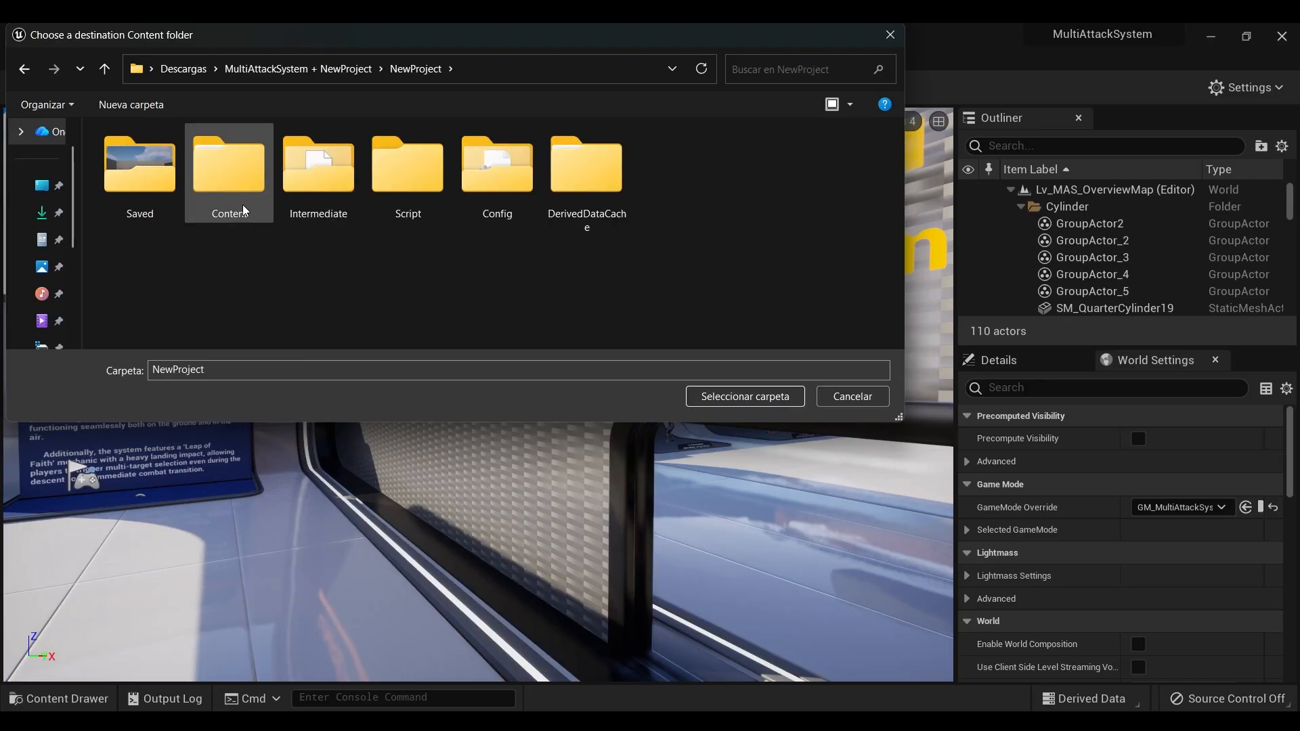
pyautogui.doubleClick(241, 198)
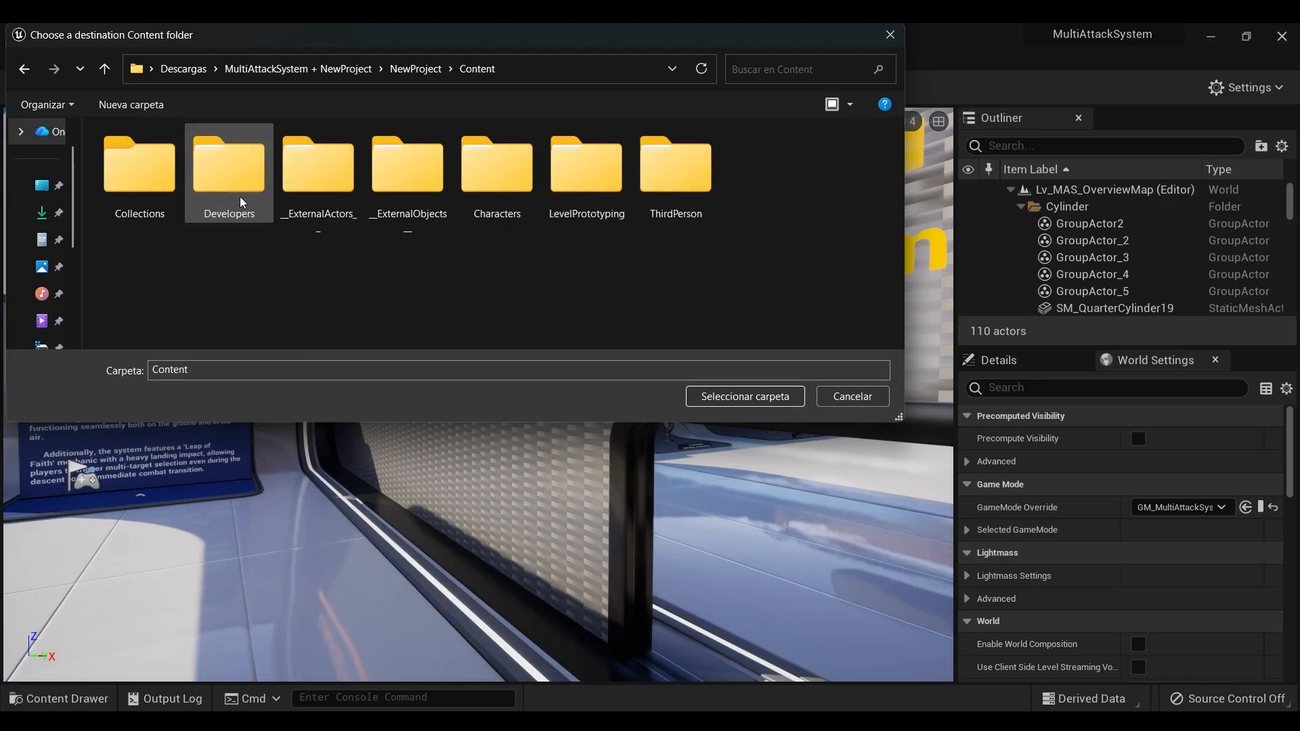
pyautogui.click(708, 398)
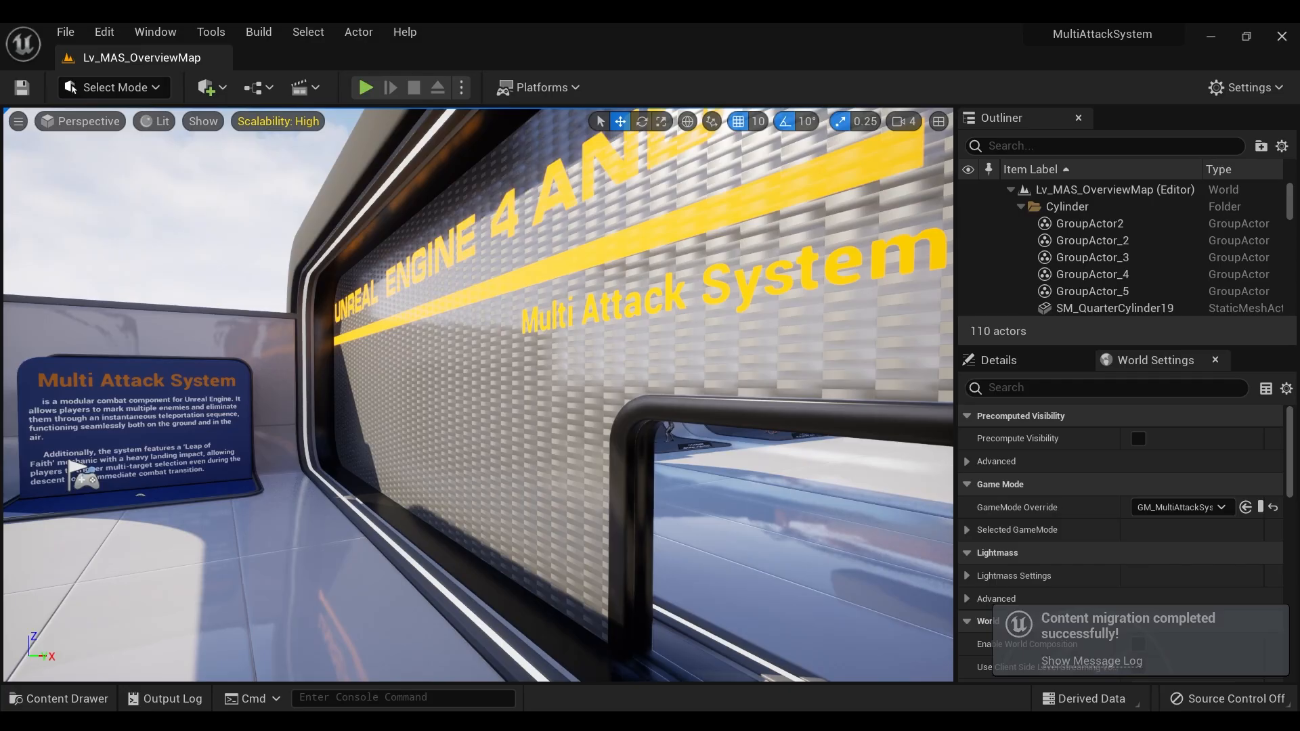
# Step: Switch to the NewProject editor and bring up its Content folder
pyautogui.moveTo(800, 721)
pyautogui.click(877, 653)
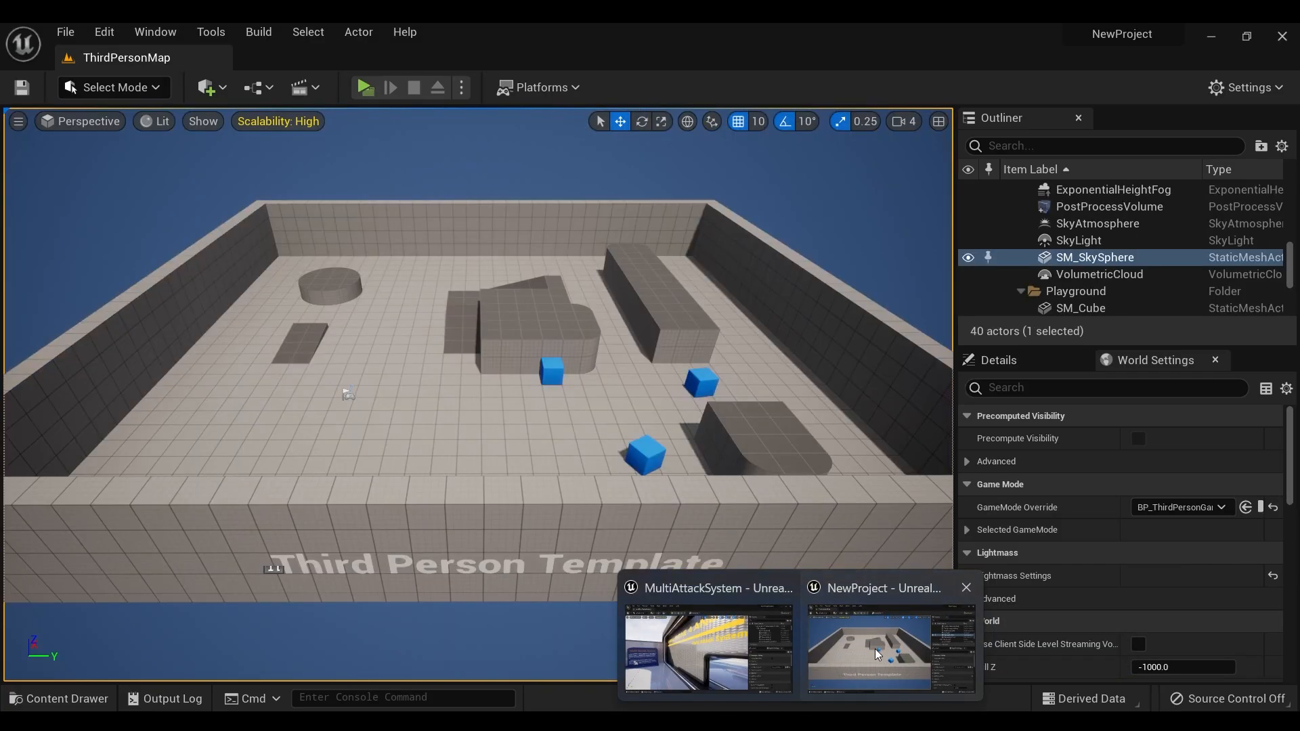
pyautogui.click(41, 698)
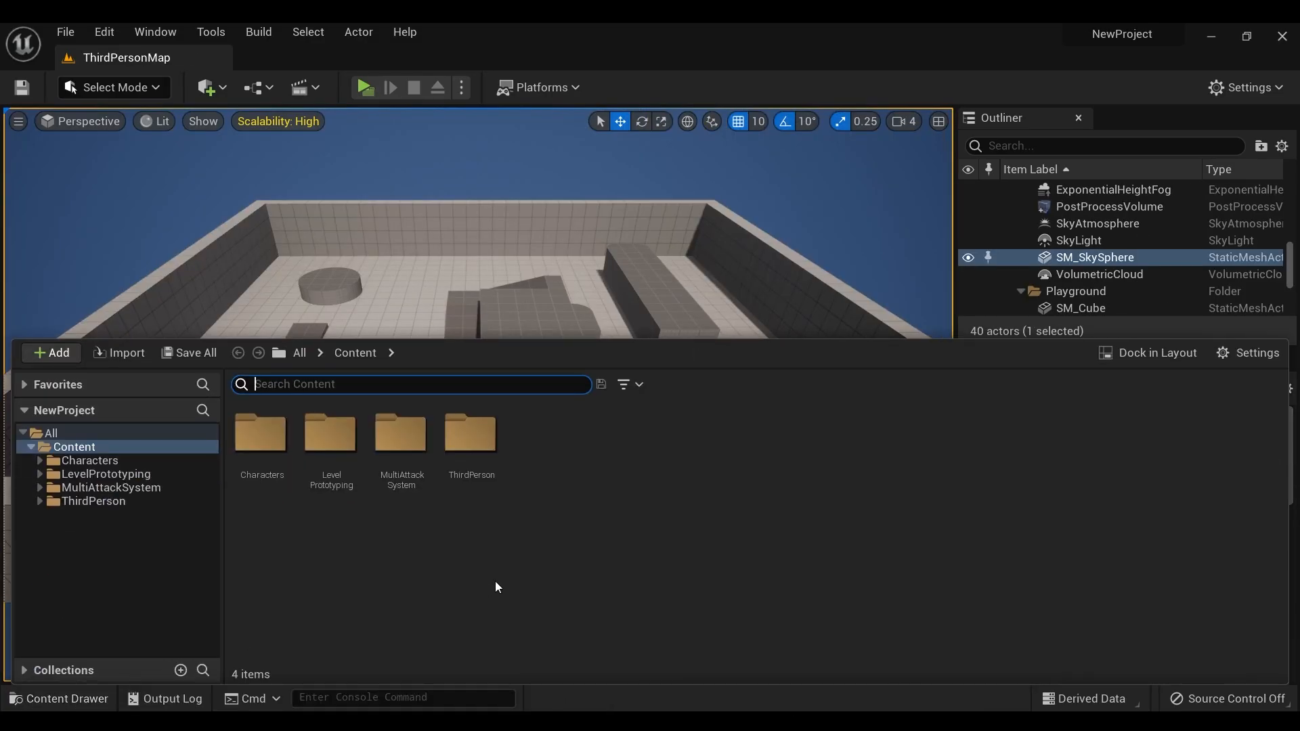
pyautogui.click(532, 572)
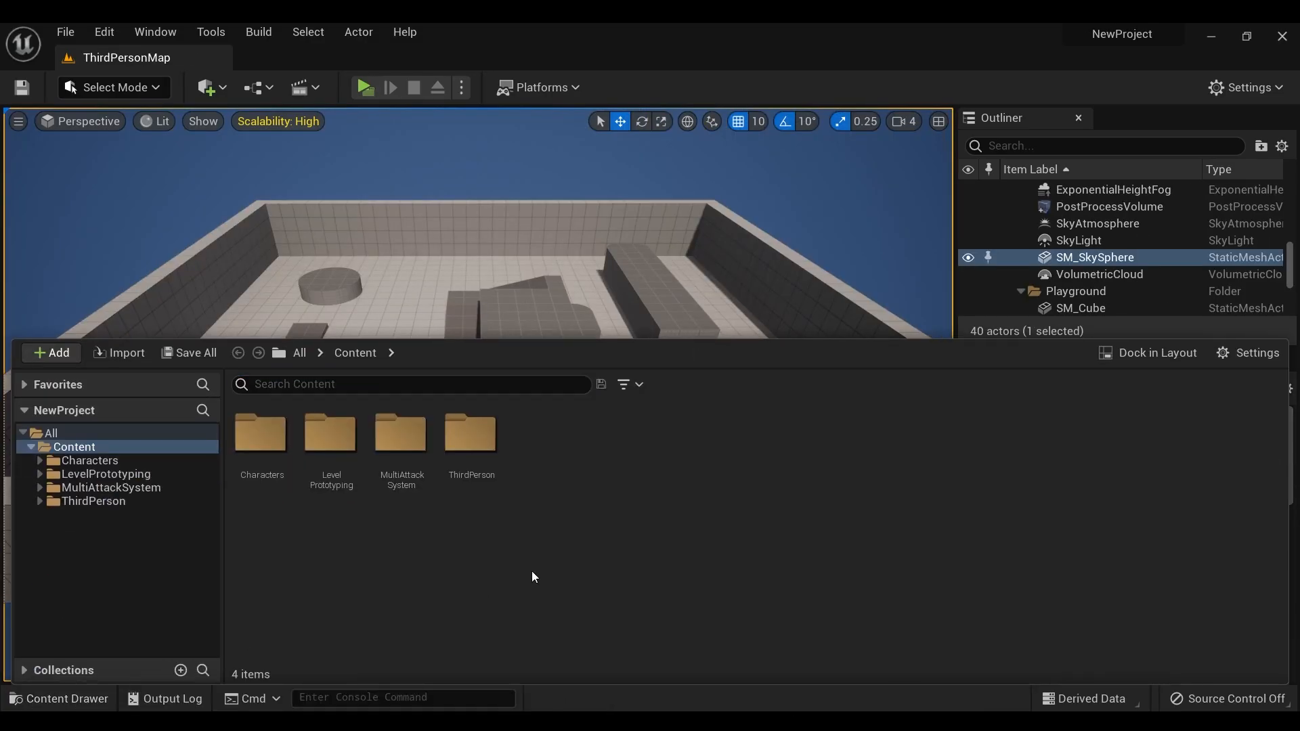
# Step: Set the color of the MultiAttackSystem folder to white, with saturation 0.0 and value 1.0
pyautogui.rightClick(401, 450)
pyautogui.click(474, 173)
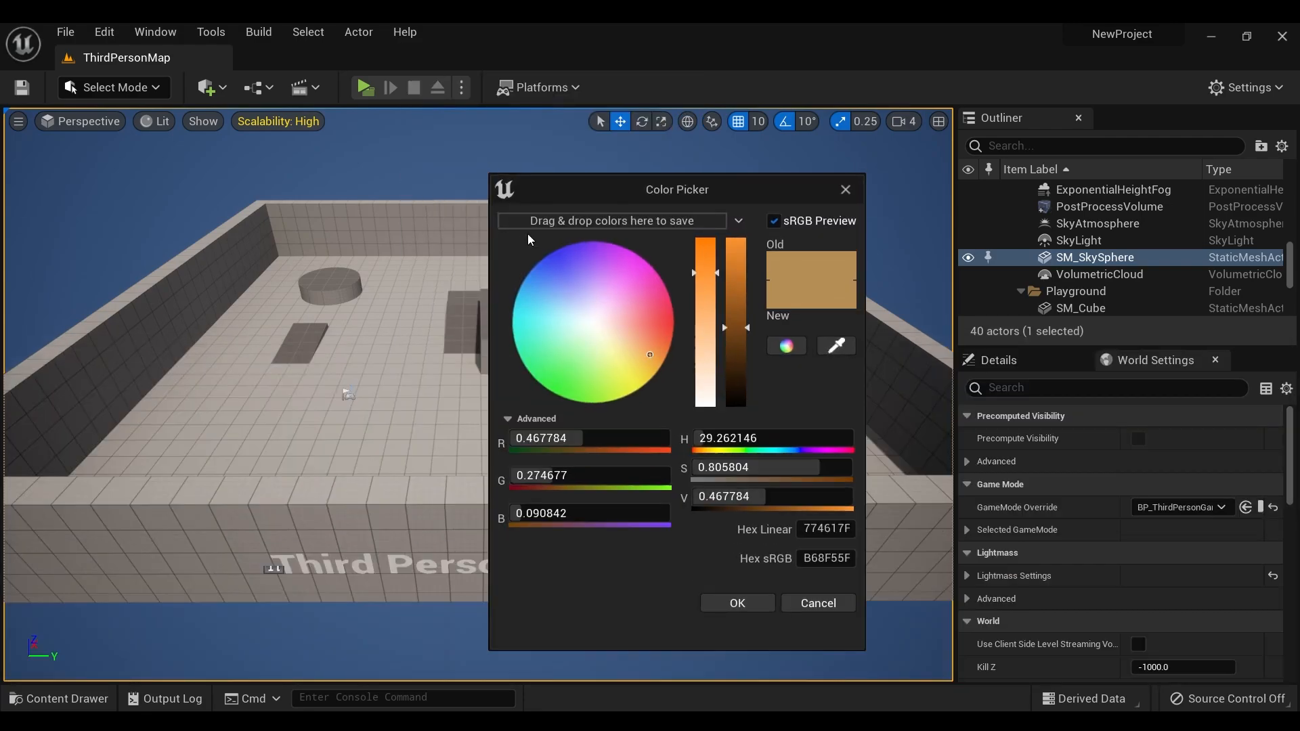
pyautogui.moveTo(706, 364); pyautogui.dragTo(712, 443)
pyautogui.moveTo(737, 327); pyautogui.dragTo(736, 241)
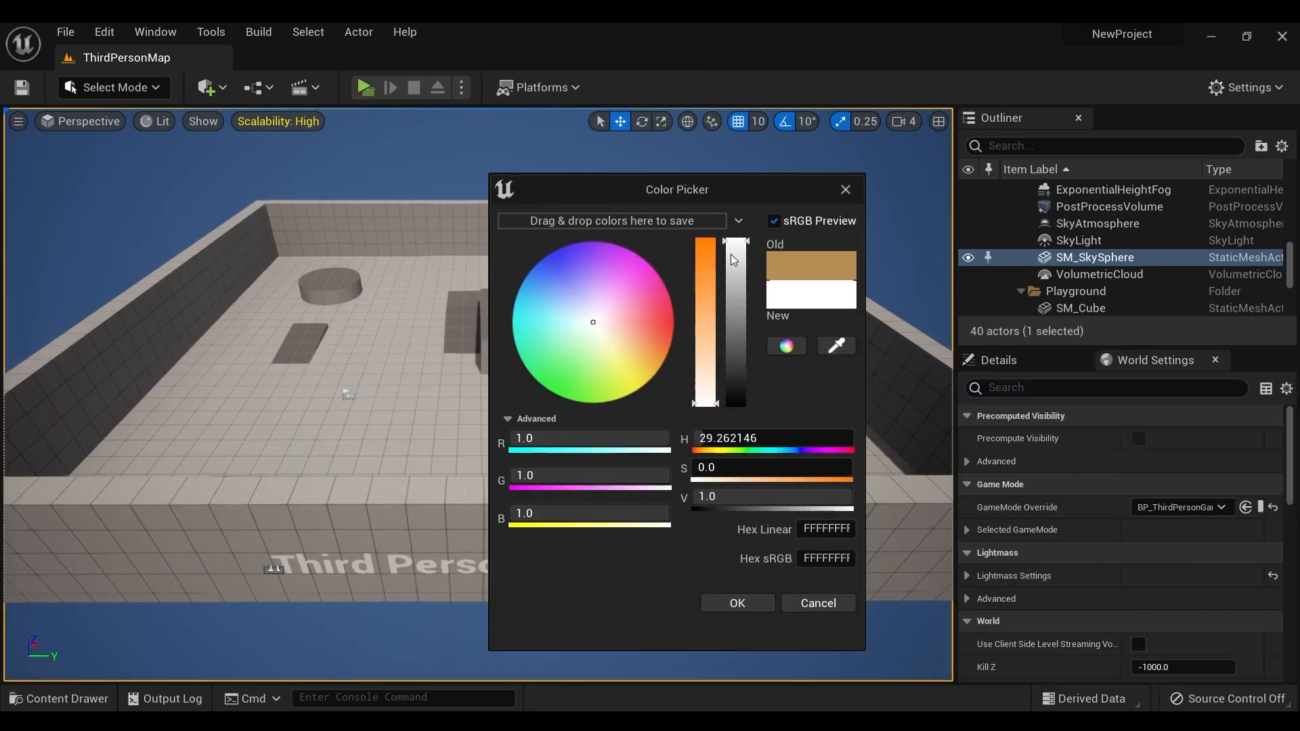
pyautogui.click(737, 602)
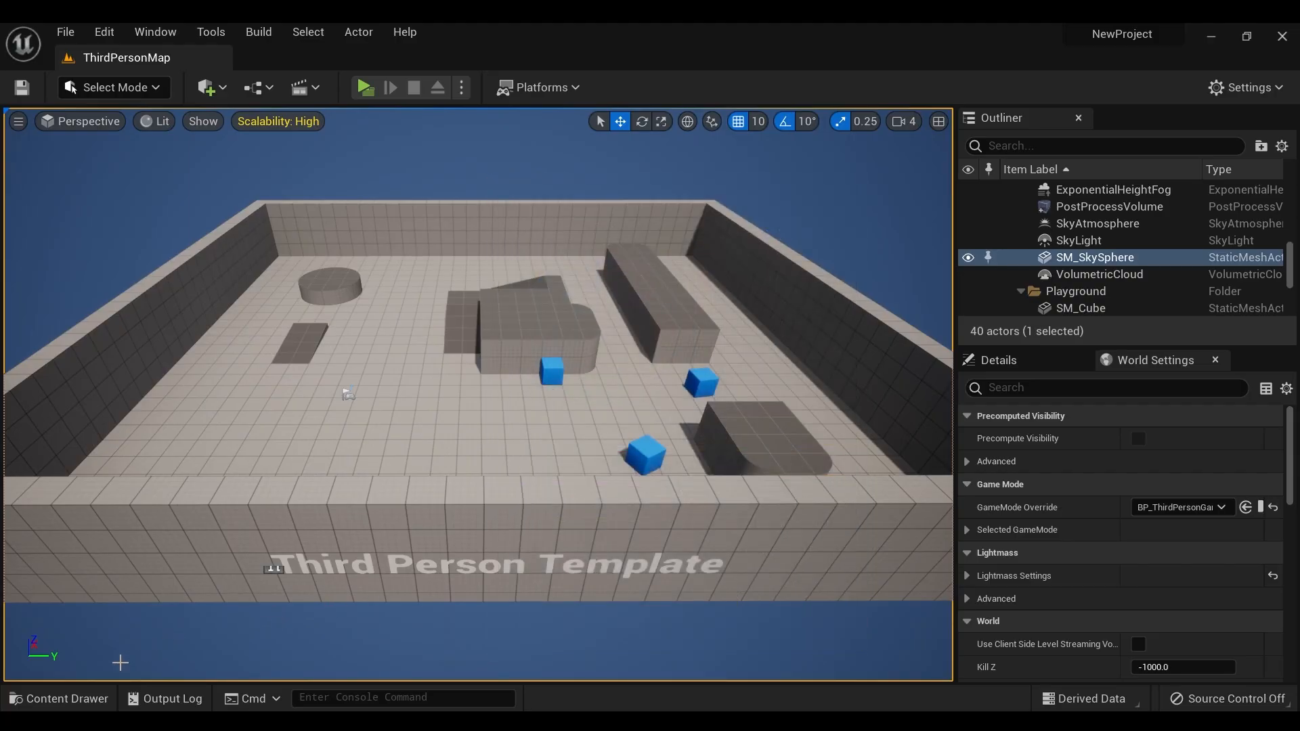
pyautogui.click(58, 699)
# Step: Open the Engine Input section of the project settings and expand the Action Mappings
pyautogui.click(105, 32)
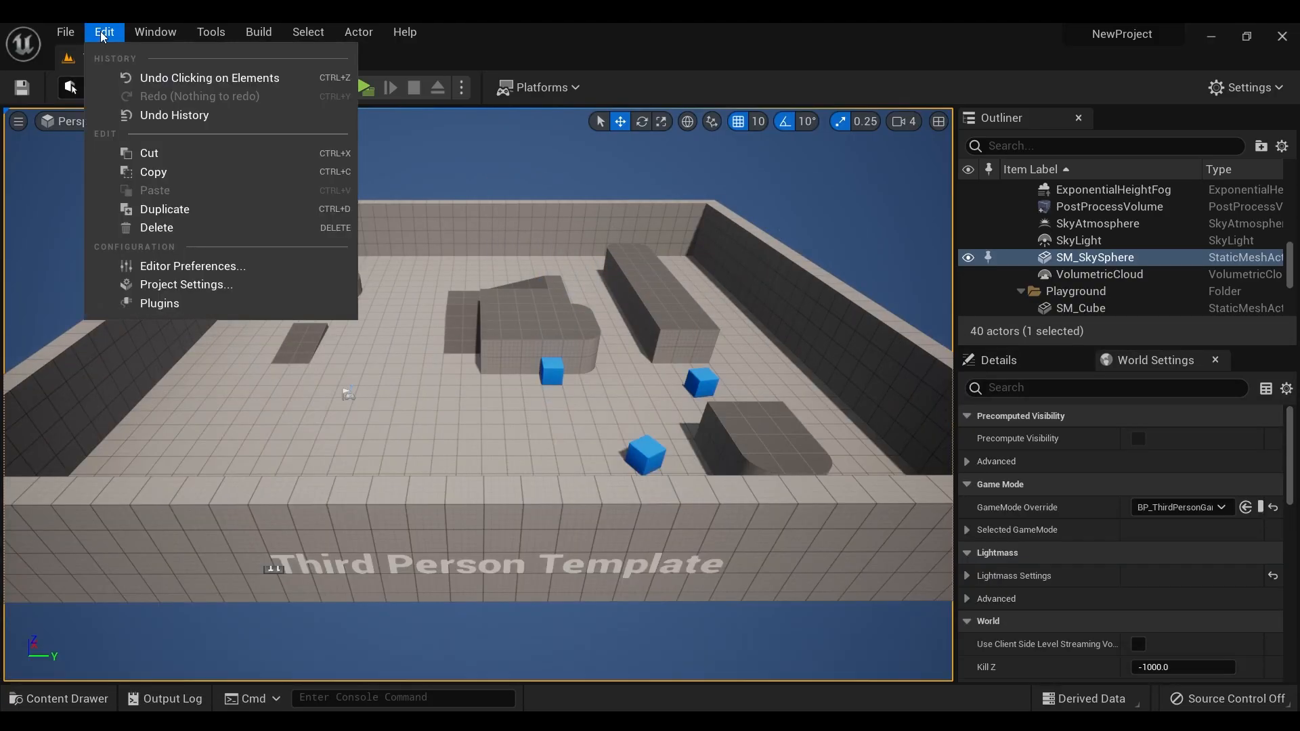
pyautogui.click(145, 285)
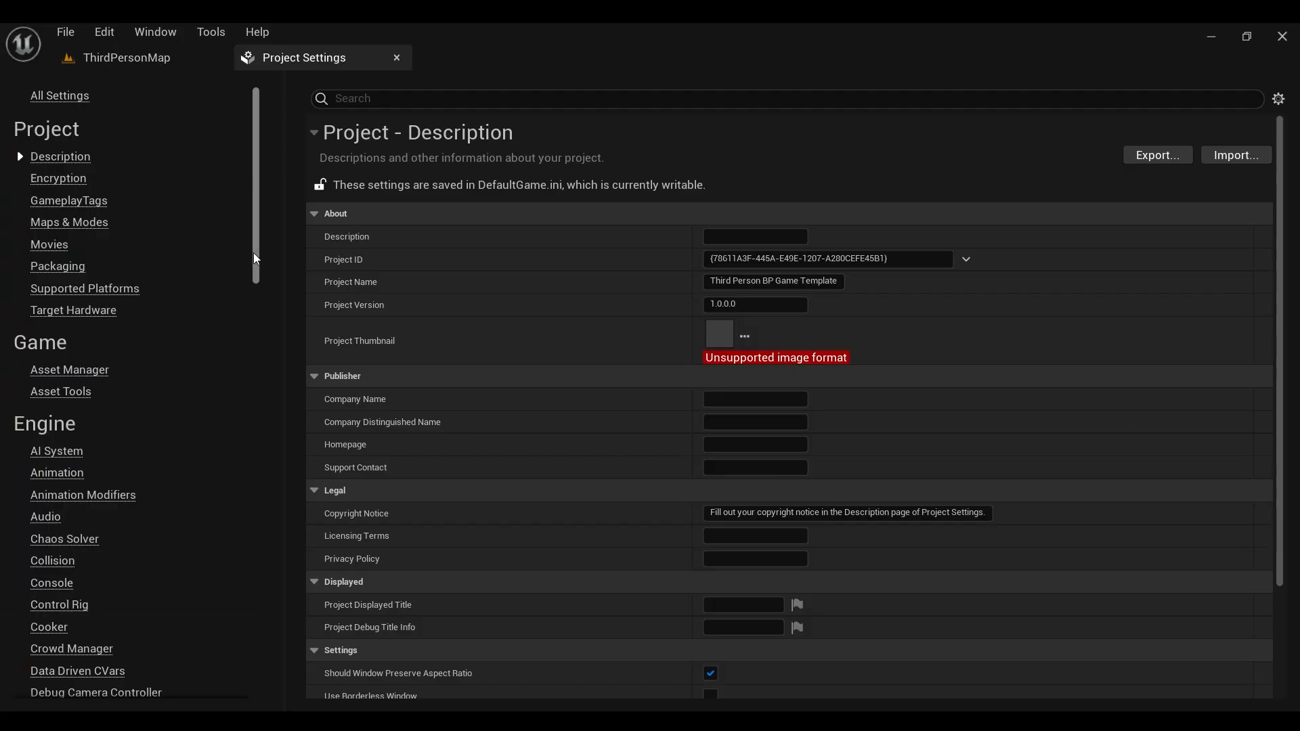
pyautogui.moveTo(256, 260); pyautogui.dragTo(259, 325)
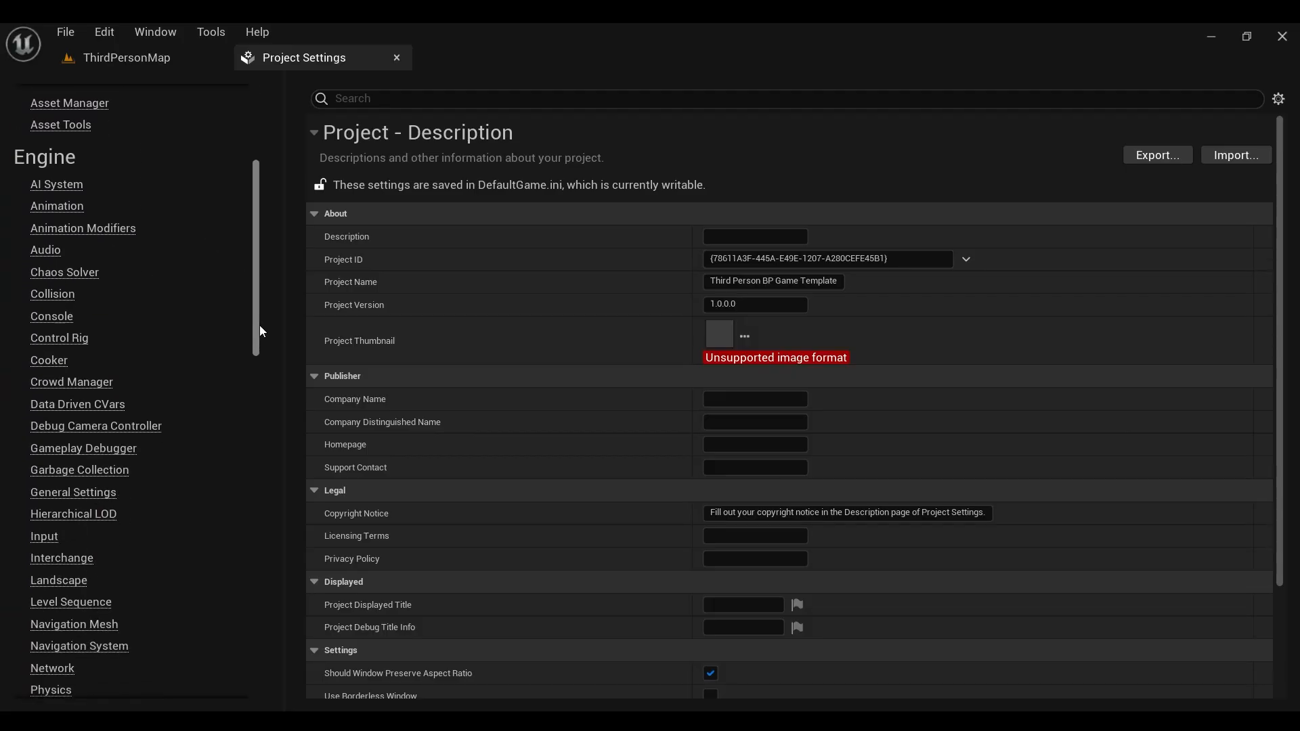
pyautogui.click(47, 535)
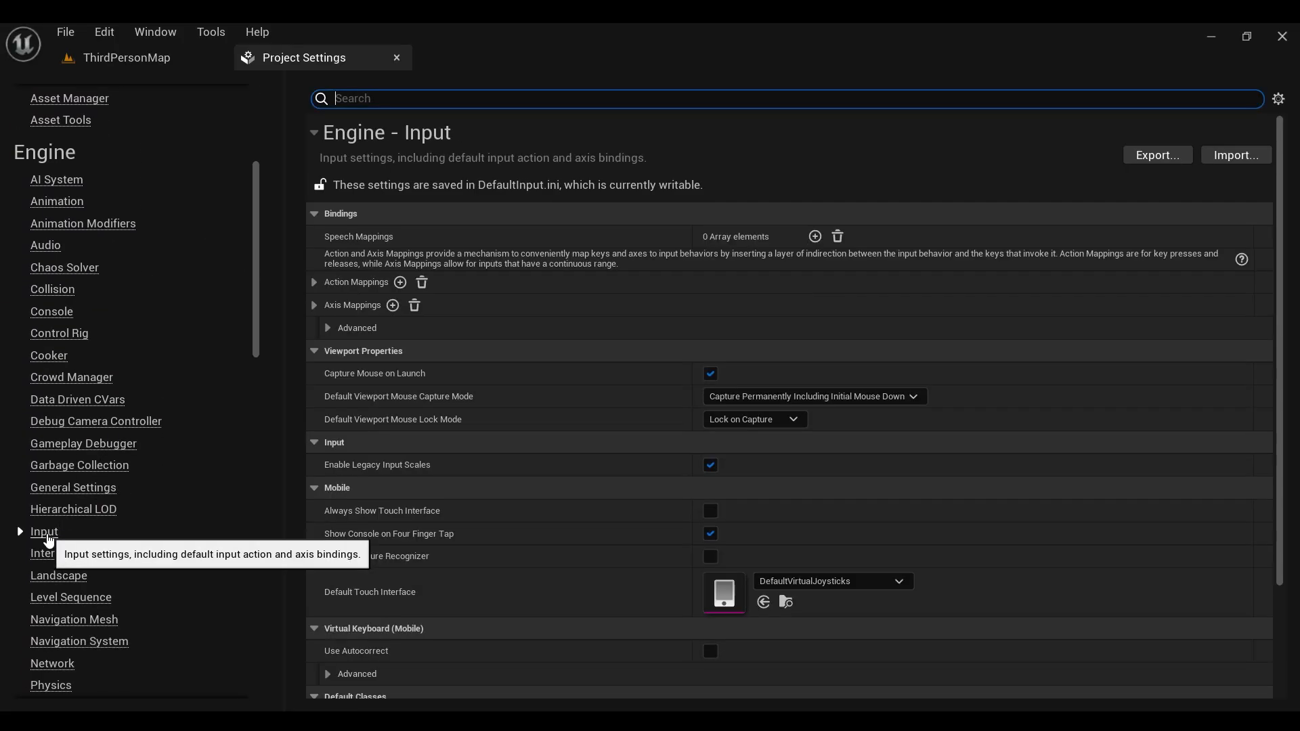
pyautogui.click(314, 283)
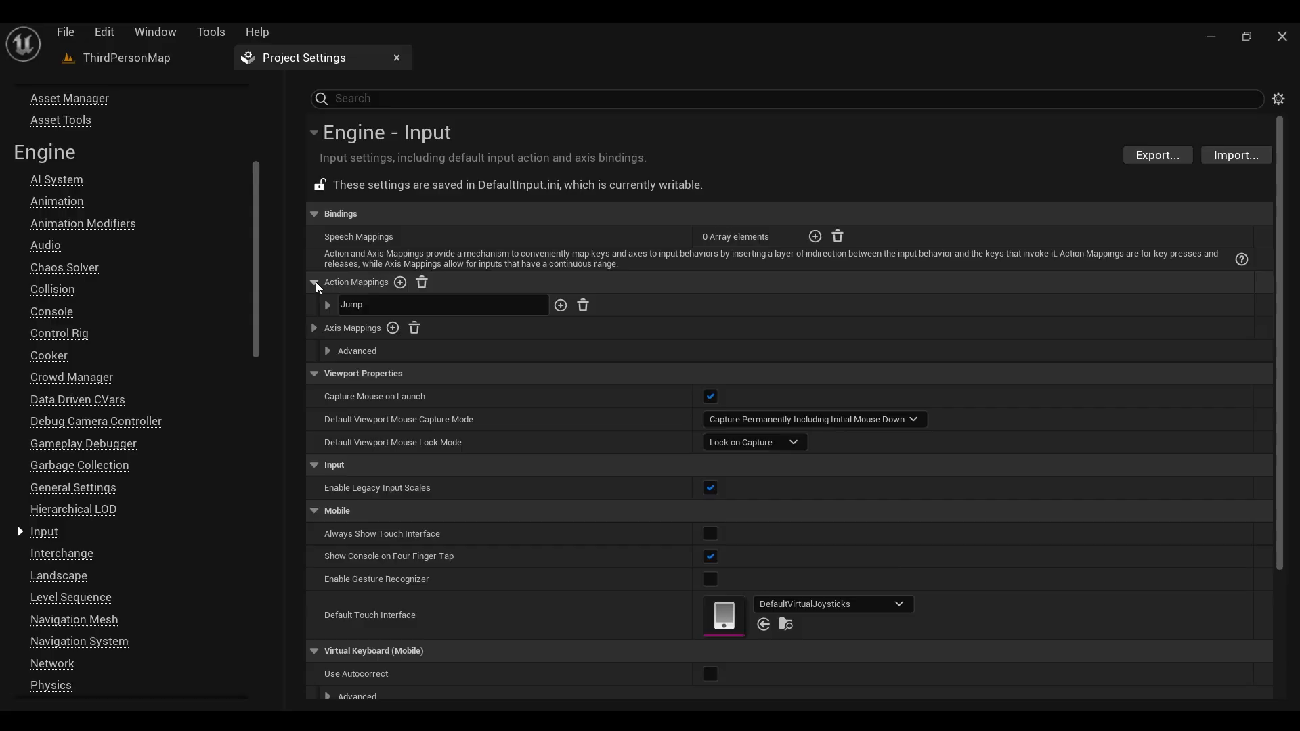
# Step: Add an action mapping named ActiveMultiAttackSystem and bind it to the keyboard key F
pyautogui.click(400, 282)
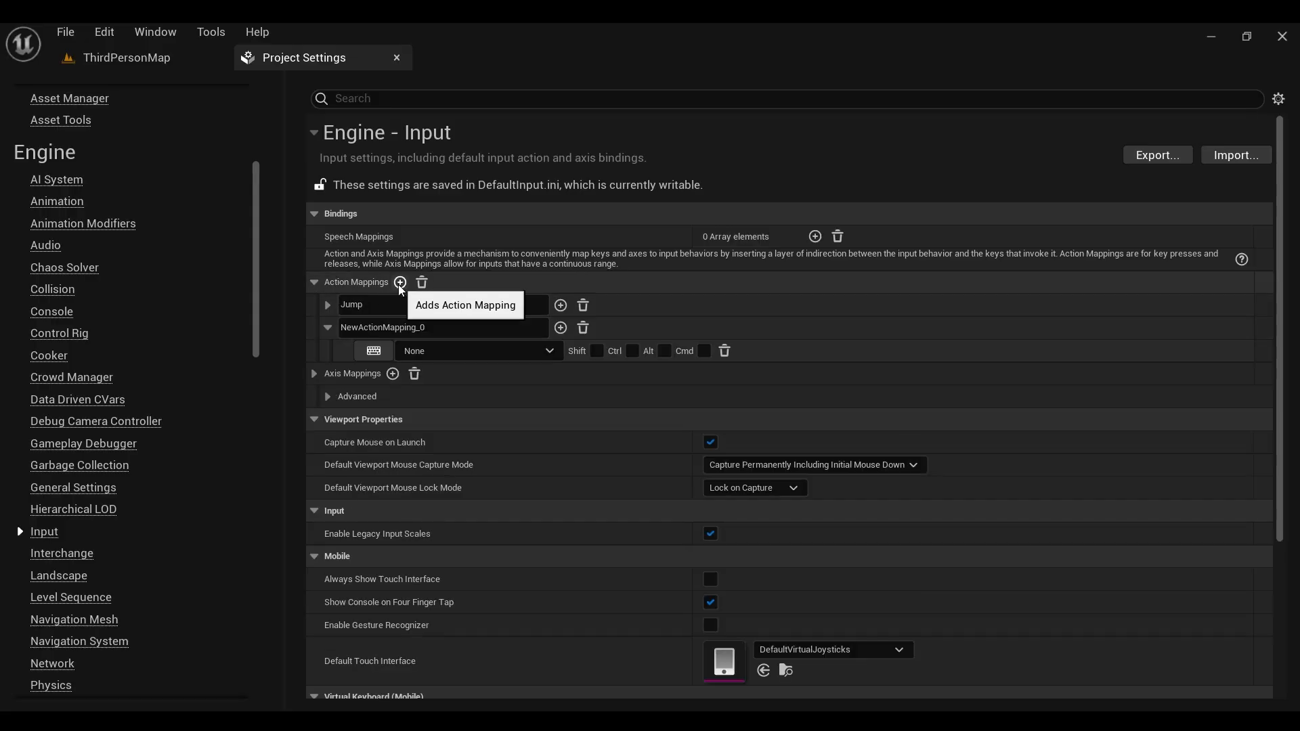
pyautogui.click(373, 330)
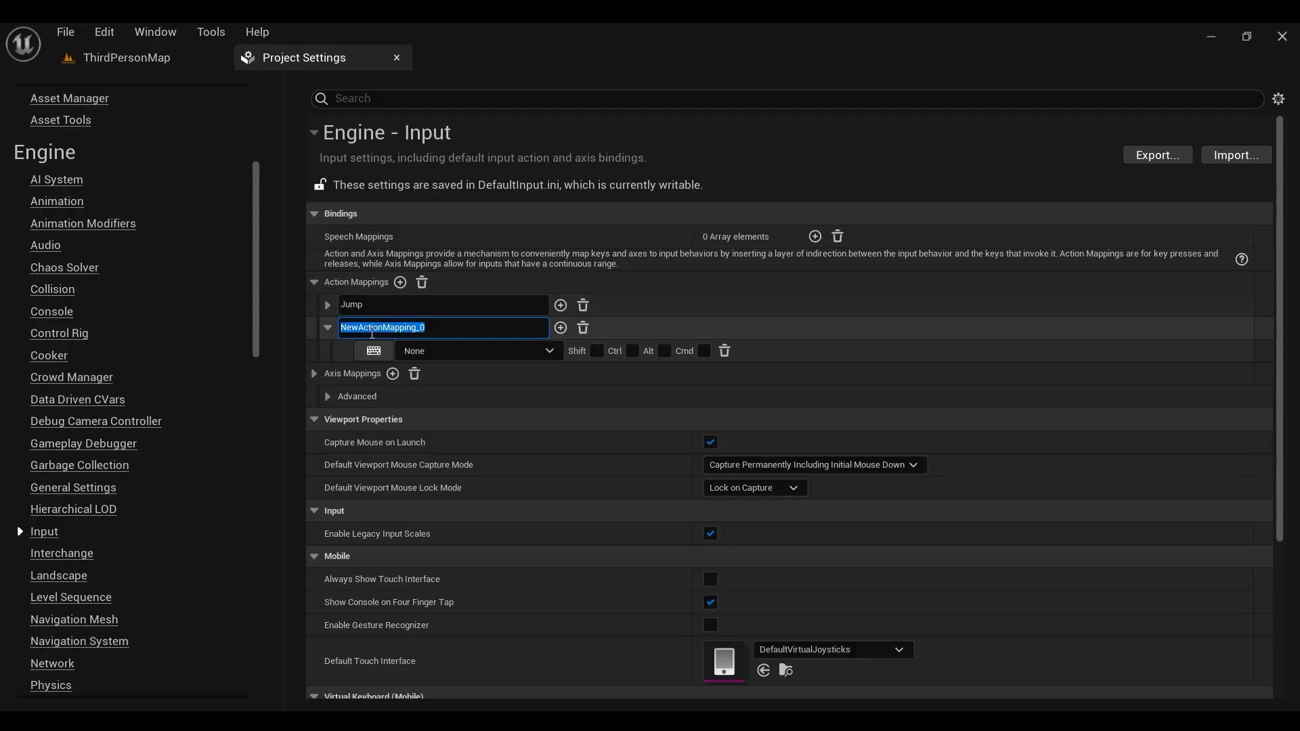
pyautogui.write('Active')
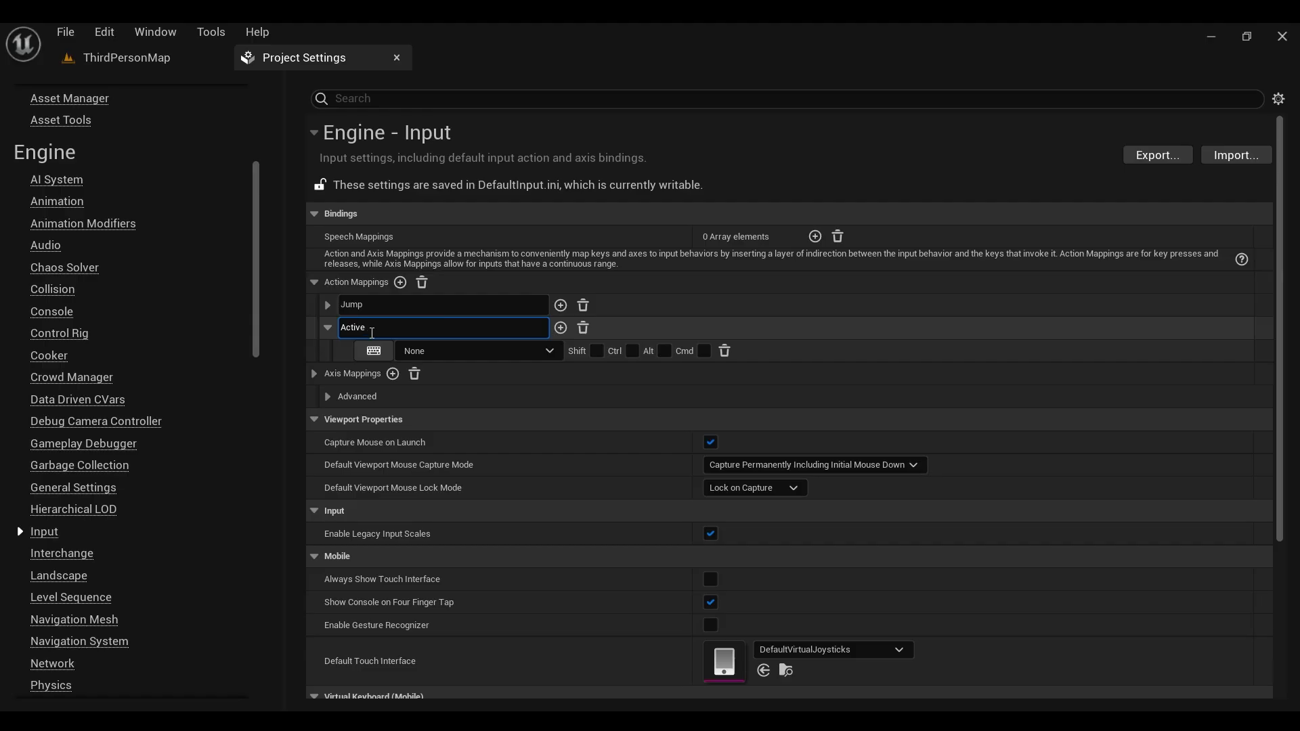
pyautogui.write('MultiAttackSystem')
pyautogui.click(439, 351)
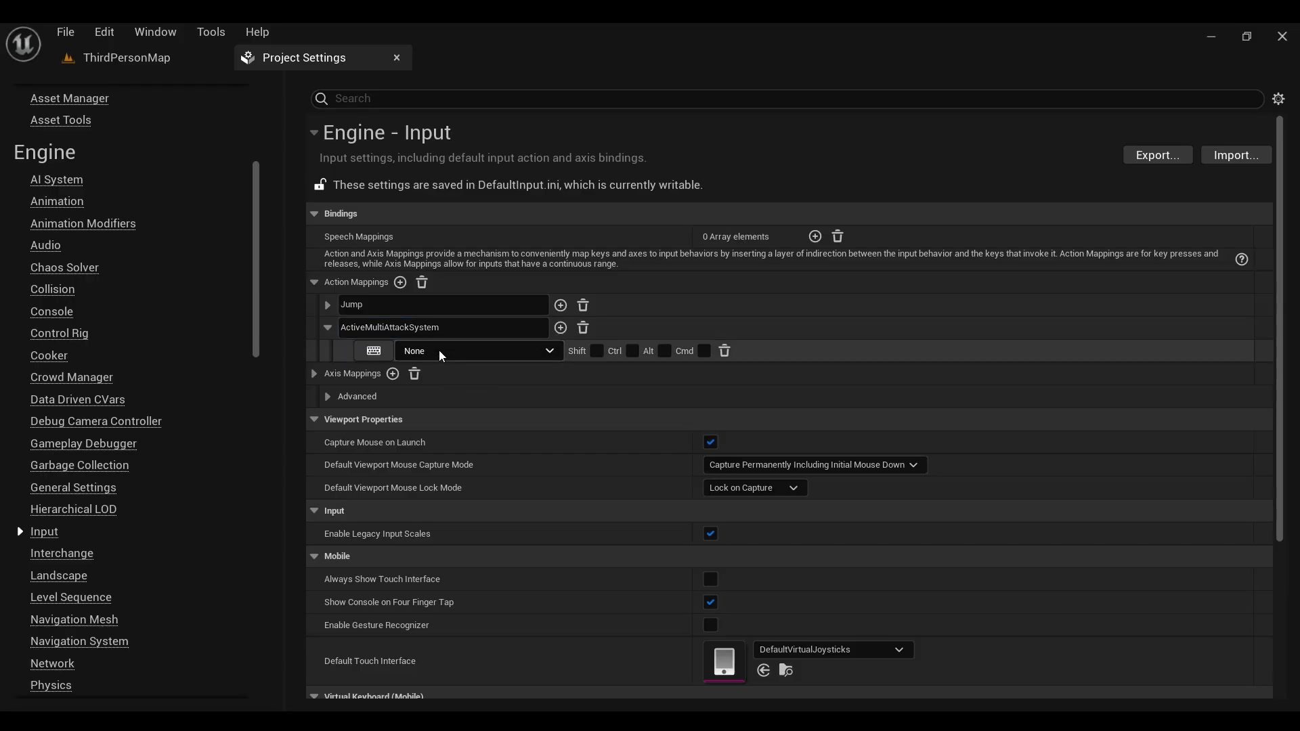
pyautogui.click(572, 391)
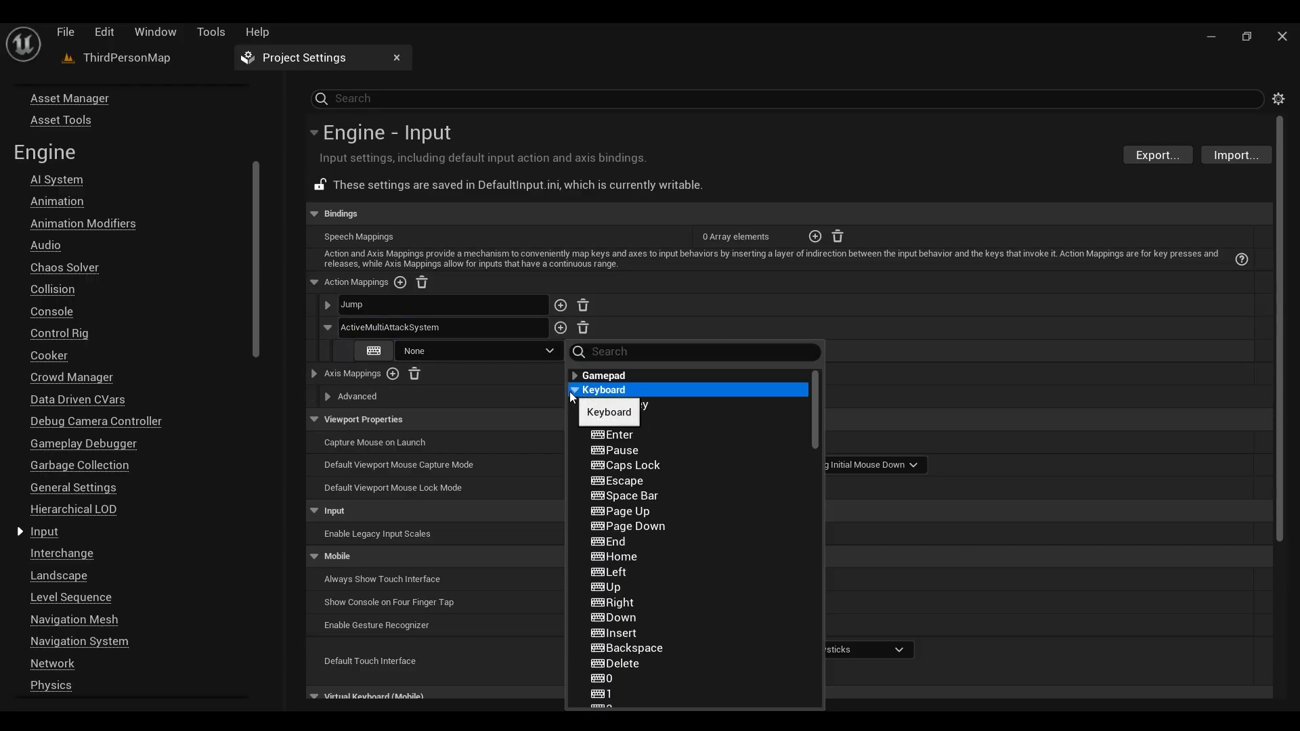
pyautogui.moveTo(814, 409); pyautogui.dragTo(817, 449)
pyautogui.click(620, 631)
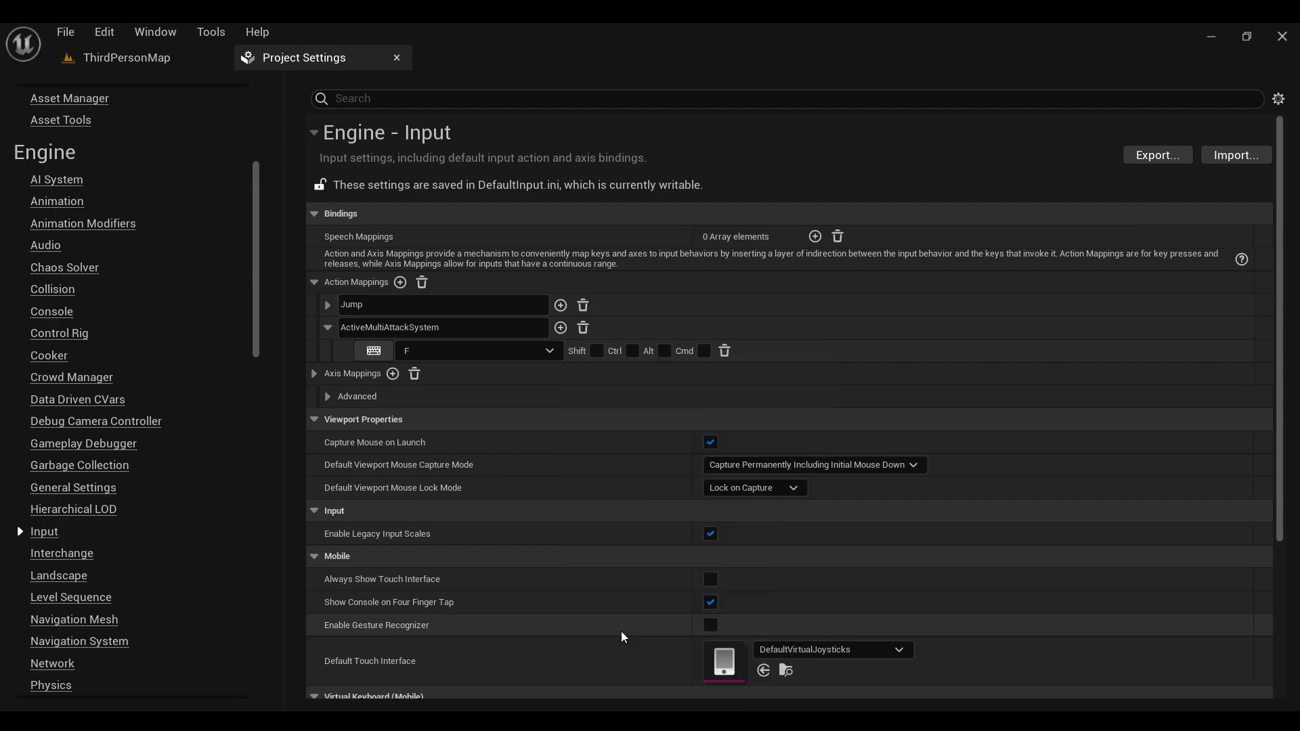
# Step: Add an action mapping named SelectObjetive and bind it to Left Mouse Button
pyautogui.click(400, 282)
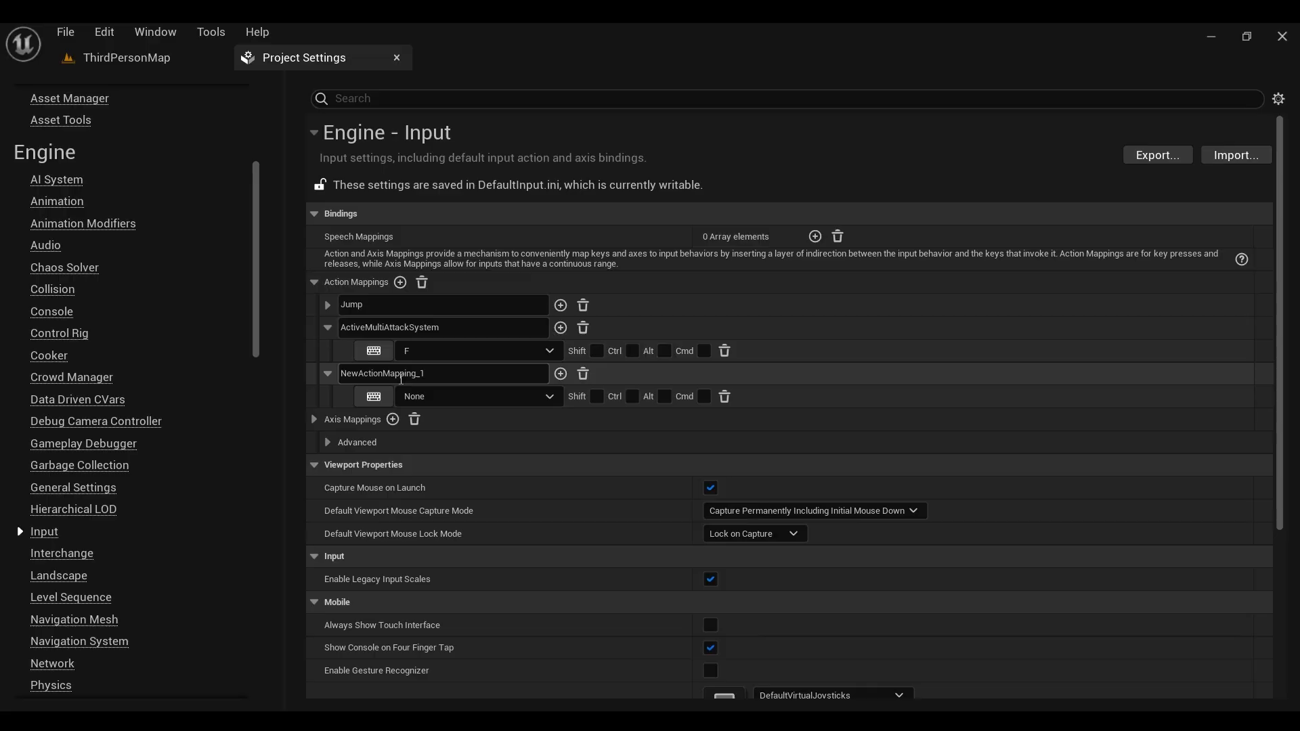
pyautogui.click(401, 376)
pyautogui.write('SelectObjetive')
pyautogui.press('Left')
pyautogui.press('Left')
pyautogui.press('Left')
pyautogui.press('Left')
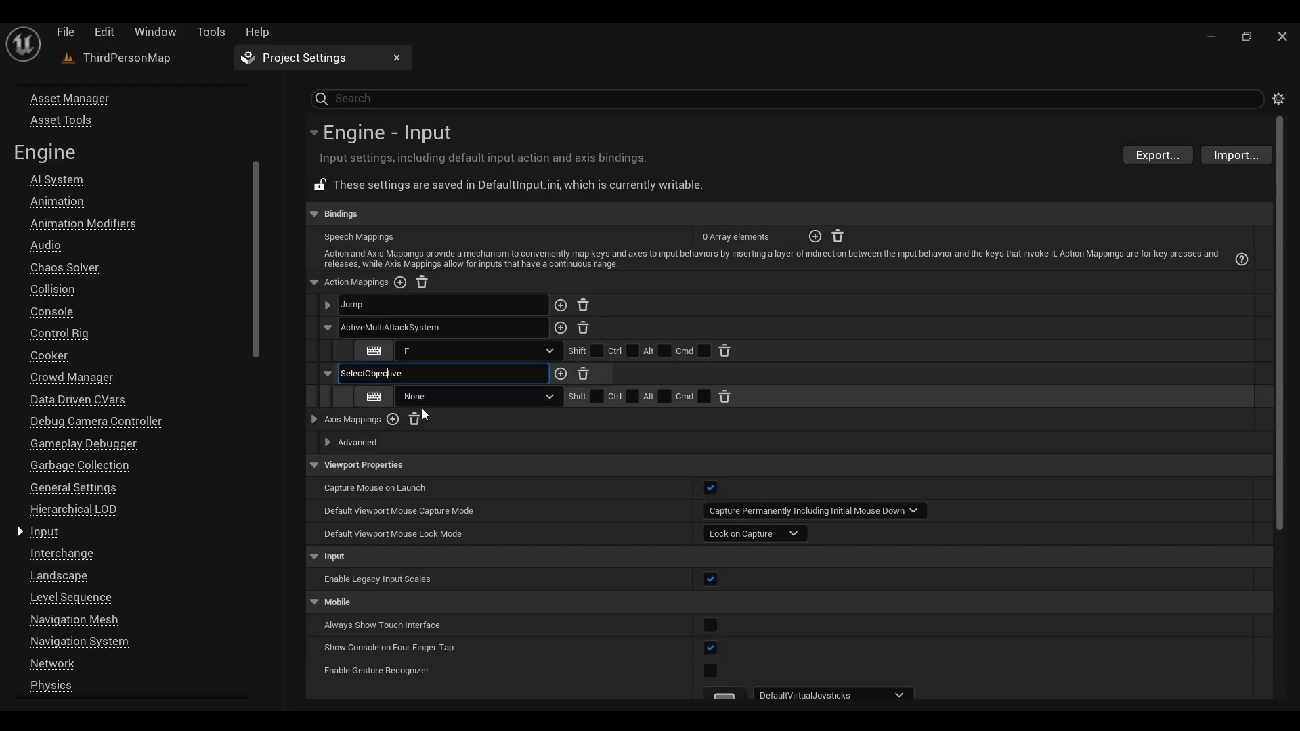
pyautogui.click(439, 405)
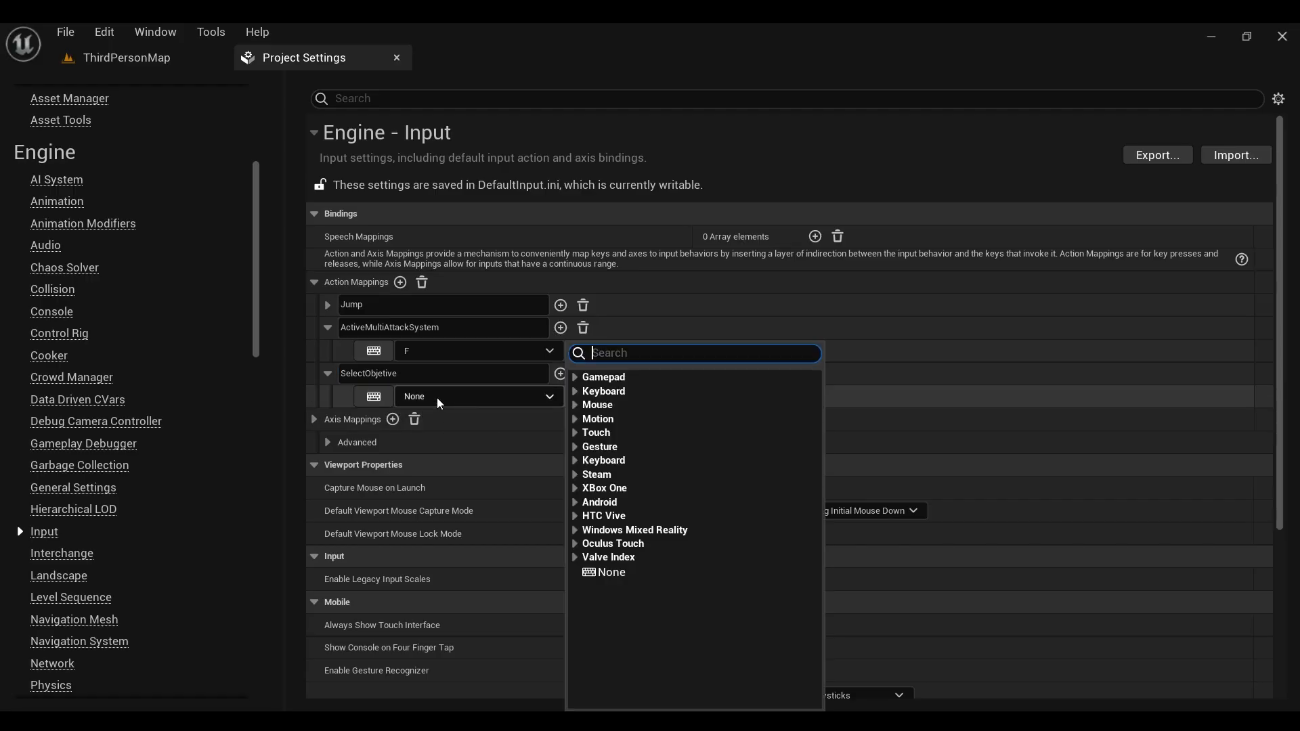
pyautogui.click(583, 406)
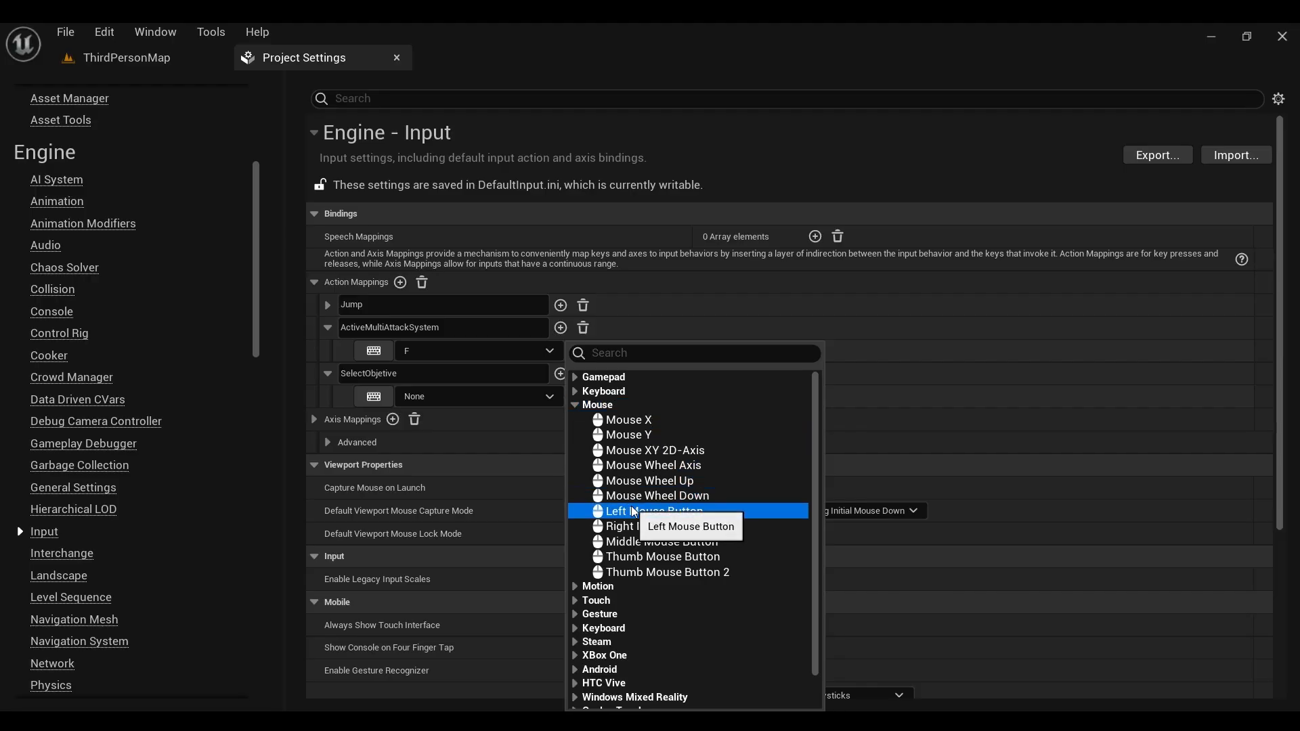
pyautogui.click(654, 513)
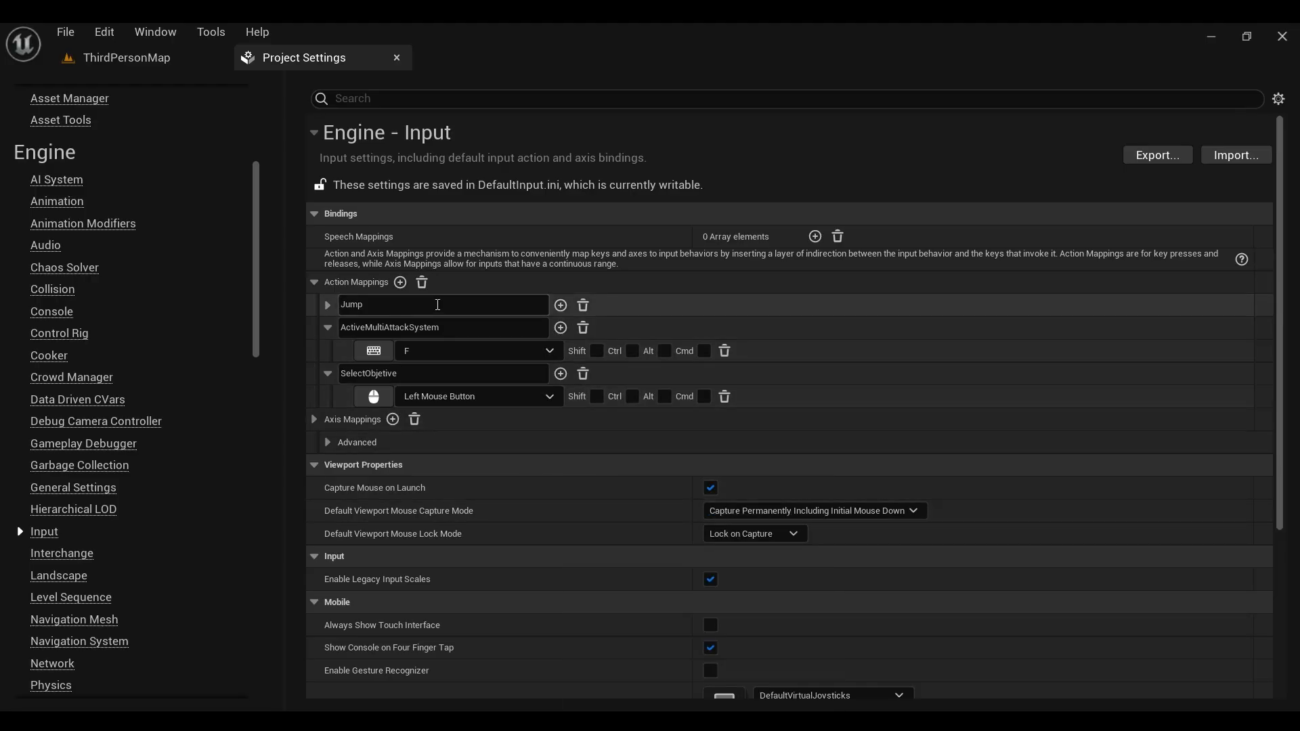
# Step: Add an action mapping named ActiveAttack and bind it to the keyboard key G
pyautogui.click(400, 283)
pyautogui.click(385, 420)
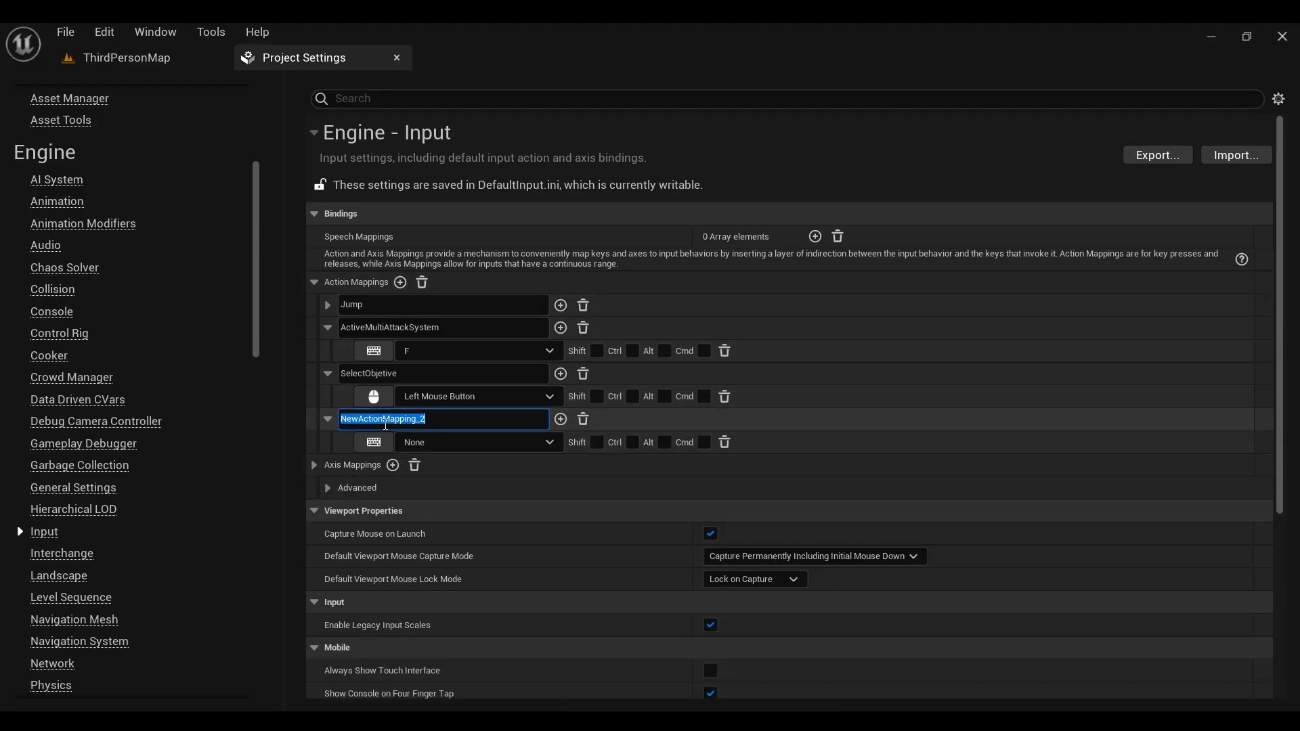
pyautogui.write('Active')
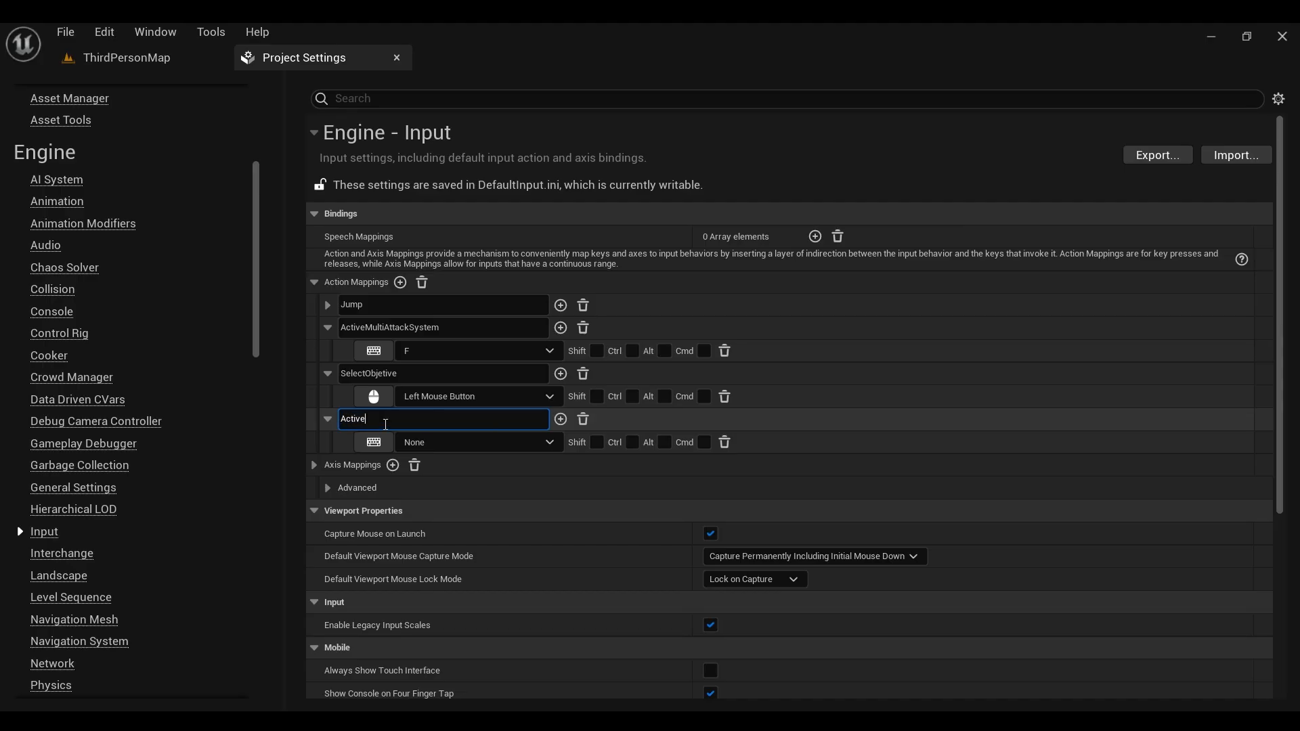
pyautogui.write('Attack')
pyautogui.click(444, 443)
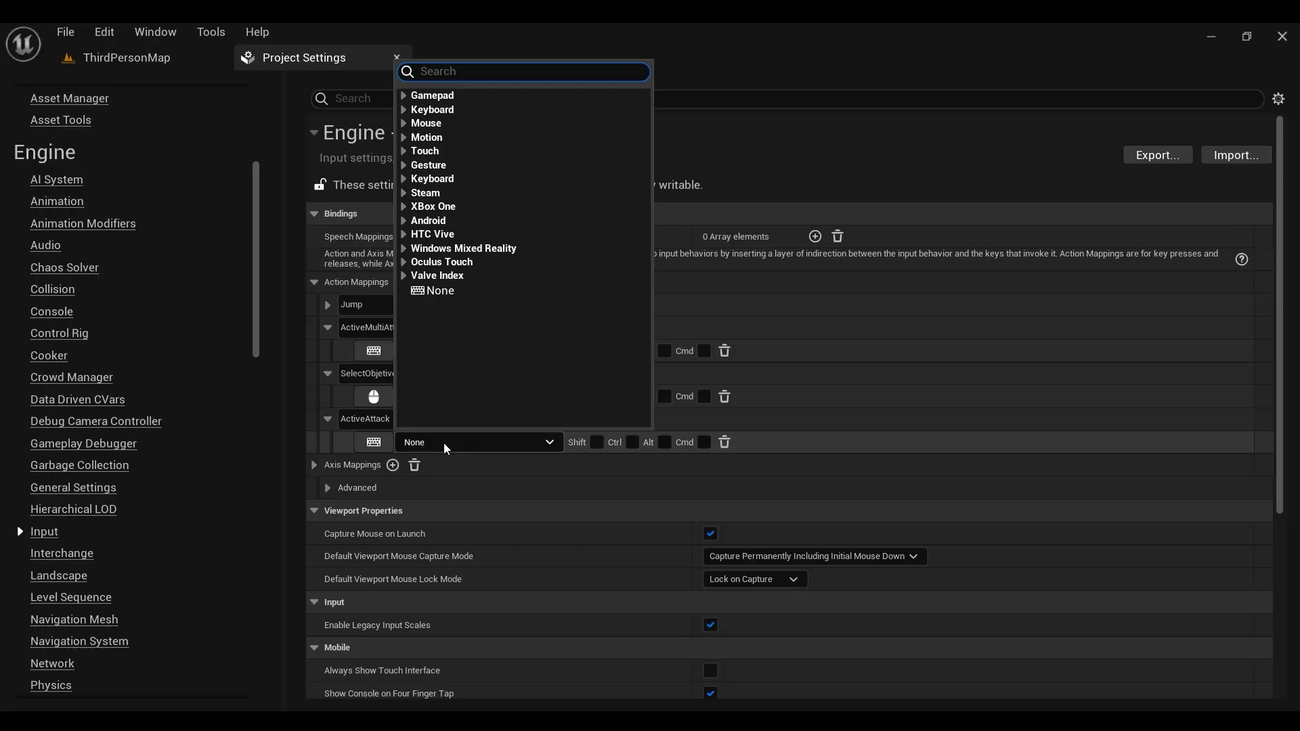
pyautogui.click(428, 110)
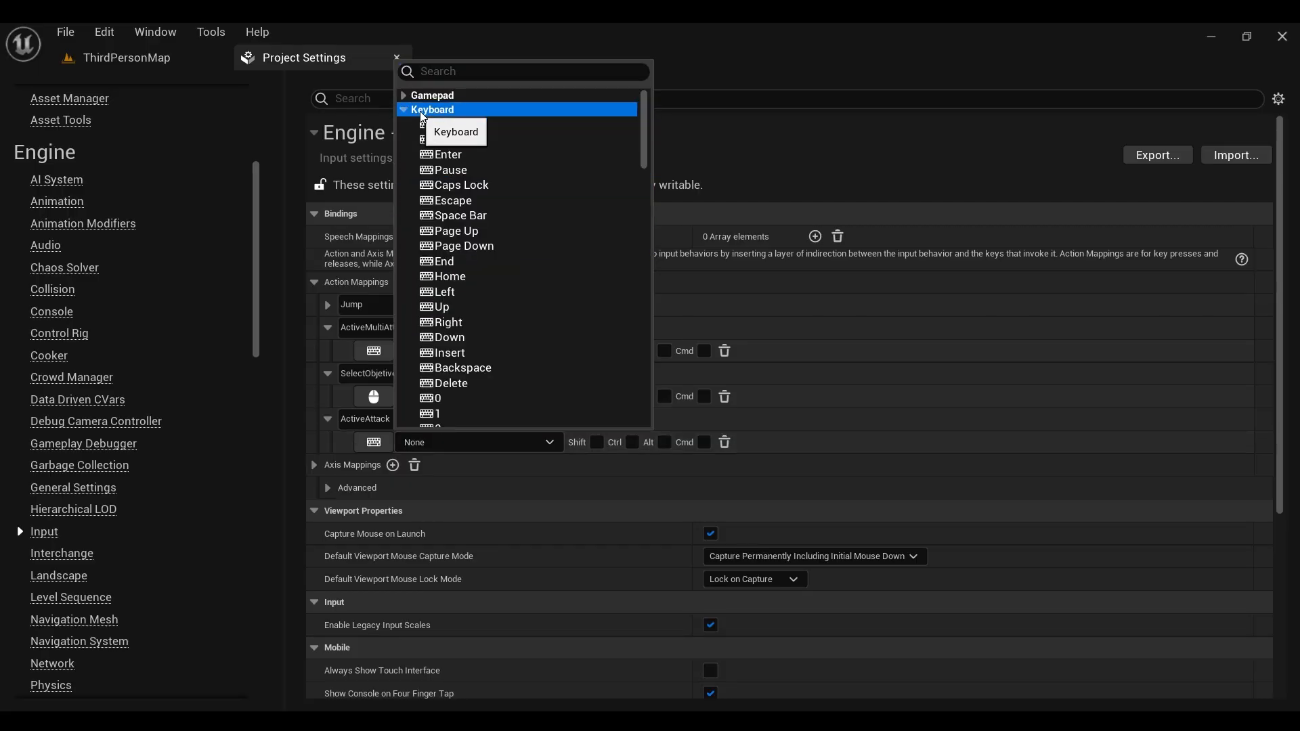
pyautogui.moveTo(644, 136); pyautogui.dragTo(649, 180)
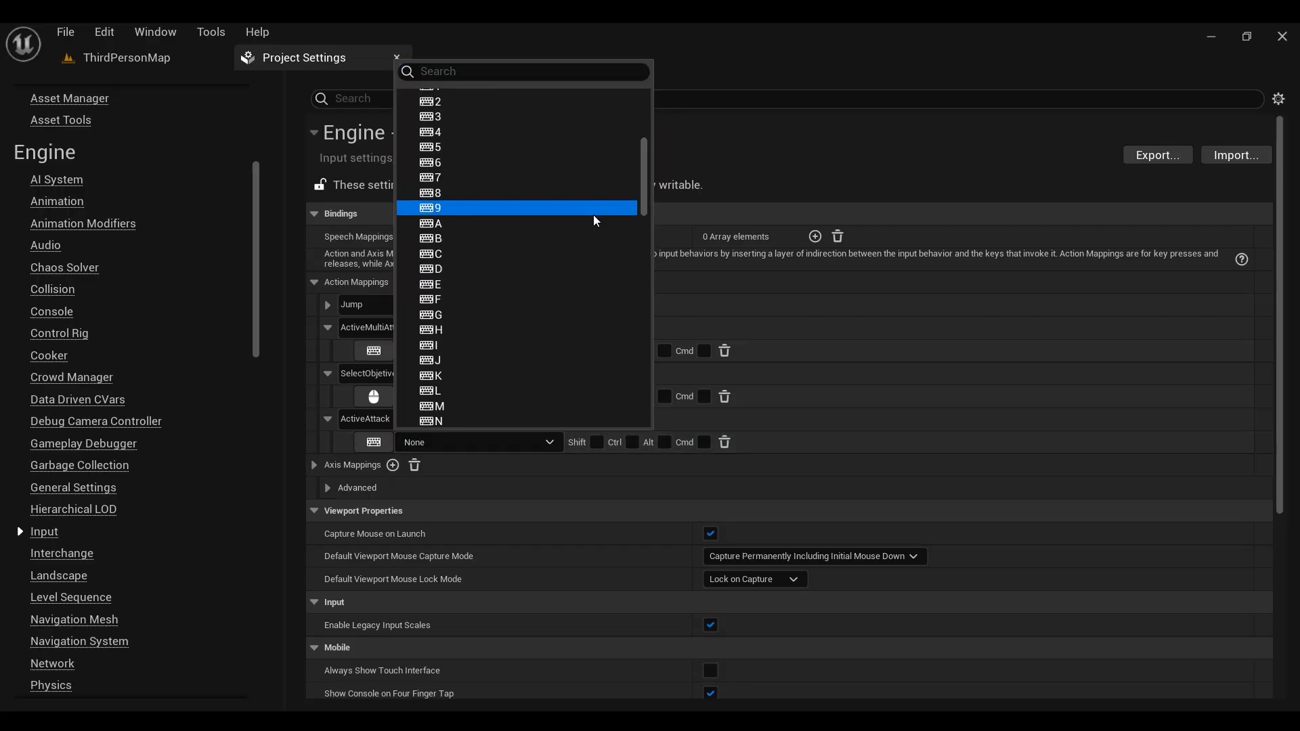
pyautogui.click(461, 313)
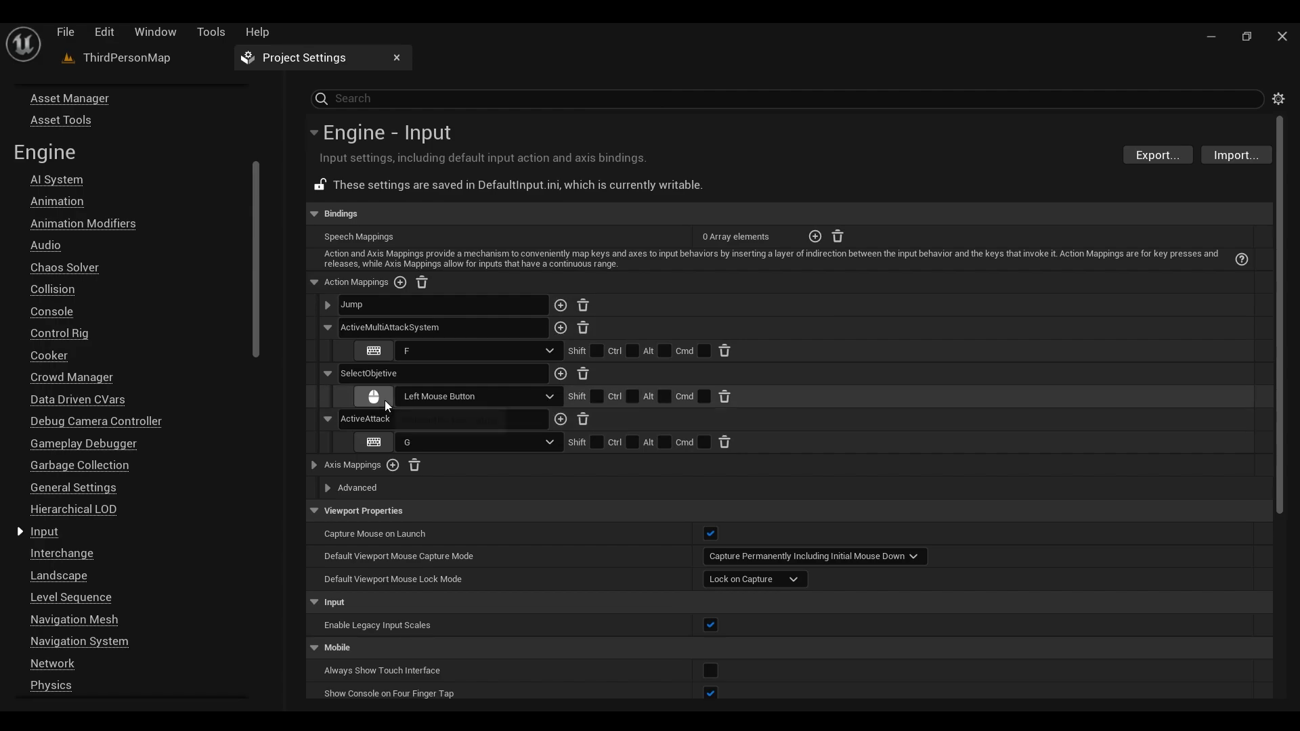
# Step: In the Engine Collision settings, create a trace channel named MultiAttack with the default response Ignore
pyautogui.moveTo(259, 288); pyautogui.dragTo(258, 253)
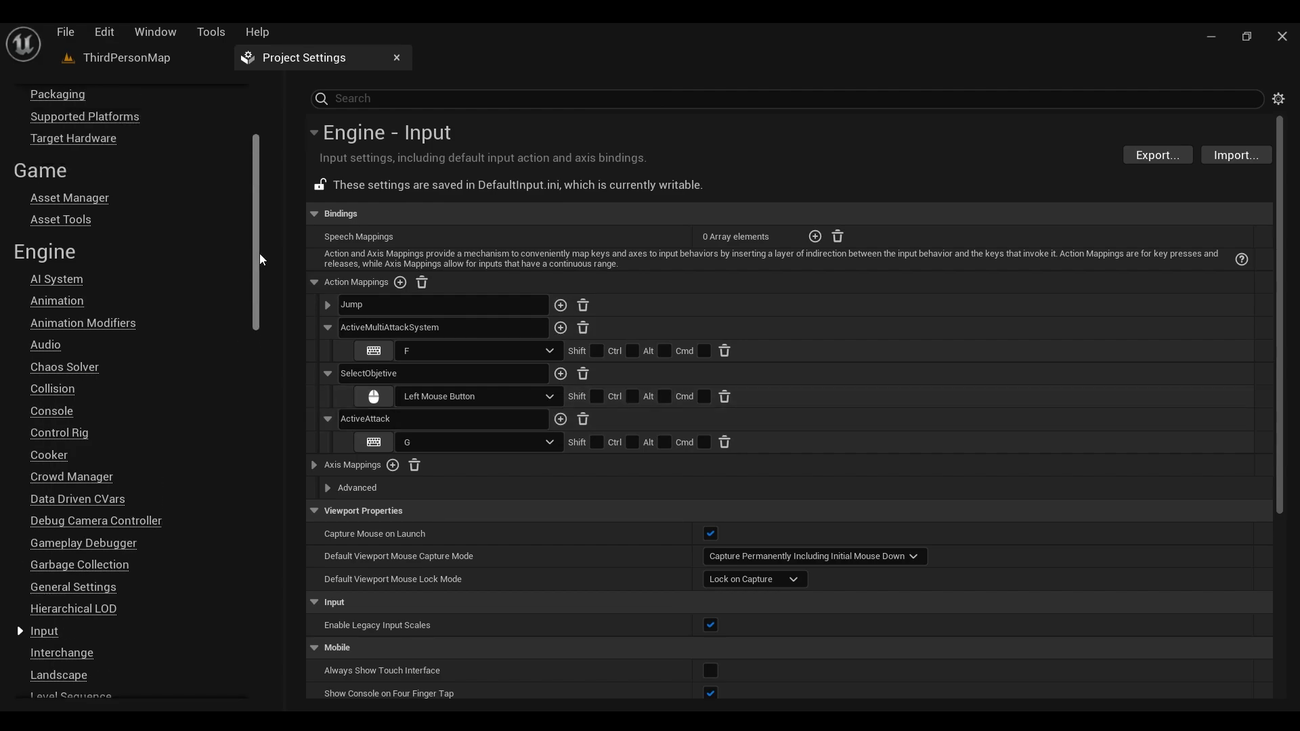
pyautogui.click(74, 404)
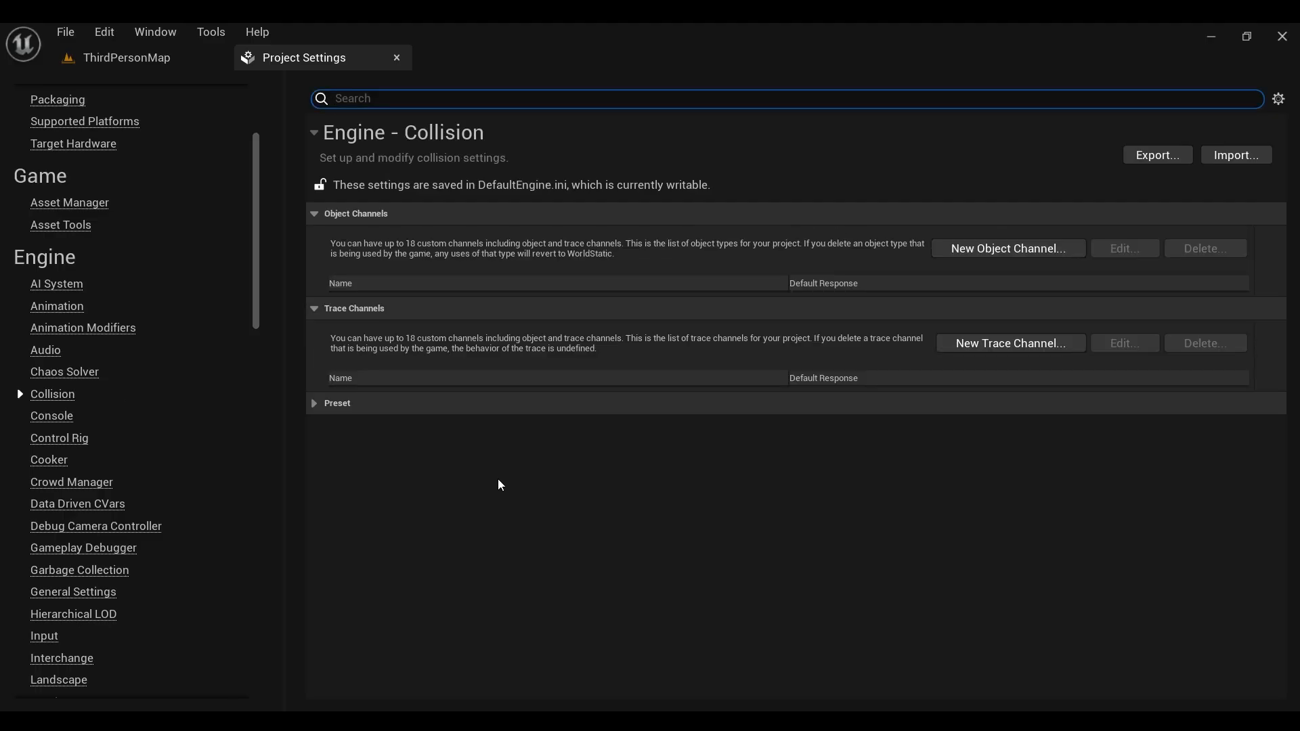
pyautogui.click(962, 344)
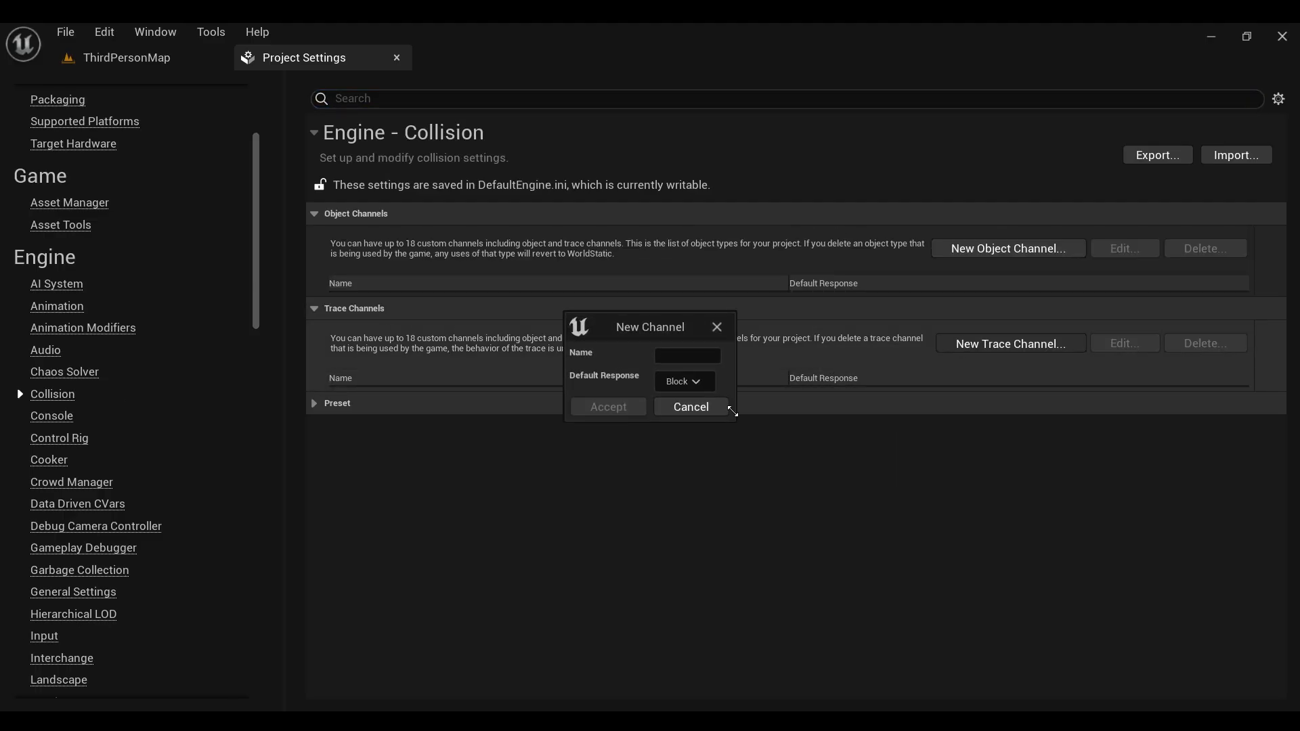
pyautogui.click(699, 352)
pyautogui.write('MultiAttack')
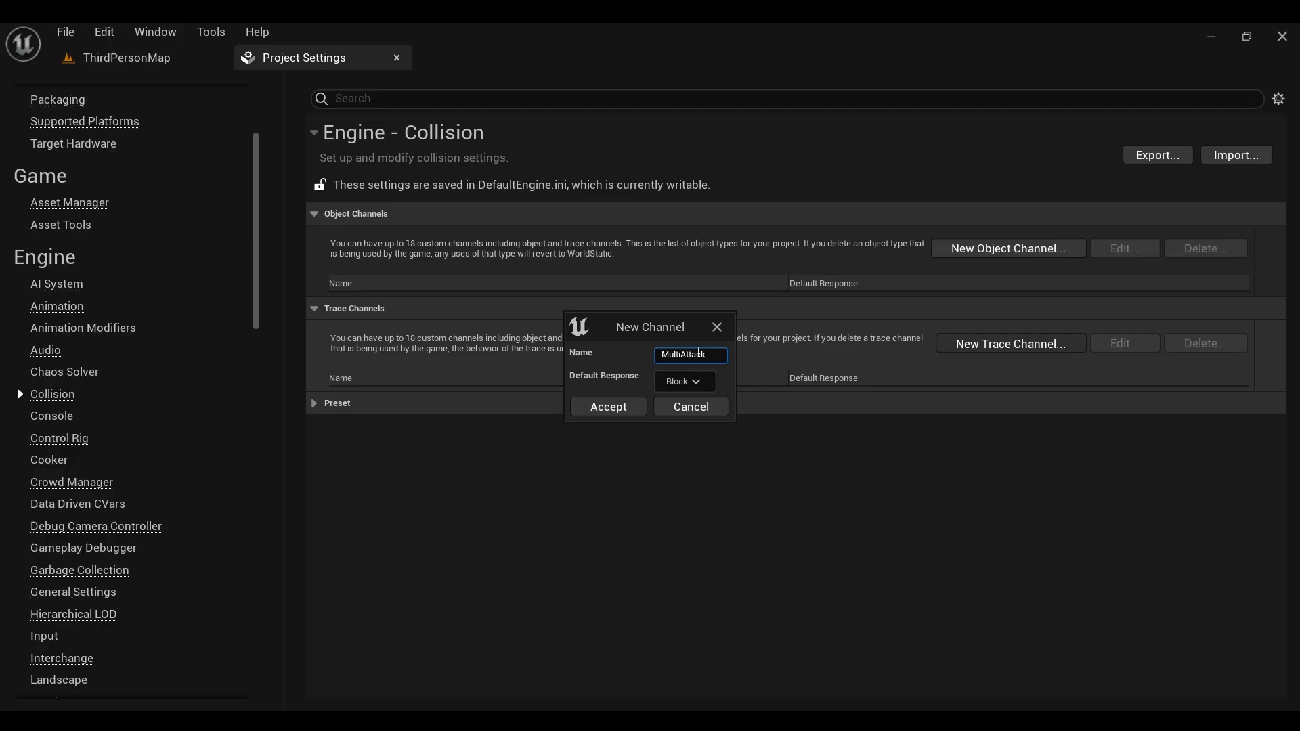
pyautogui.click(682, 381)
pyautogui.click(694, 403)
pyautogui.click(616, 408)
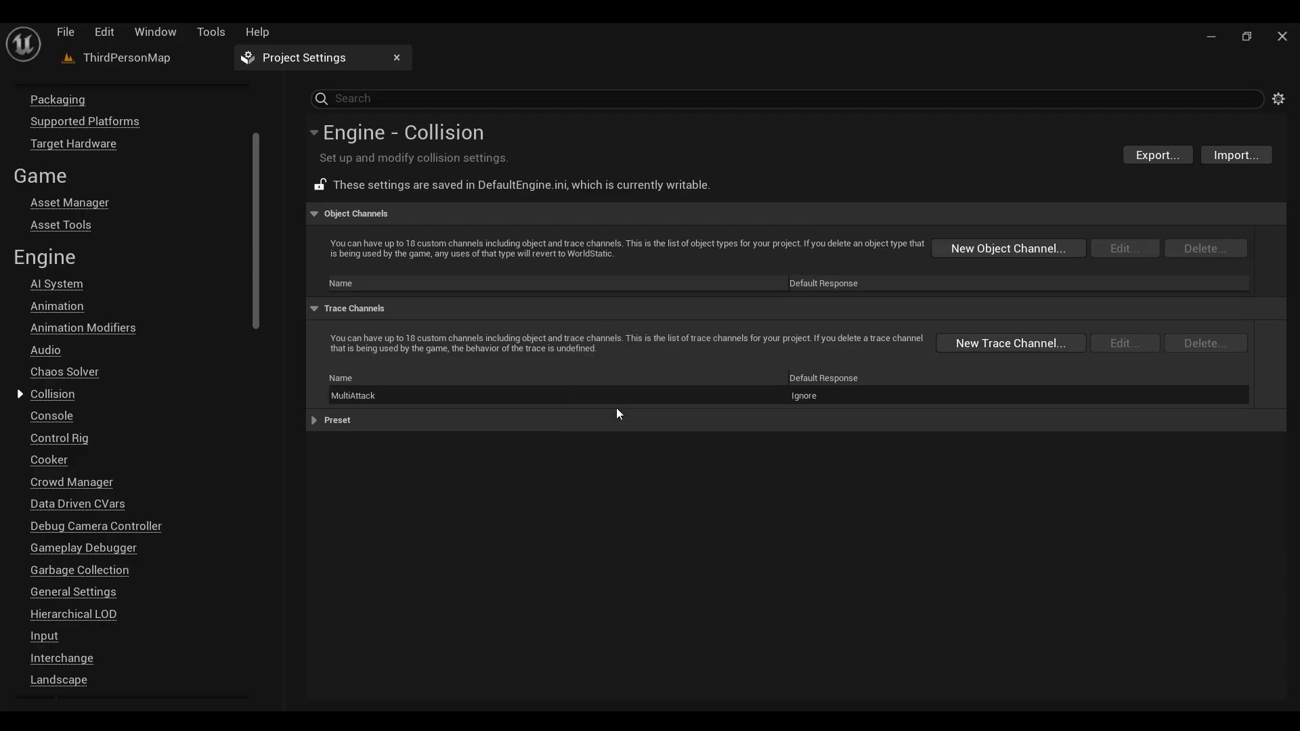
# Step: Check the MultiAttack response in the BlockAll collision preset and close the project settings
pyautogui.click(315, 421)
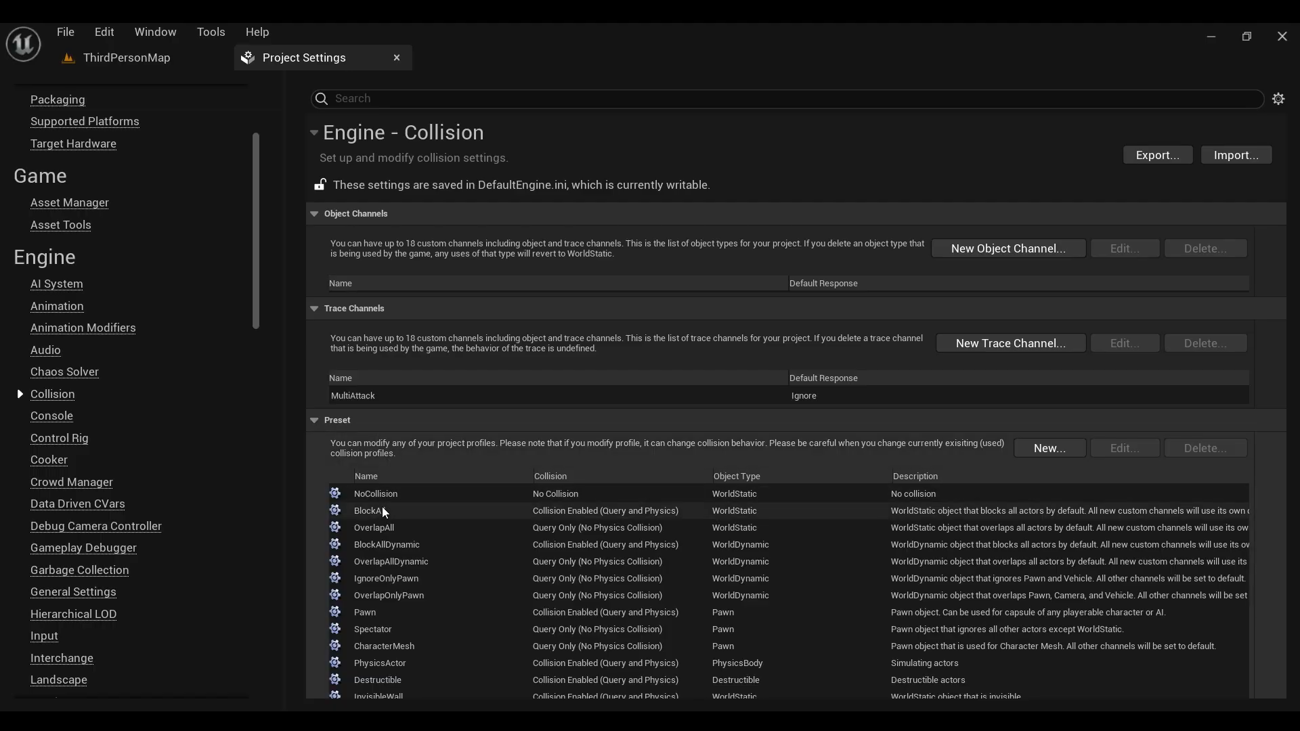
pyautogui.doubleClick(414, 513)
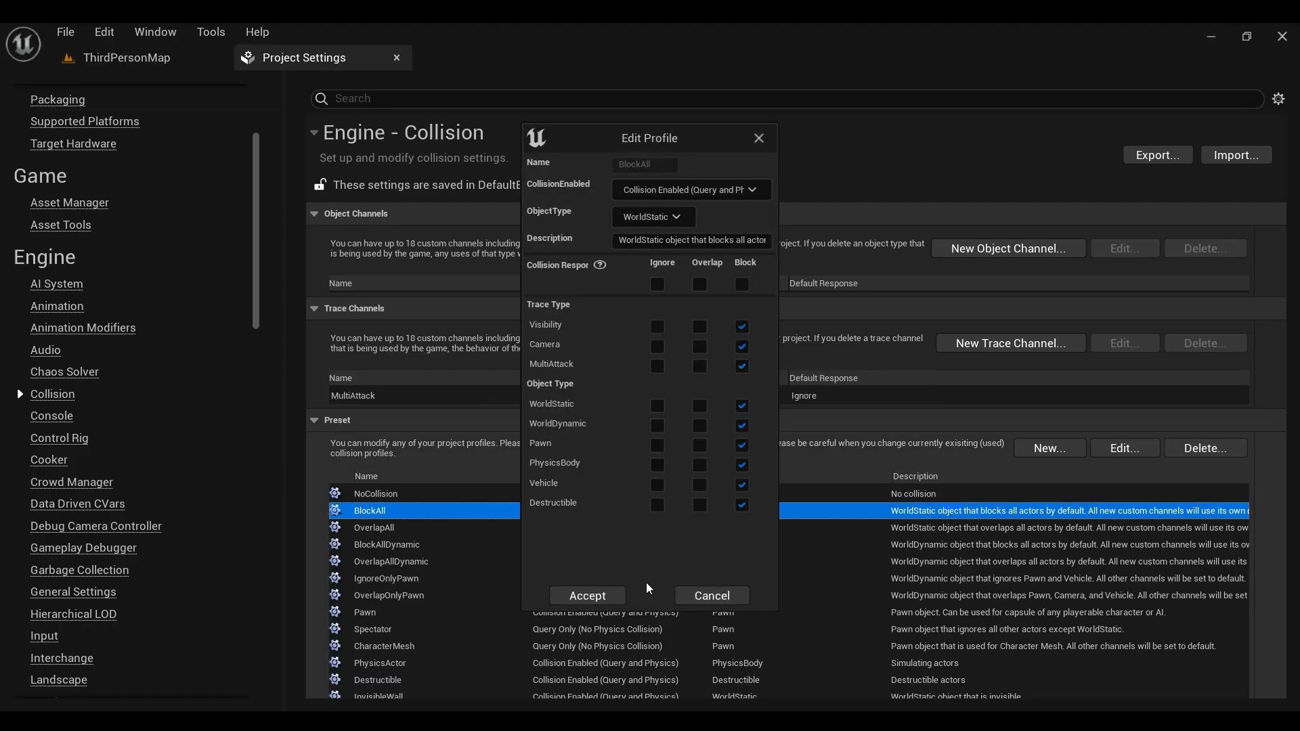
pyautogui.click(589, 595)
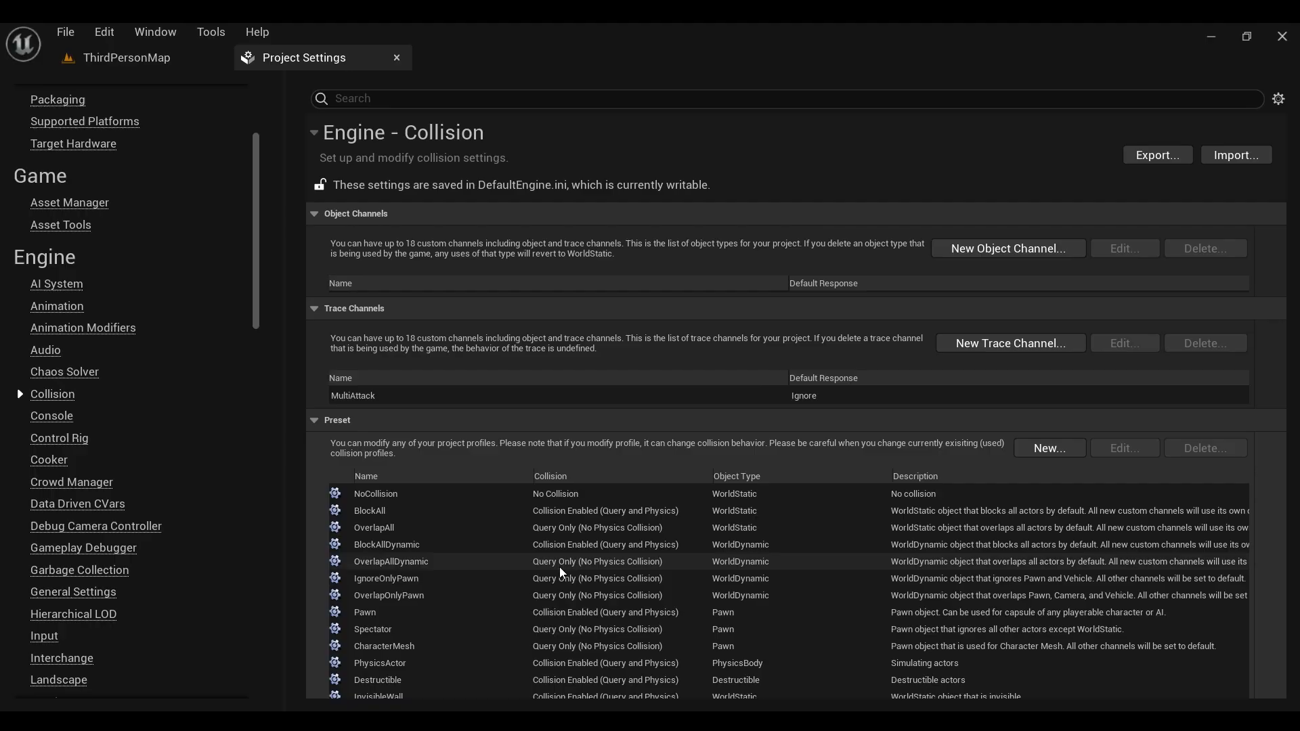
pyautogui.click(316, 421)
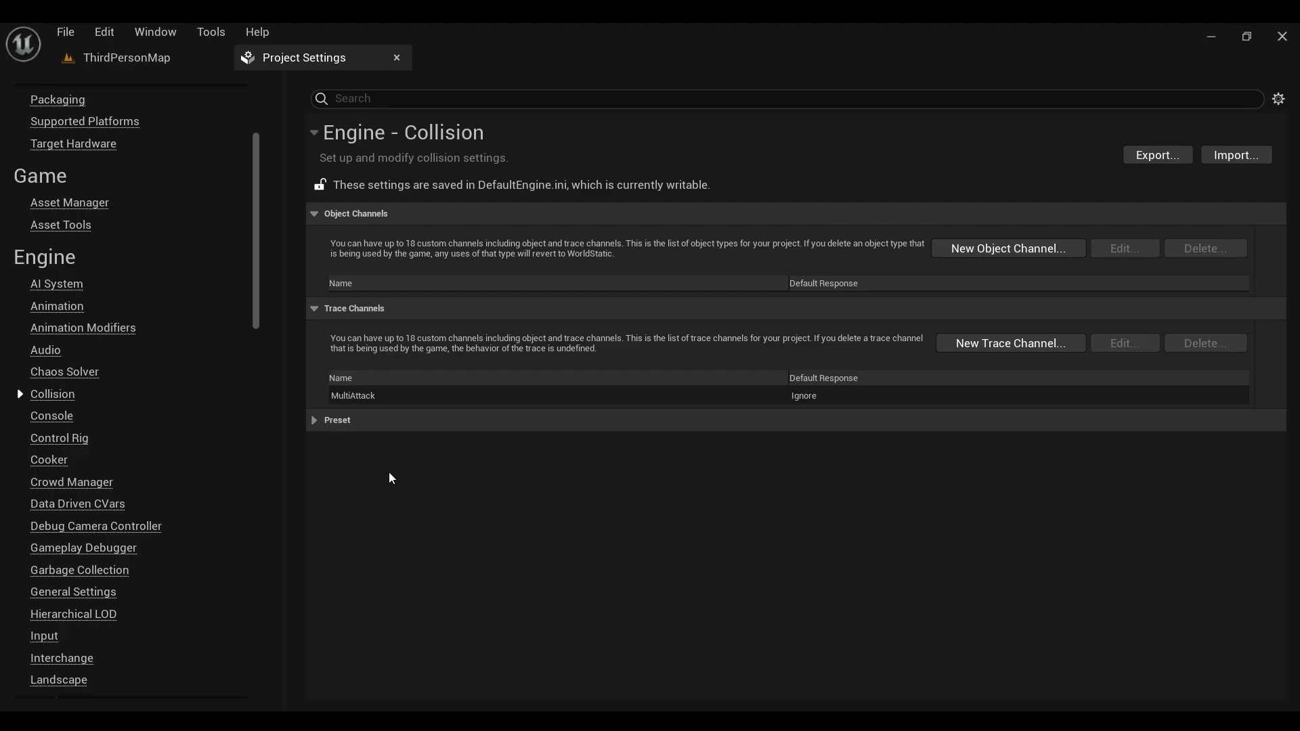
pyautogui.click(397, 59)
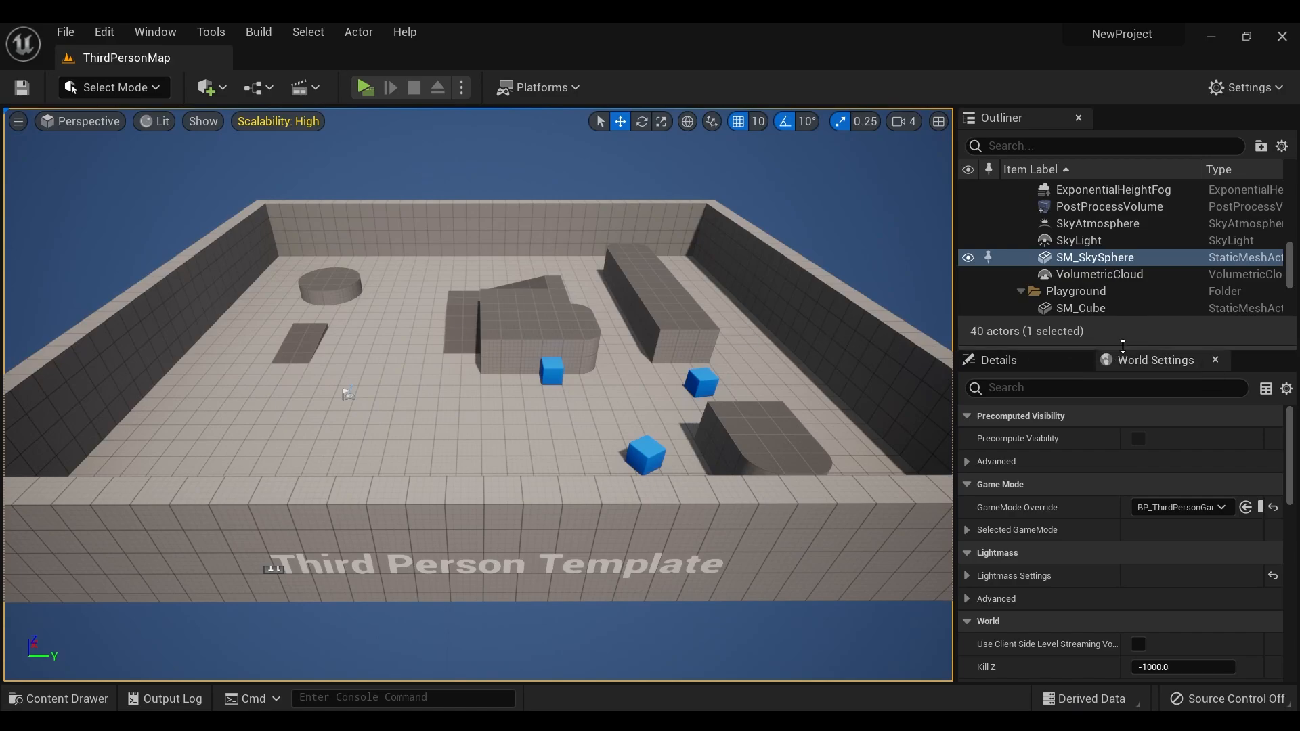
# Step: Expand the selected game mode in the world settings and locate its default pawn class among the project's assets
pyautogui.moveTo(1119, 346); pyautogui.dragTo(1117, 241)
pyautogui.click(968, 425)
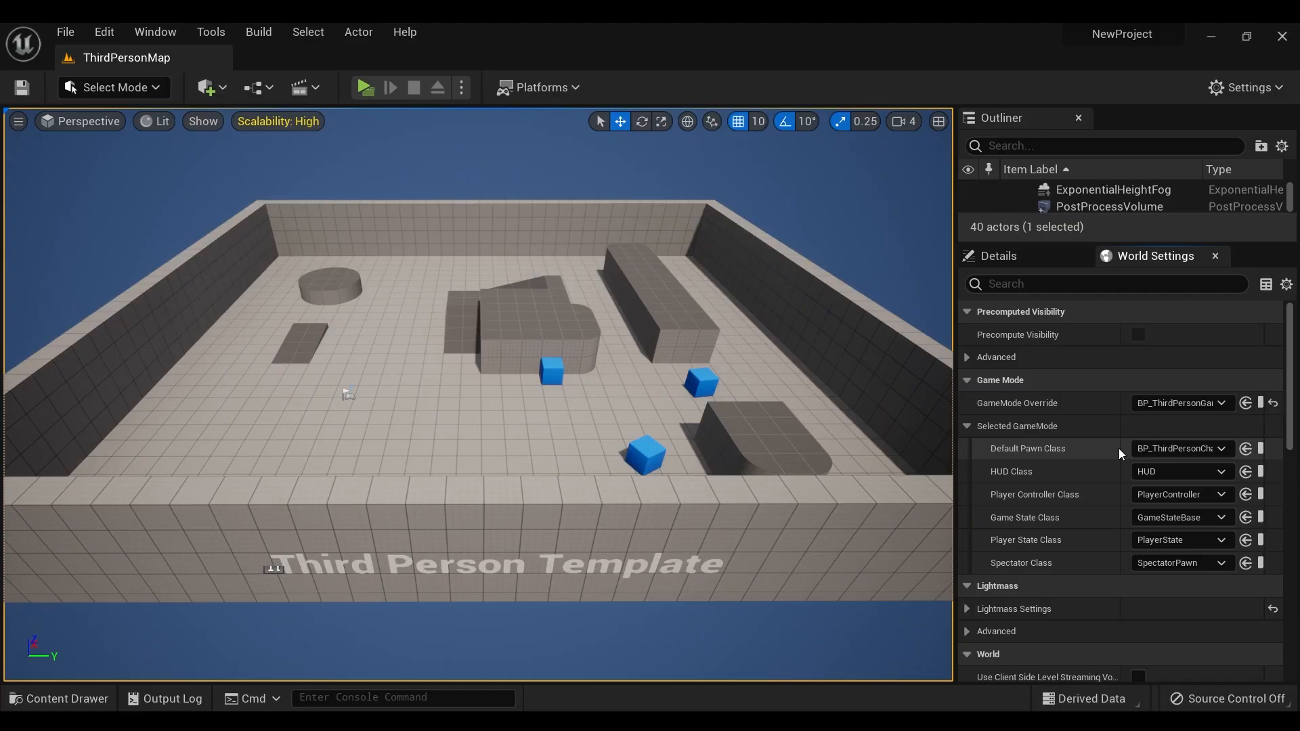
pyautogui.moveTo(1119, 448); pyautogui.dragTo(1082, 449)
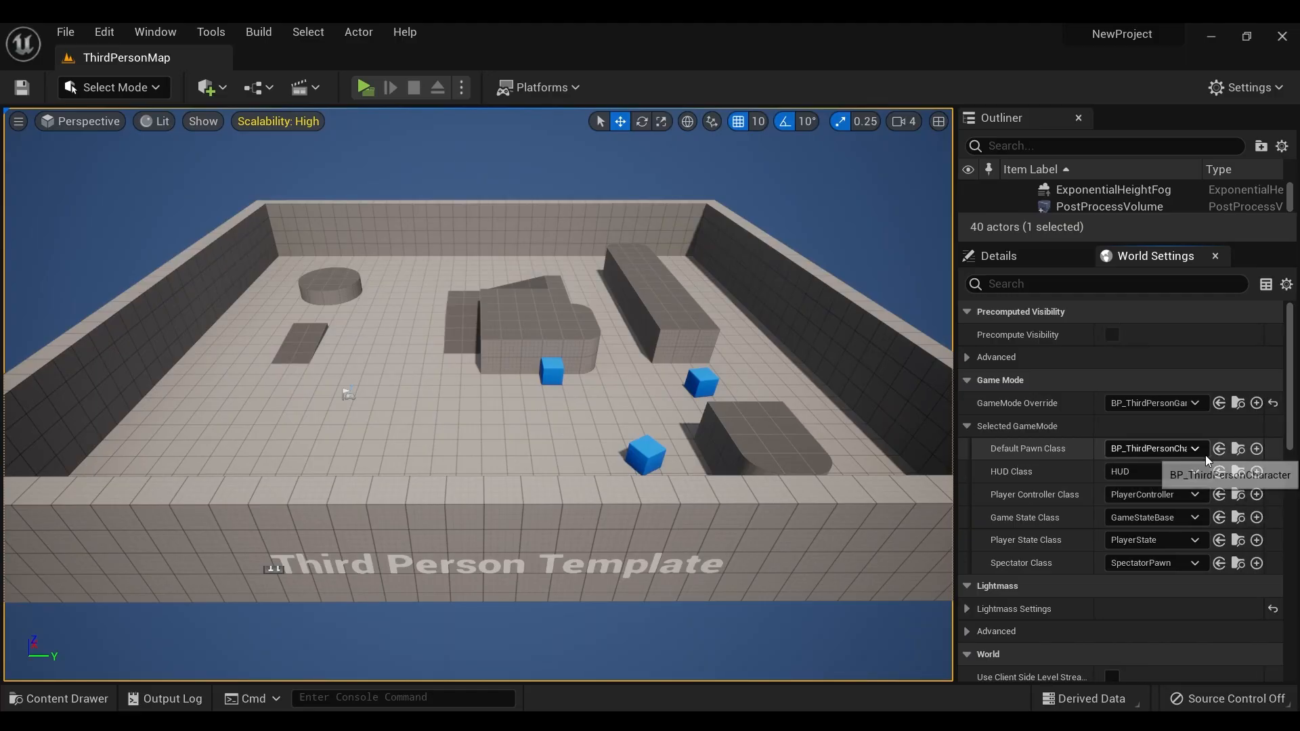
pyautogui.click(1239, 450)
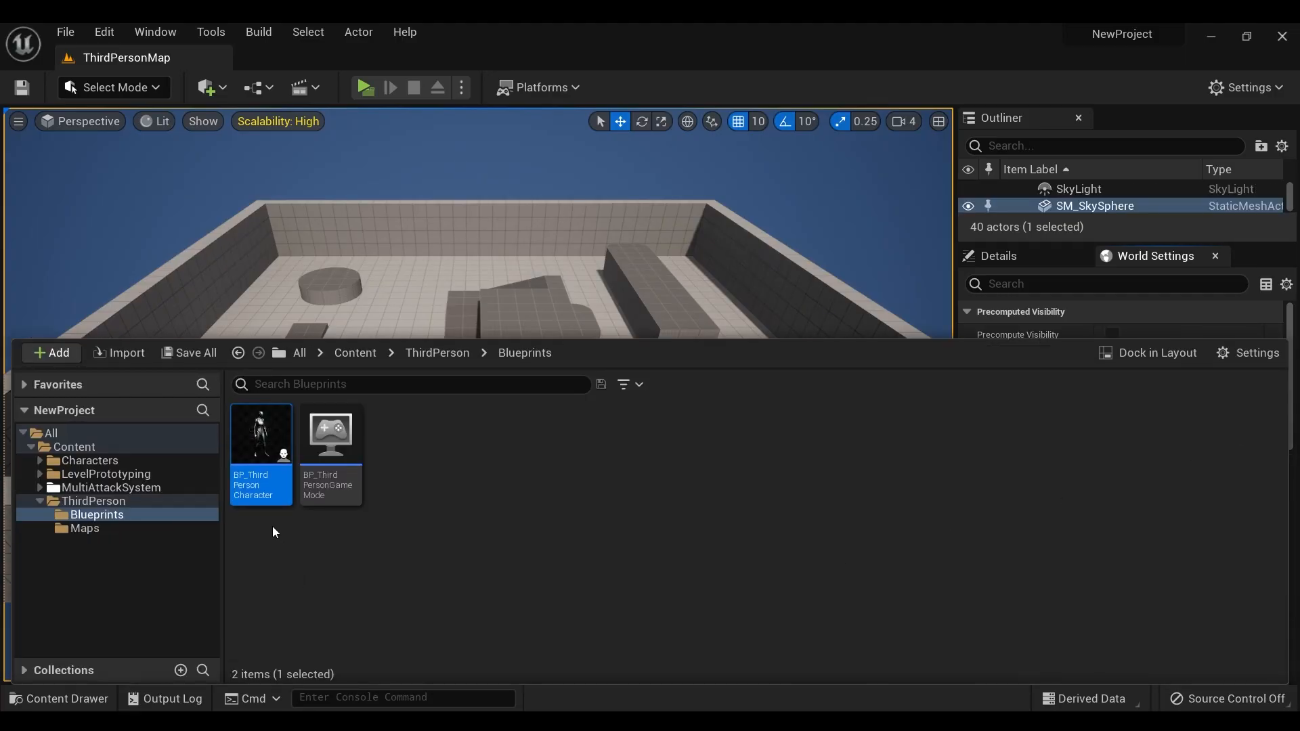
# Step: Duplicate the BP_ThirdPersonCharacter blueprint and name the copy BP_NPC
pyautogui.rightClick(260, 433)
pyautogui.click(319, 373)
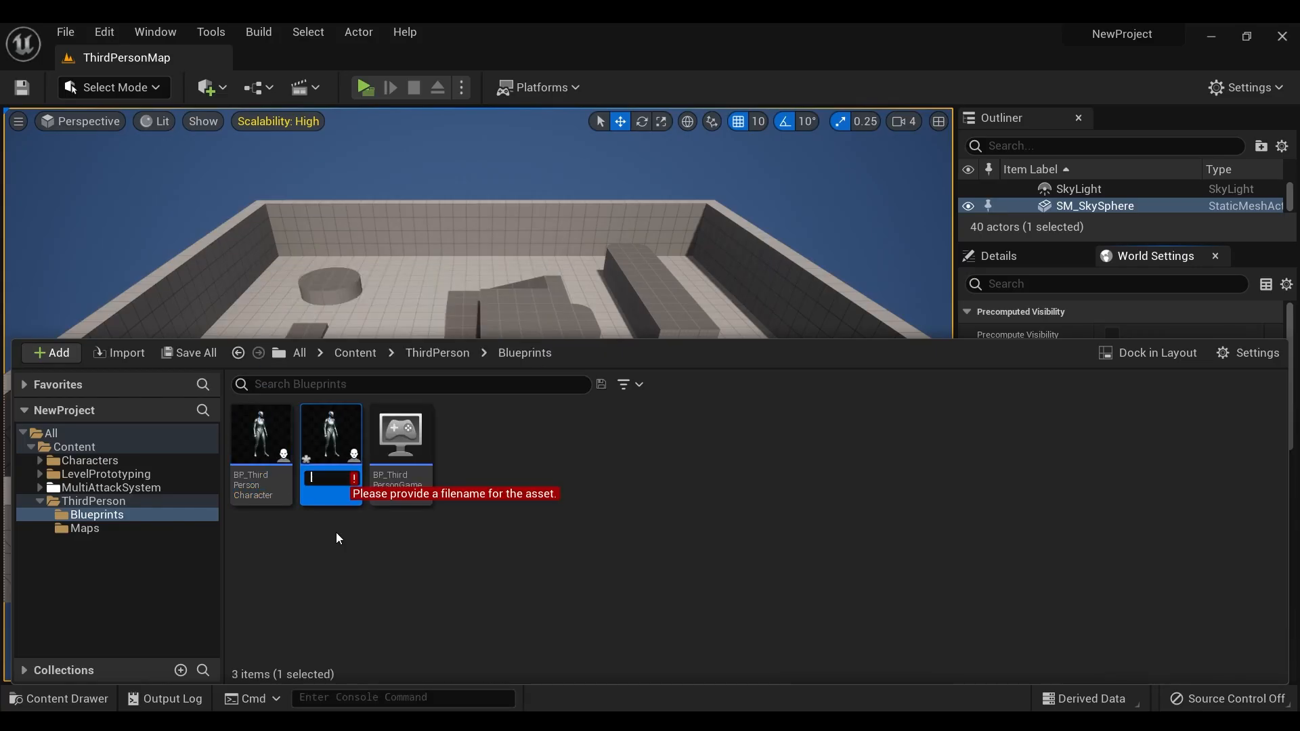
pyautogui.write('BP_NPC')
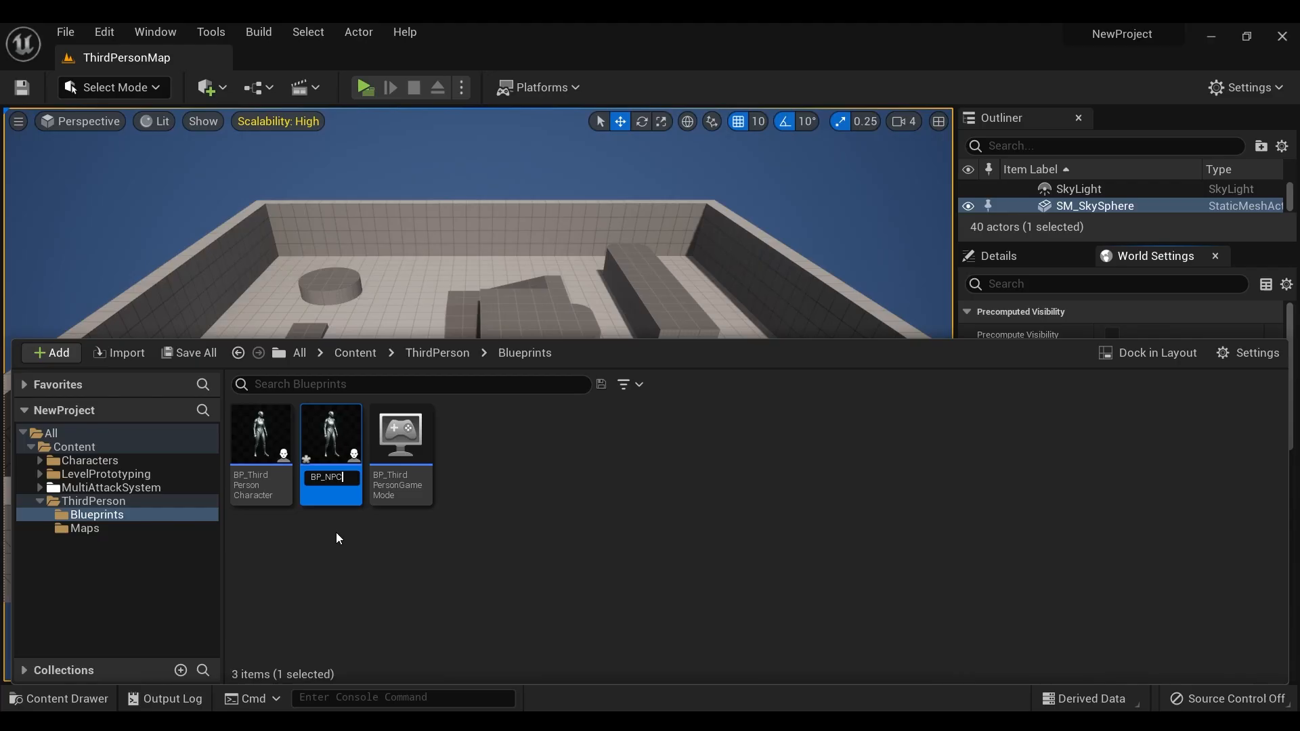
pyautogui.press('Return')
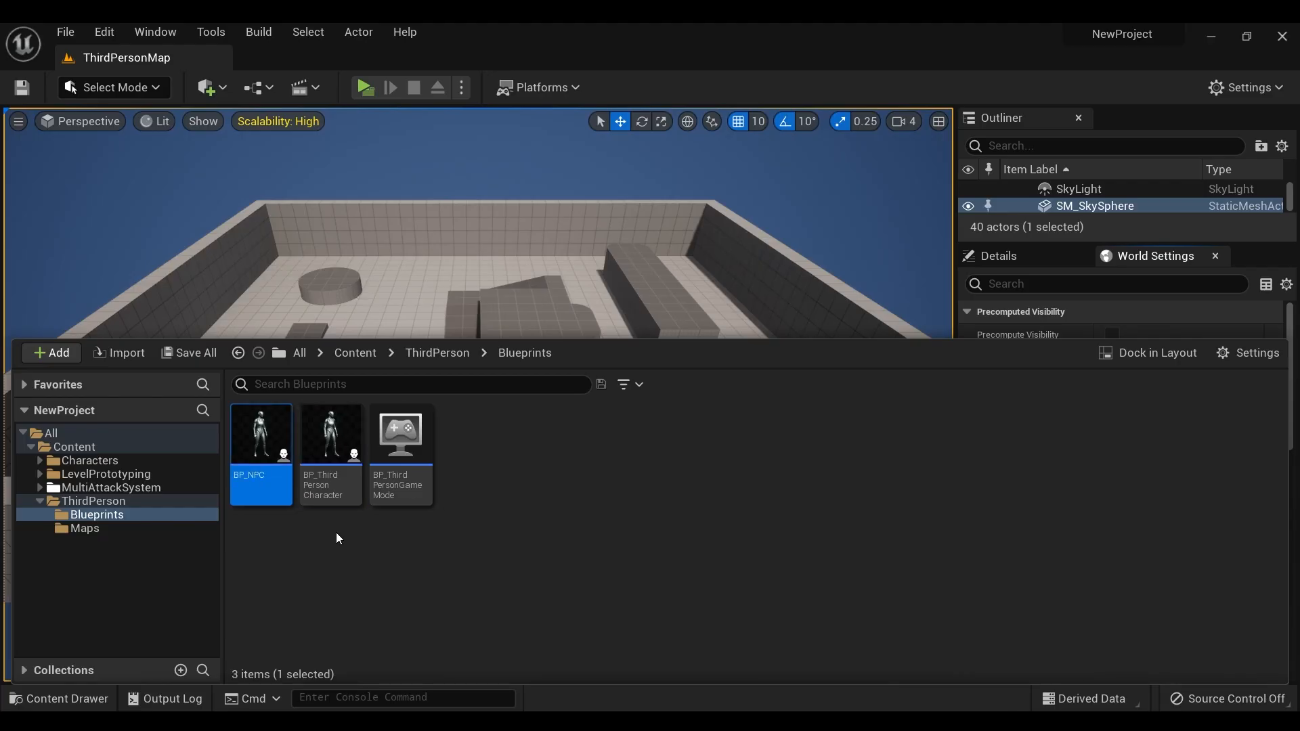
pyautogui.click(336, 533)
# Step: Open the BP_ThirdPersonCharacter blueprint and show its 3D viewport
pyautogui.click(341, 447)
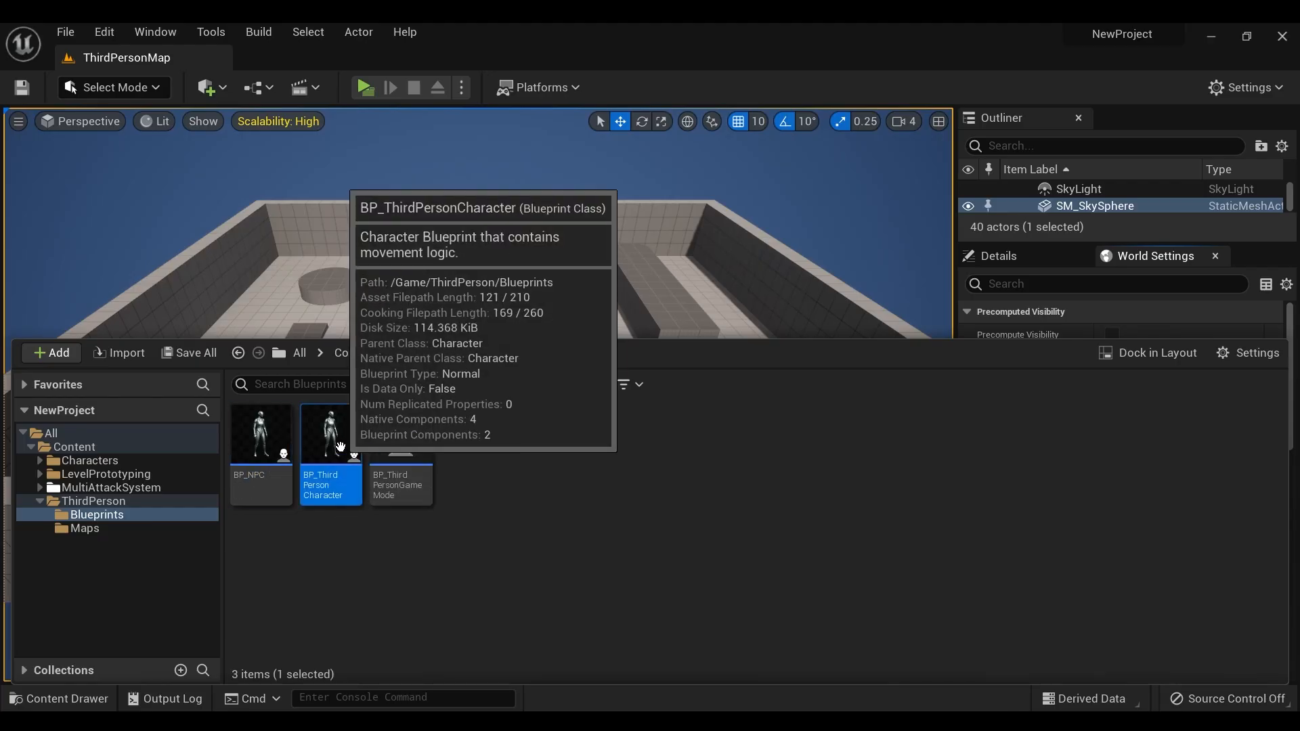
pyautogui.doubleClick(346, 521)
pyautogui.scroll(-5, 745, 372)
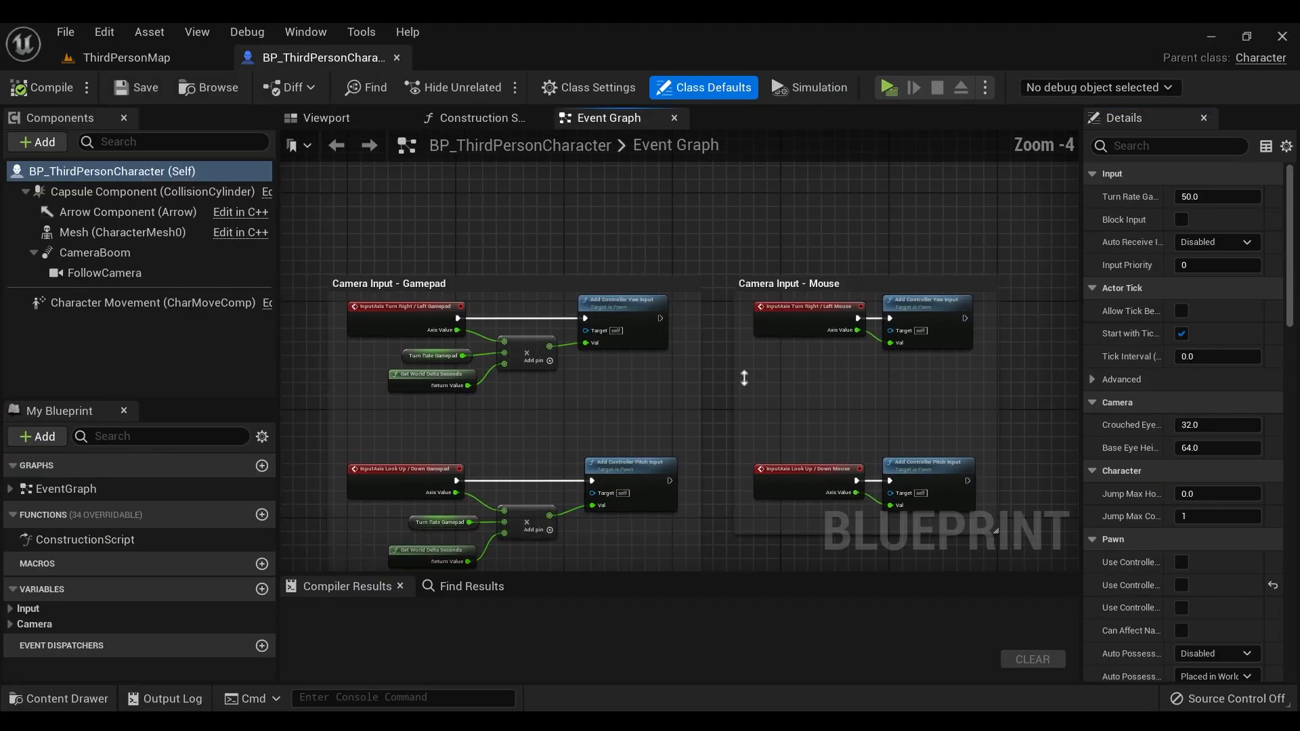
pyautogui.click(326, 119)
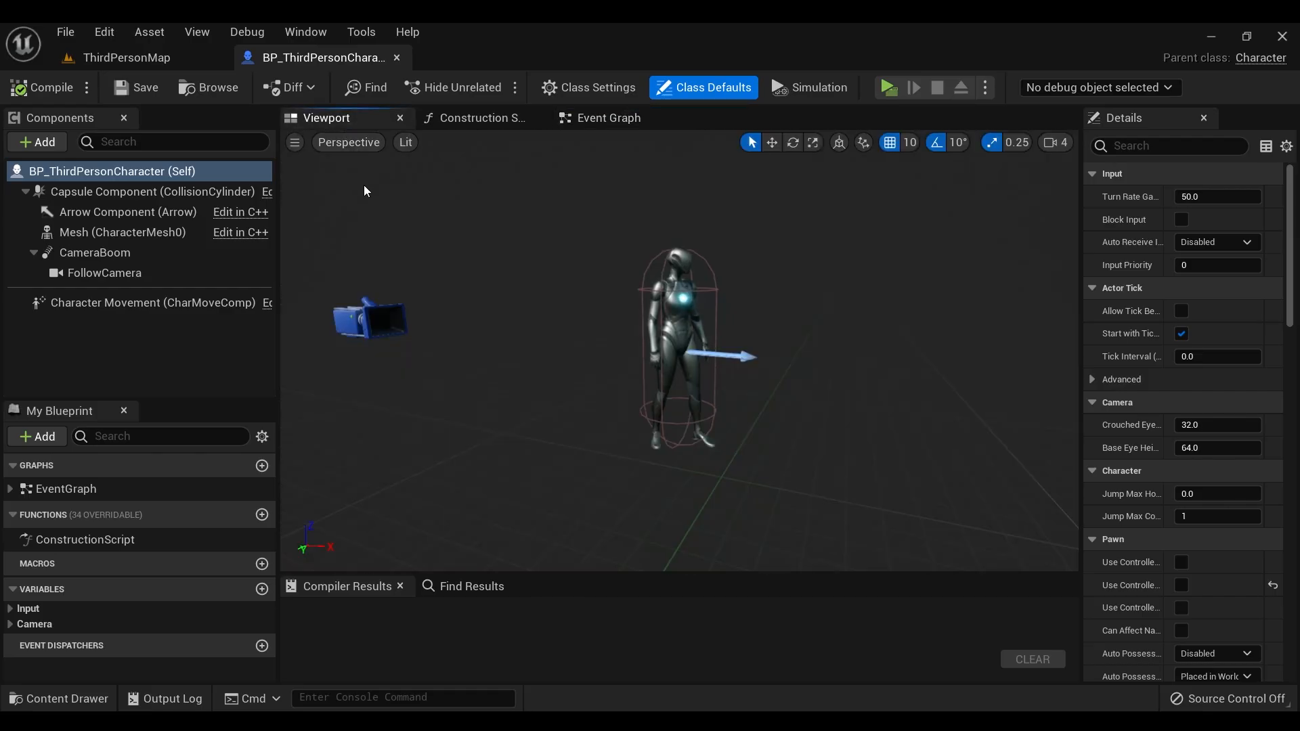
# Step: Add the BP_C_MultiAttackSystem component to BP_ThirdPersonCharacter, and compile and save the blueprint
pyautogui.click(36, 141)
pyautogui.write('mu')
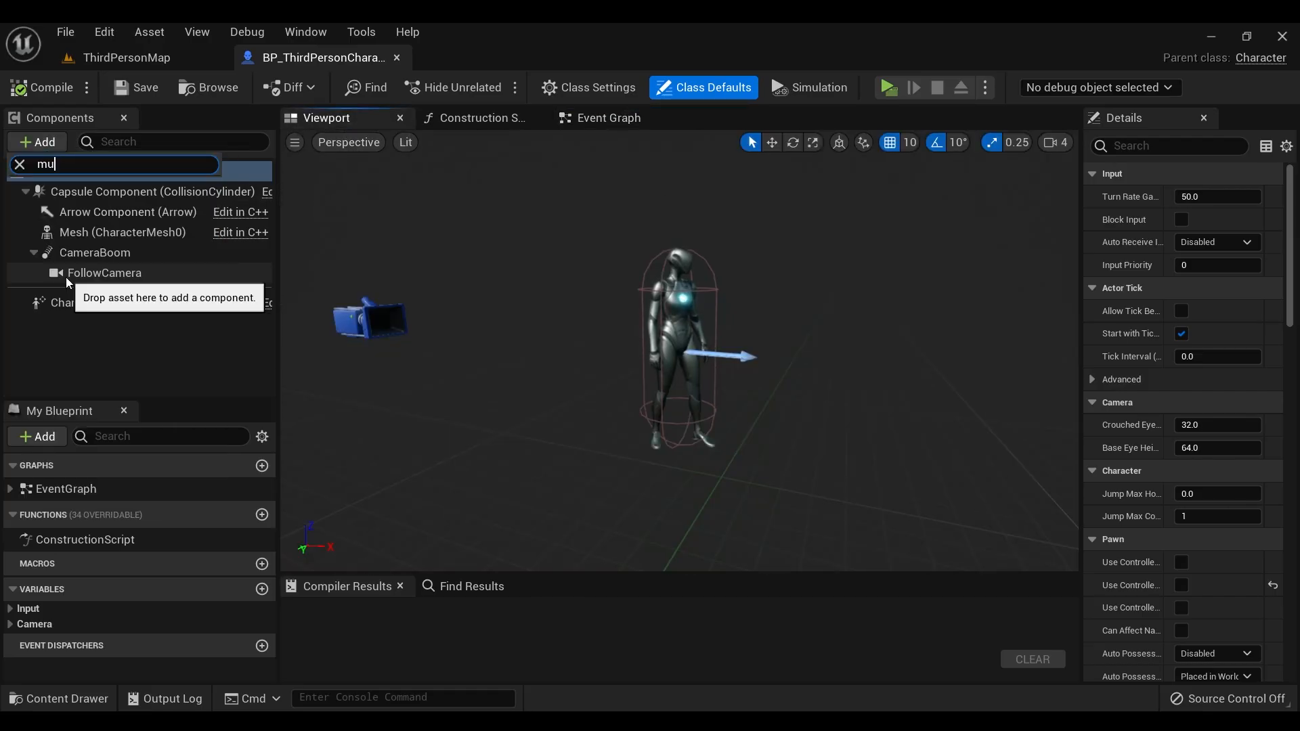
pyautogui.write('lti')
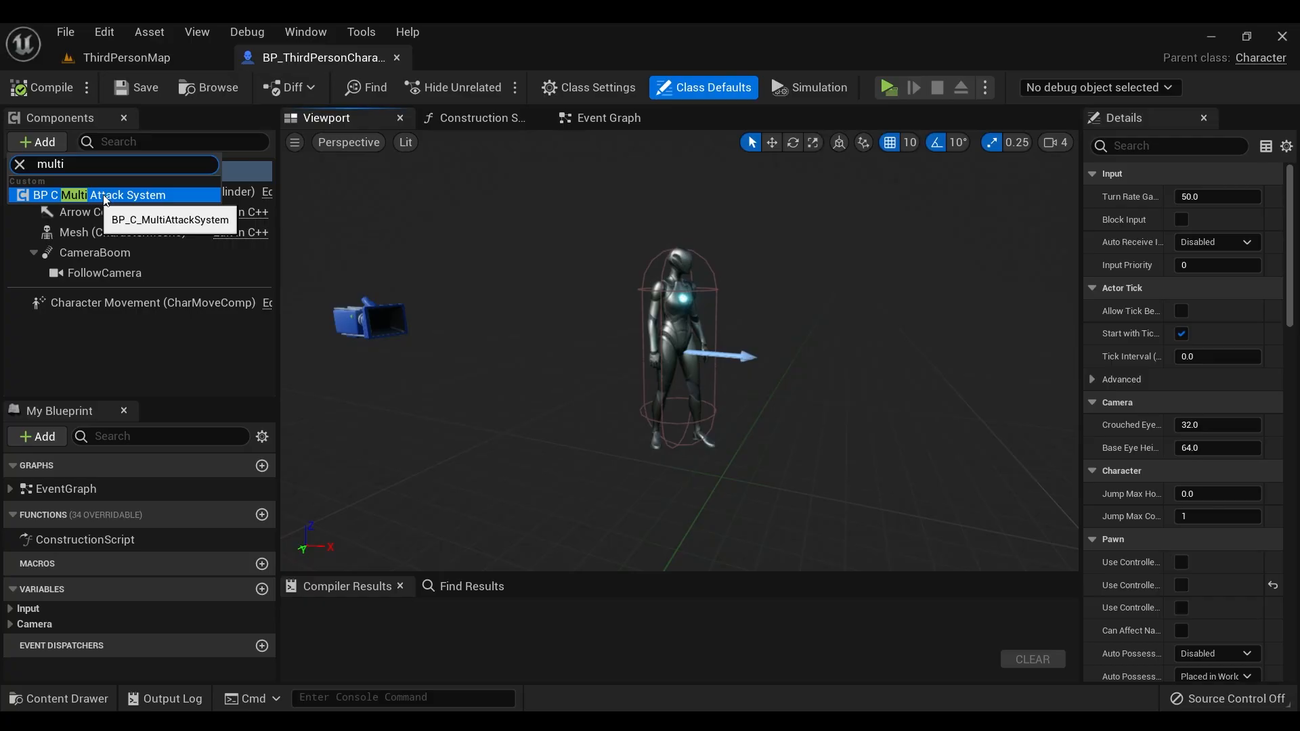
pyautogui.click(106, 195)
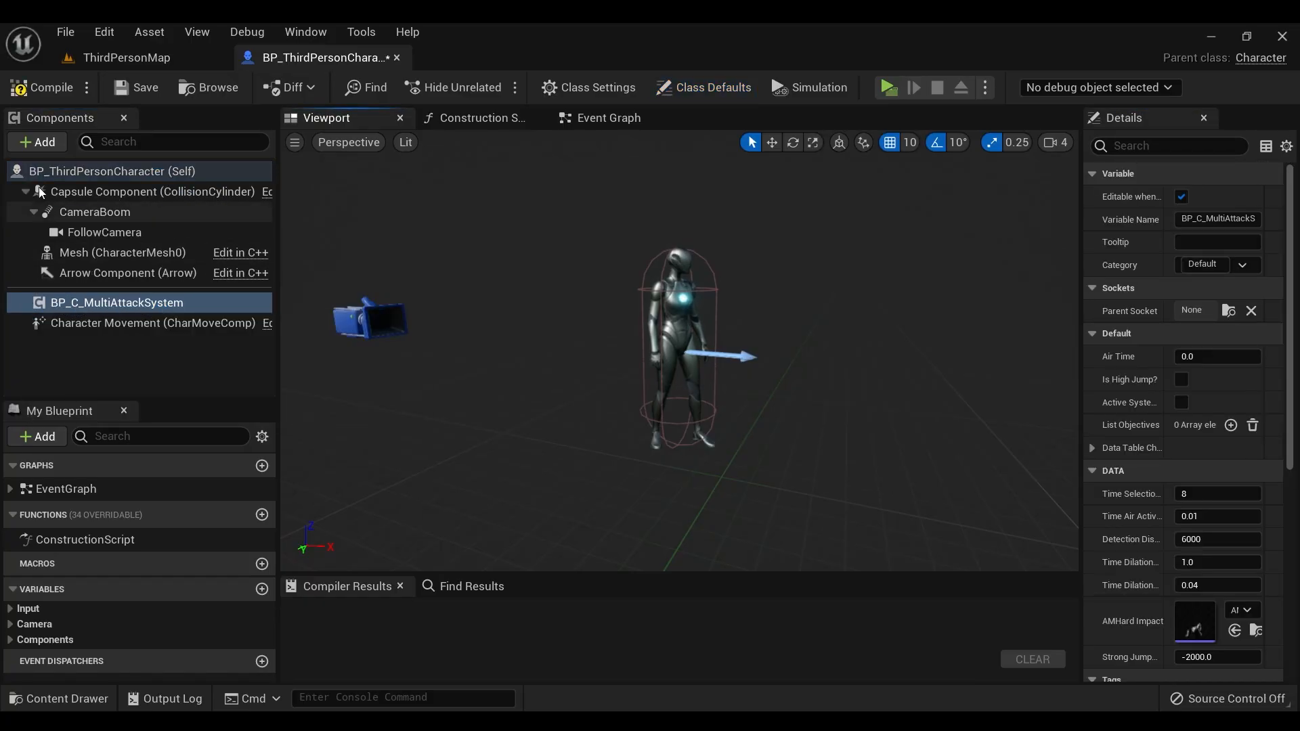
pyautogui.click(42, 88)
pyautogui.click(136, 87)
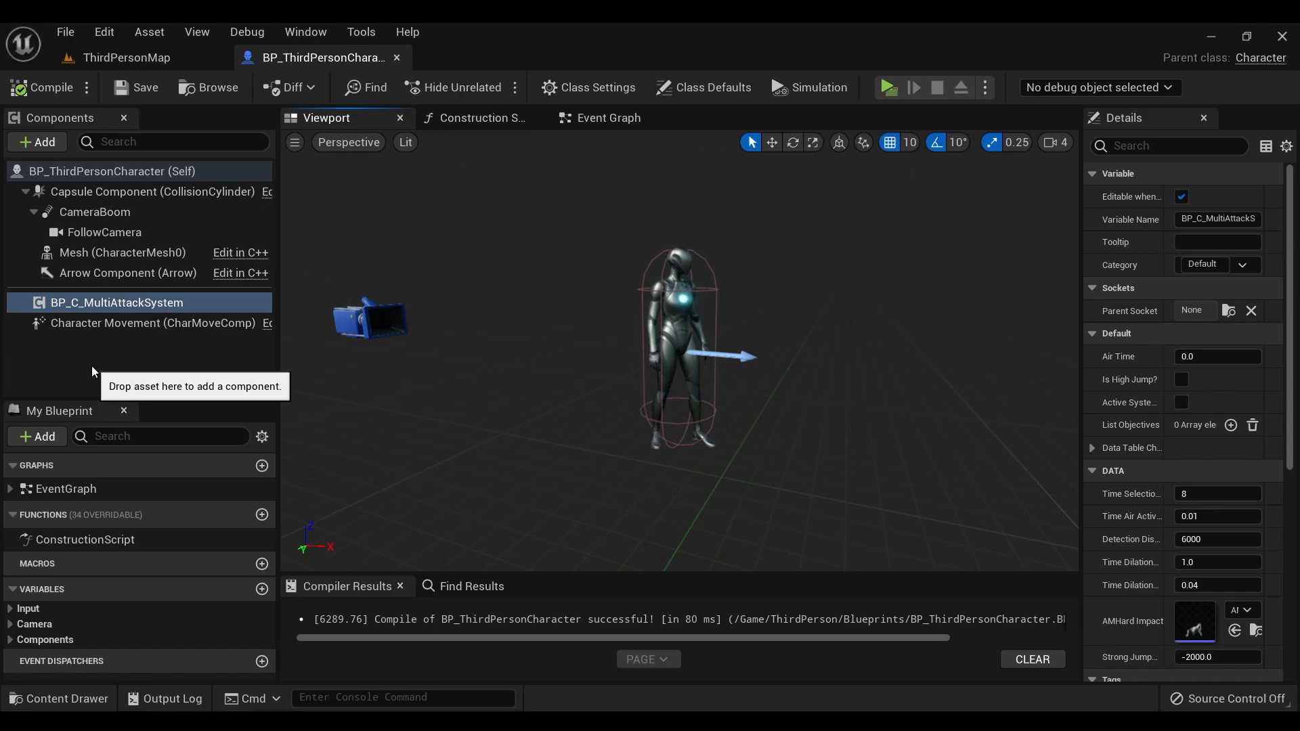
# Step: Open the BP_NPC blueprint and show its 3D viewport
pyautogui.click(39, 698)
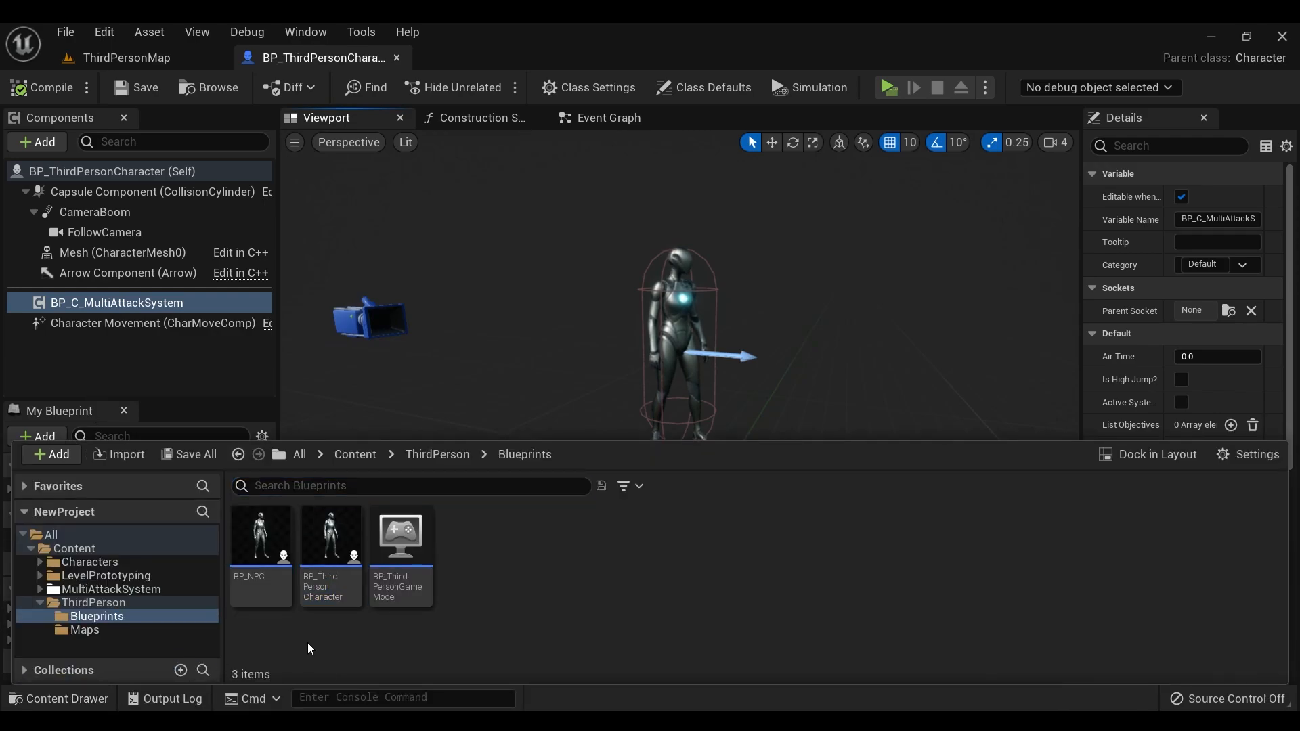
pyautogui.doubleClick(261, 538)
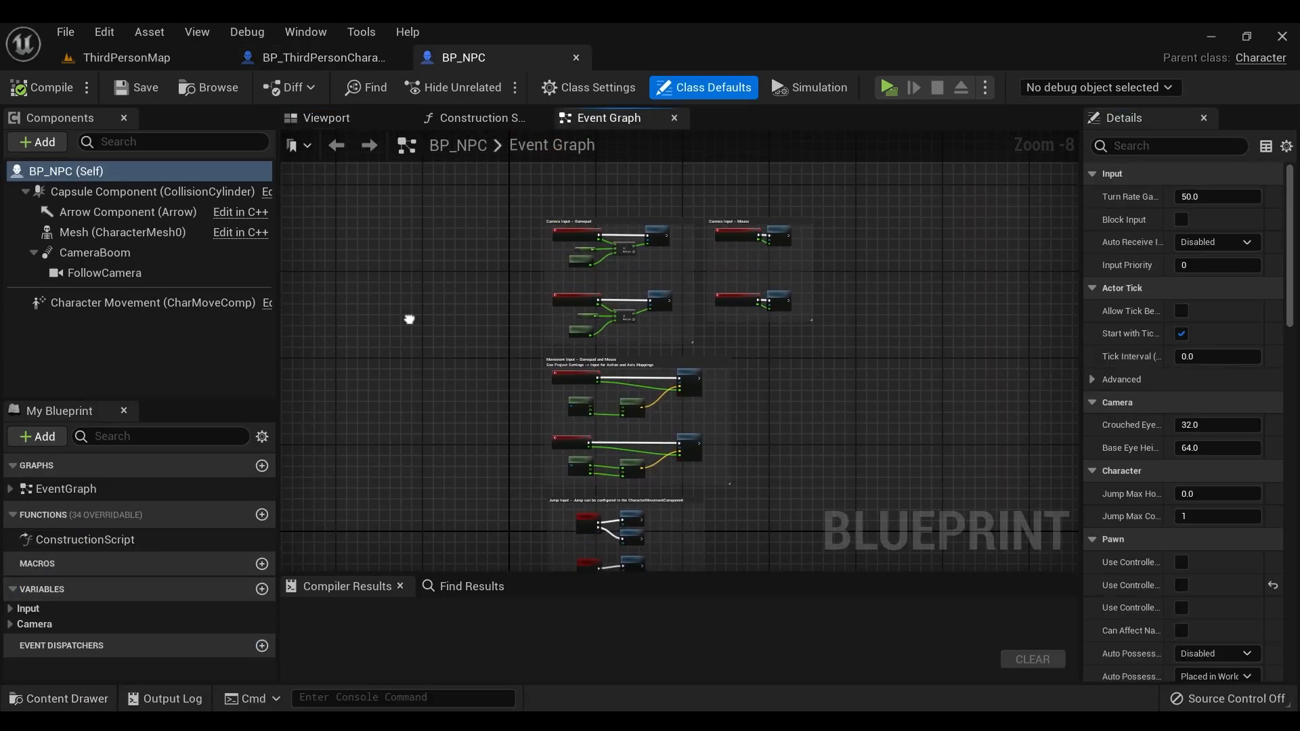
pyautogui.click(326, 118)
# Step: Delete the CameraBoom and FollowCamera components from BP_NPC
pyautogui.click(100, 253)
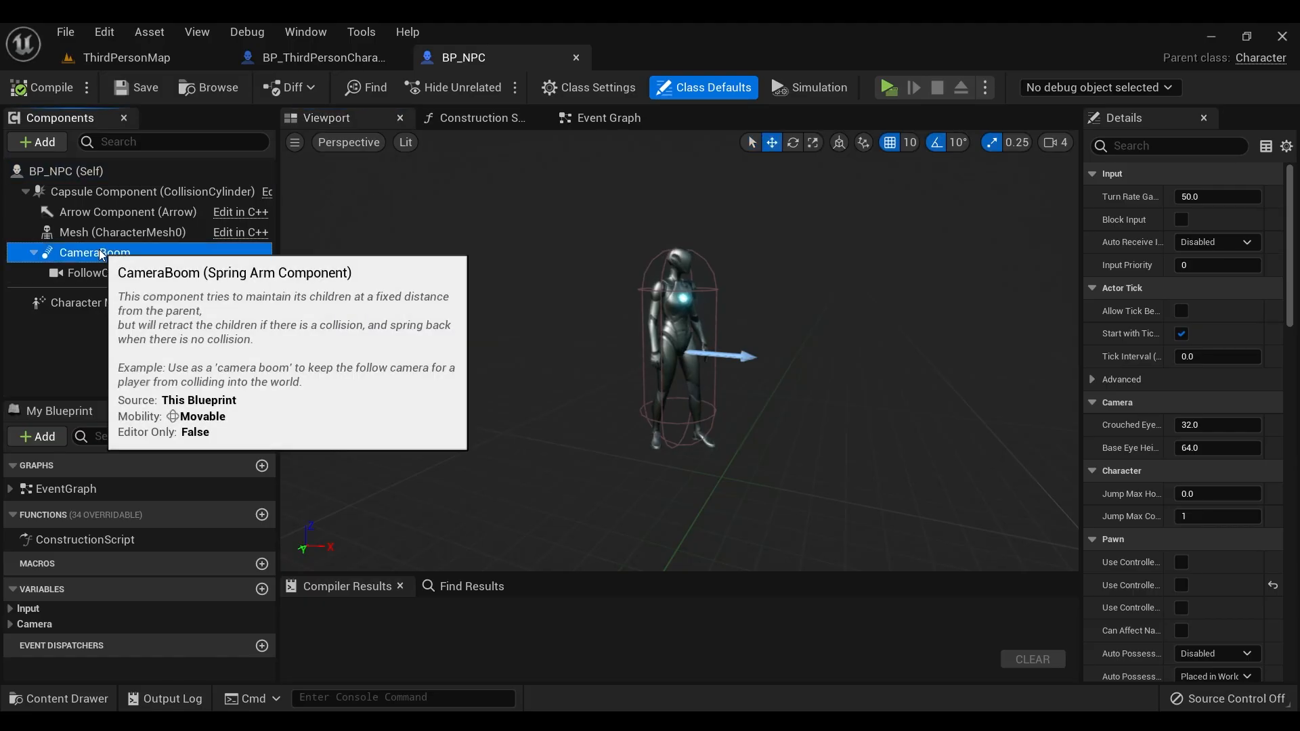
pyautogui.press('Delete')
pyautogui.click(100, 253)
pyautogui.click(100, 233)
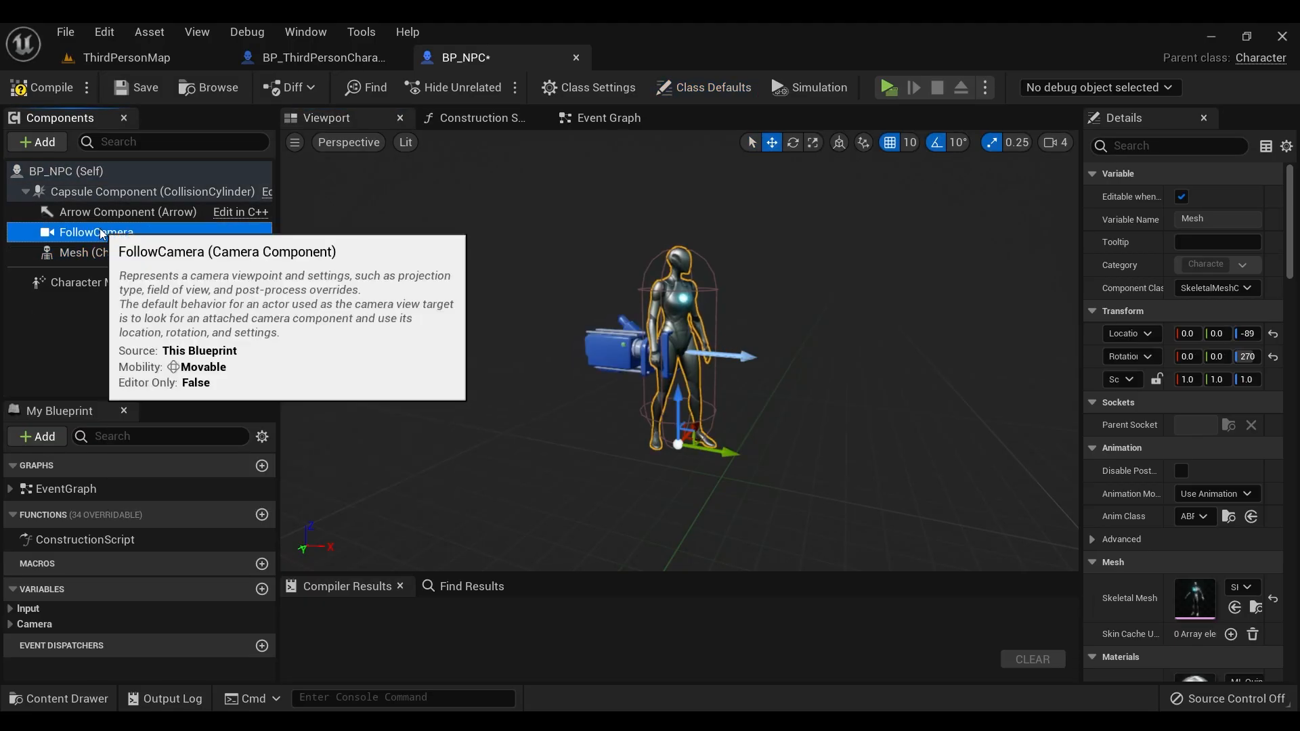
pyautogui.press('Delete')
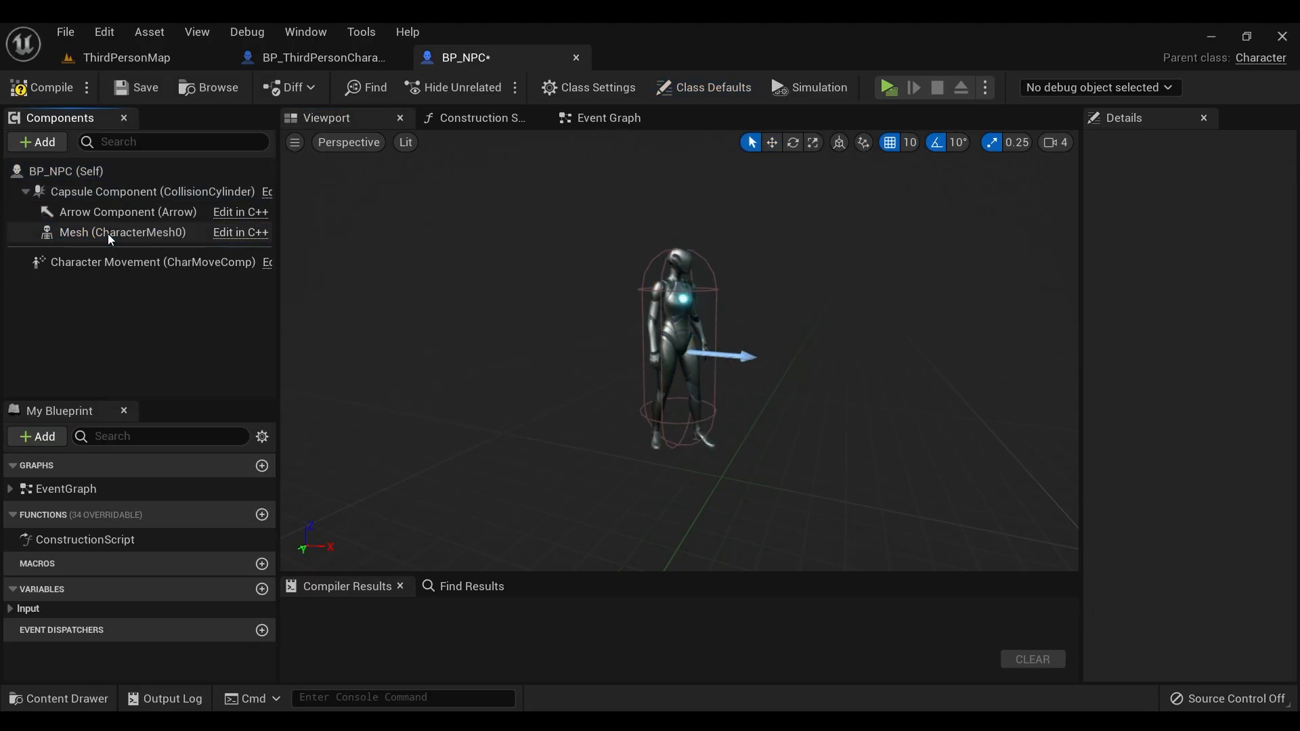
# Step: Add the BP_C_MAS_NPC component to BP_NPC and compile the blueprint
pyautogui.click(49, 144)
pyautogui.write('MAS NPC')
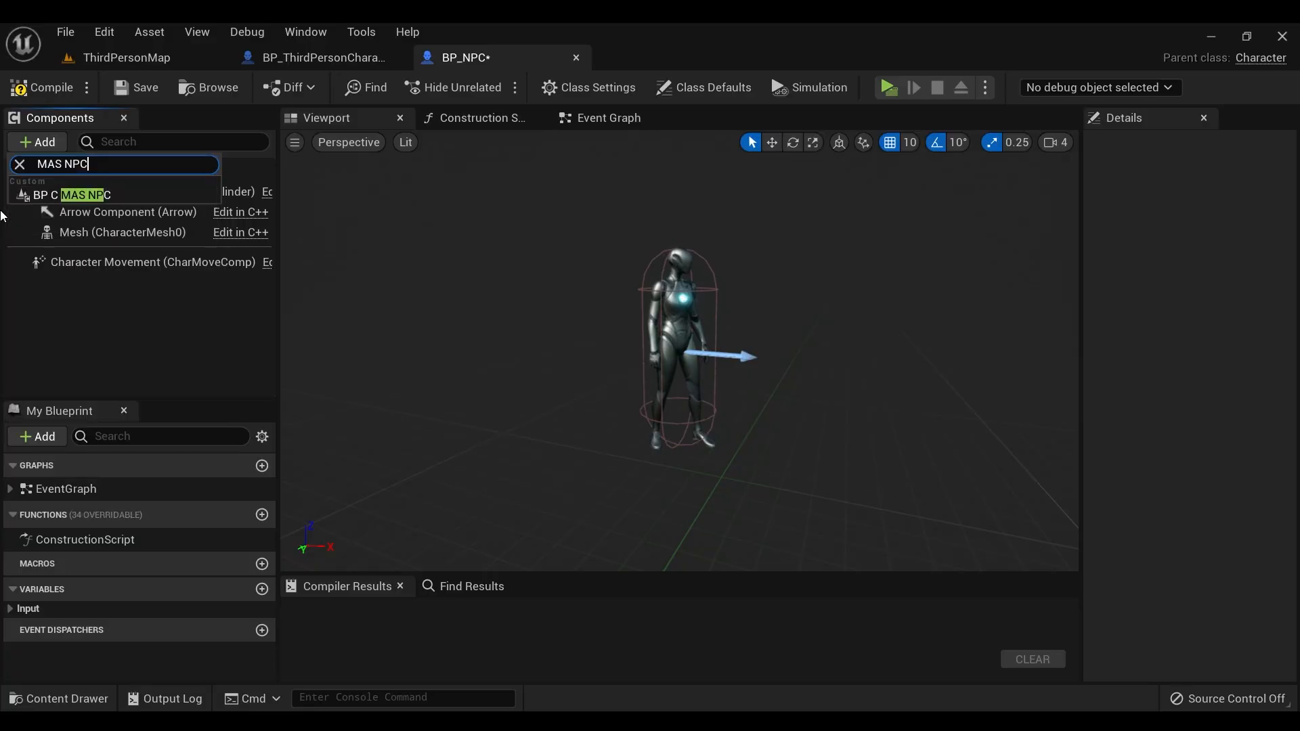
pyautogui.click(74, 196)
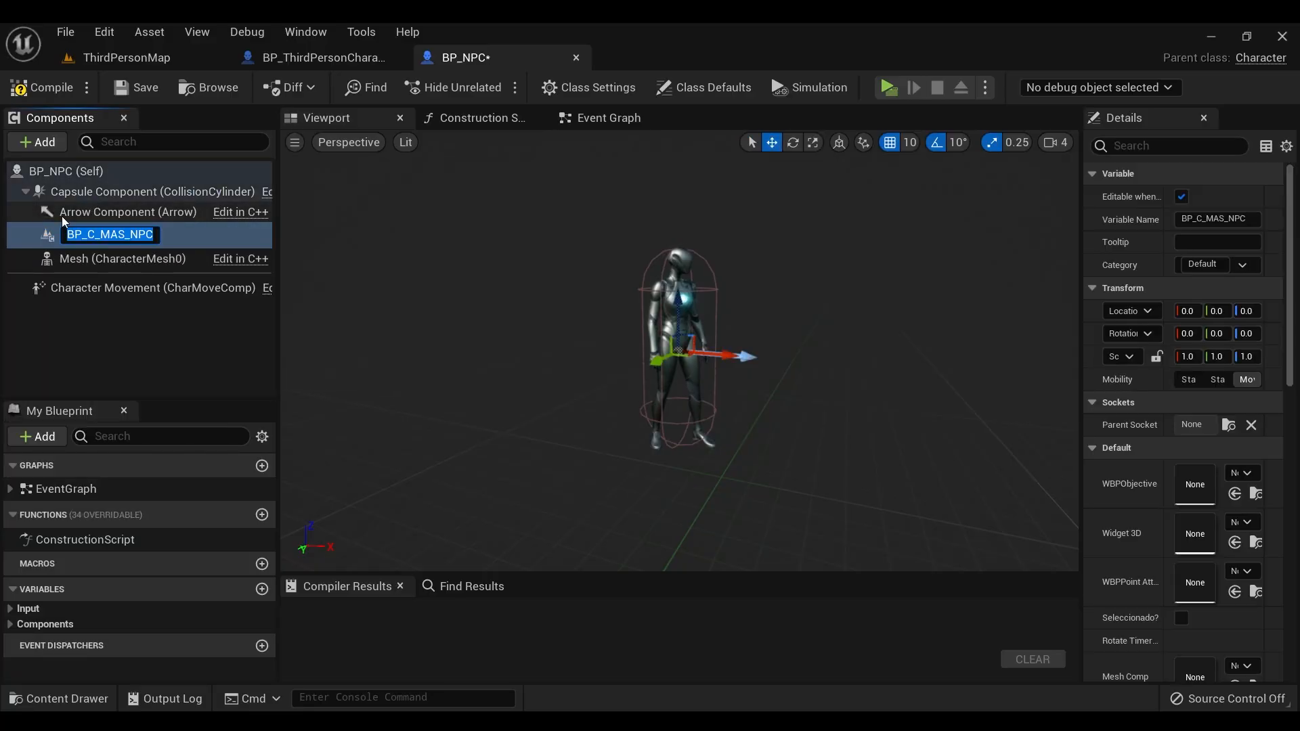
pyautogui.click(42, 87)
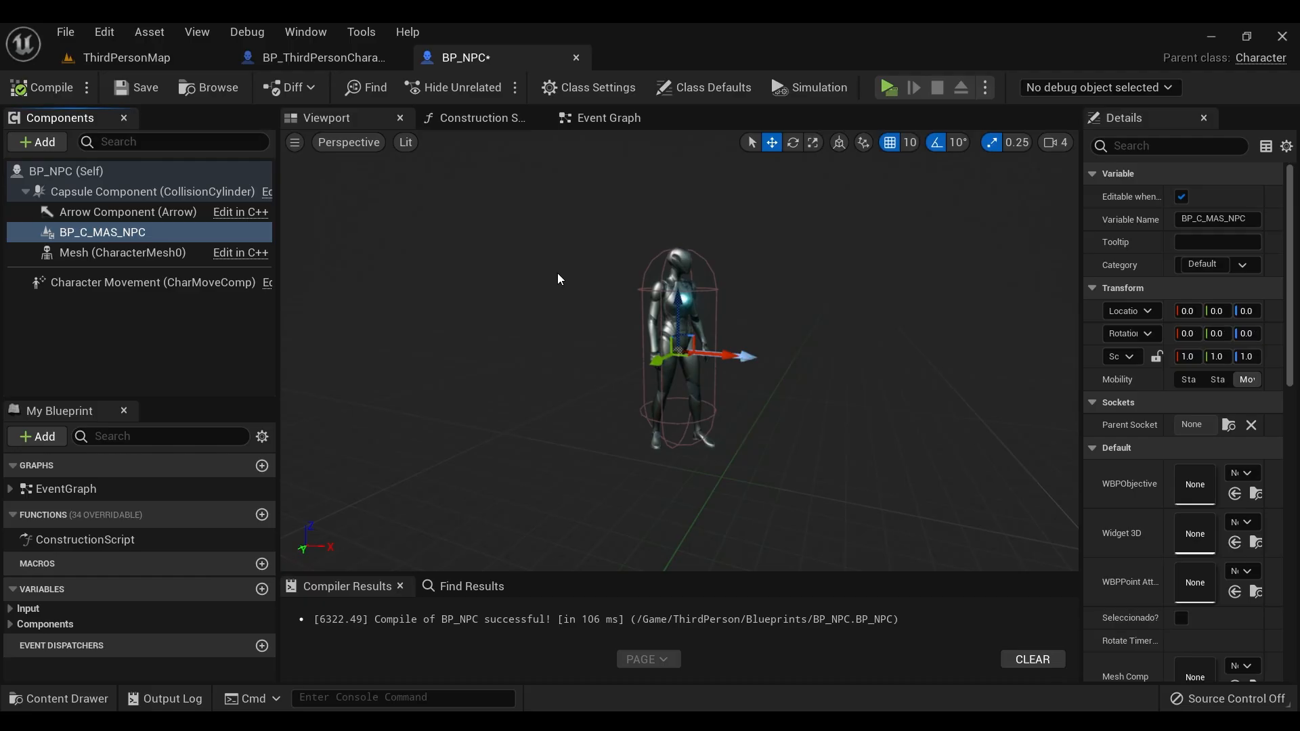
# Step: Raise the BP_C_MAS_NPC component above the character's head to a Z location of 110, and compile and save BP_NPC
pyautogui.moveTo(682, 365); pyautogui.dragTo(687, 236)
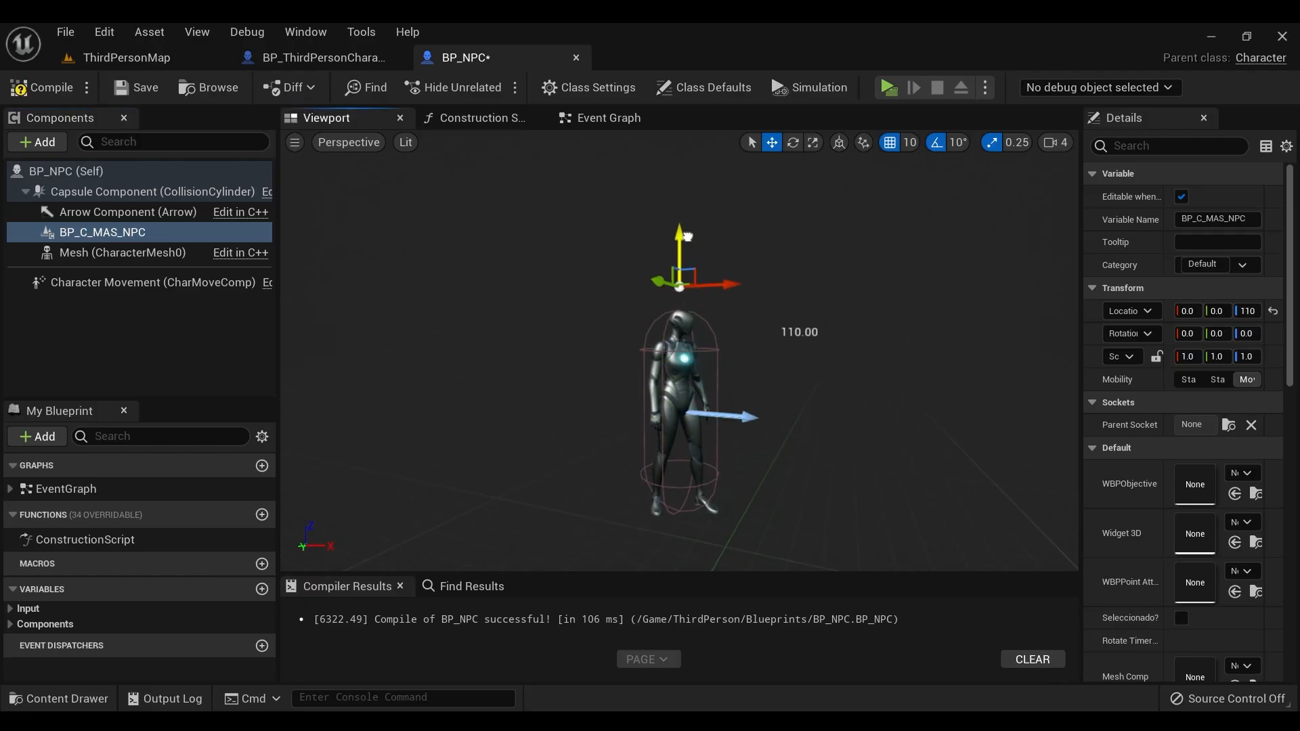
pyautogui.click(43, 88)
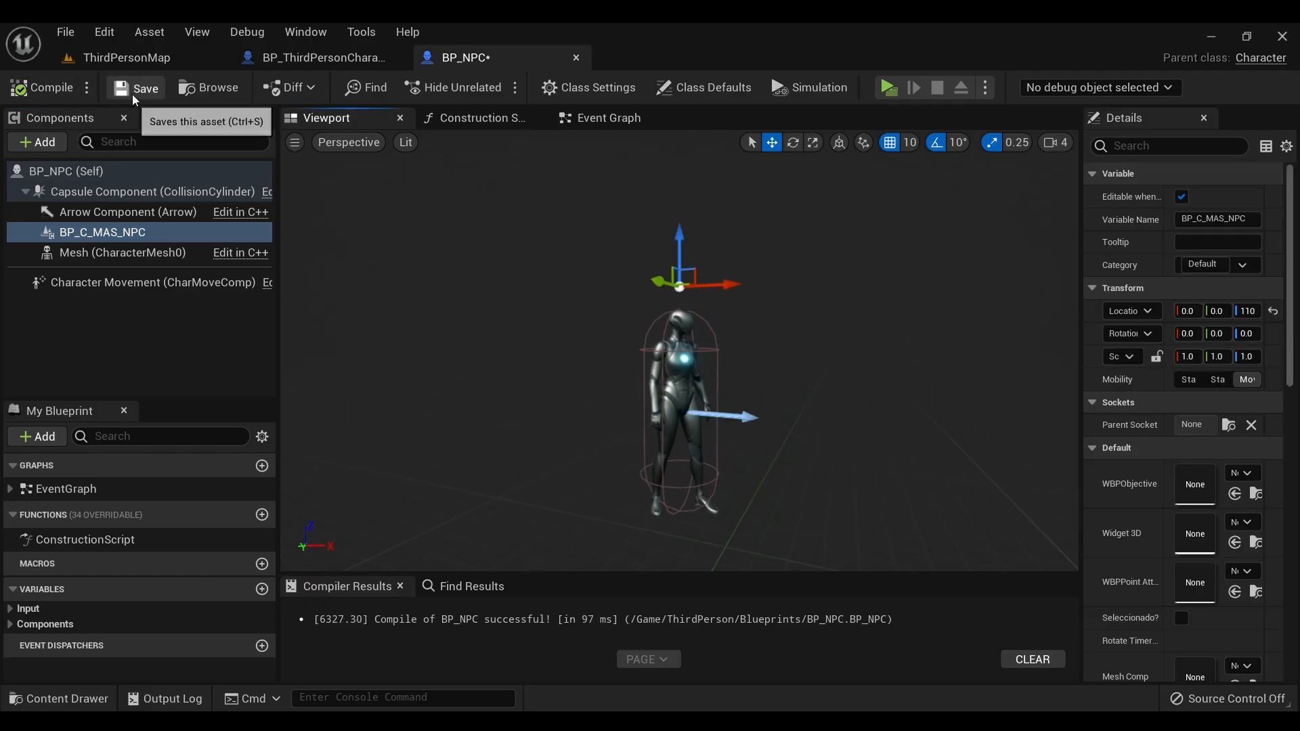
pyautogui.click(137, 88)
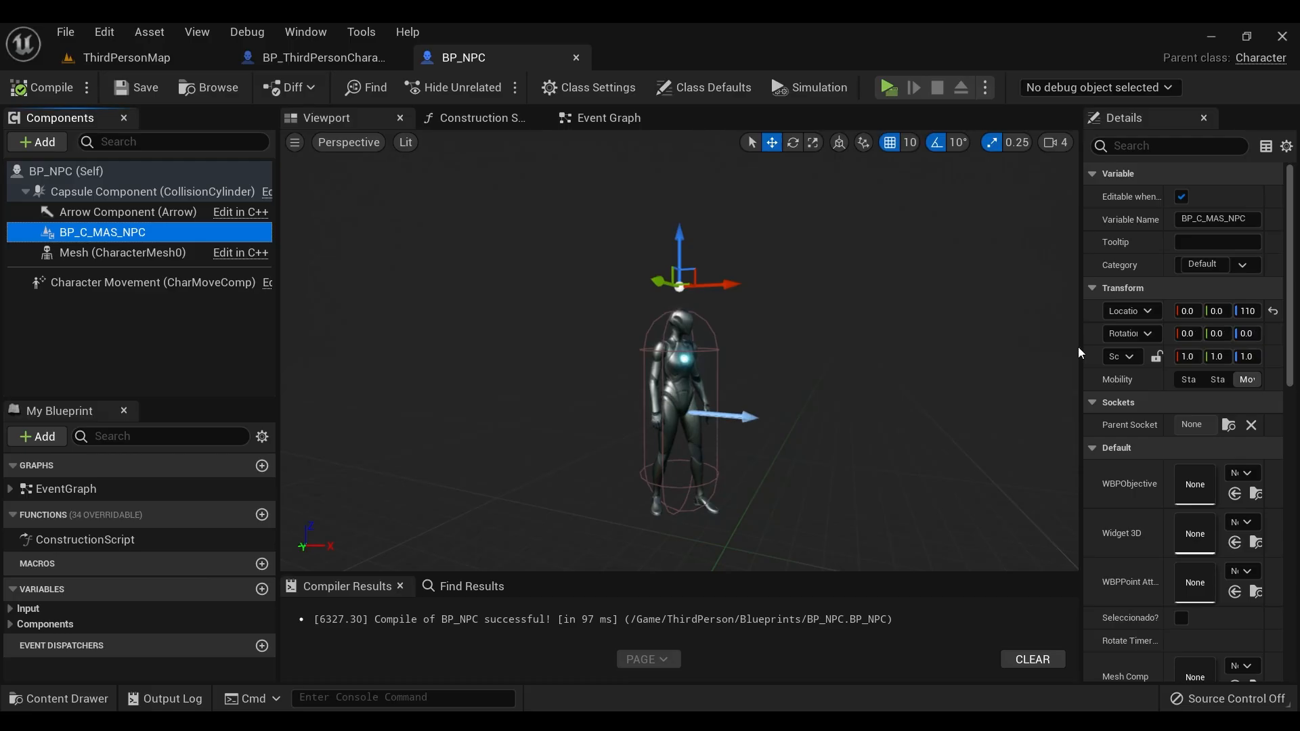
# Step: Examine the Data Table NPC setting of BP_C_MAS_NPC and its available row names, and close the BP_NPC blueprint
pyautogui.moveTo(1079, 352); pyautogui.dragTo(978, 358)
pyautogui.scroll(-2, 1294, 356)
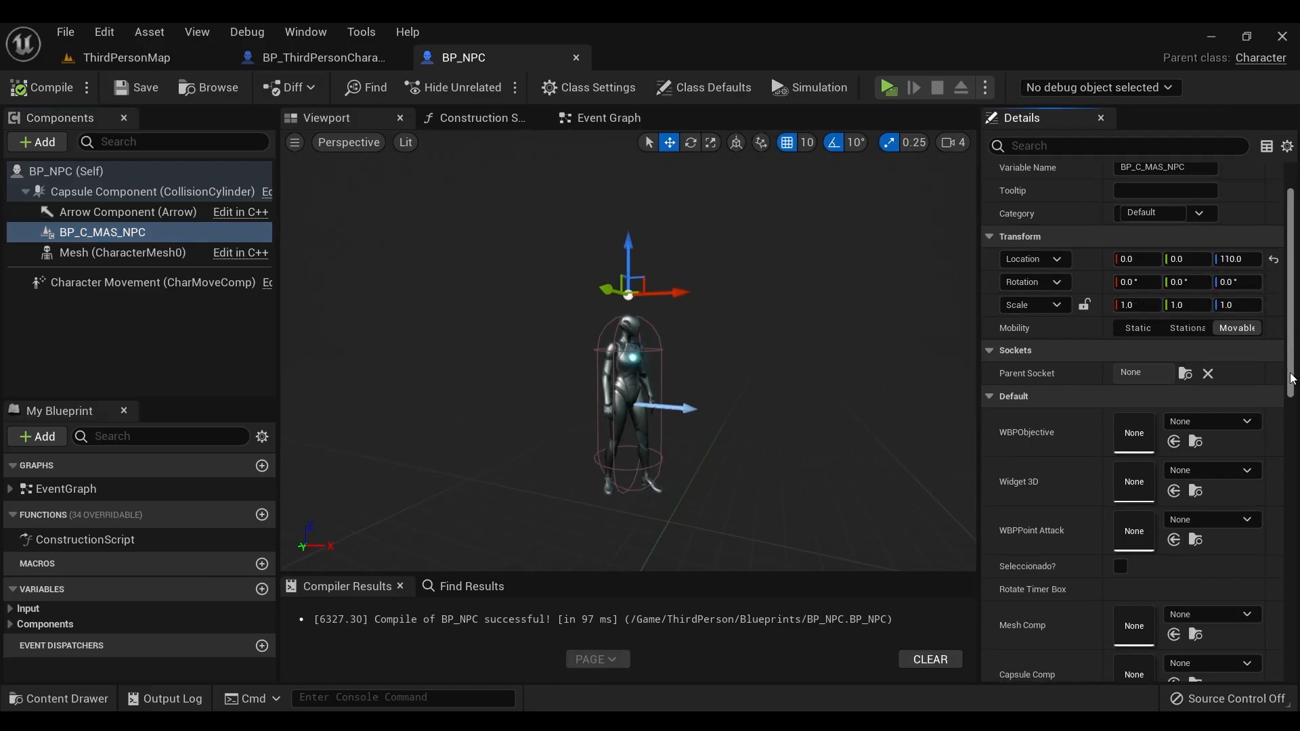
pyautogui.click(993, 394)
pyautogui.click(990, 438)
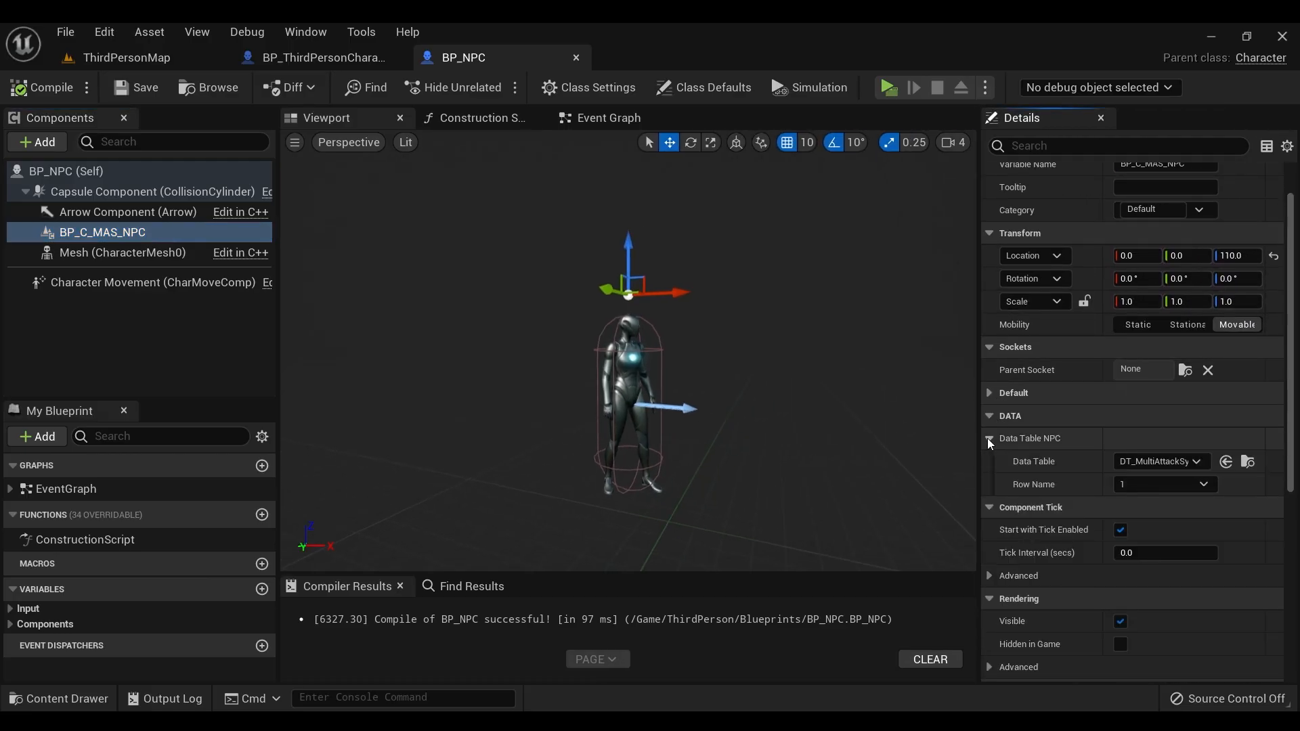
pyautogui.click(1159, 484)
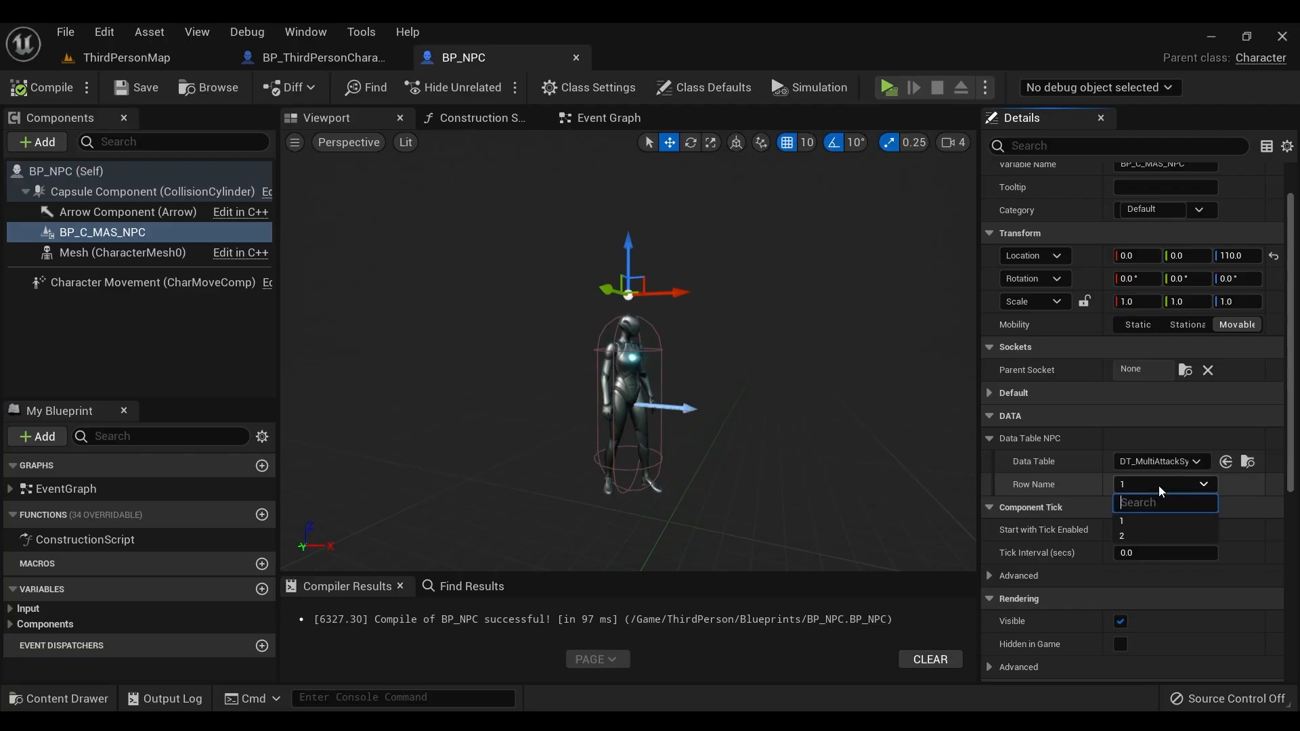
pyautogui.click(1060, 490)
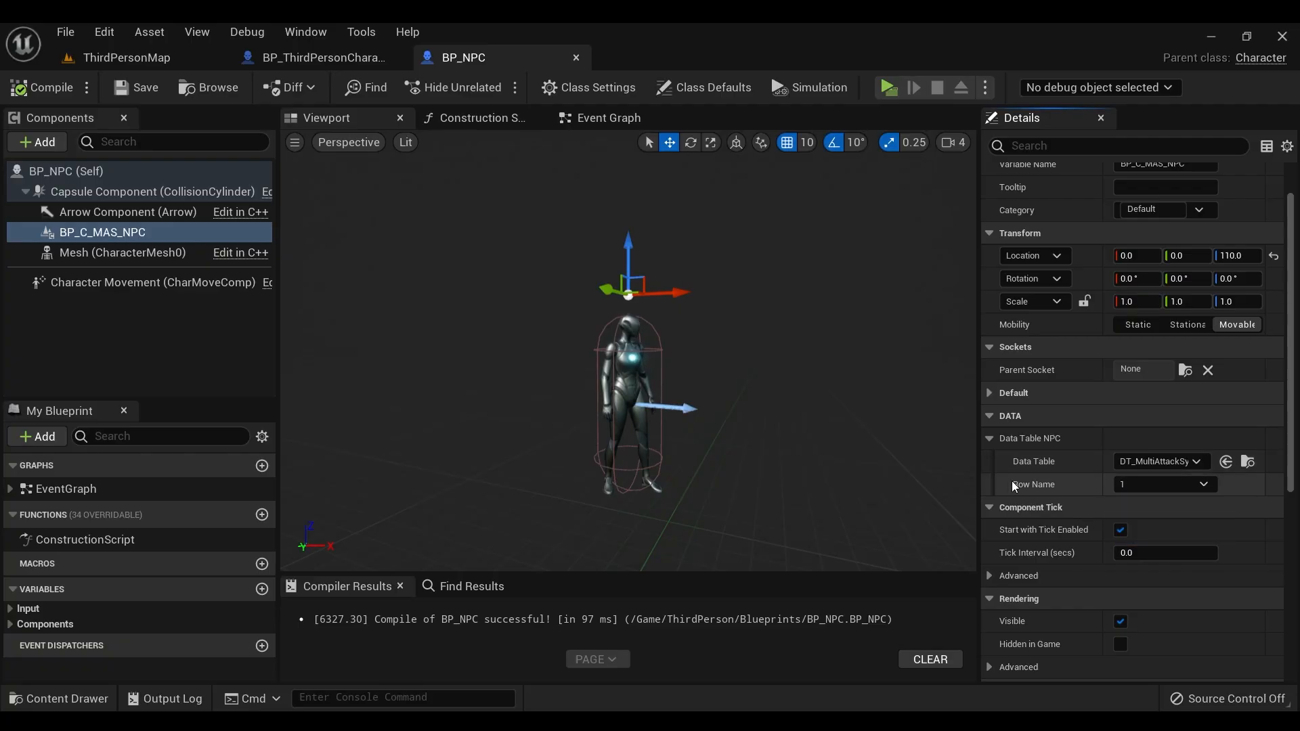
pyautogui.click(577, 58)
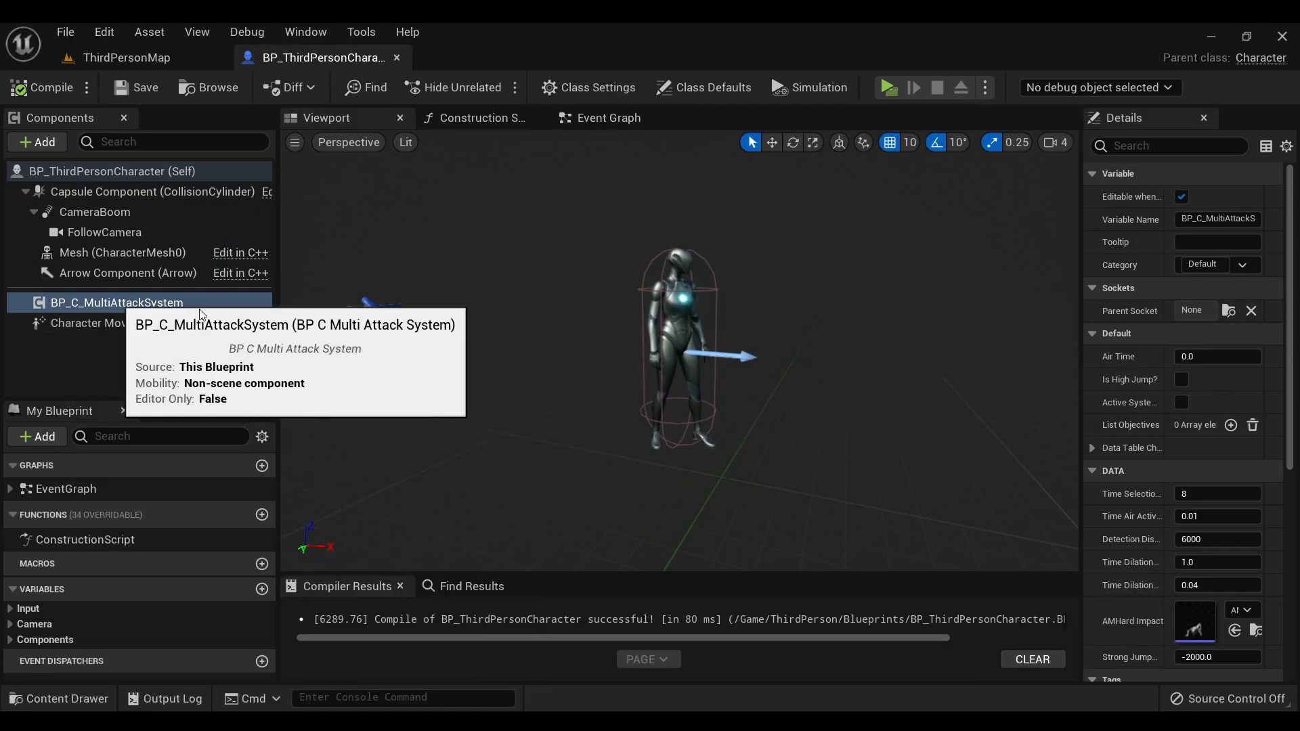
# Step: Review the settings of the BP_C_MultiAttackSystem component in BP_ThirdPersonCharacter, and show the blueprint's Event Graph
pyautogui.moveTo(1086, 311); pyautogui.dragTo(1033, 307)
pyautogui.scroll(-2, 1290, 359)
pyautogui.scroll(-3, 1083, 386)
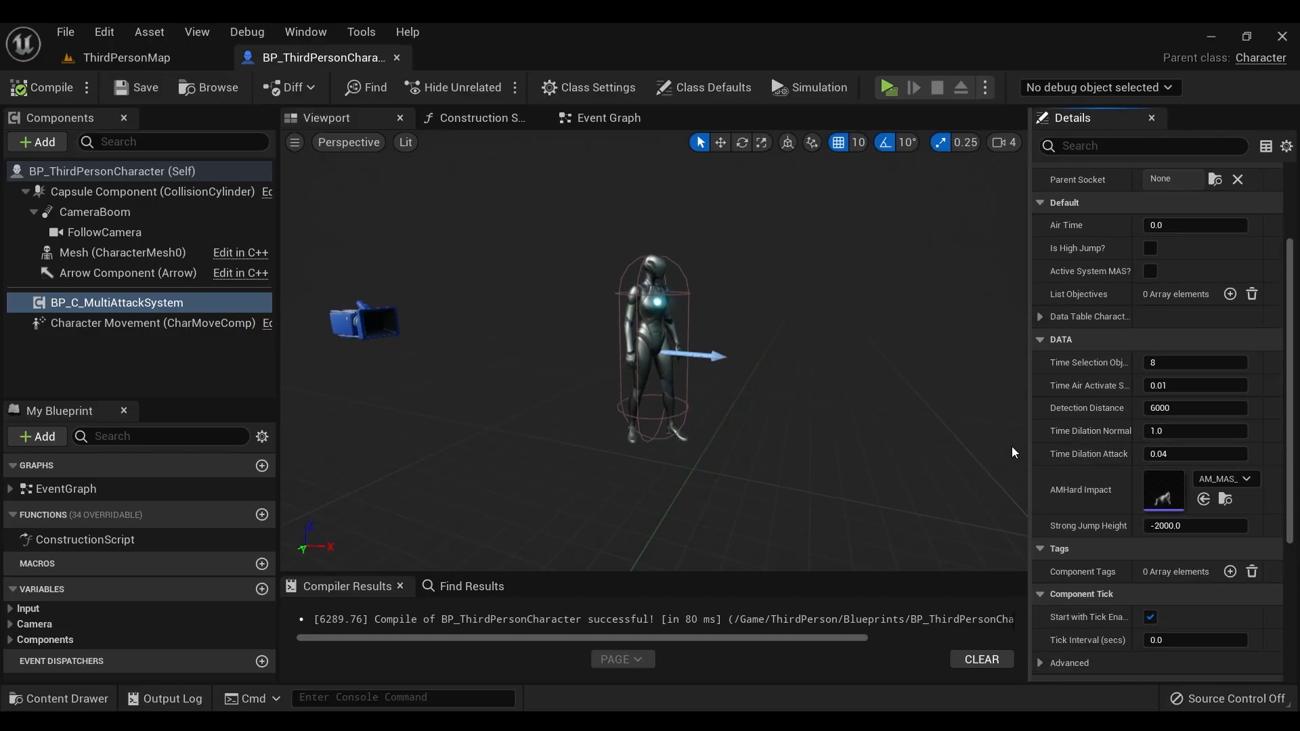
pyautogui.click(606, 125)
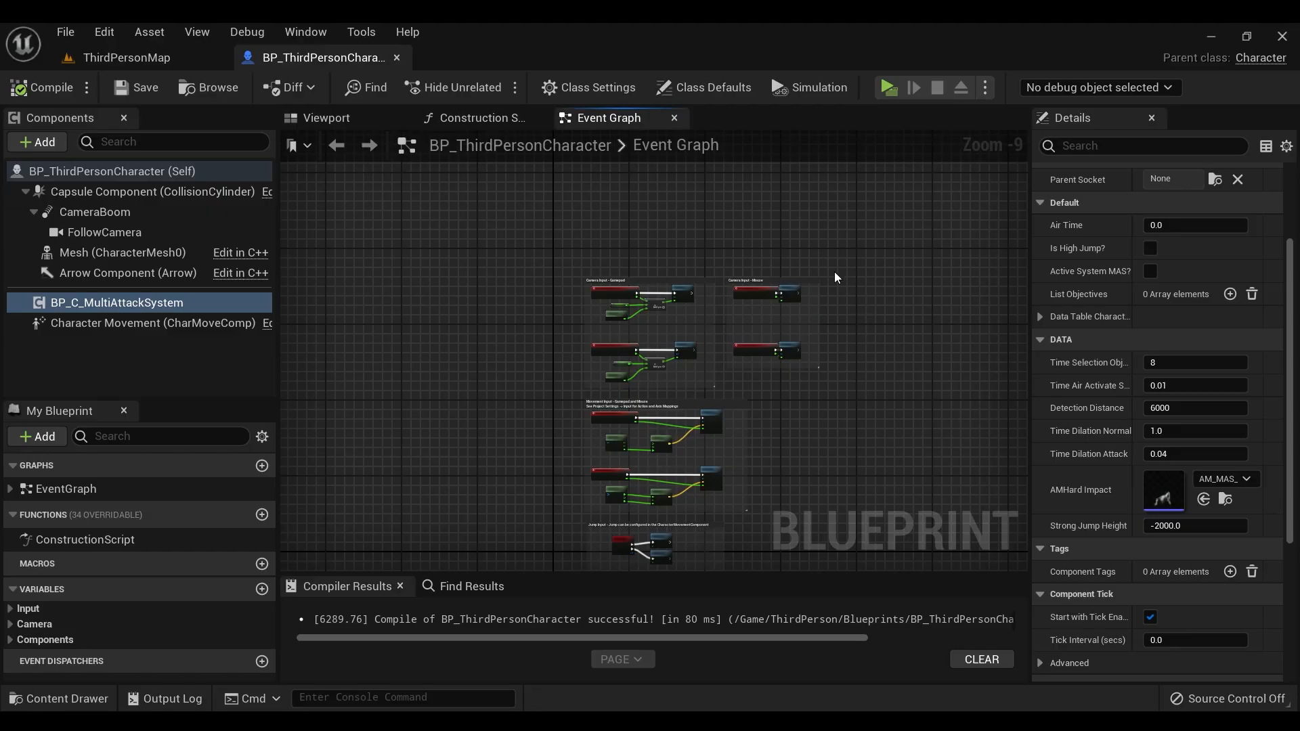
pyautogui.scroll(-3, 837, 277)
# Step: Open the BP_MAS_CharacterExample blueprint from the Blueprints folder of MultiAttackSystem
pyautogui.click(189, 59)
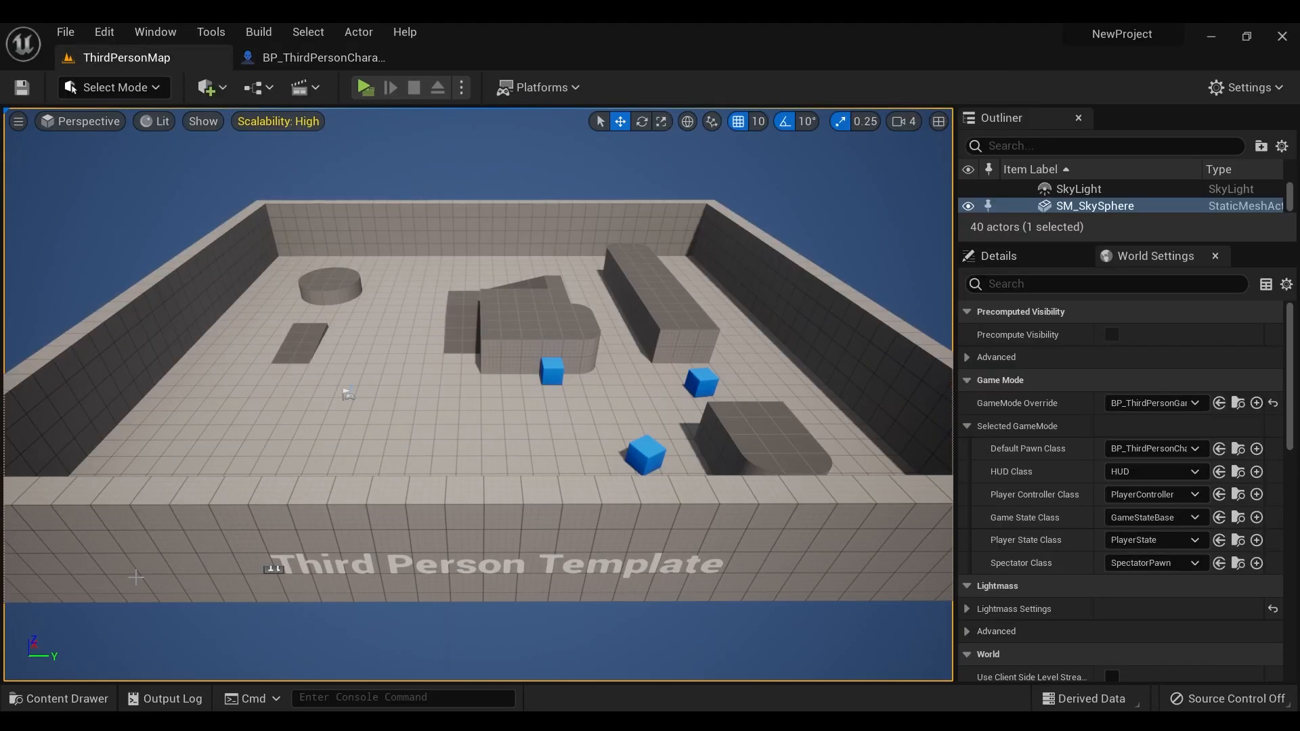
pyautogui.click(59, 698)
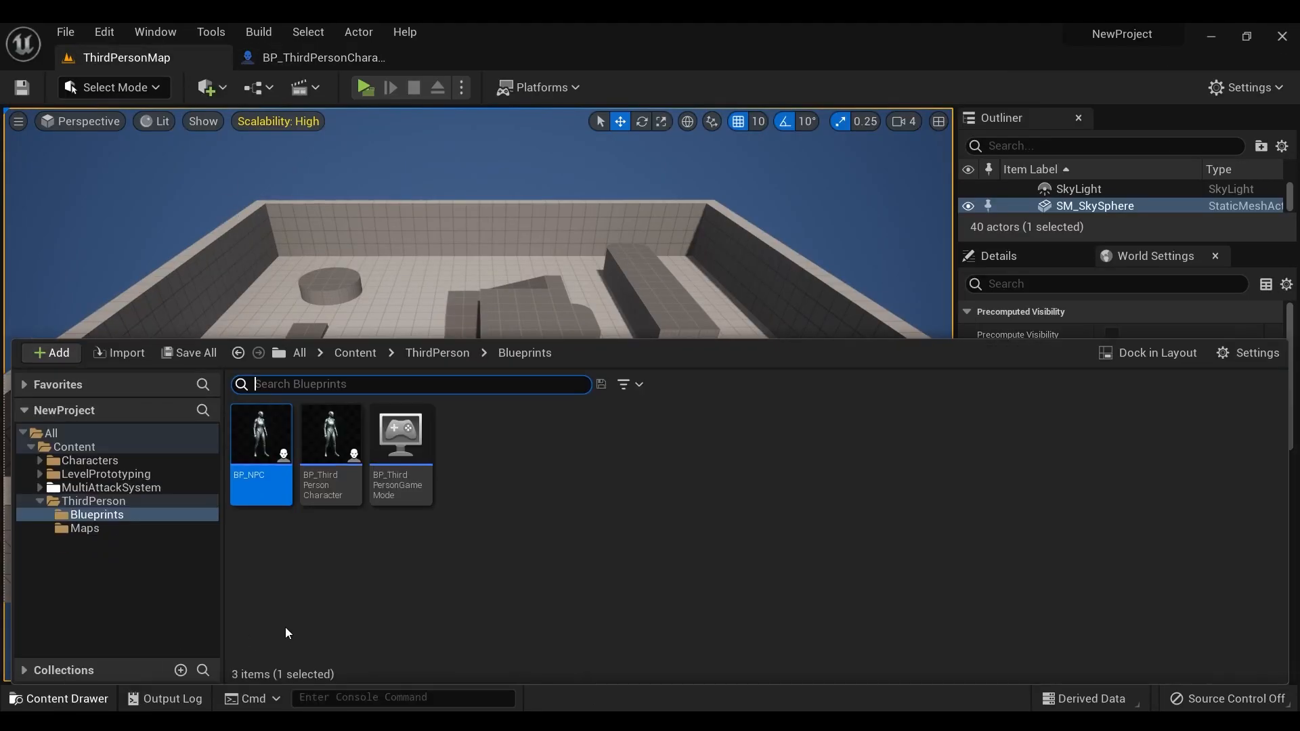
pyautogui.click(355, 352)
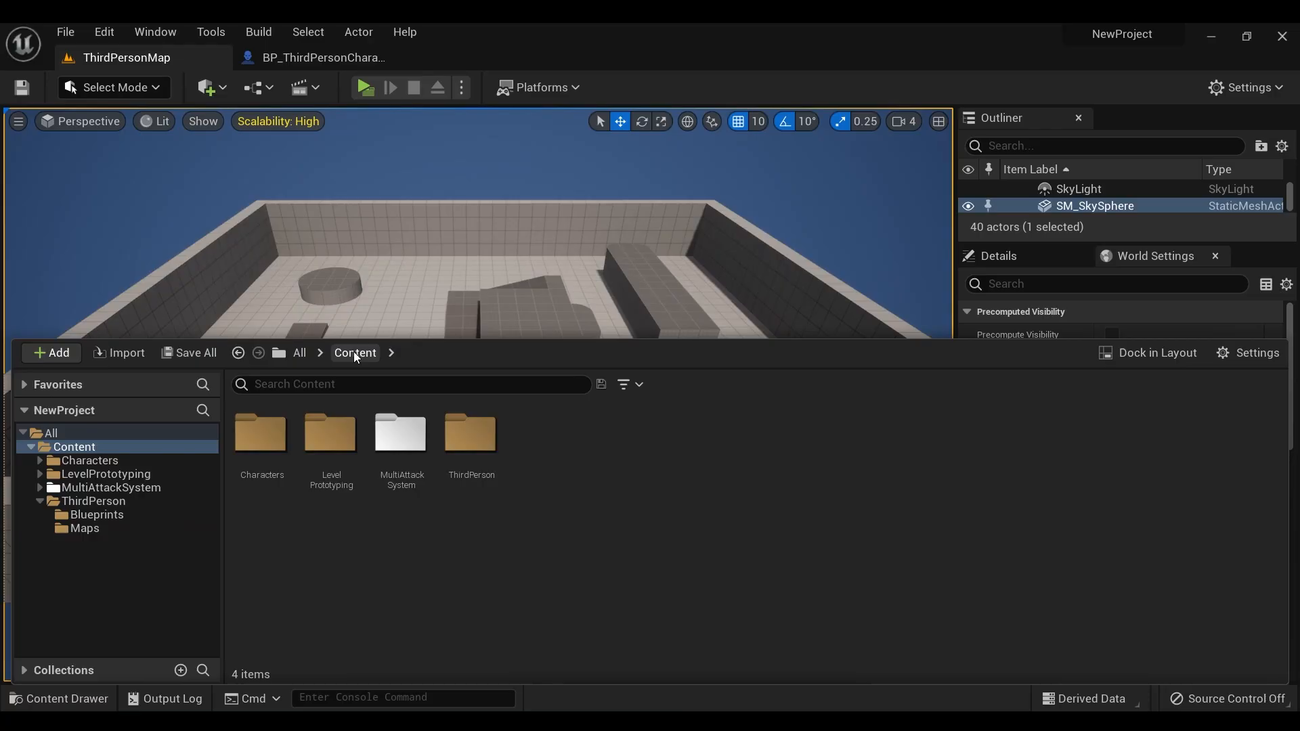
pyautogui.doubleClick(398, 461)
pyautogui.doubleClick(264, 450)
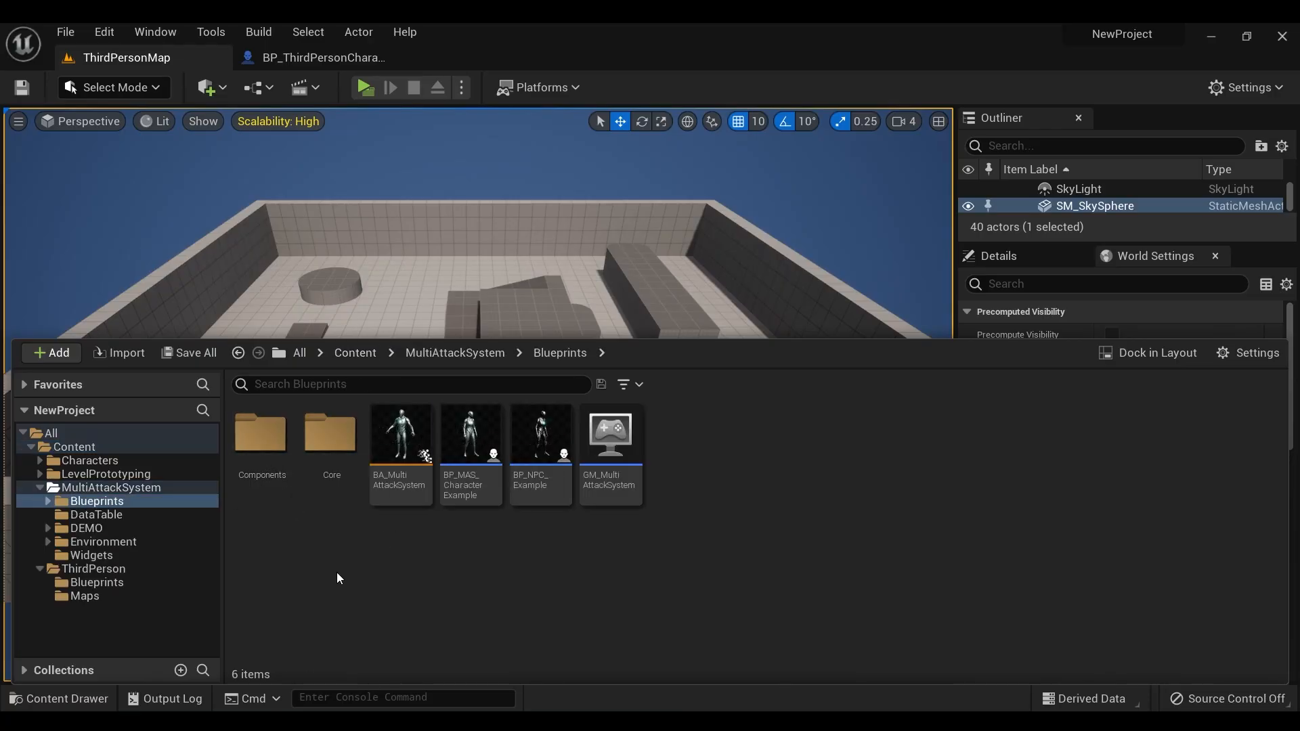
pyautogui.click(471, 436)
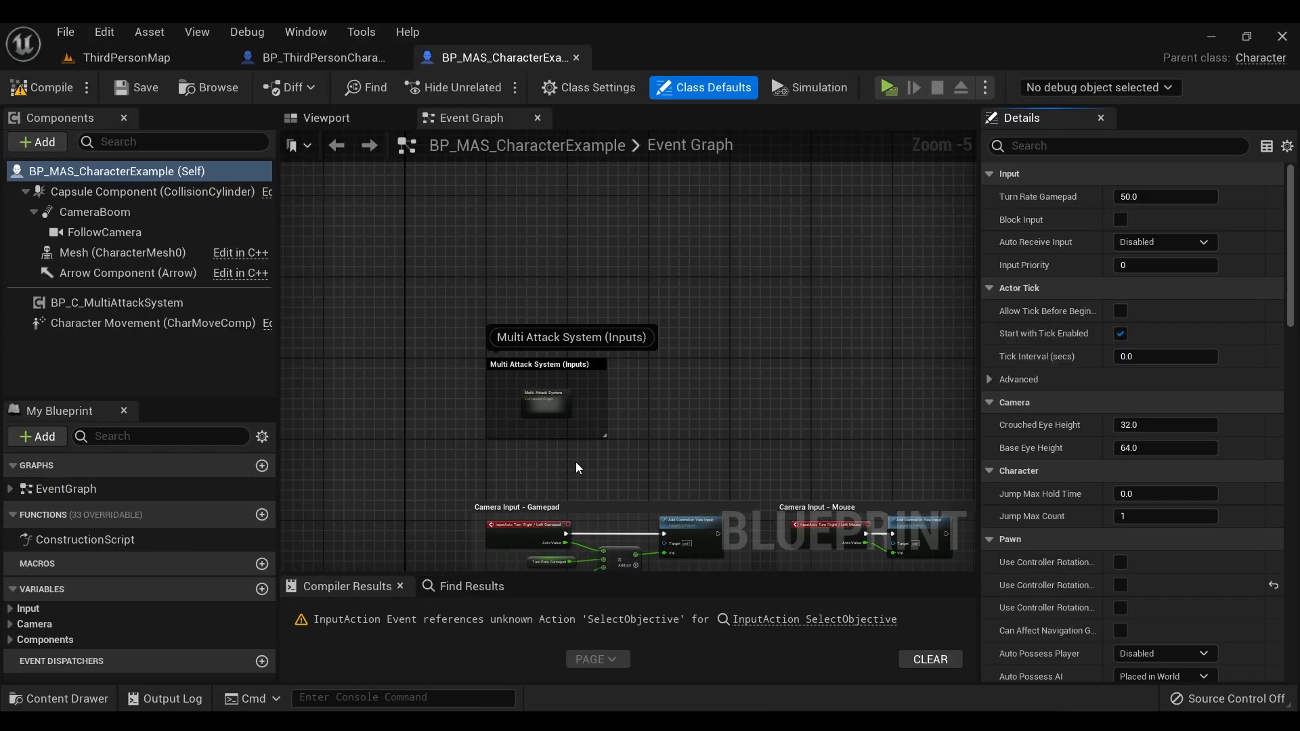
# Step: Copy the Multi Attack System (Inputs) comment box with its collapsed graph from the example's Event Graph
pyautogui.moveTo(576, 462); pyautogui.dragTo(593, 480, button='right')
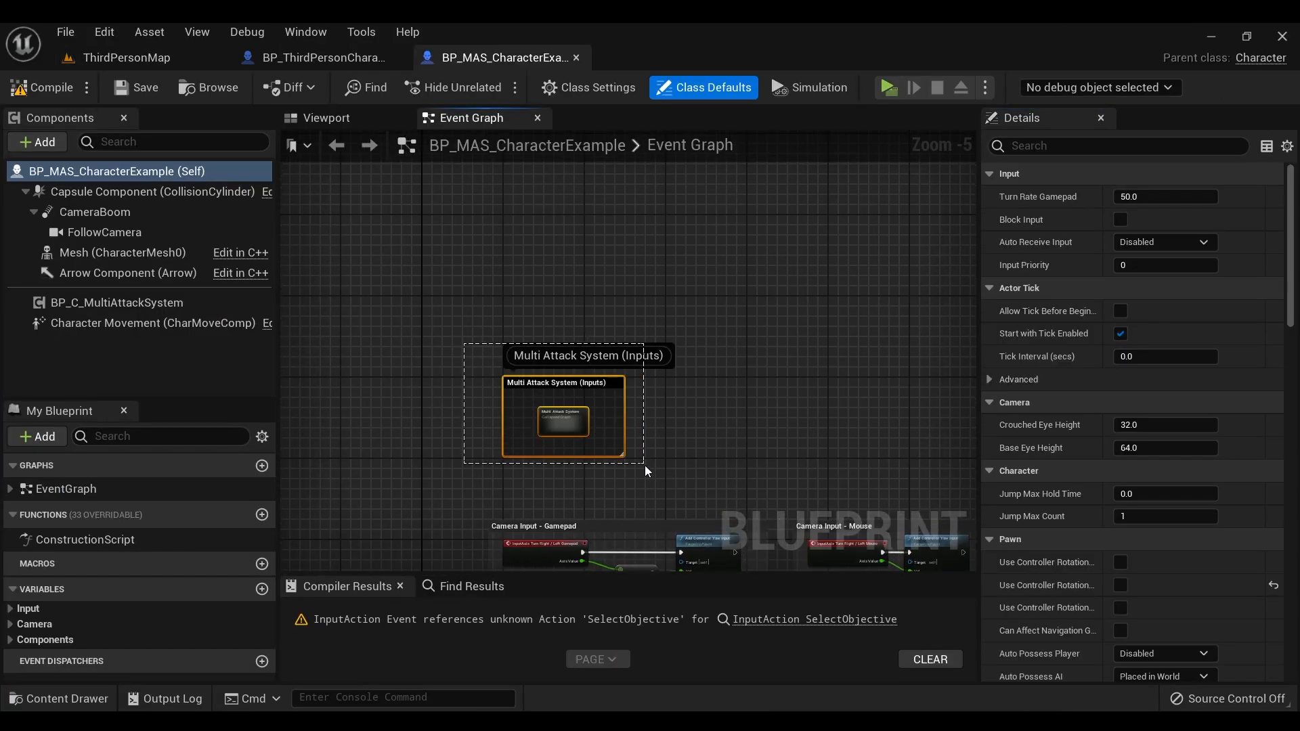
pyautogui.moveTo(645, 466); pyautogui.dragTo(646, 467)
pyautogui.rightClick(570, 423)
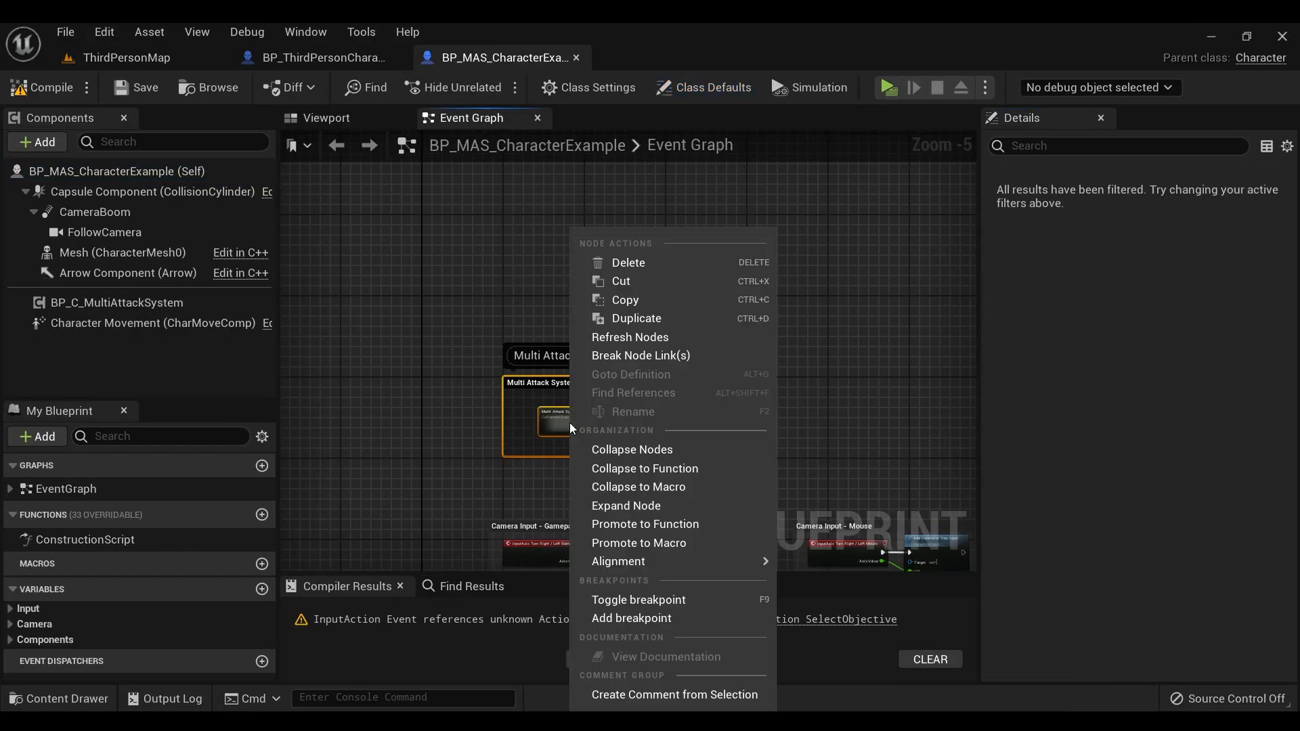
pyautogui.click(641, 300)
# Step: Paste the copied input nodes into the Event Graph of BP_ThirdPersonCharacter, compile and save it, and close the example blueprint
pyautogui.click(318, 58)
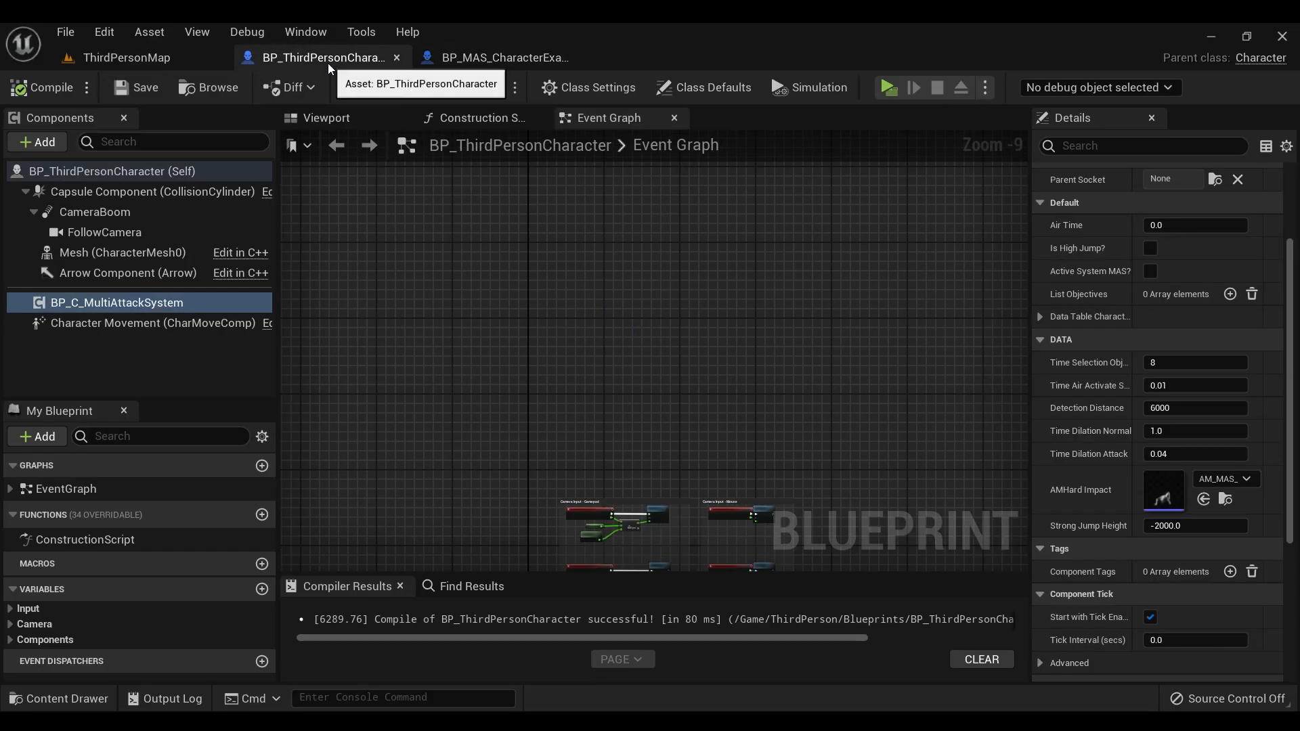
pyautogui.hotkey('ctrl', 'v')
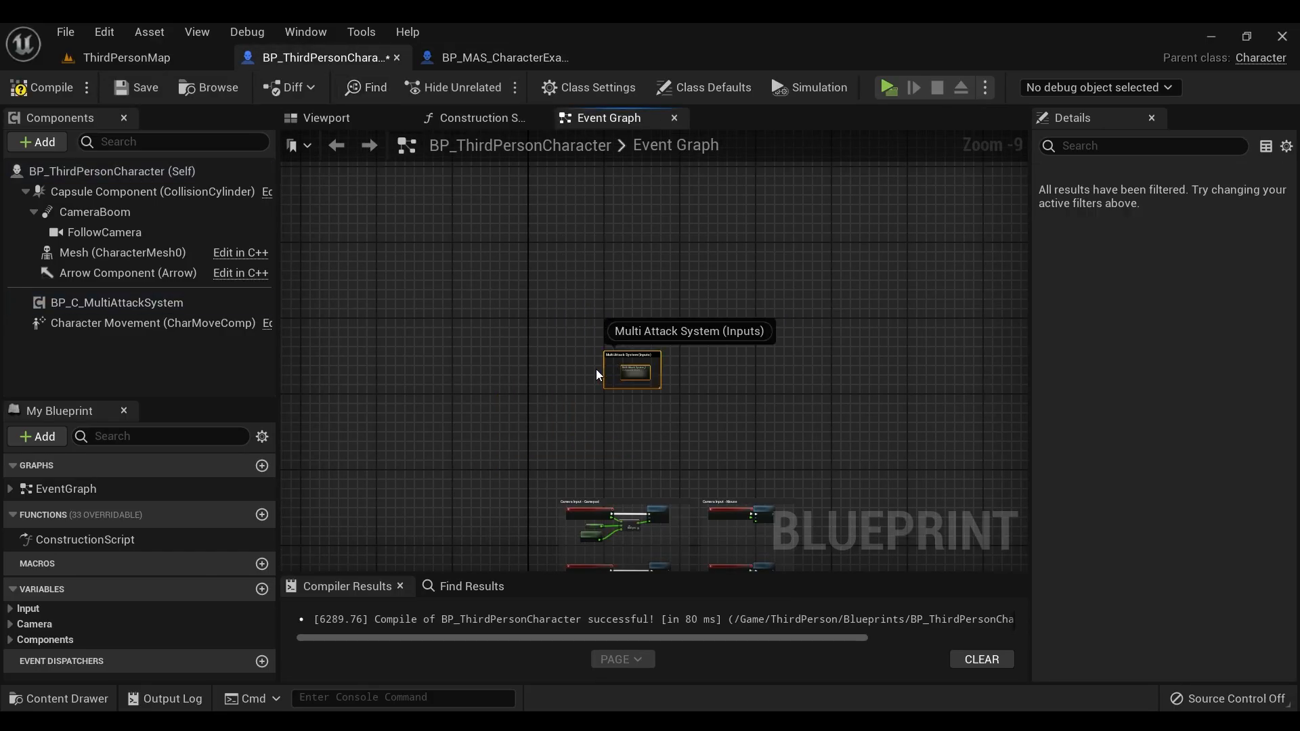
pyautogui.scroll(7, 598, 375)
pyautogui.click(42, 87)
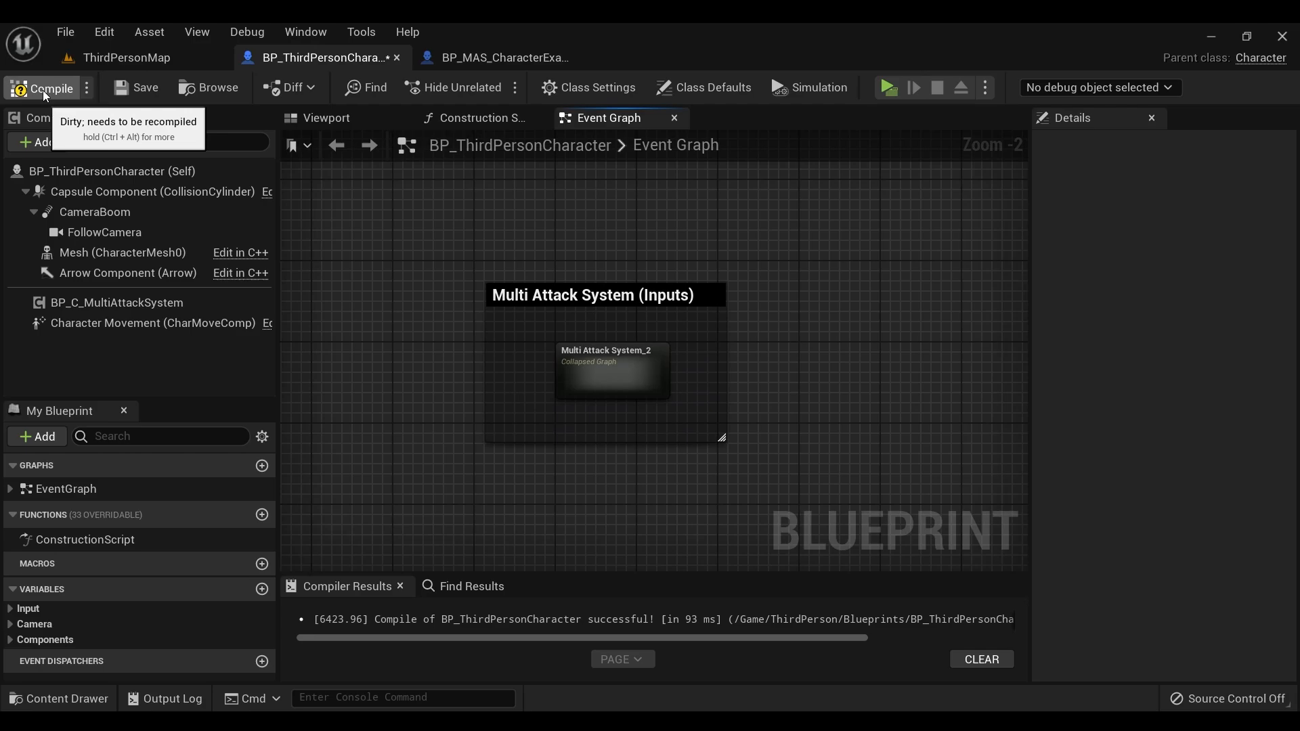
pyautogui.click(138, 88)
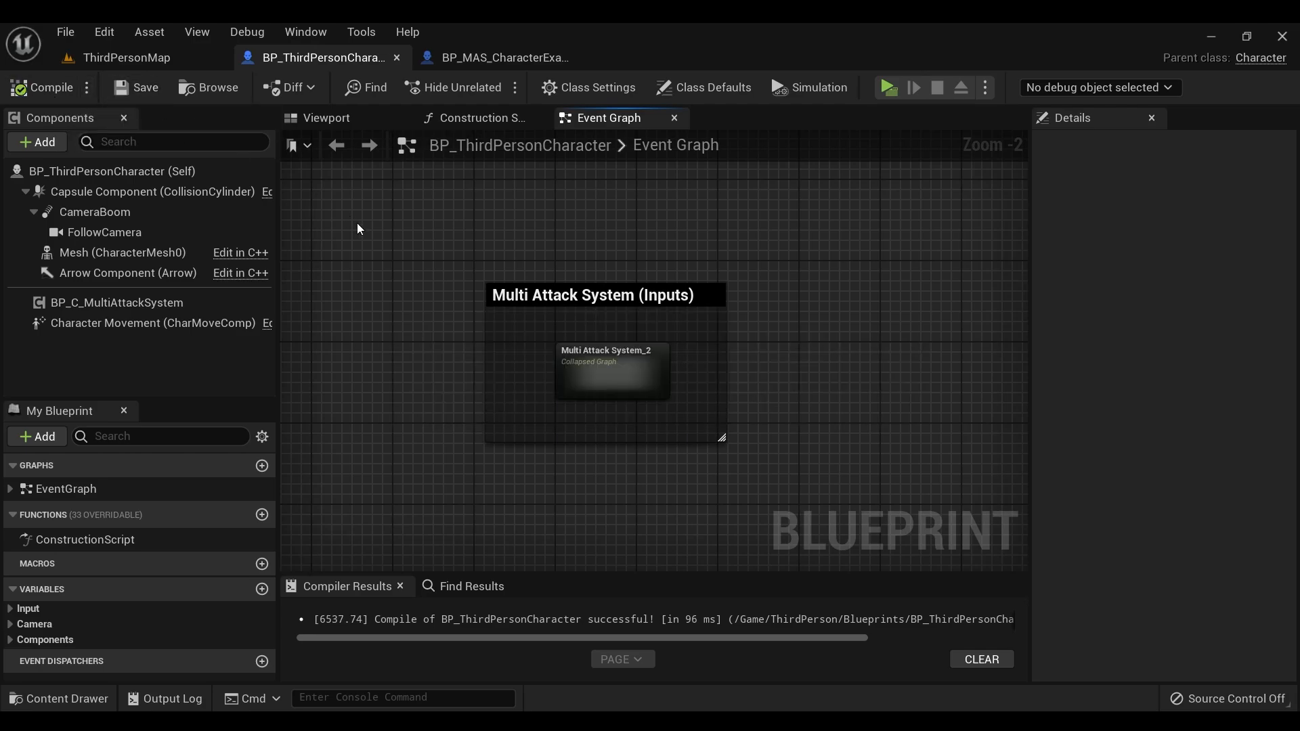
pyautogui.click(577, 57)
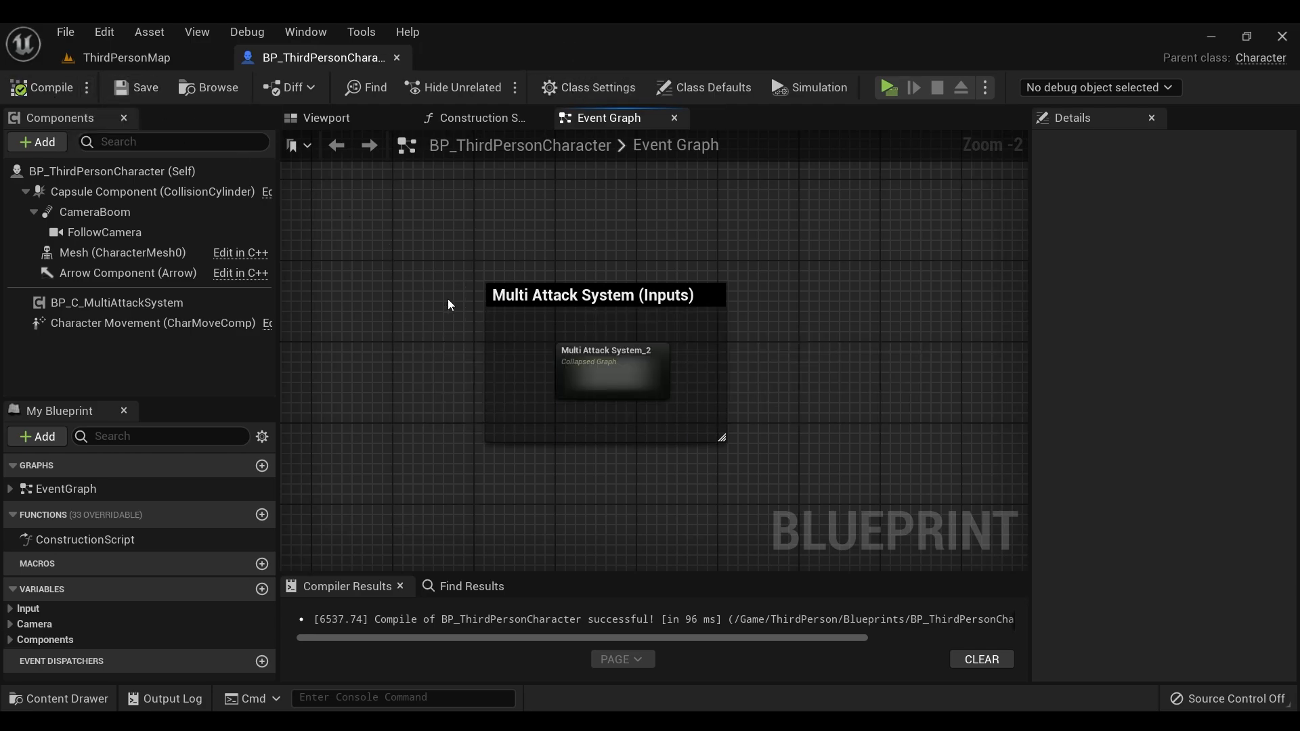
# Step: Open the duplicate-and-retarget dialog for the BA_MultiAttackSystem animation blueprint in the MultiAttackSystem Blueprints folder
pyautogui.click(189, 60)
pyautogui.click(107, 694)
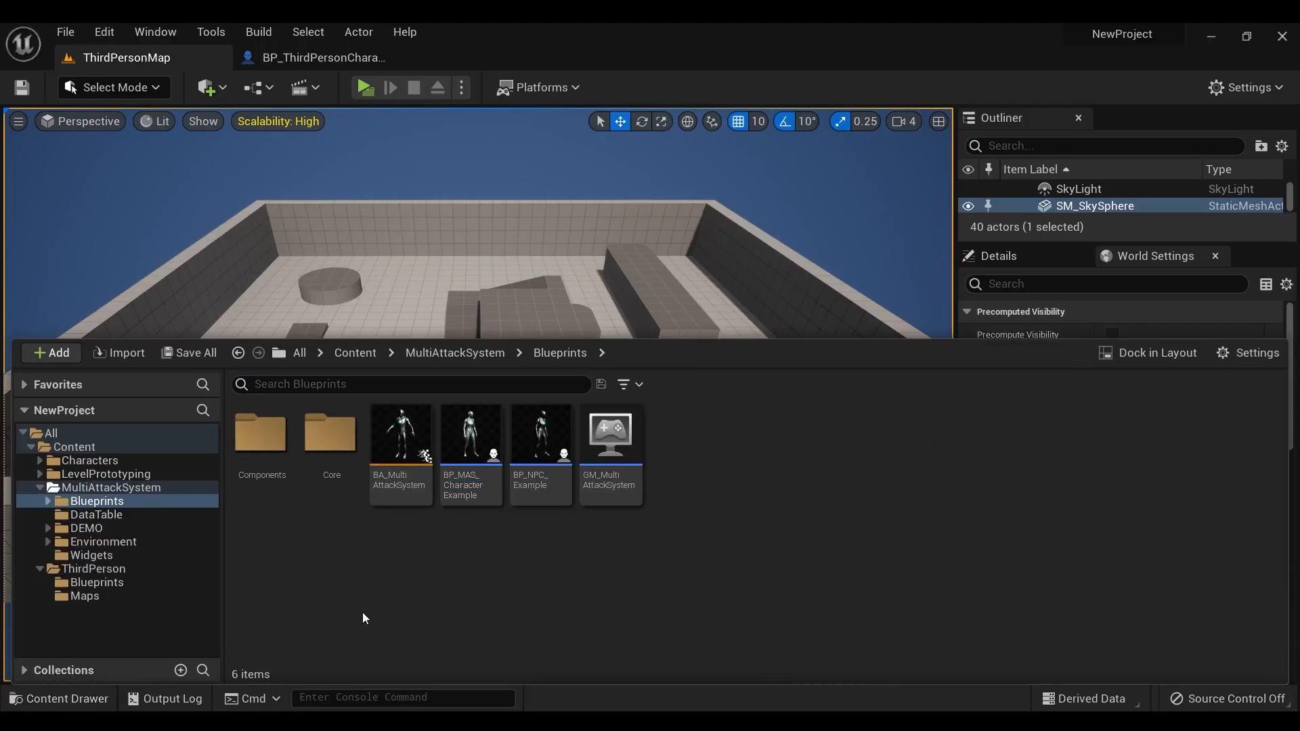
pyautogui.click(399, 451)
pyautogui.rightClick(410, 448)
pyautogui.moveTo(411, 451)
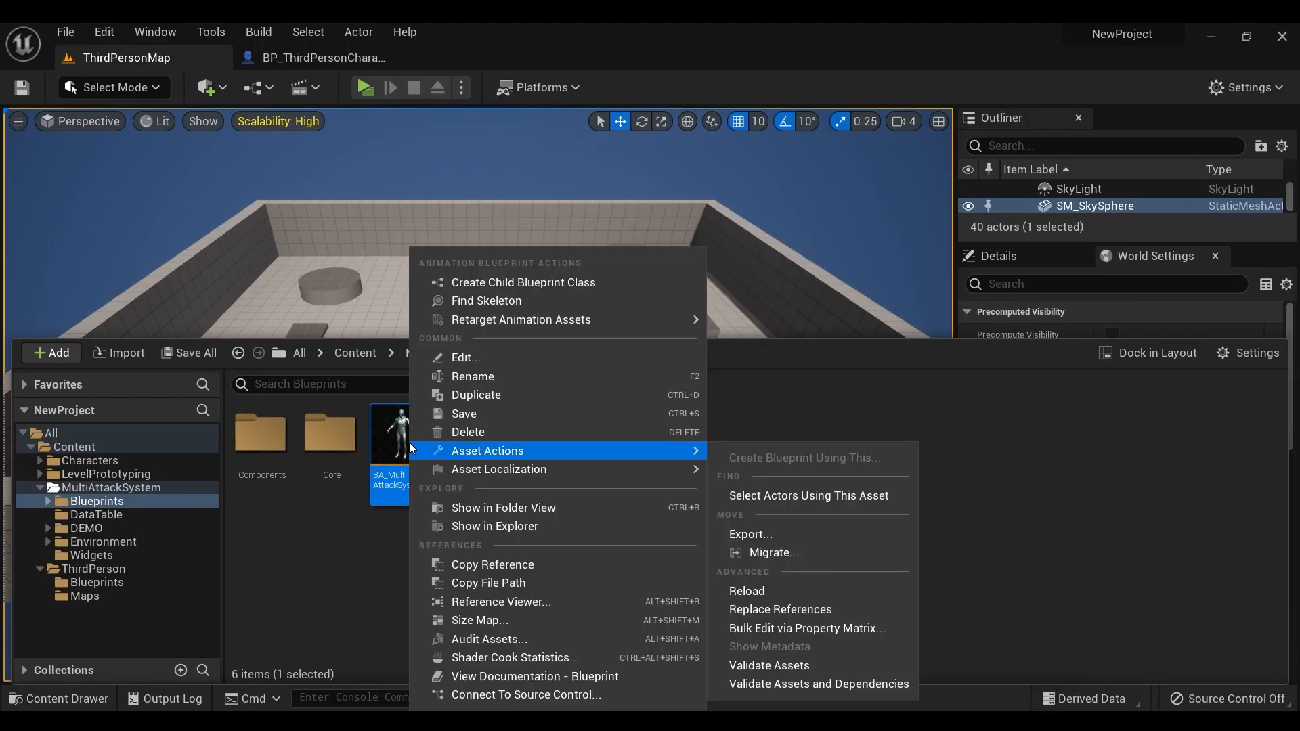
pyautogui.moveTo(493, 321)
pyautogui.click(754, 351)
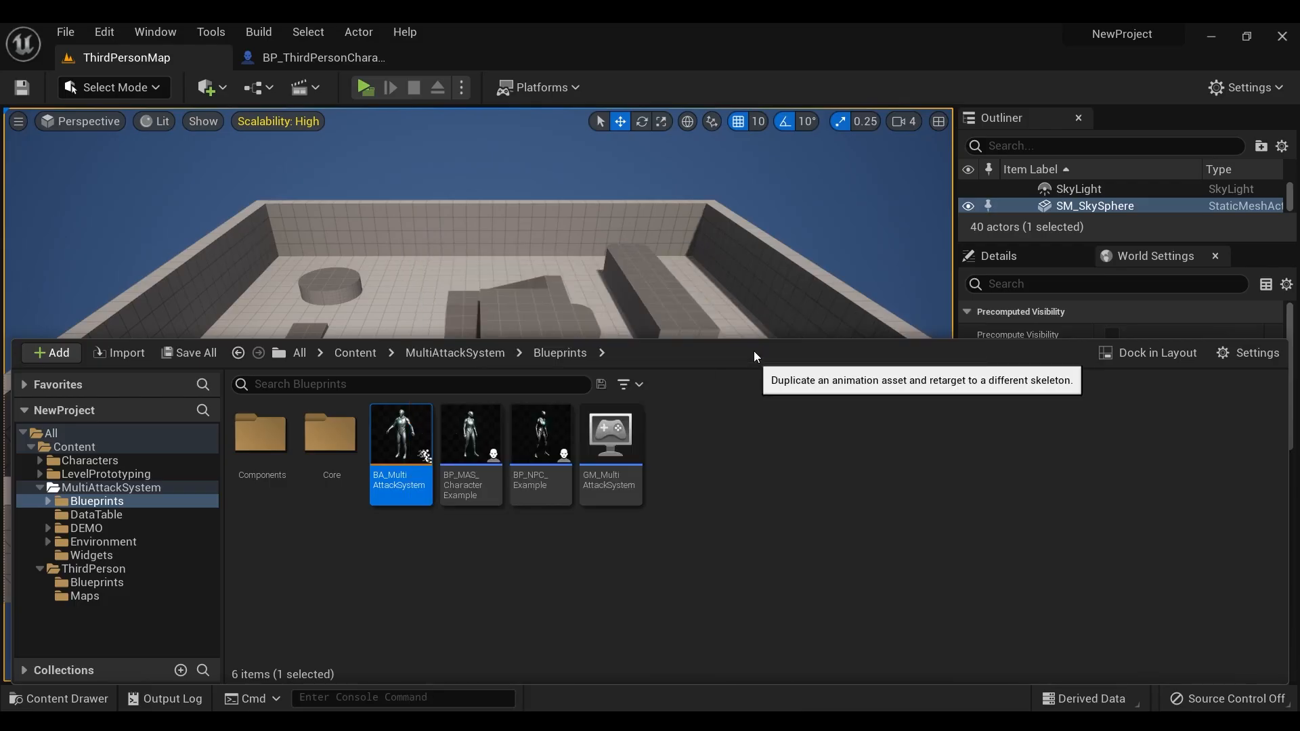
# Step: Choose RTG_MAS_Mannequin as the IK Retargeter
pyautogui.click(921, 252)
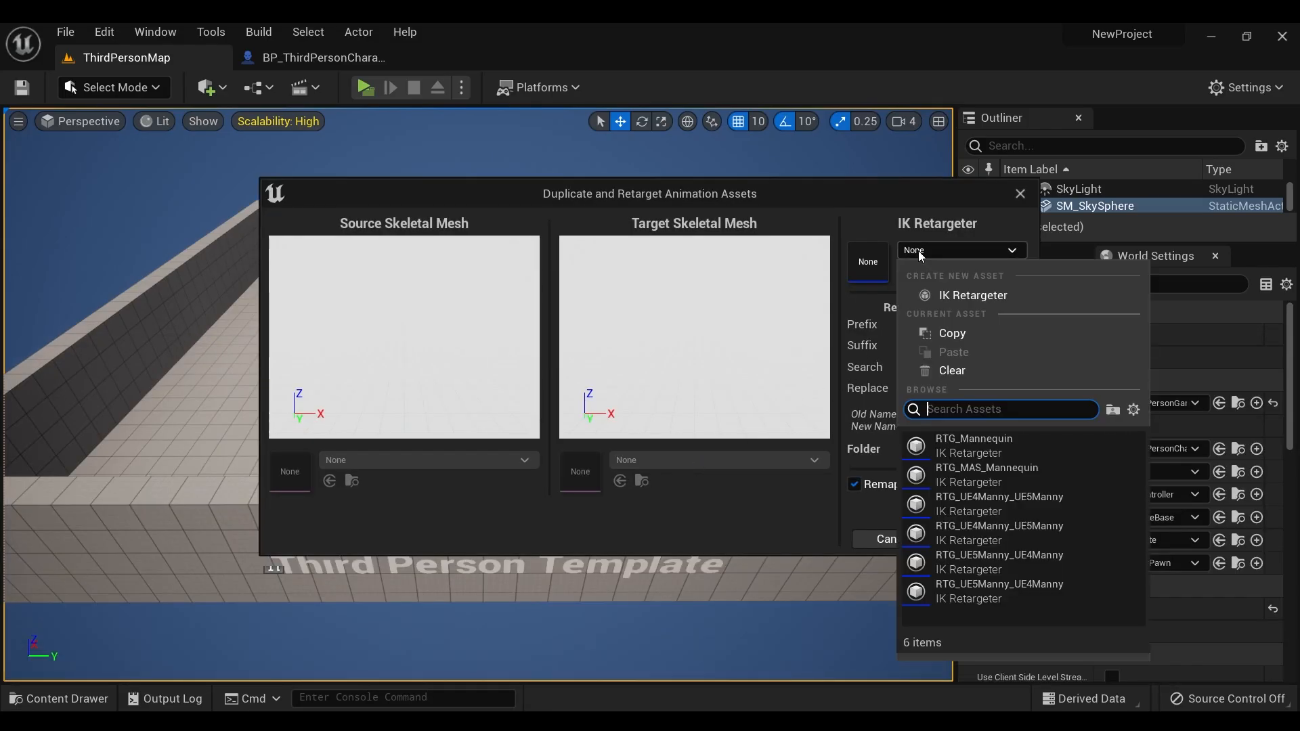
pyautogui.write('MAS')
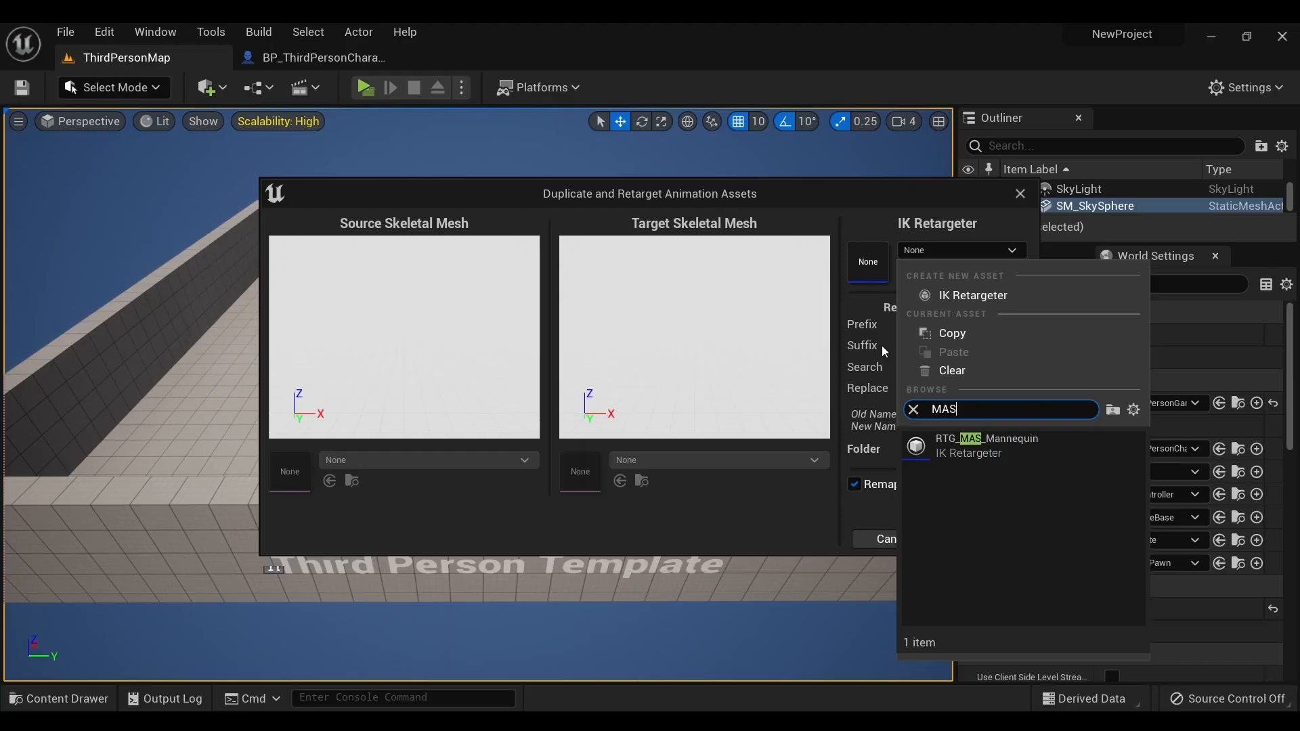
pyautogui.click(978, 446)
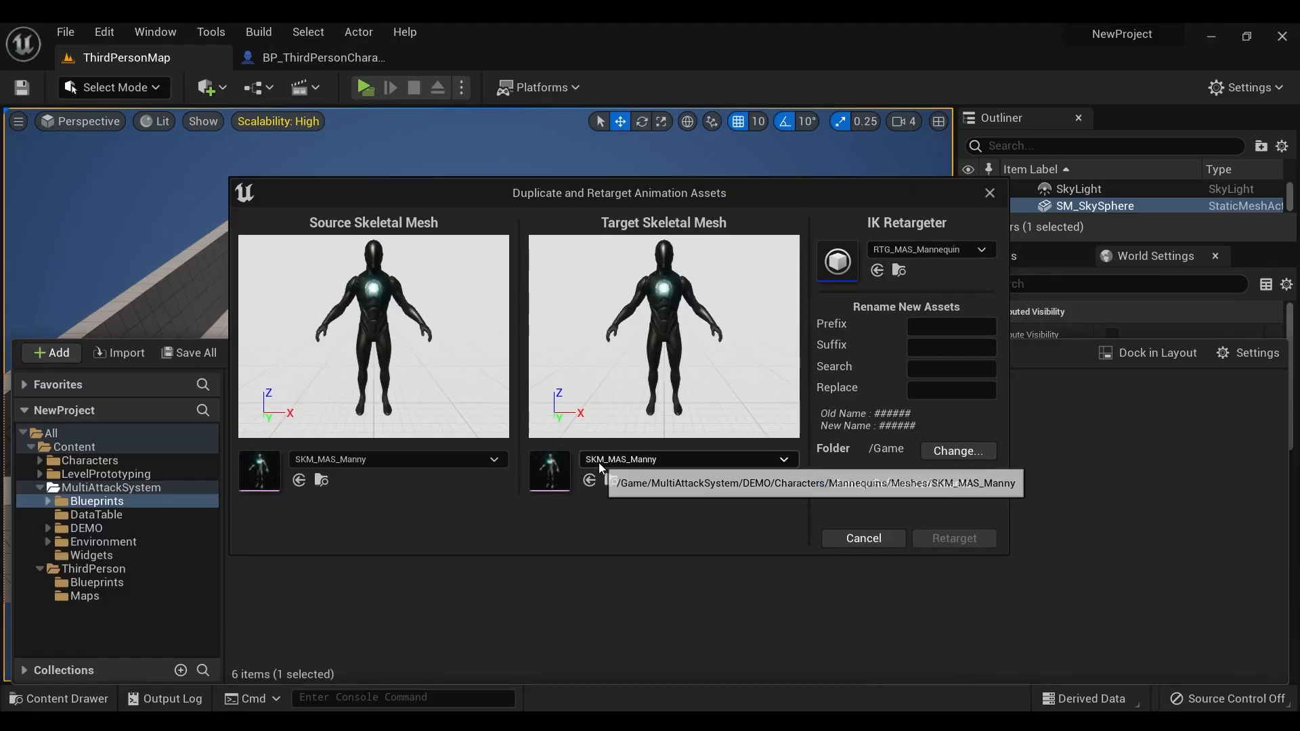
# Step: Set the target skeletal mesh to SKM_Manny and run the retarget
pyautogui.click(665, 464)
pyautogui.write('mann')
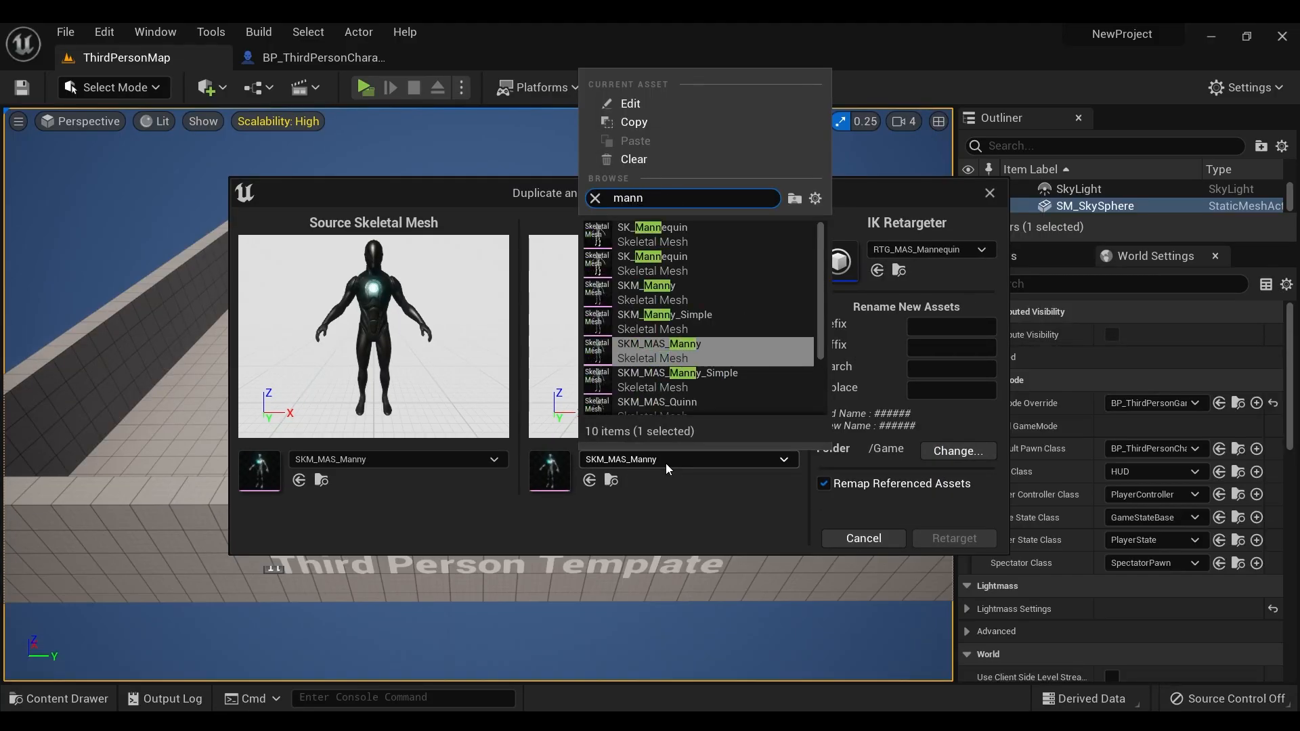
pyautogui.write('y')
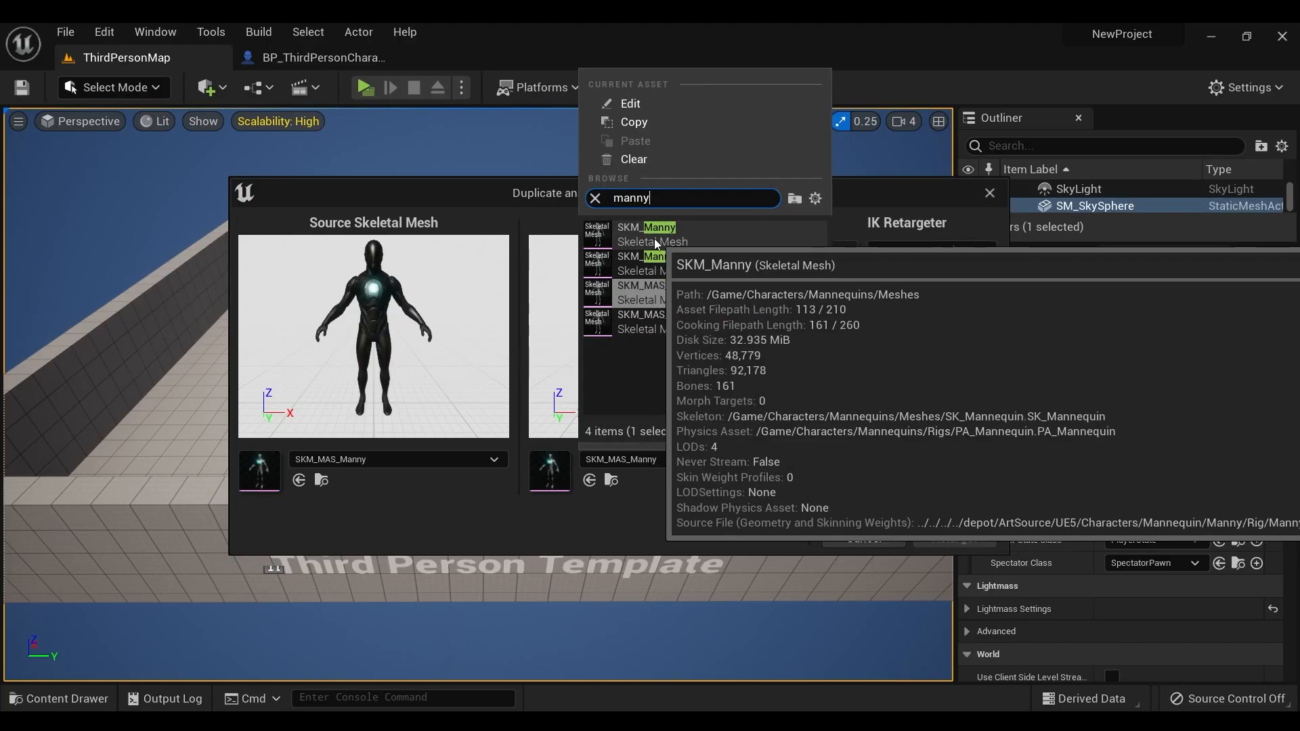
pyautogui.click(654, 238)
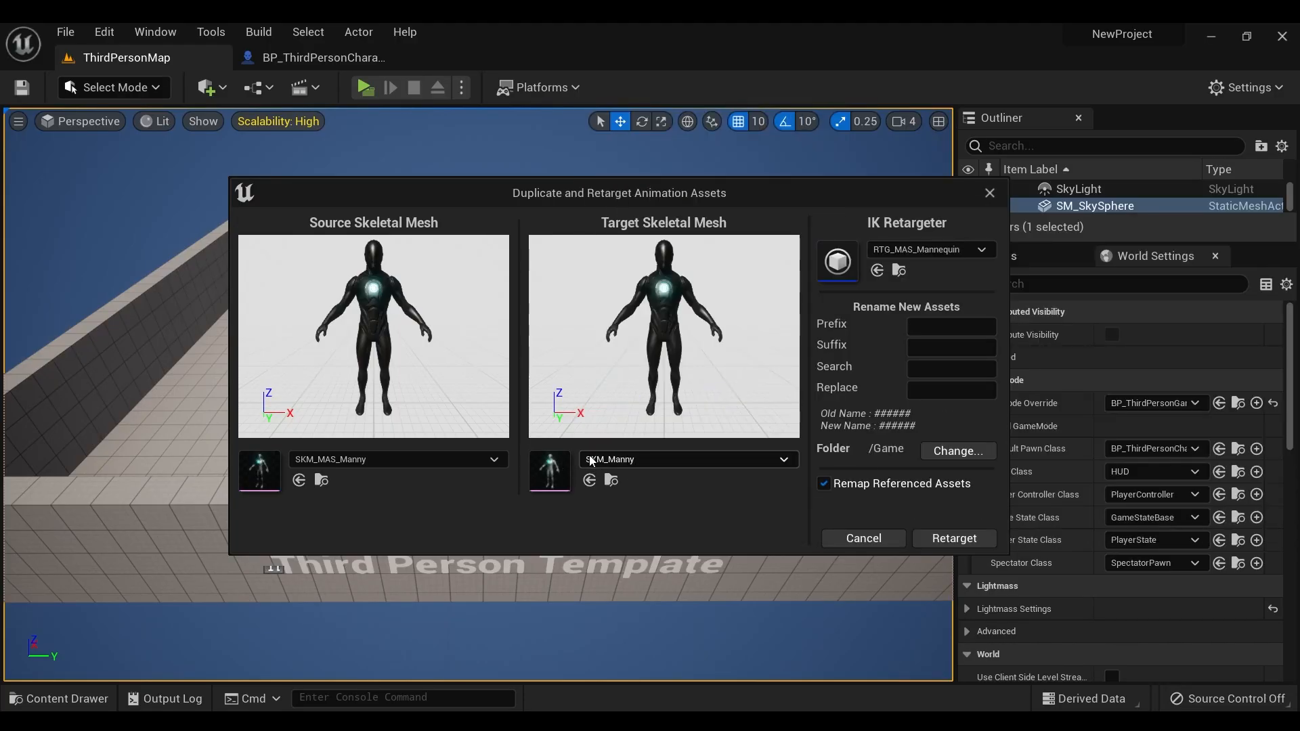
pyautogui.click(943, 539)
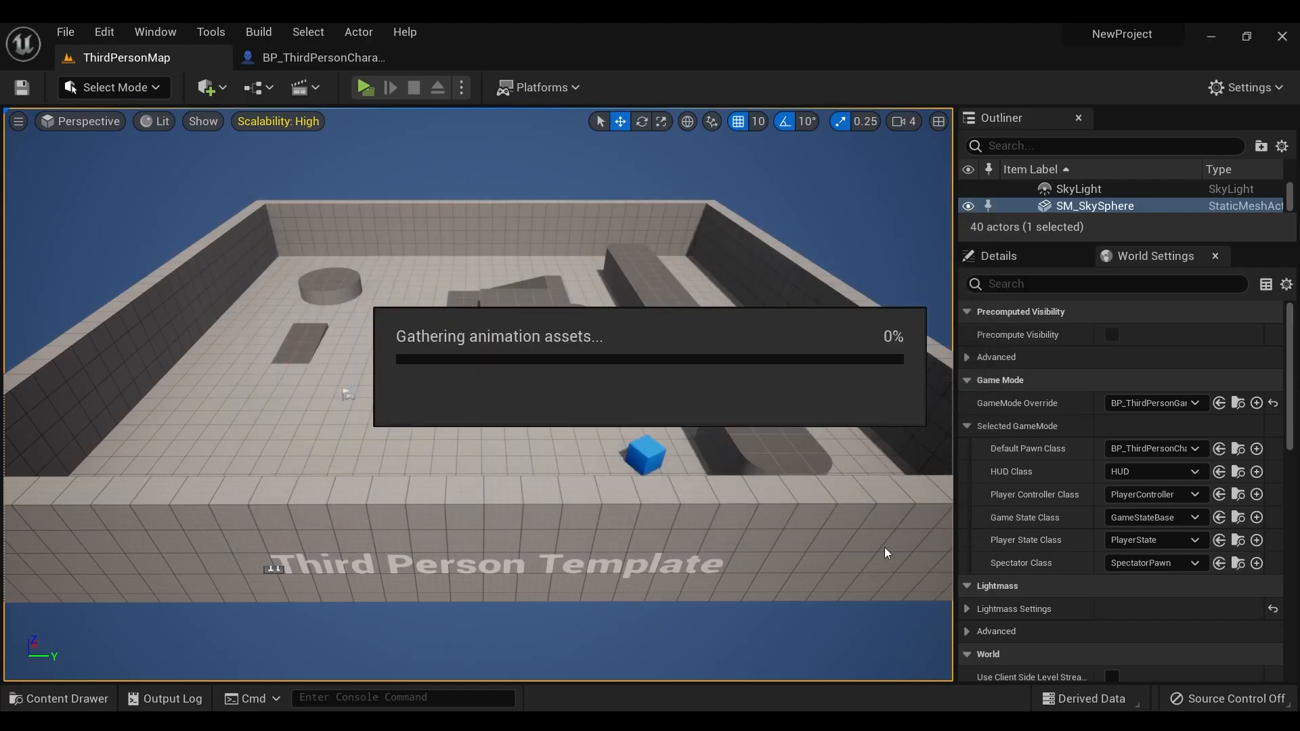
# Step: Save the retargeted BA_MultiAttackSystem animation blueprint together with its falling animations and blend space
pyautogui.click(599, 480)
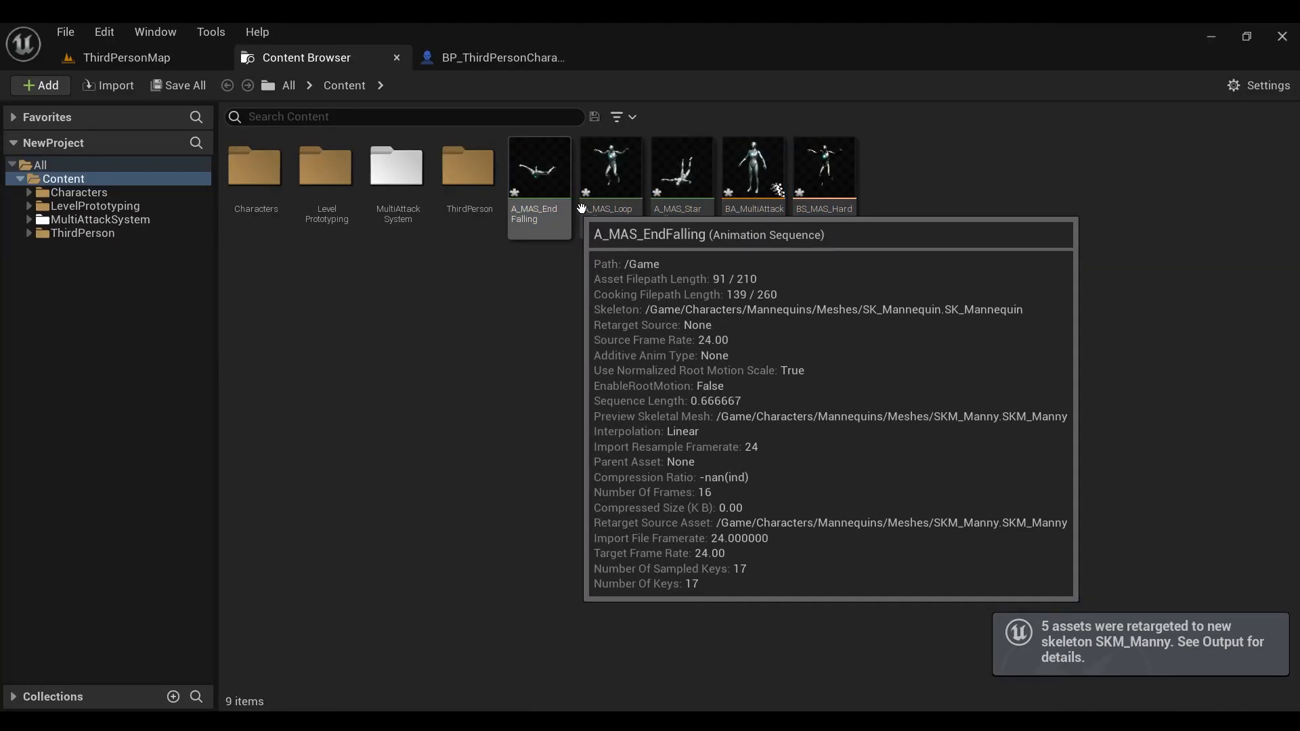
pyautogui.click(180, 87)
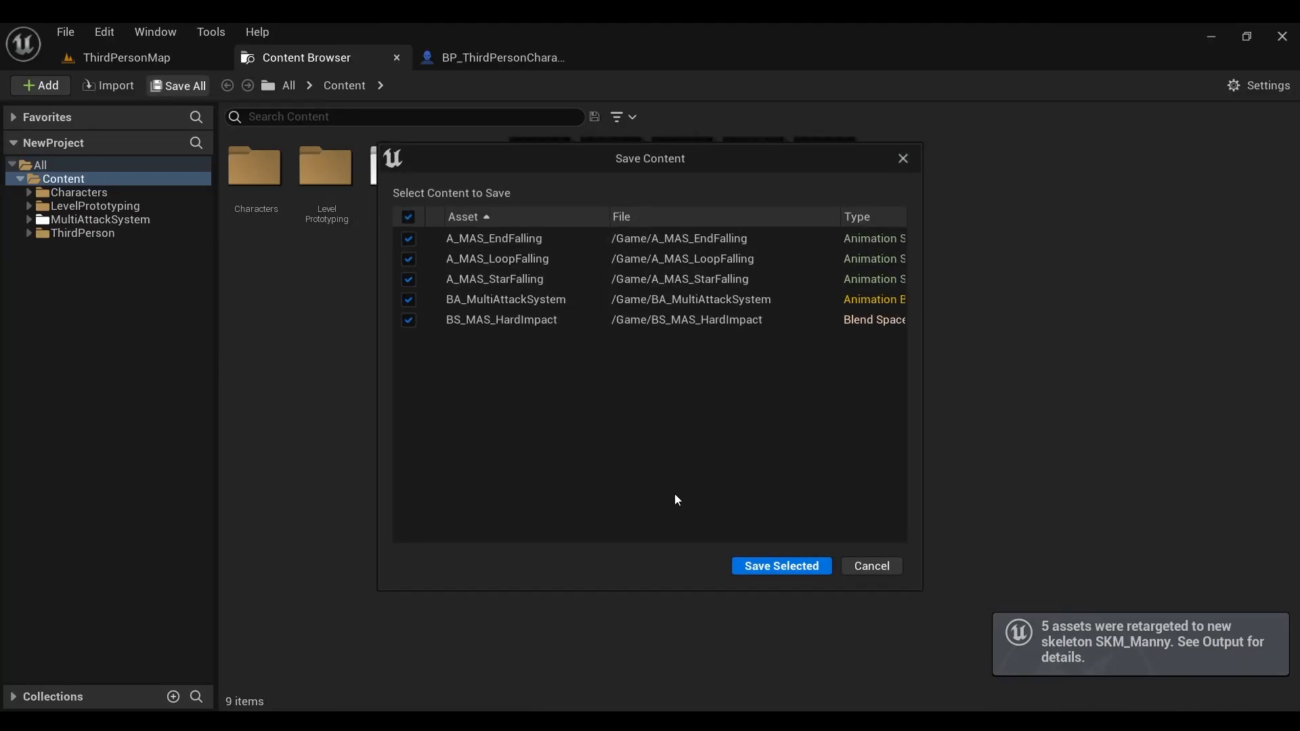
pyautogui.click(777, 565)
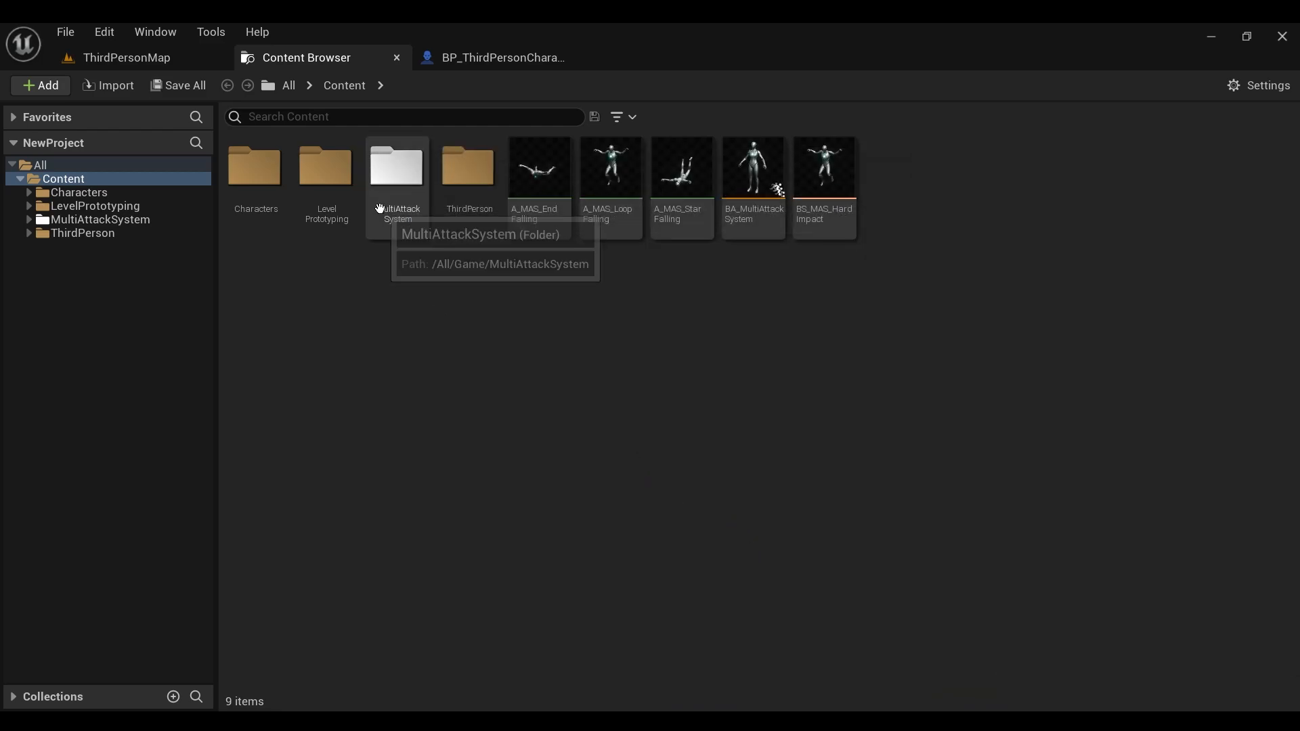
# Step: Open the duplicate-and-retarget dialog for the AM_MAS_Attacker, AM_MAS_HardImpact and AM_MAS_Victim montages in the MultiAttackSystem Environment Animations folder
pyautogui.doubleClick(396, 169)
pyautogui.doubleClick(467, 173)
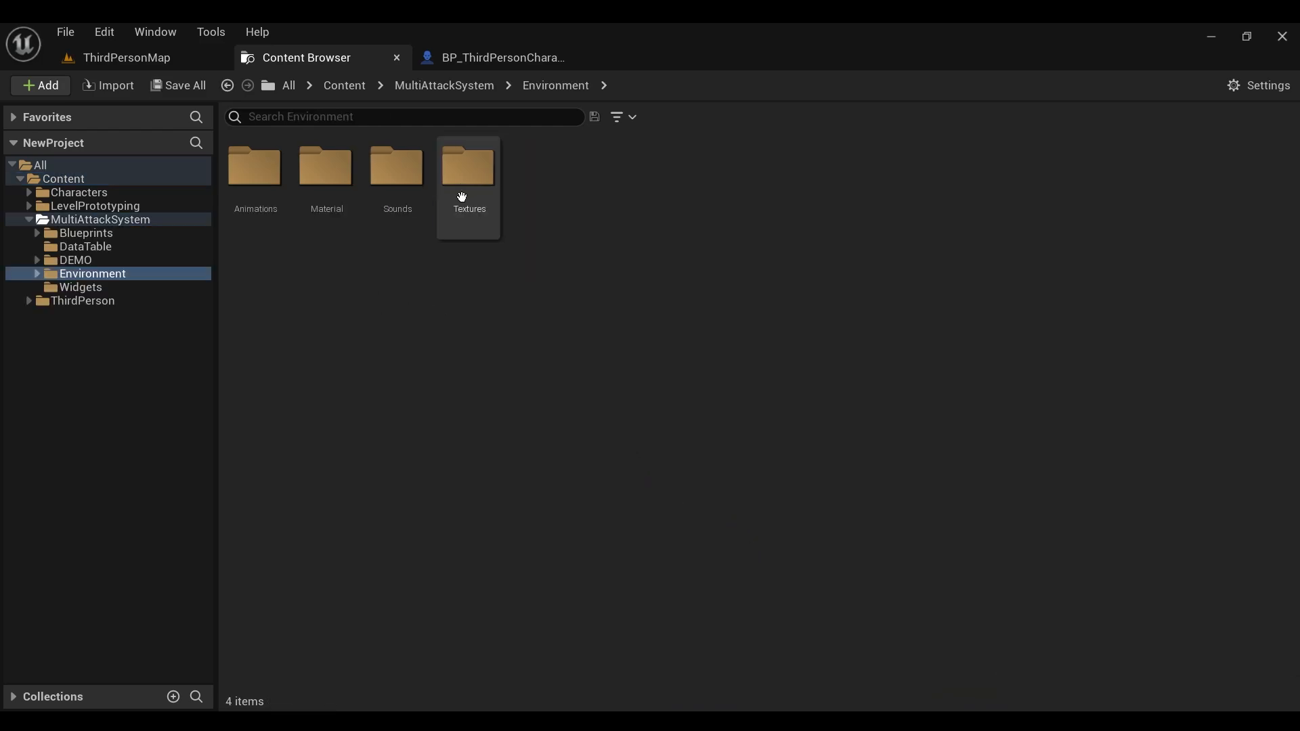
pyautogui.doubleClick(263, 176)
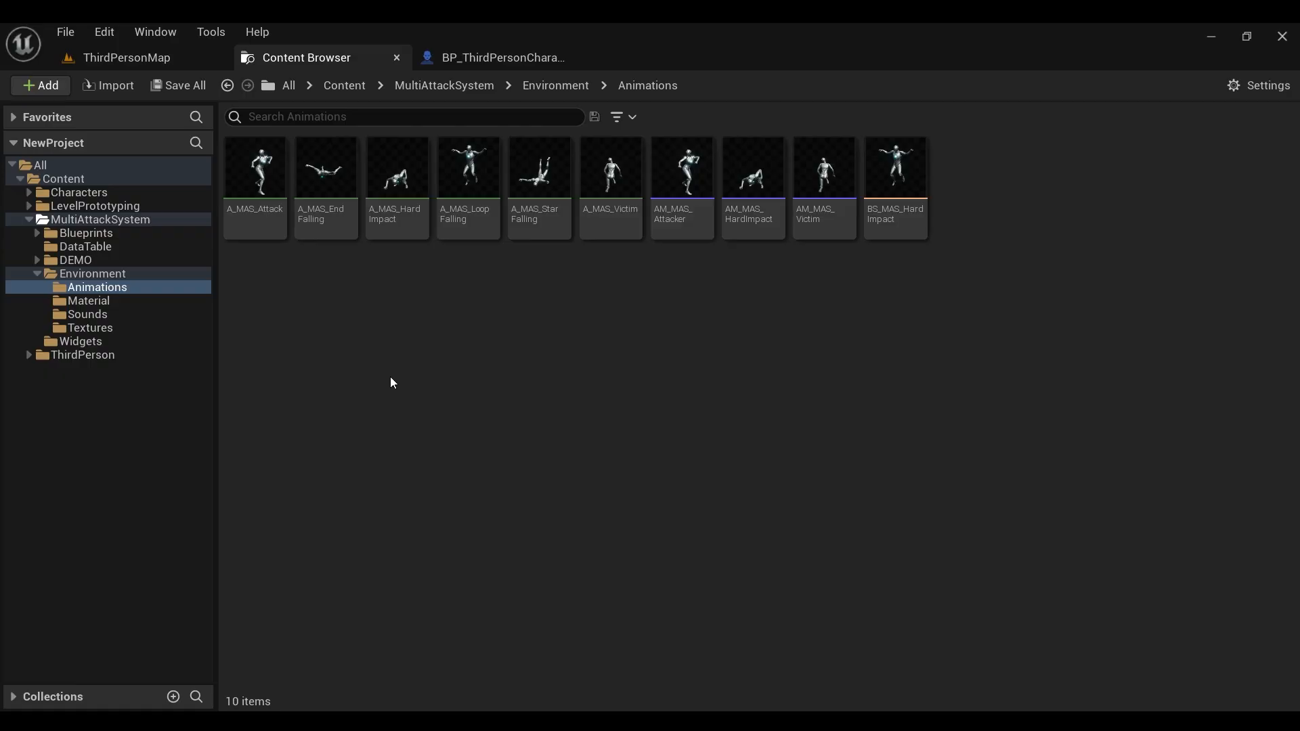
pyautogui.click(683, 203)
pyautogui.keyDown('shift'); pyautogui.click(819, 230); pyautogui.keyUp('shift')
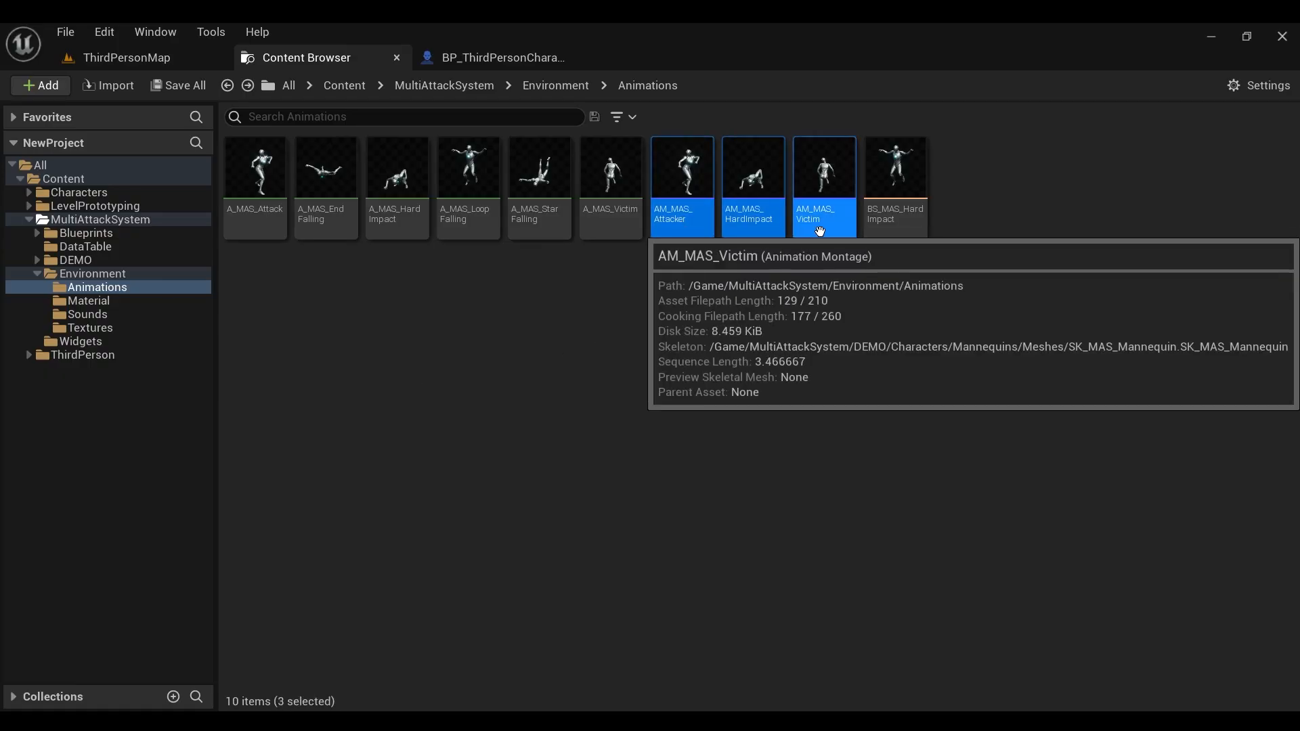
pyautogui.rightClick(821, 230)
pyautogui.moveTo(839, 303)
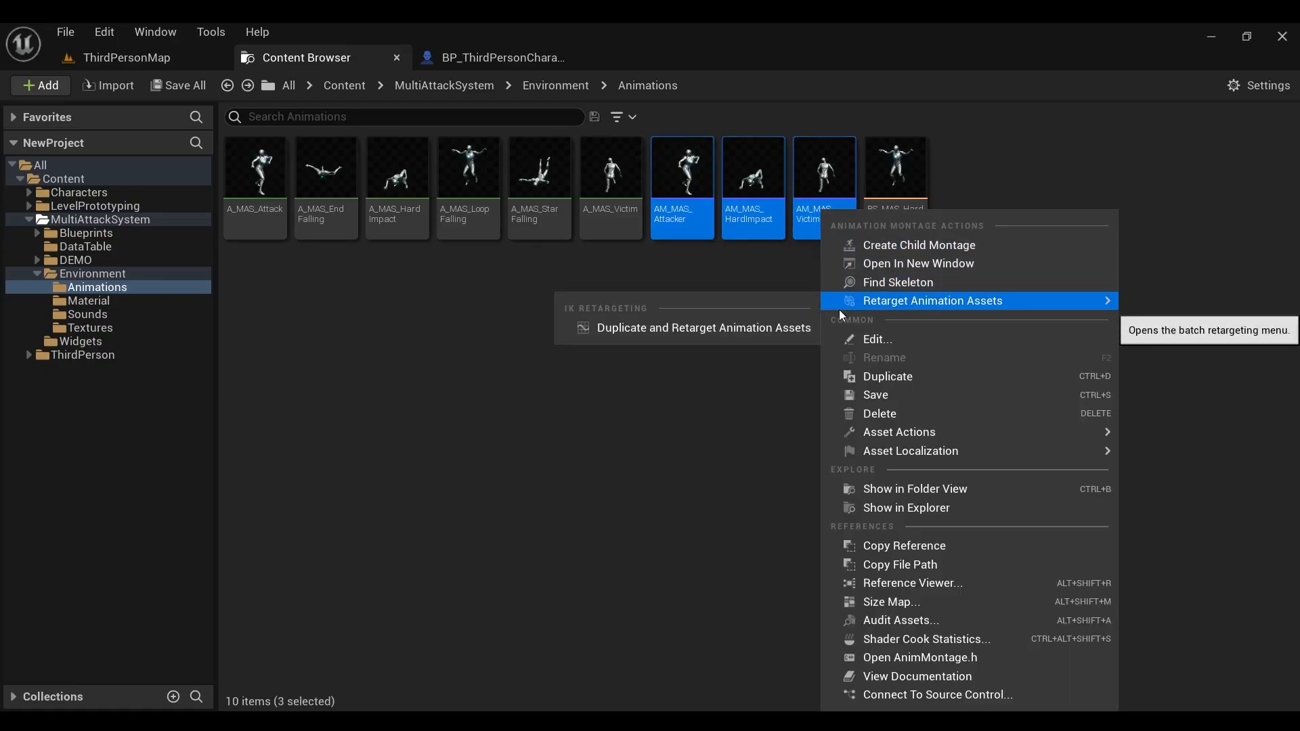
pyautogui.click(698, 327)
# Step: Retarget the three montages using the RTG_MAS_Mannequin IK Retargeter with SKM_Manny as the target skeletal mesh
pyautogui.click(961, 250)
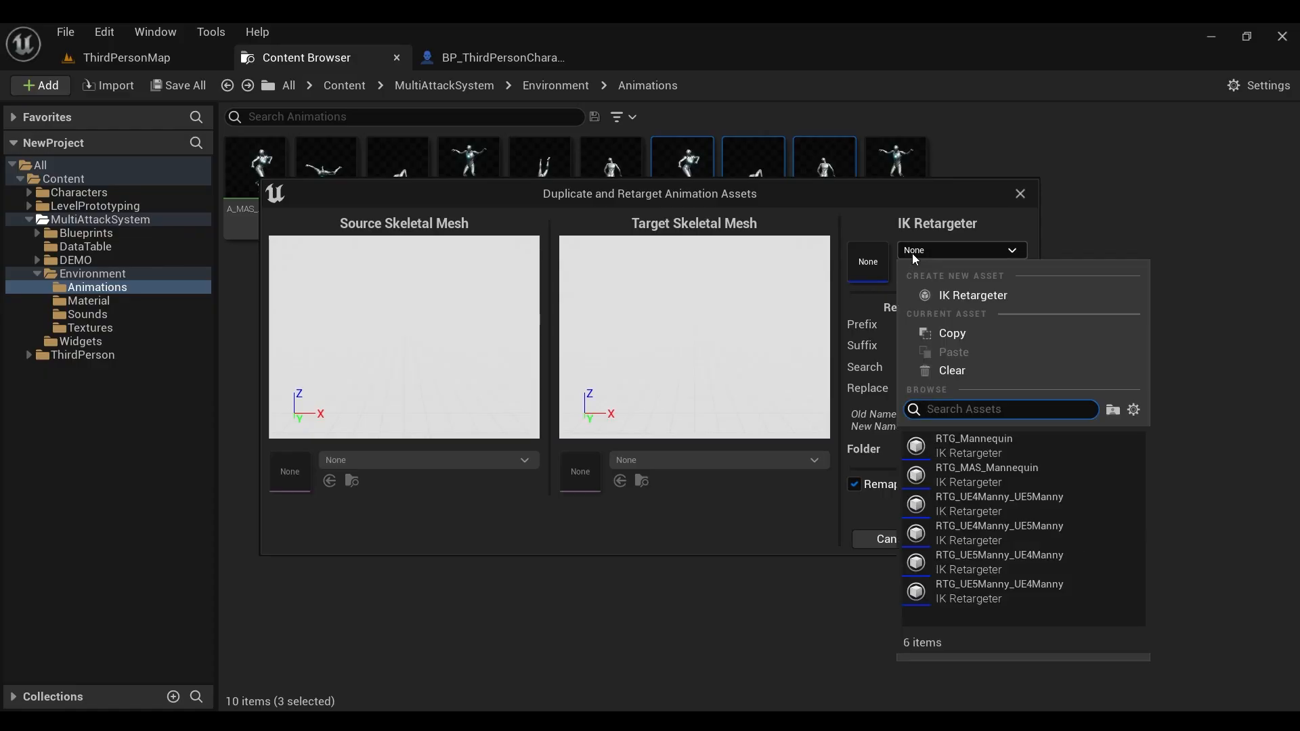
pyautogui.write('MAS')
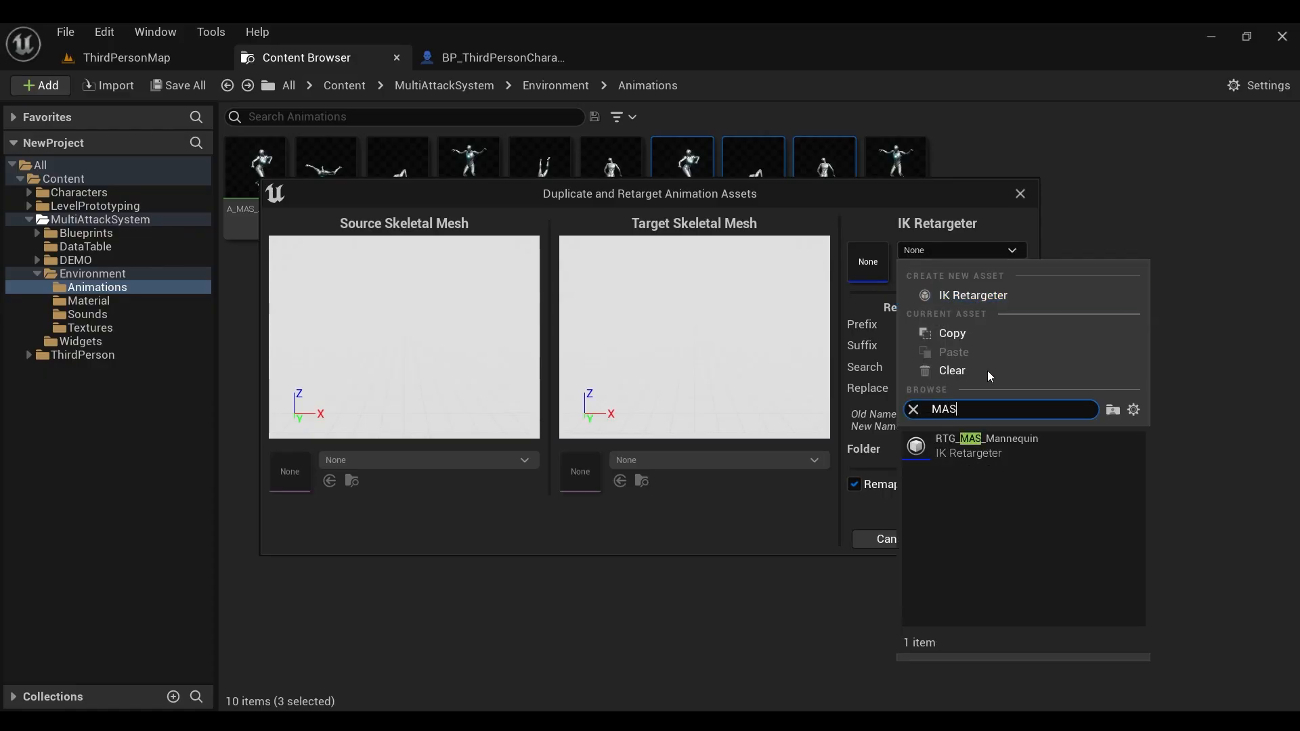
pyautogui.click(979, 445)
pyautogui.click(758, 461)
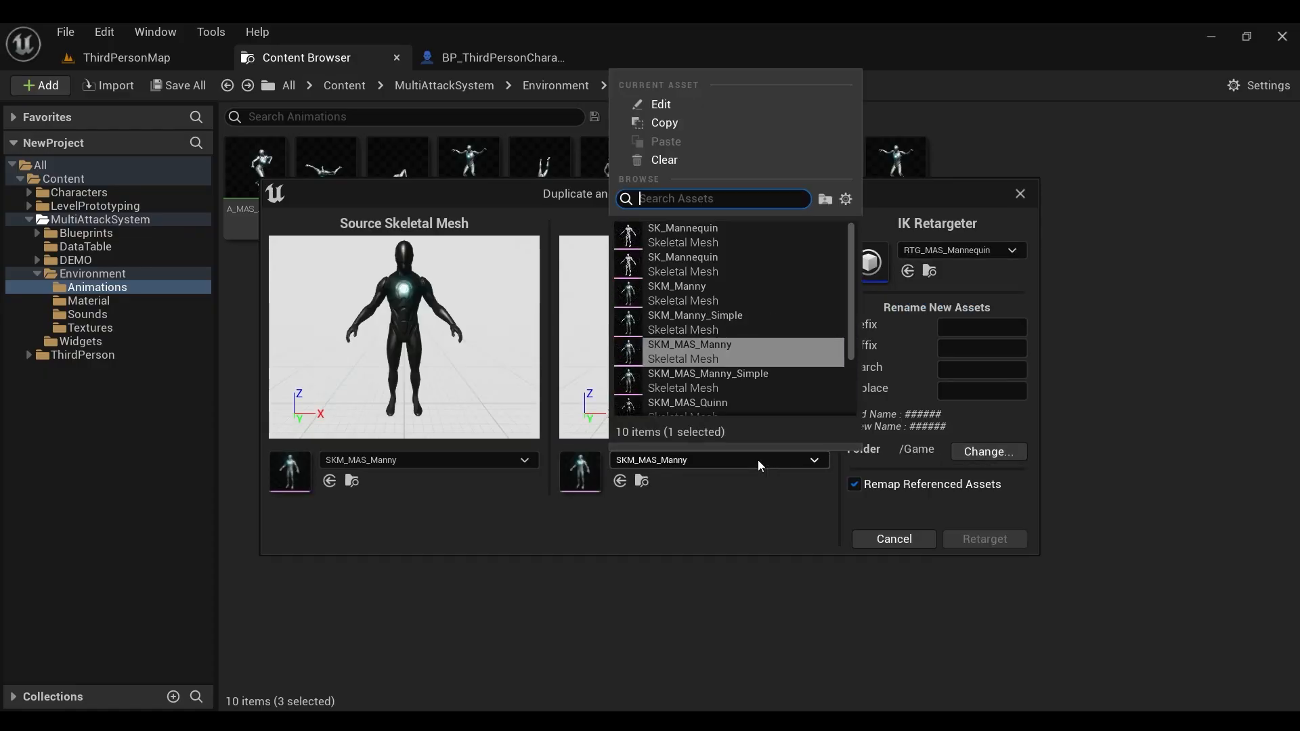
pyautogui.write('manny')
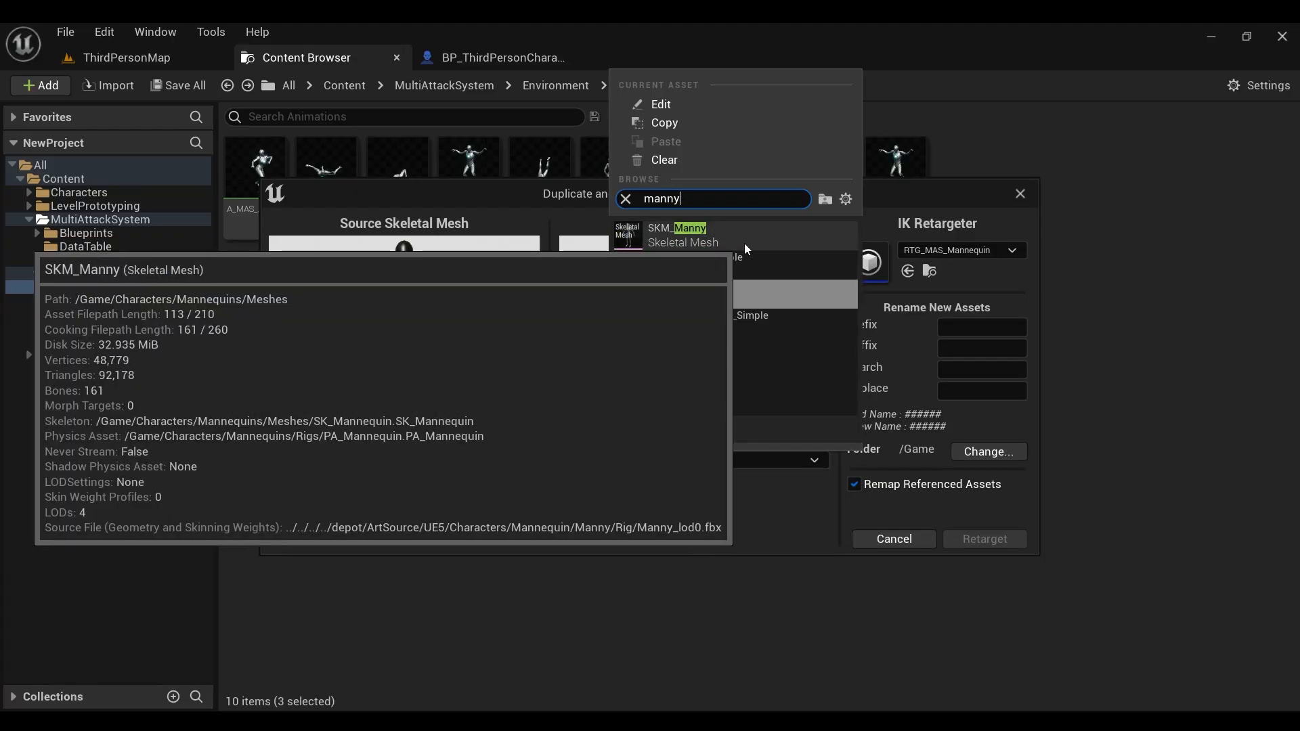
pyautogui.click(757, 239)
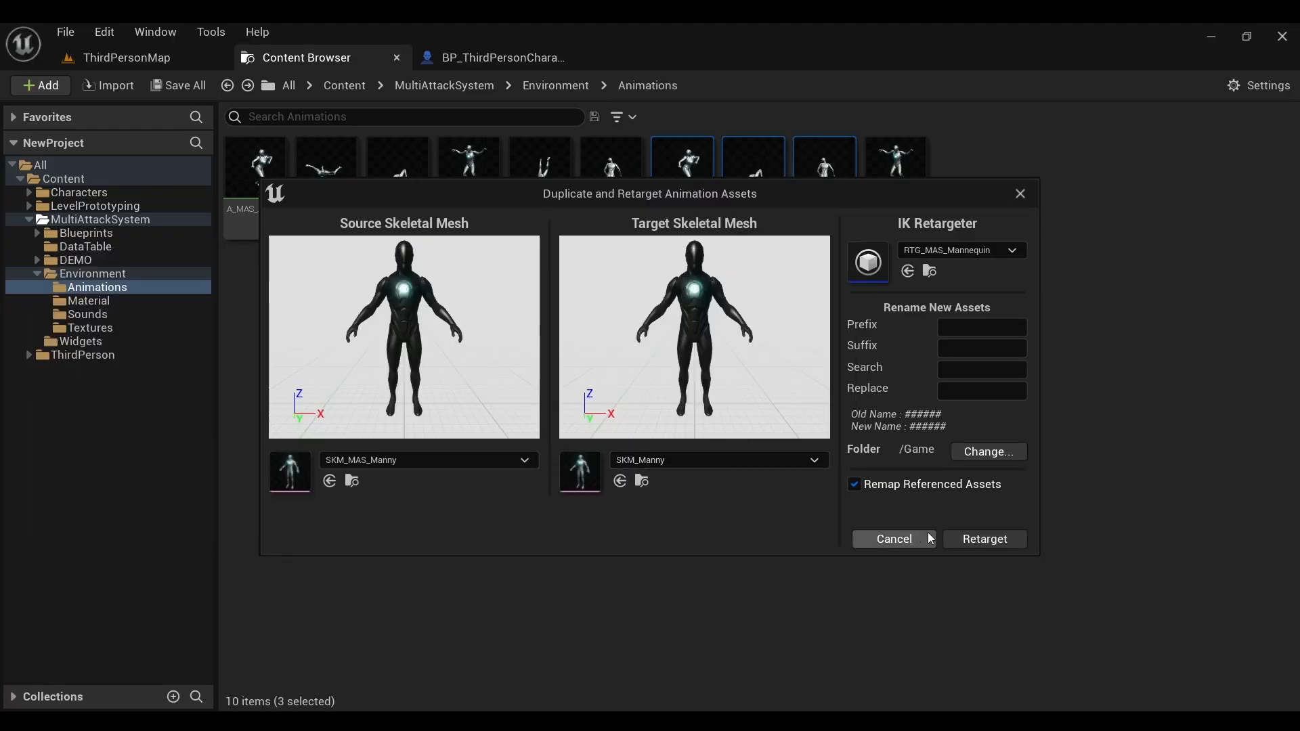
pyautogui.click(977, 540)
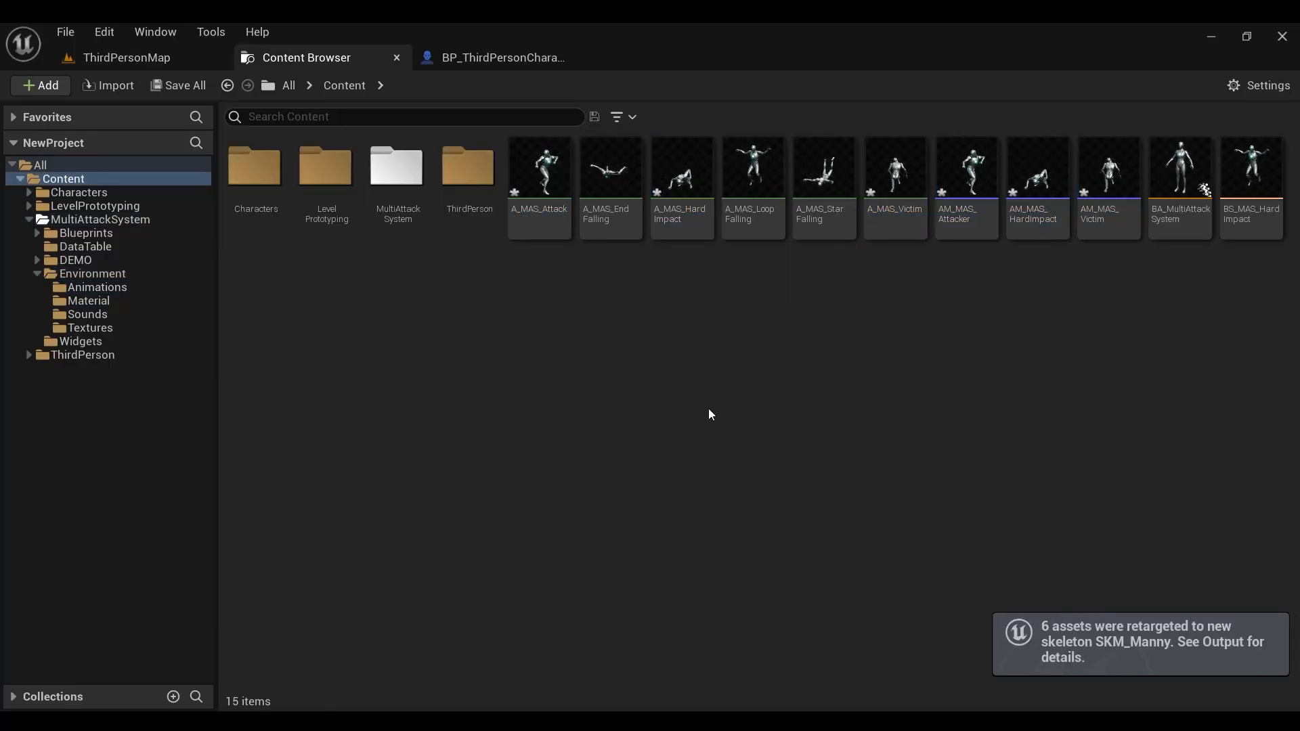
# Step: Save all the newly retargeted montages and attack animations
pyautogui.click(178, 86)
pyautogui.click(750, 565)
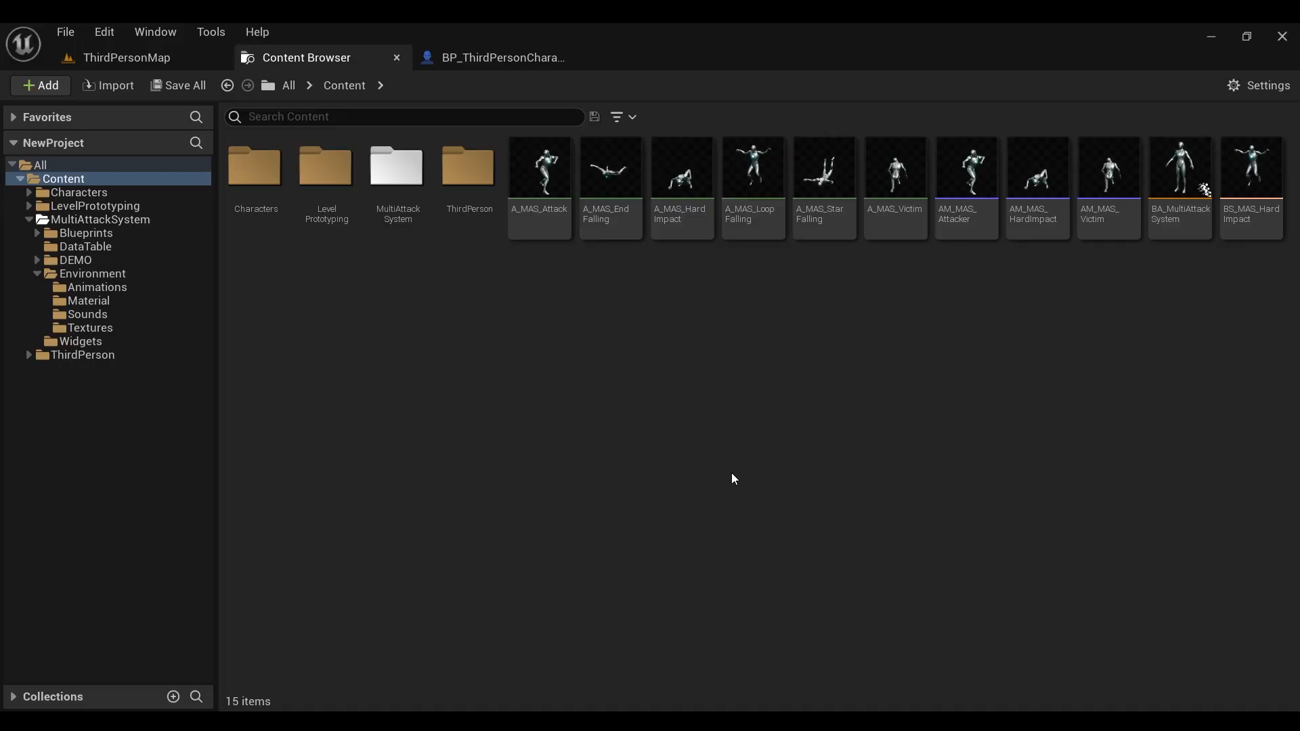
pyautogui.click(1171, 216)
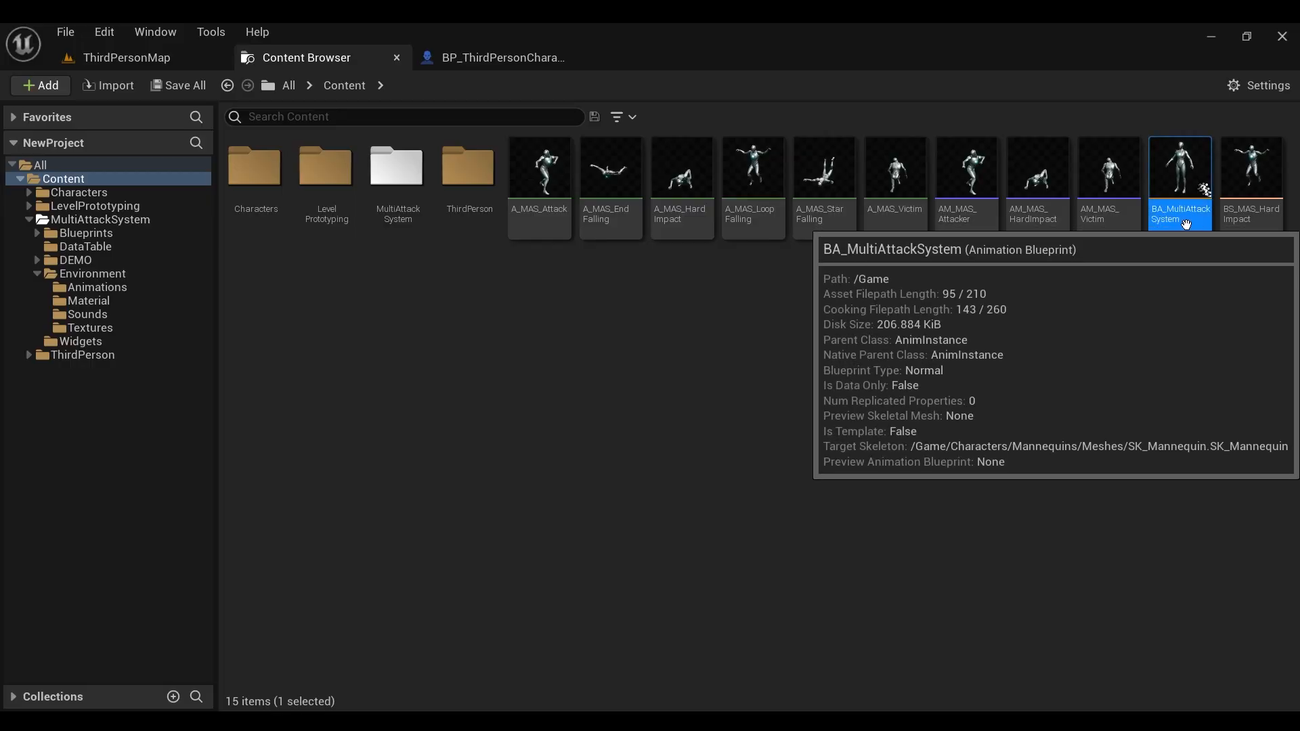
pyautogui.click(1127, 254)
# Step: Open ABP_Quinn, the Anim Class of the Mesh component in BP_ThirdPersonCharacter, and its parent animation blueprint ABP_Manny
pyautogui.click(484, 57)
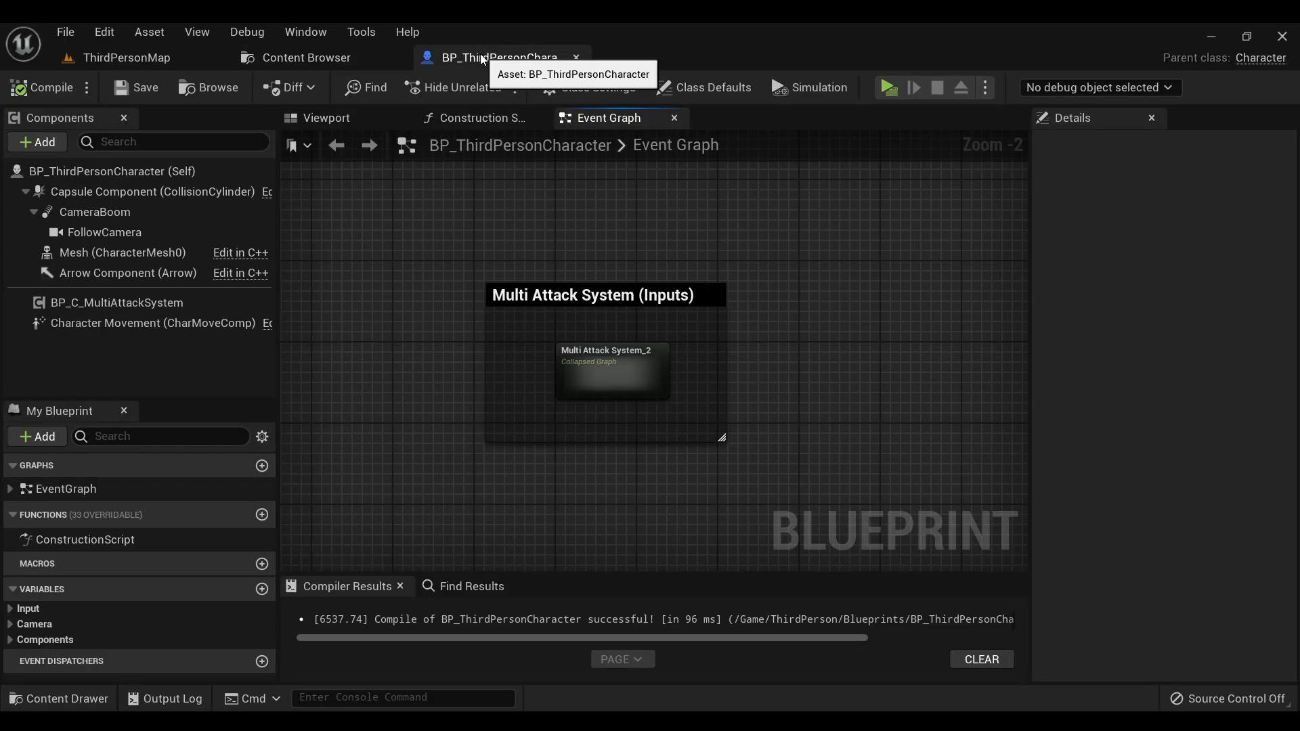
pyautogui.click(333, 120)
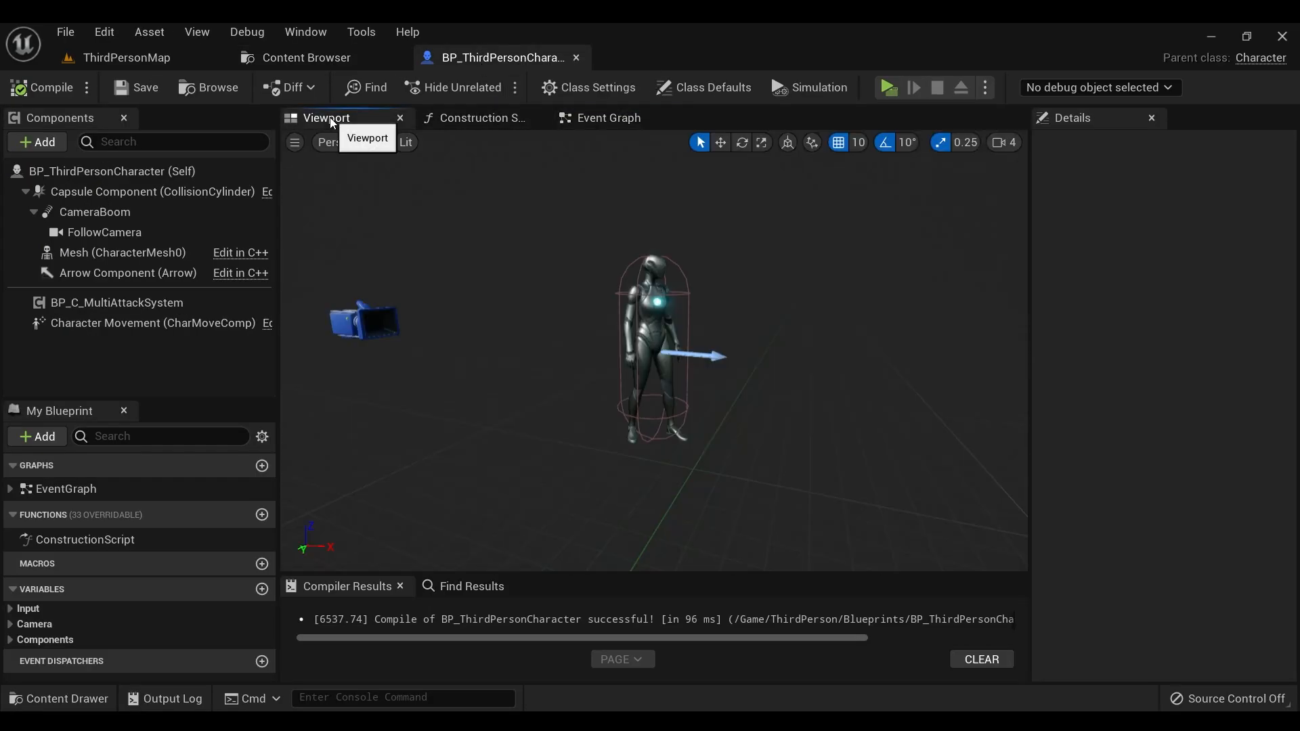
pyautogui.click(120, 253)
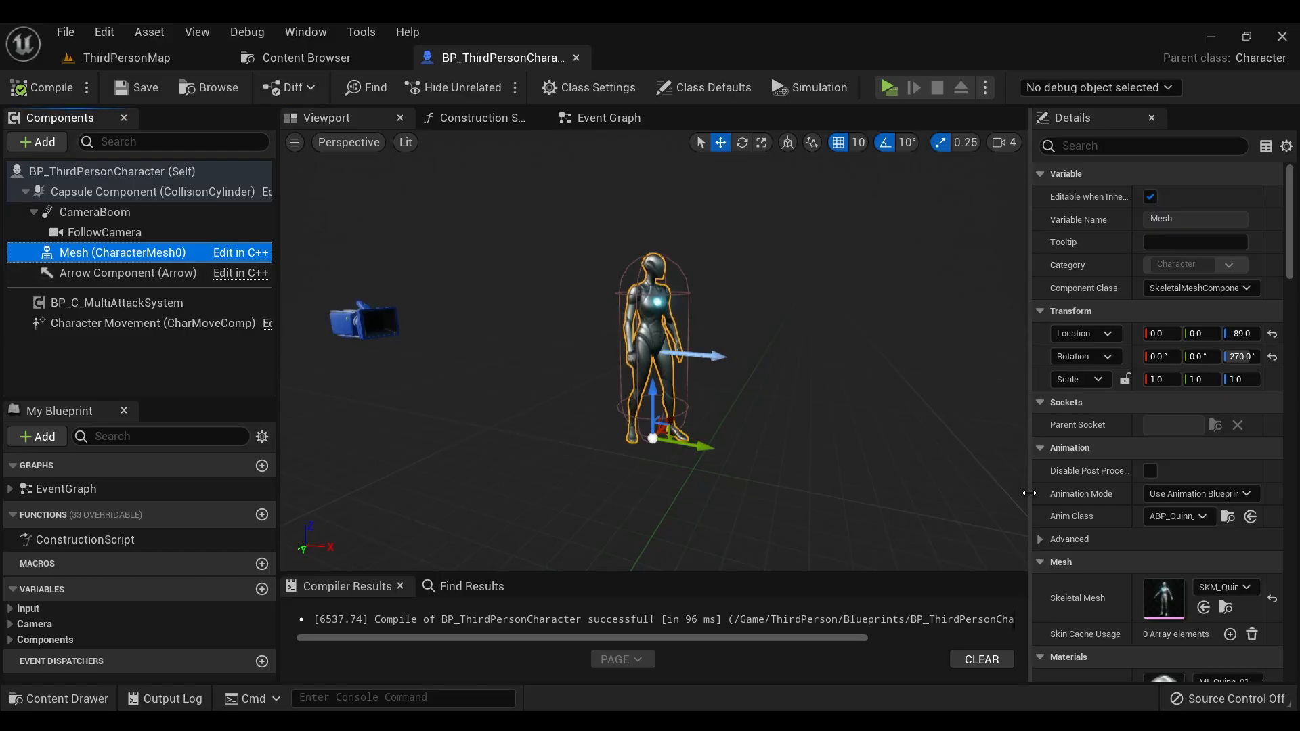
pyautogui.moveTo(1031, 499); pyautogui.dragTo(972, 497)
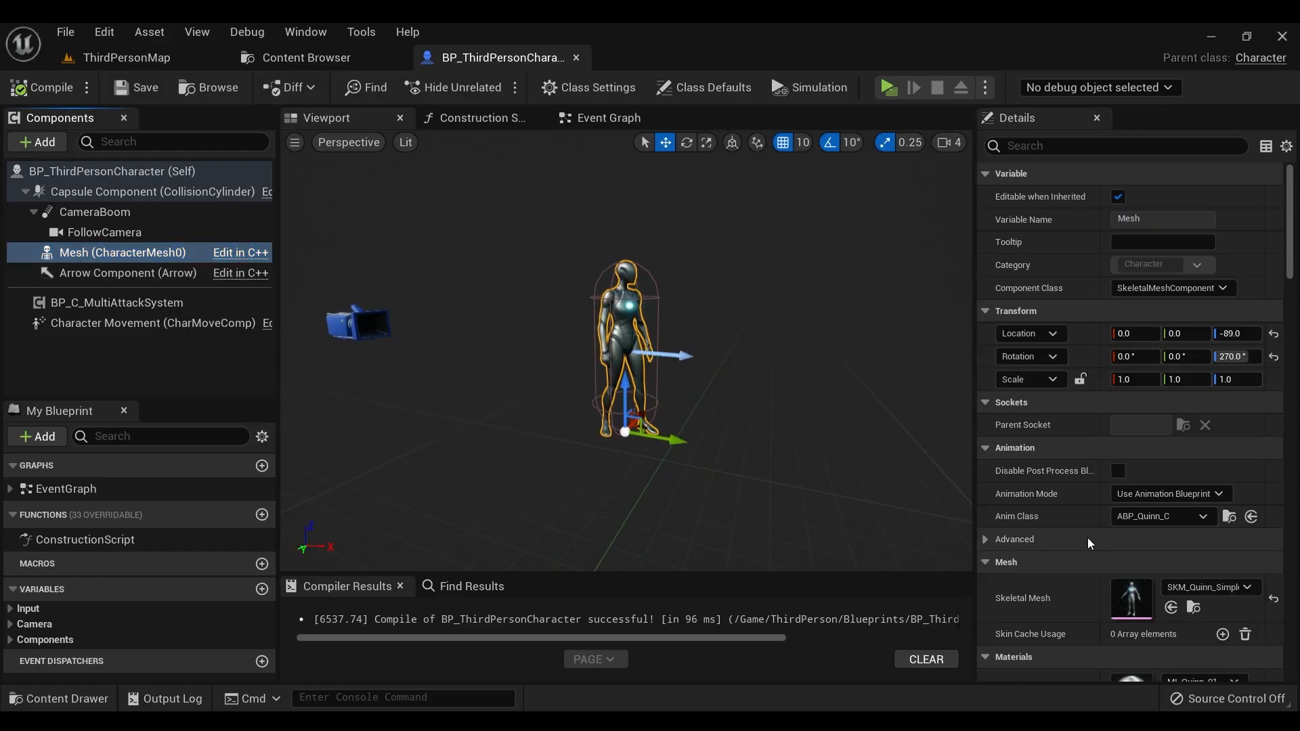
pyautogui.click(1229, 516)
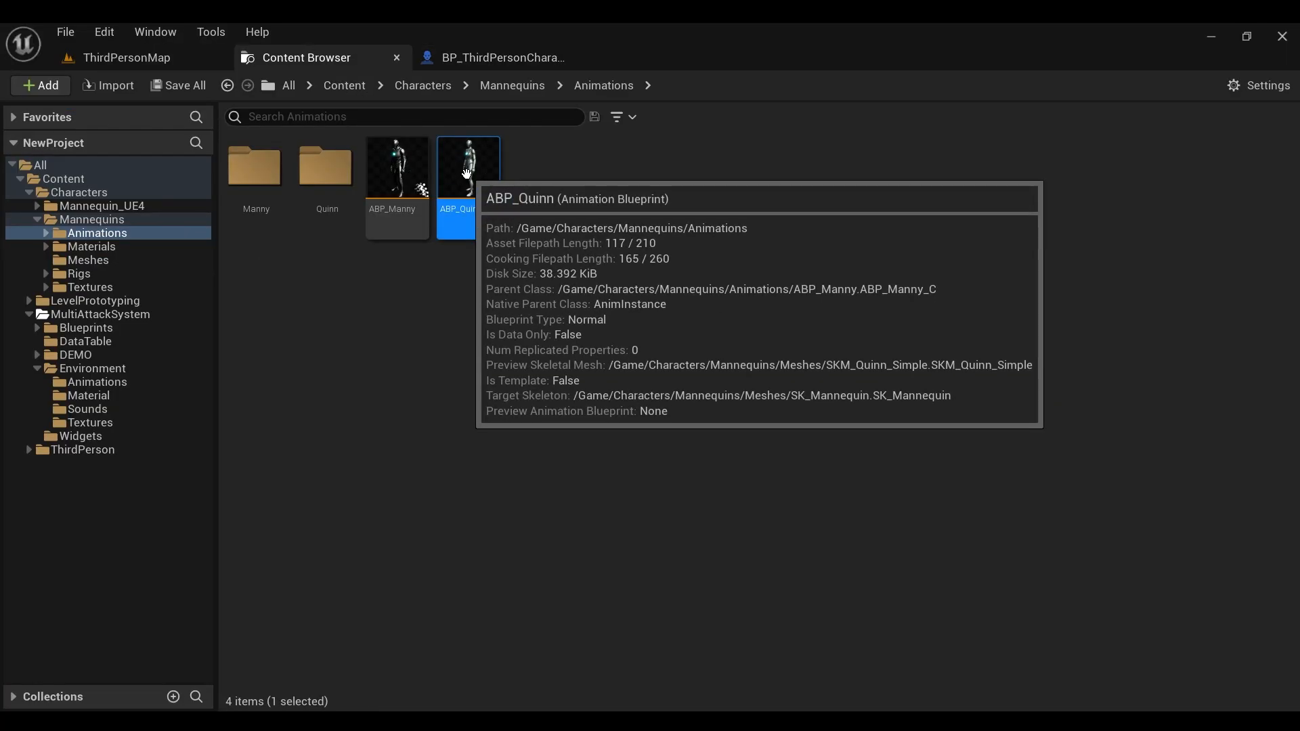
pyautogui.doubleClick(483, 219)
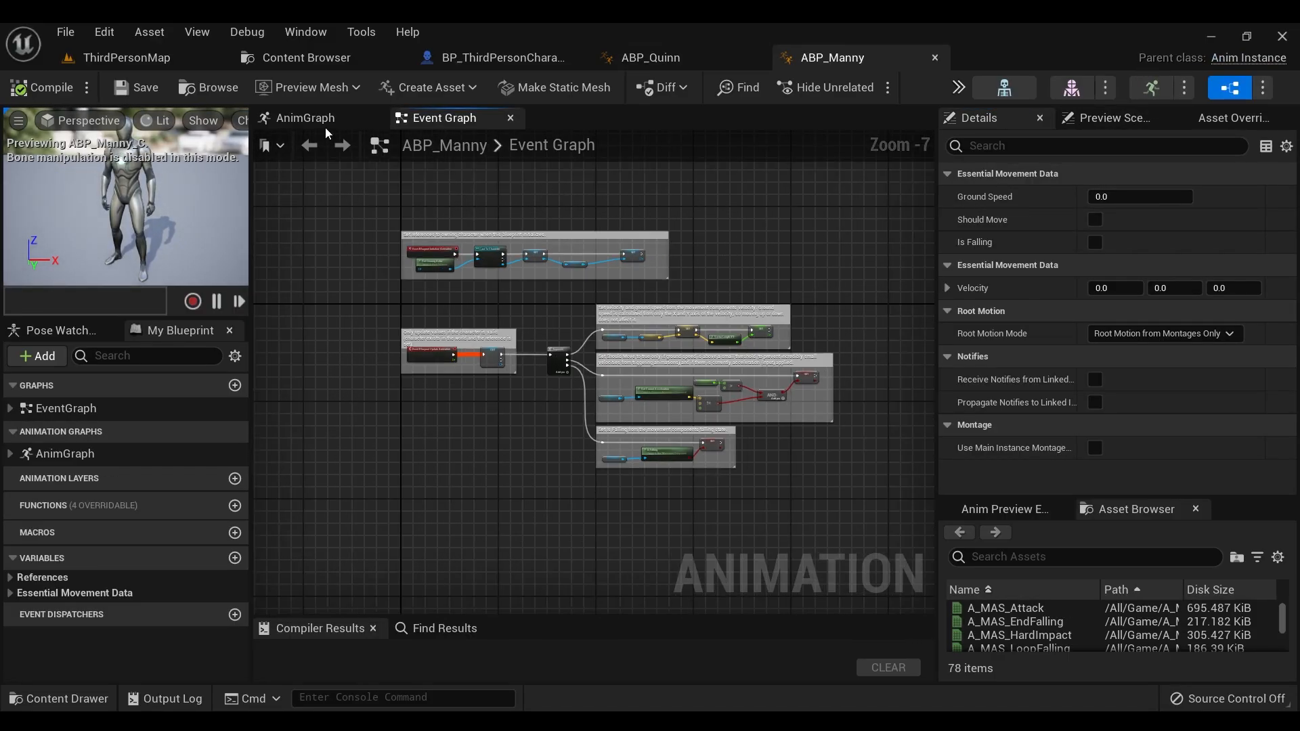
# Step: In the AnimGraph of ABP_Manny, move the Output Pose node away from Control Rig to make room for another node
pyautogui.click(314, 123)
pyautogui.moveTo(850, 418); pyautogui.dragTo(568, 322, button='right')
pyautogui.scroll(-2, 568, 321)
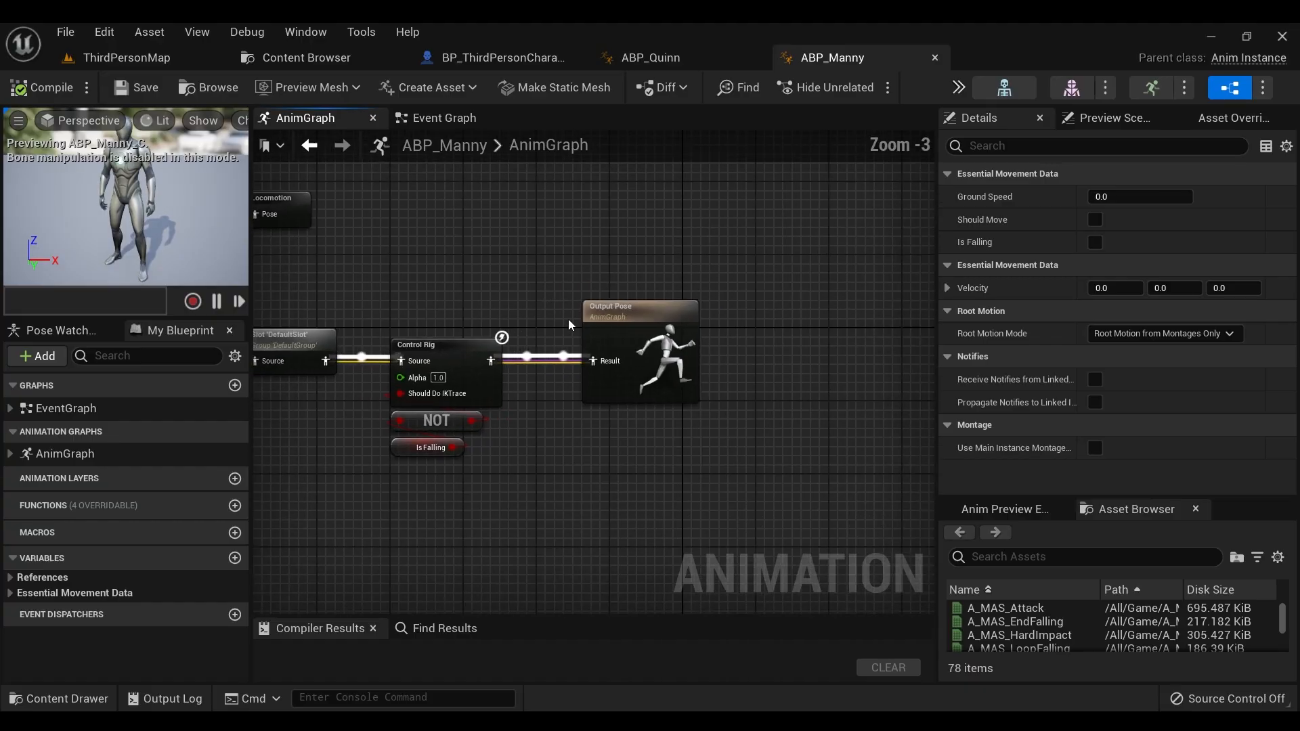
pyautogui.moveTo(604, 315); pyautogui.dragTo(849, 315)
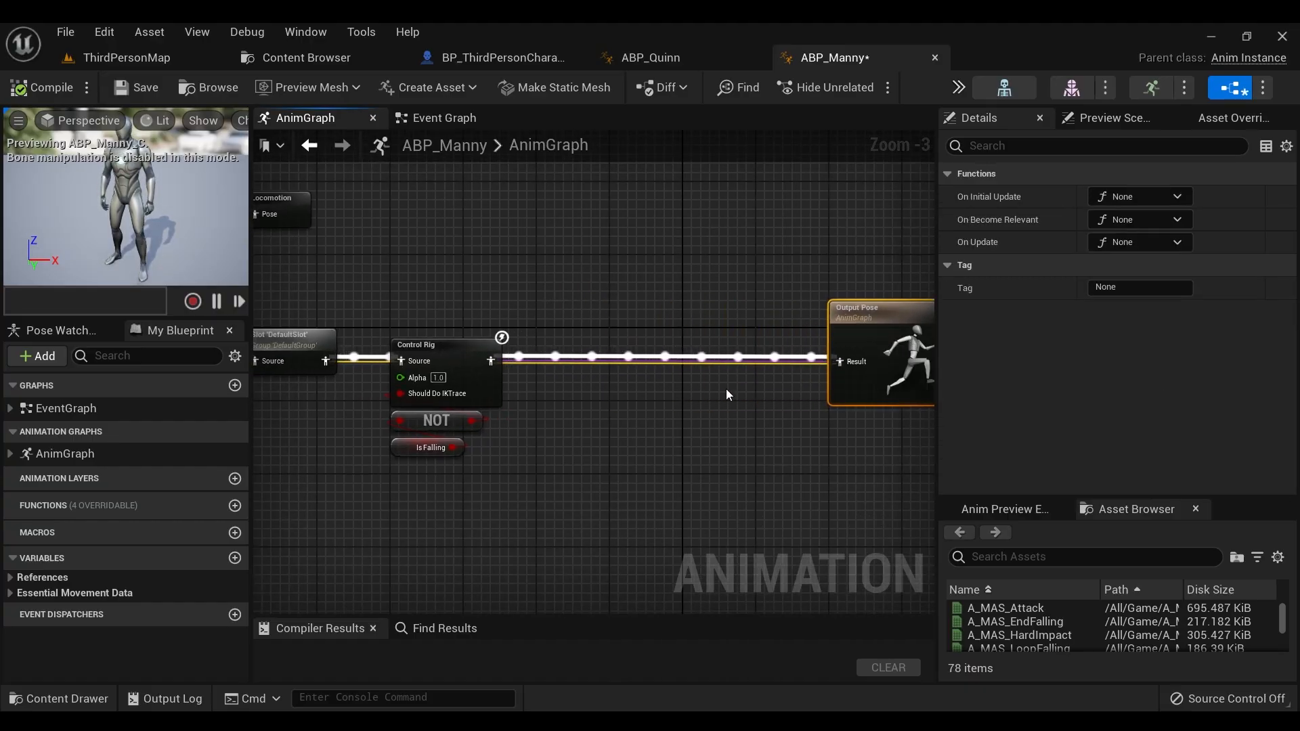
# Step: Add an empty Linked Anim Graph node between the Control Rig and Output Pose nodes
pyautogui.click(616, 386)
pyautogui.rightClick(616, 386)
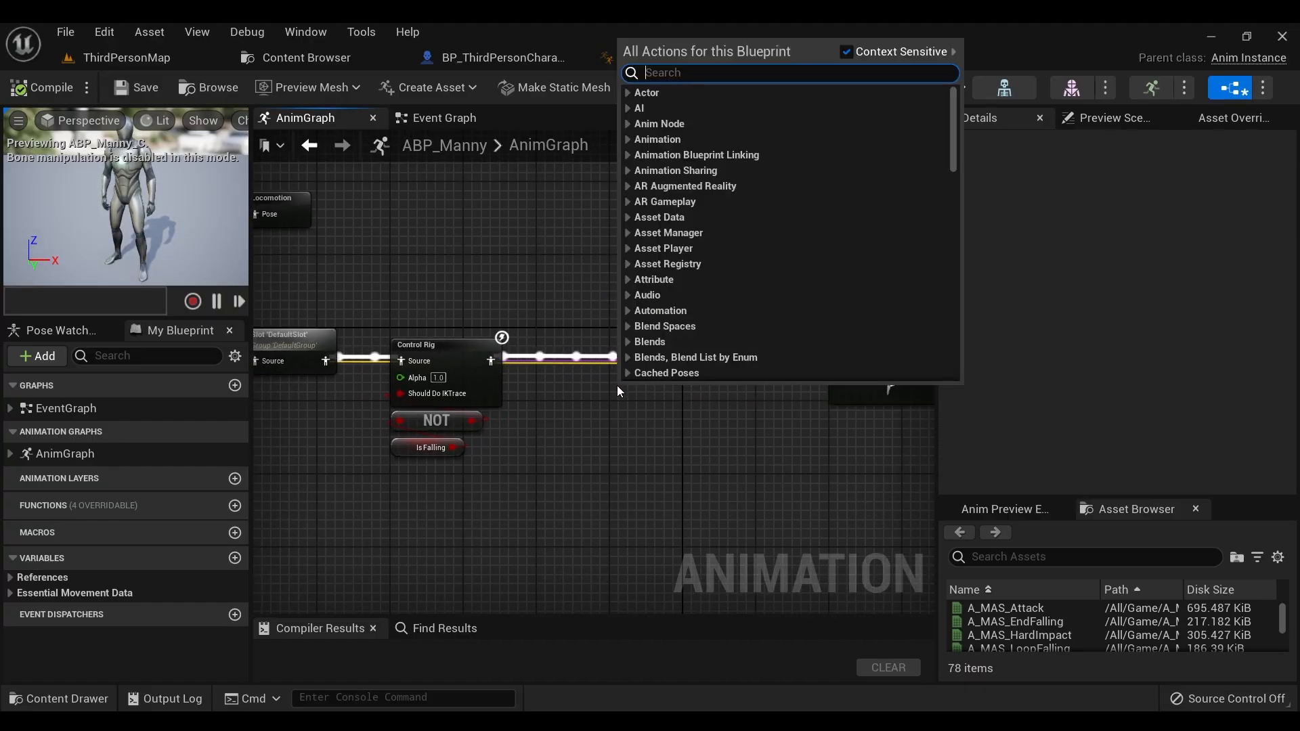
pyautogui.write('linked an')
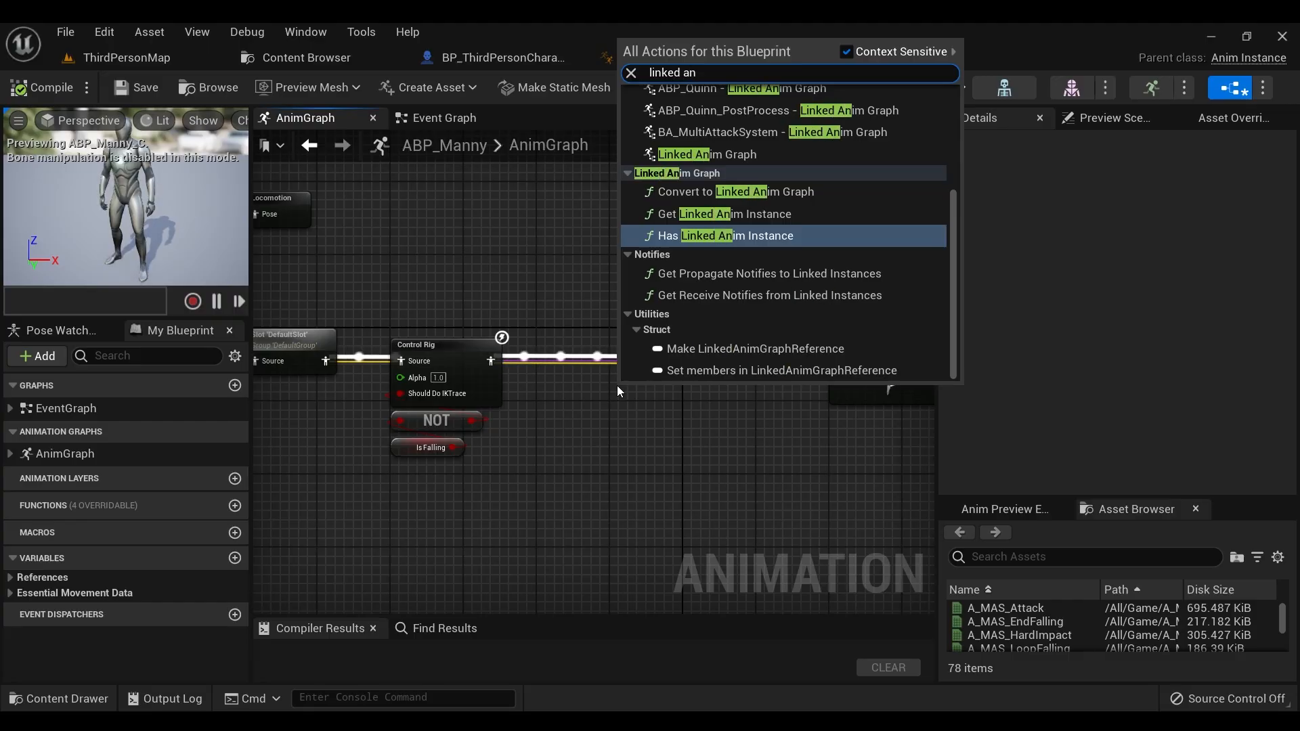
pyautogui.write('im gra')
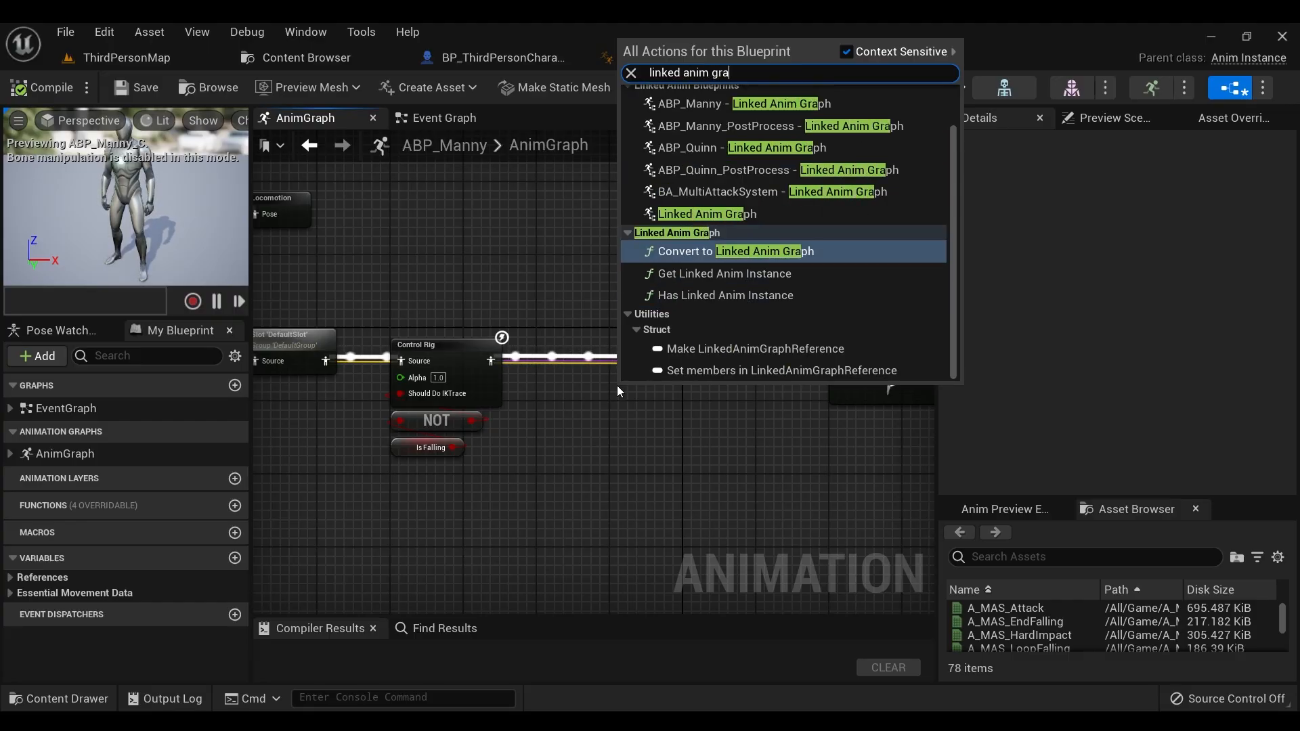
pyautogui.write('ph')
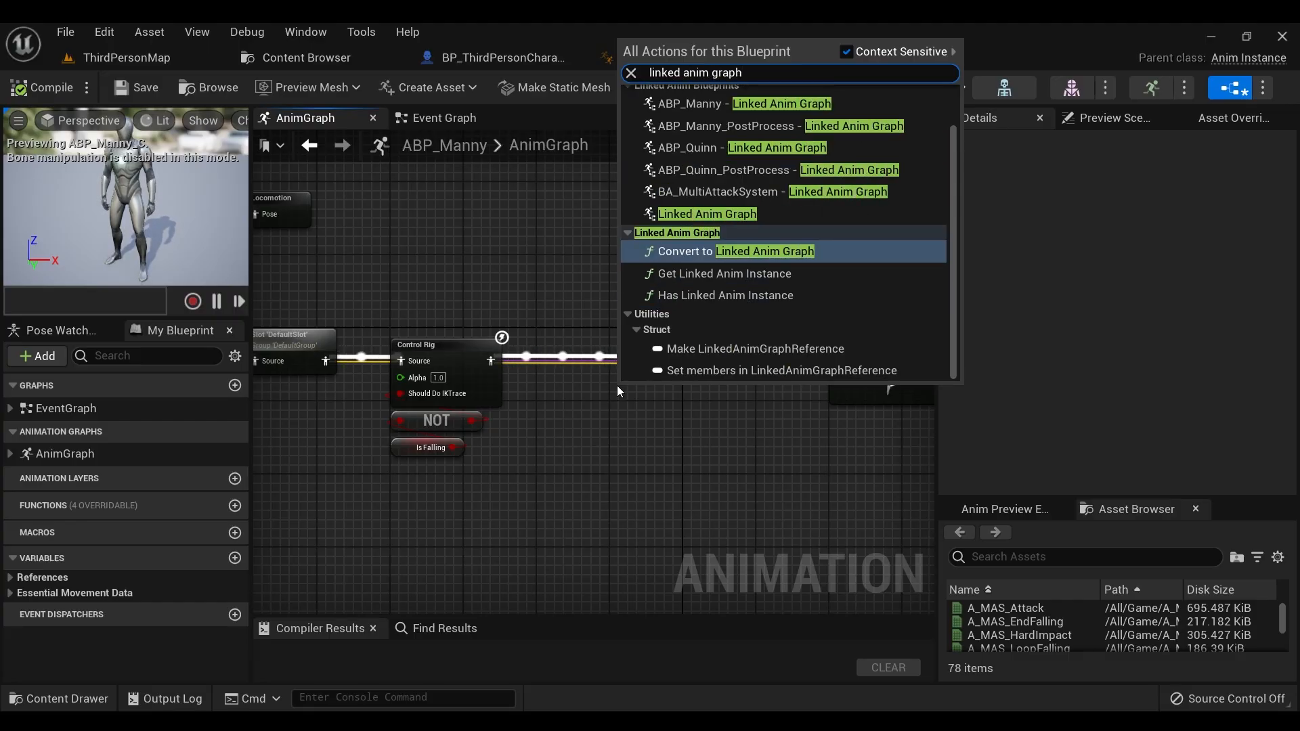
pyautogui.scroll(2, 669, 230)
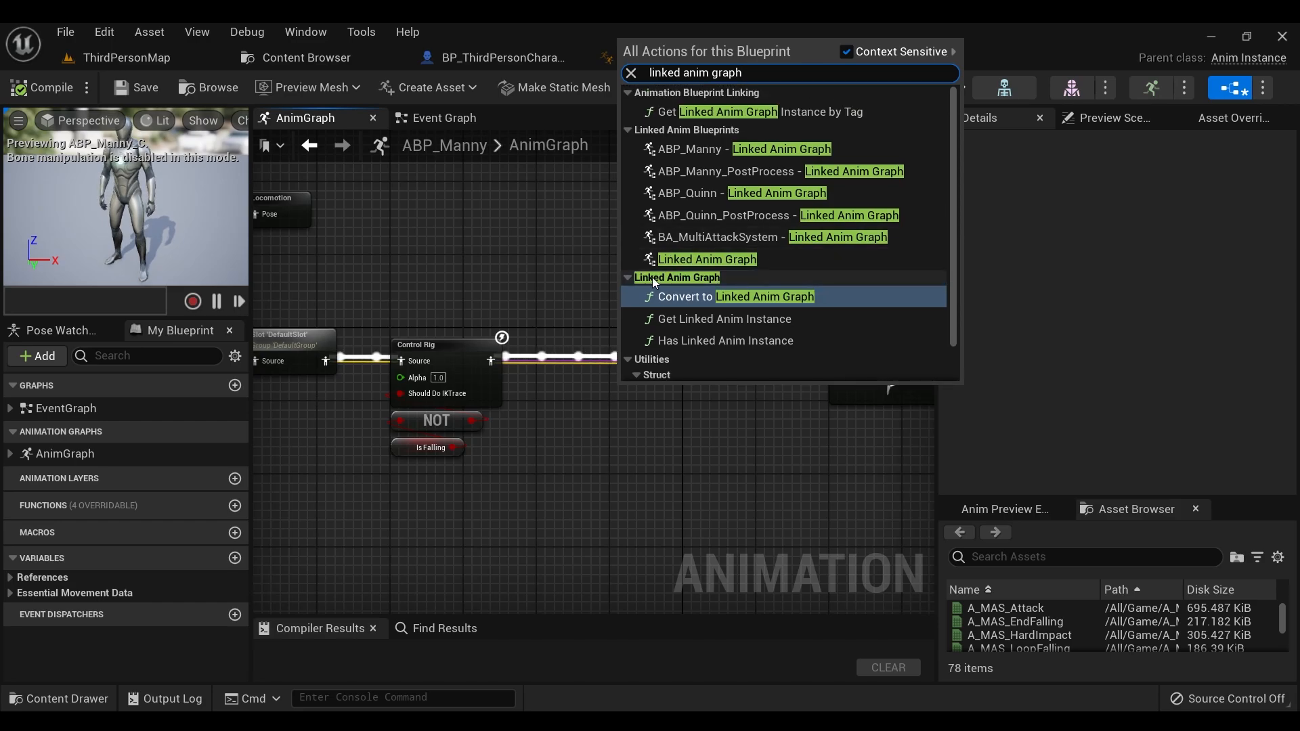
pyautogui.click(685, 264)
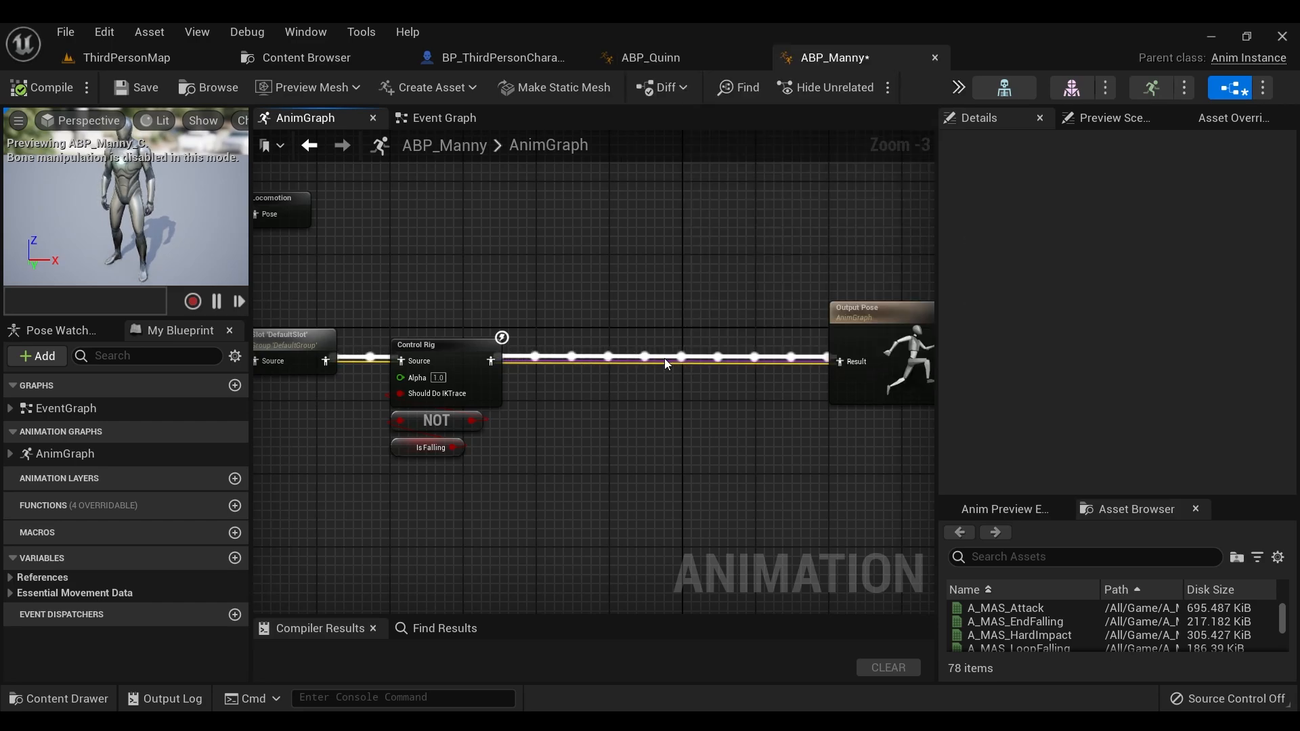
pyautogui.moveTo(666, 402); pyautogui.dragTo(648, 364)
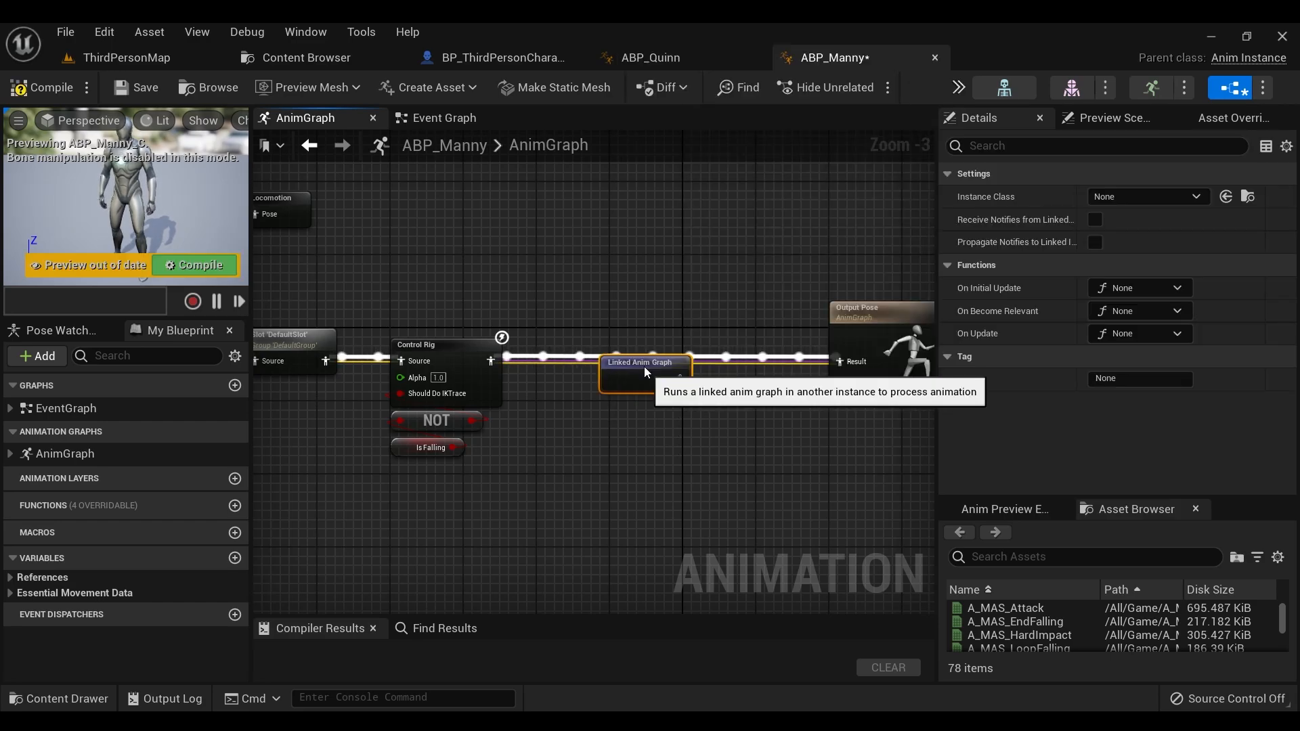
# Step: Set the linked node's Instance Class to BA_MultiAttackSystem and enable both receiving and propagating notifies for linked instances
pyautogui.click(1116, 197)
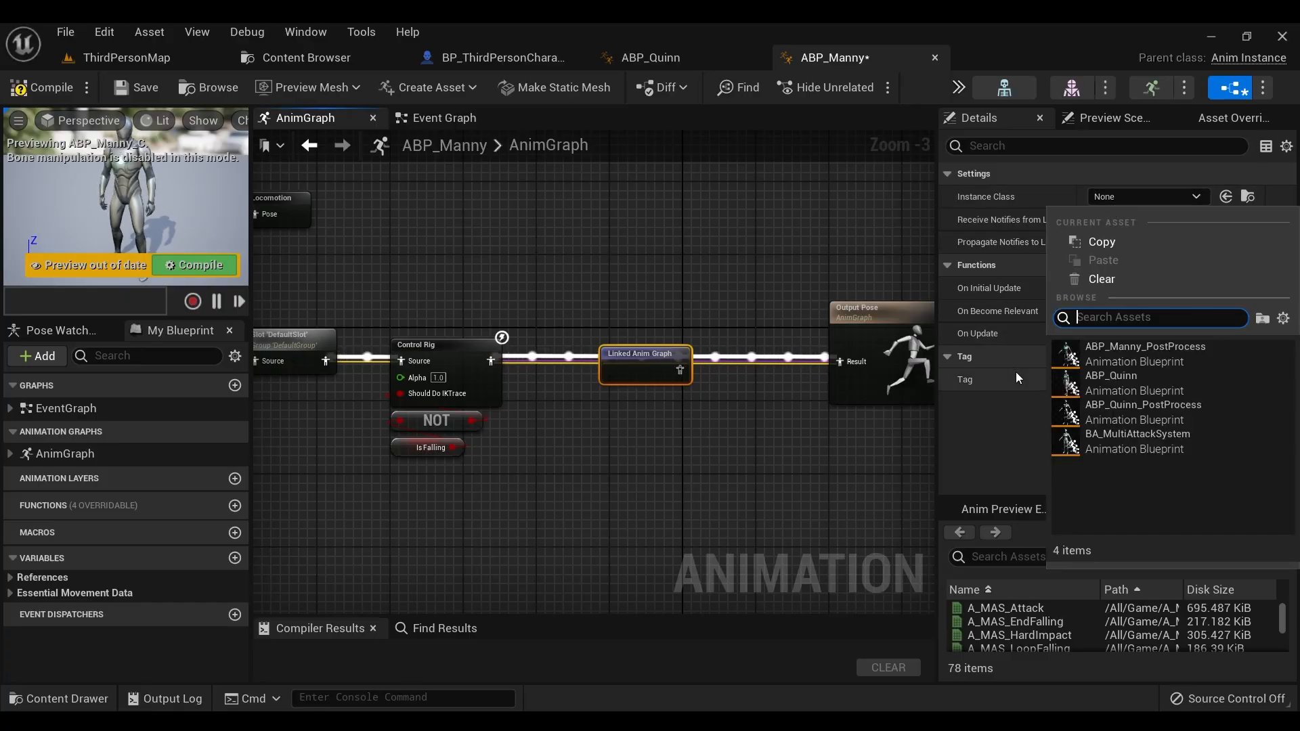
pyautogui.click(1110, 444)
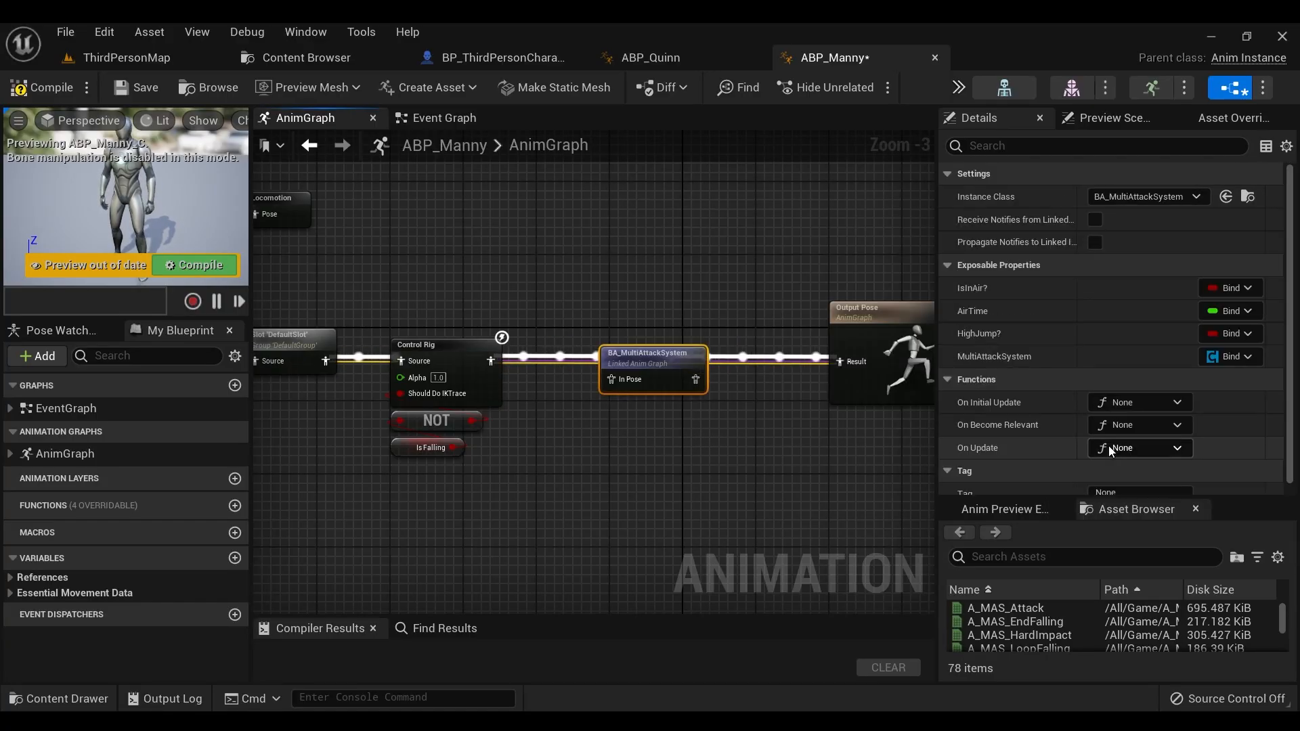
pyautogui.click(1094, 242)
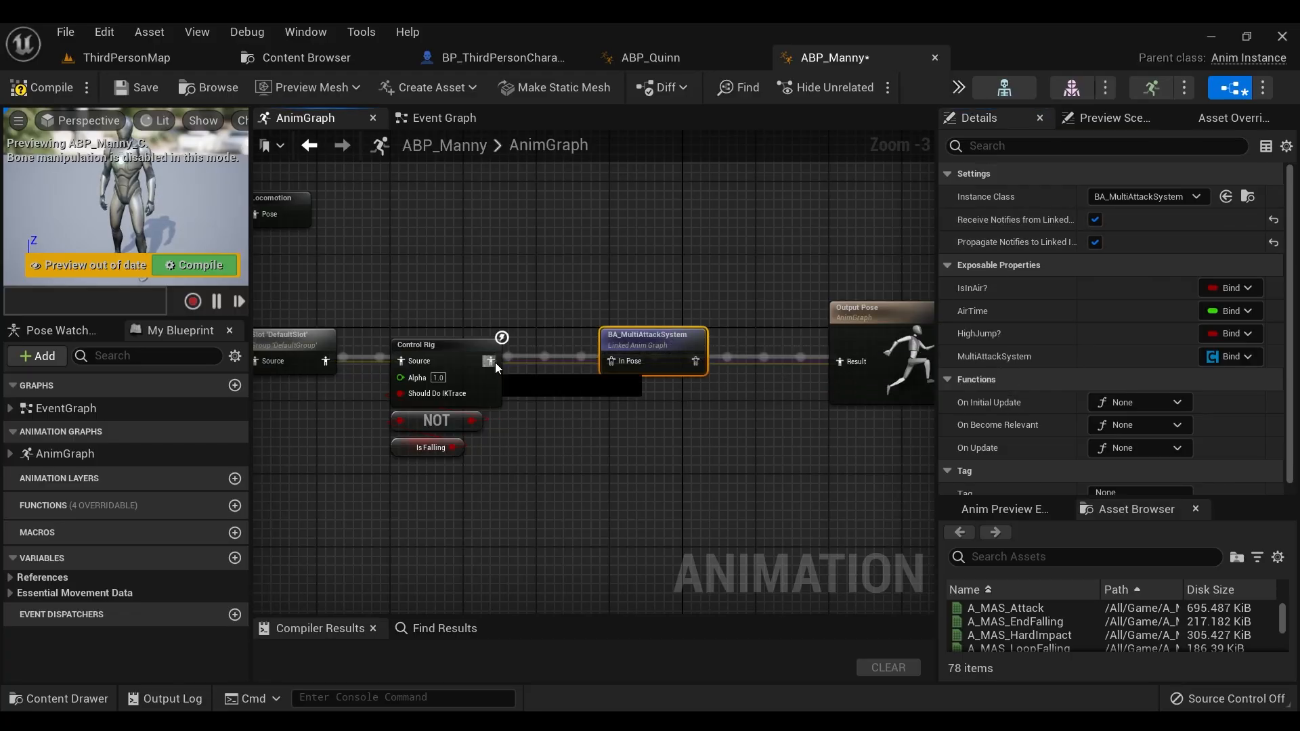
# Step: Connect Control Rig through the BA_MultiAttackSystem node to the Output Pose result and compile ABP_Manny
pyautogui.moveTo(492, 361); pyautogui.dragTo(621, 361)
pyautogui.moveTo(823, 359); pyautogui.dragTo(845, 359)
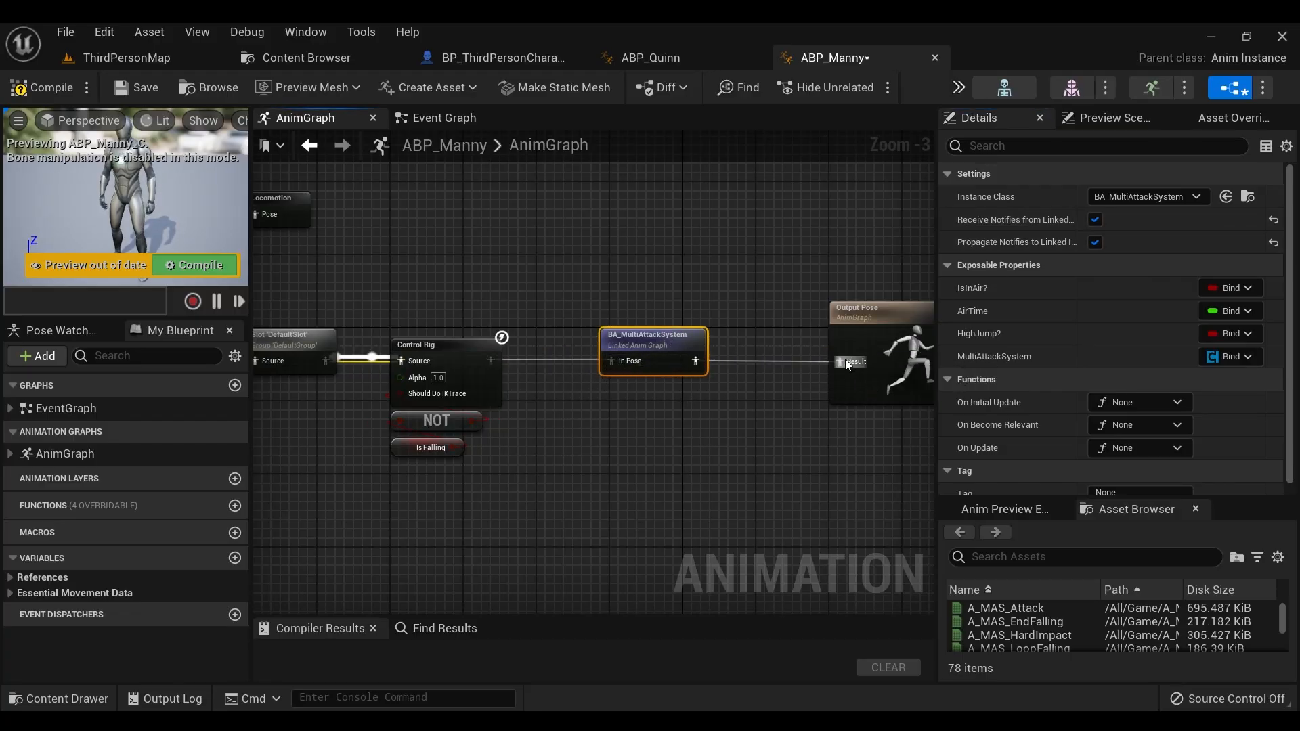
pyautogui.click(738, 412)
pyautogui.click(60, 93)
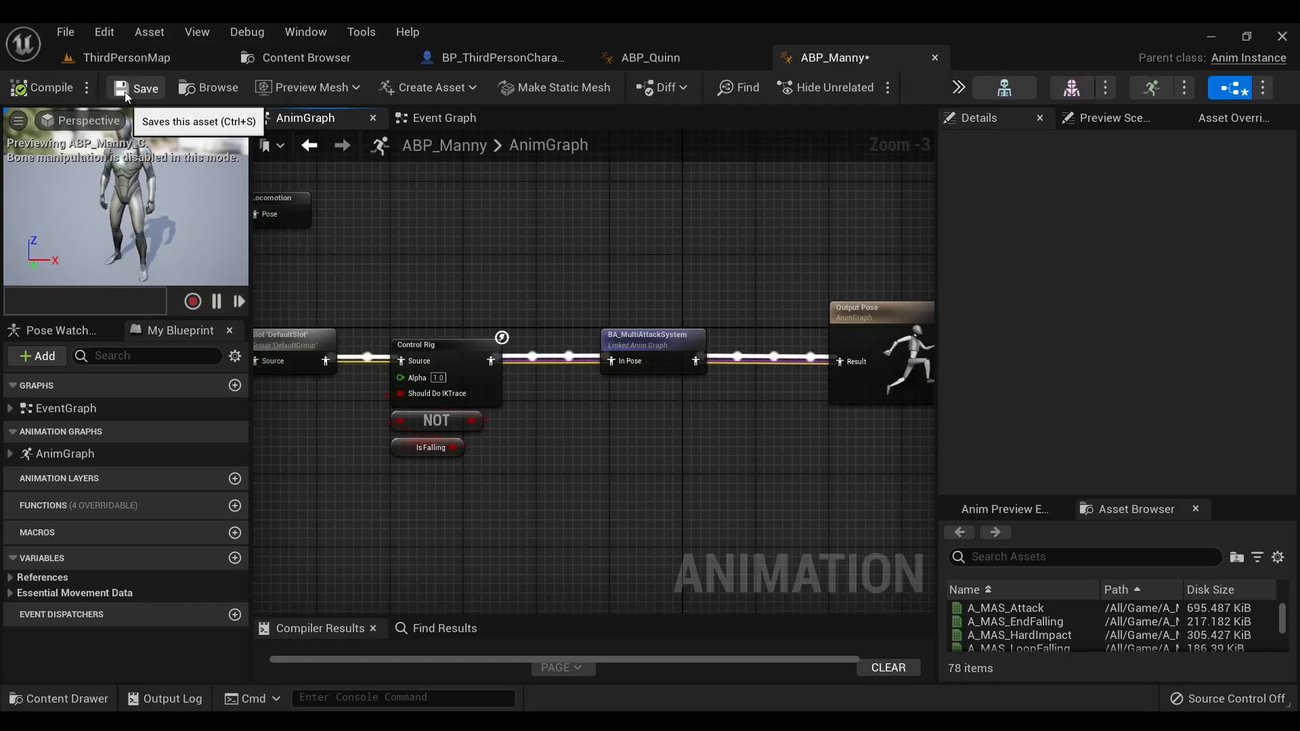
# Step: Save ABP_Manny and close both the ABP_Manny and ABP_Quinn editors
pyautogui.click(124, 91)
pyautogui.click(935, 57)
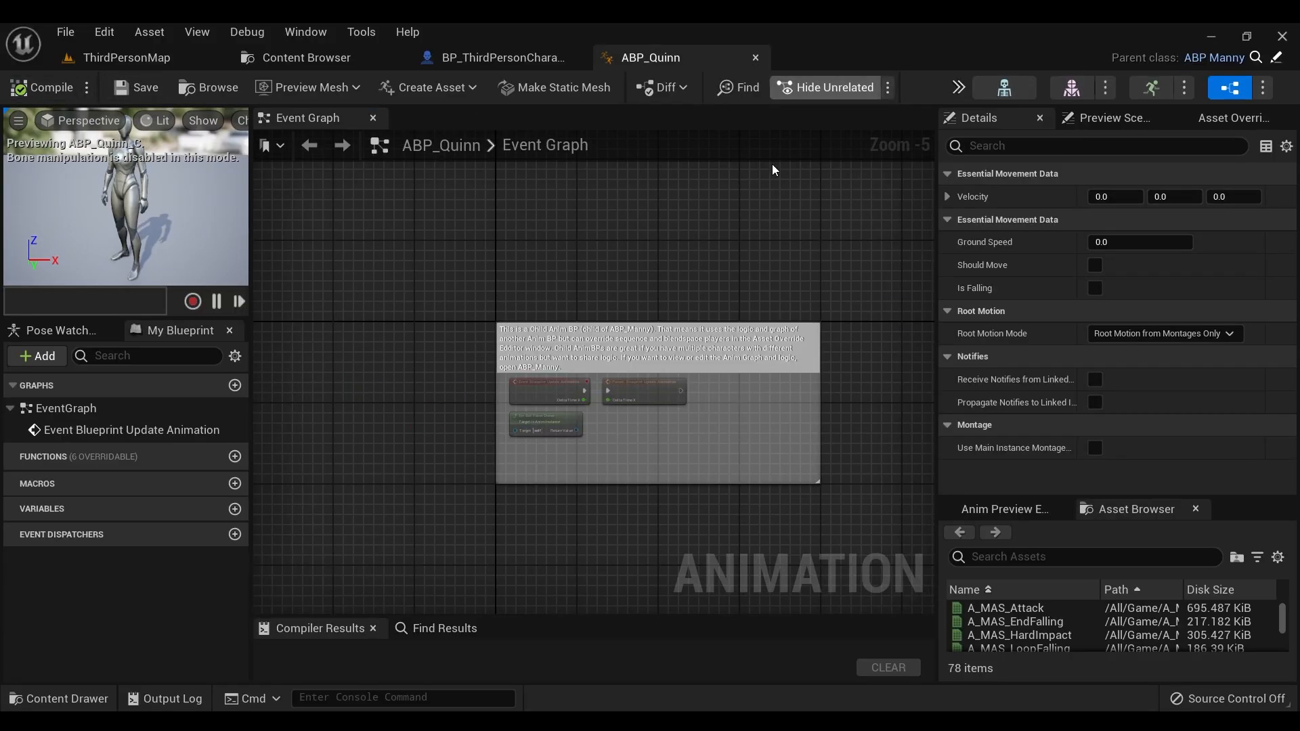
pyautogui.click(753, 59)
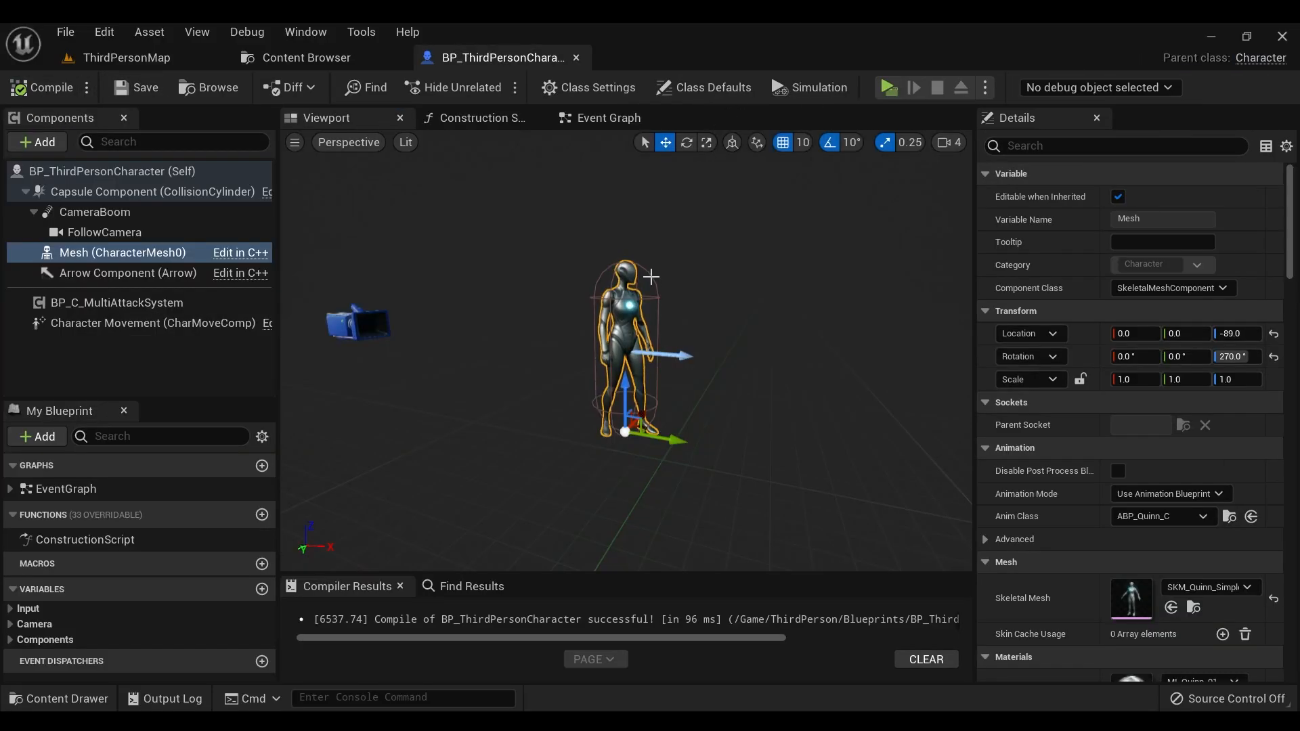
# Step: On the BP_C_MultiAttackSystem component, replace the AMHard Impact montage with the retargeted AM_MAS_HardImpact from the root Content folder
pyautogui.click(188, 302)
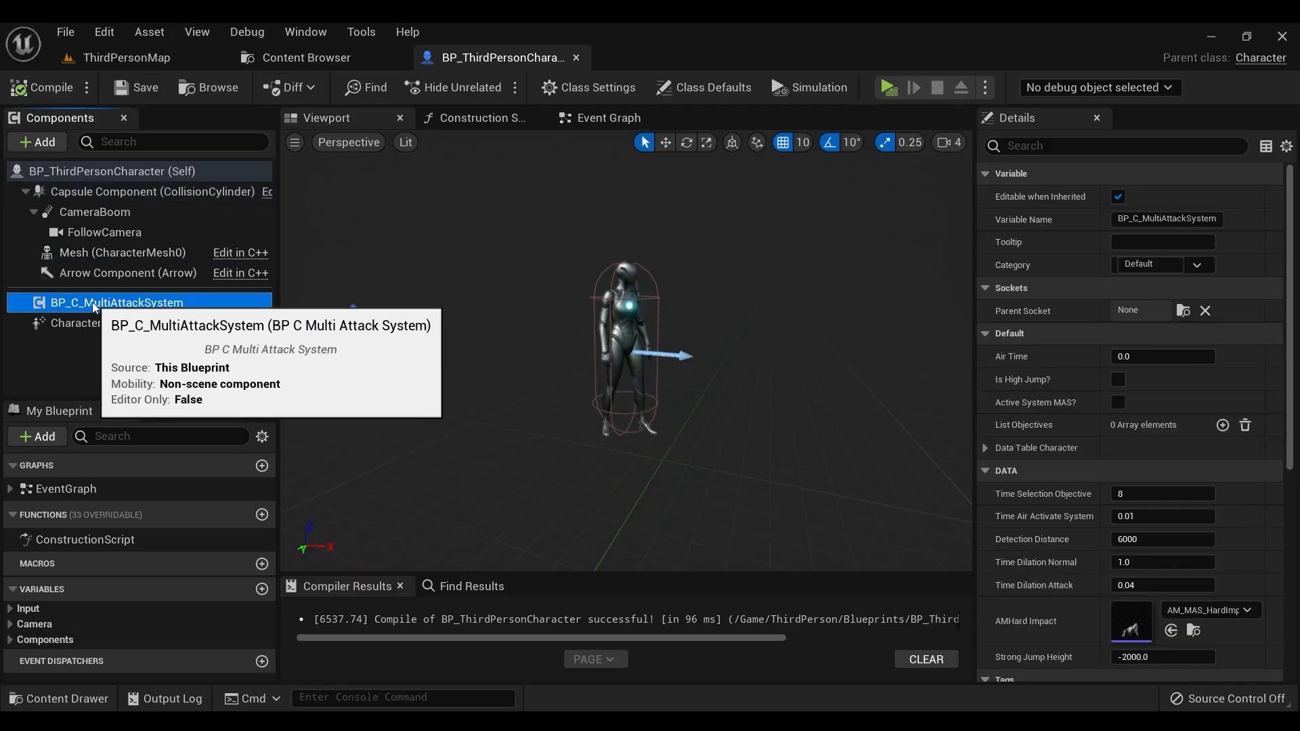
pyautogui.scroll(-5, 1083, 440)
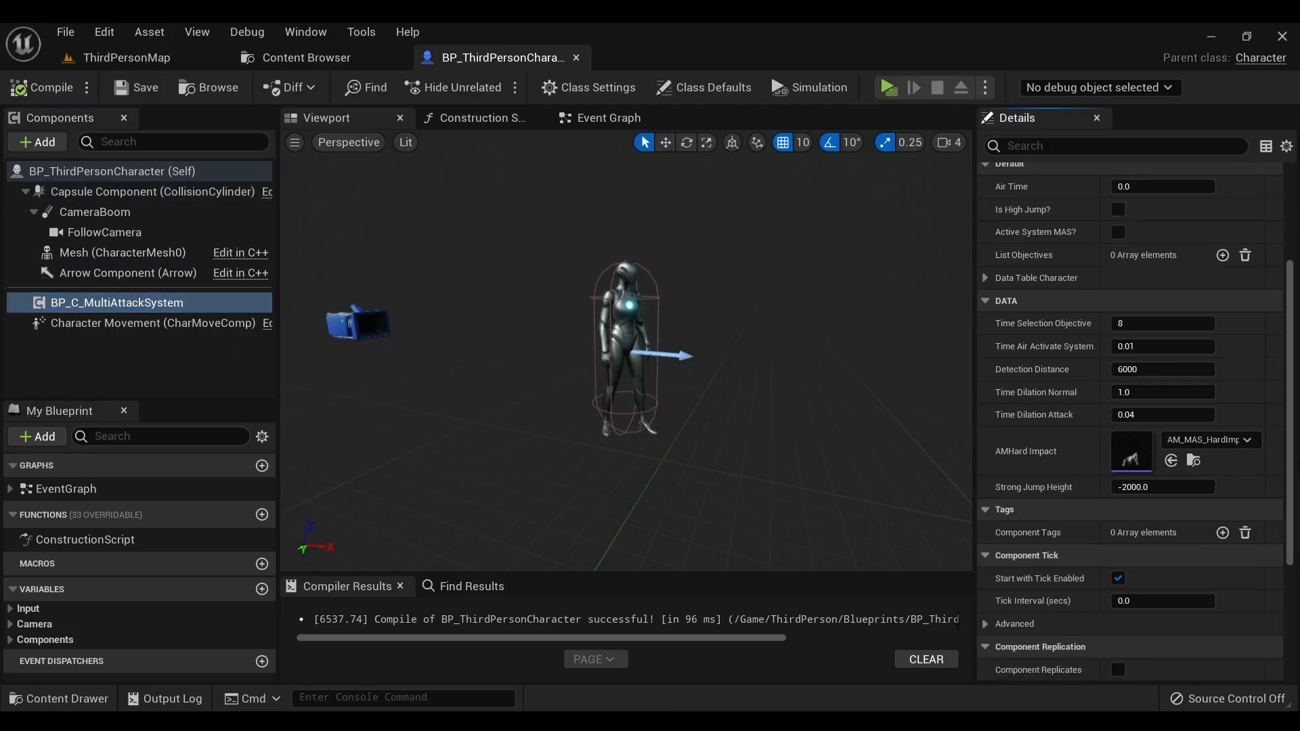
pyautogui.click(1209, 440)
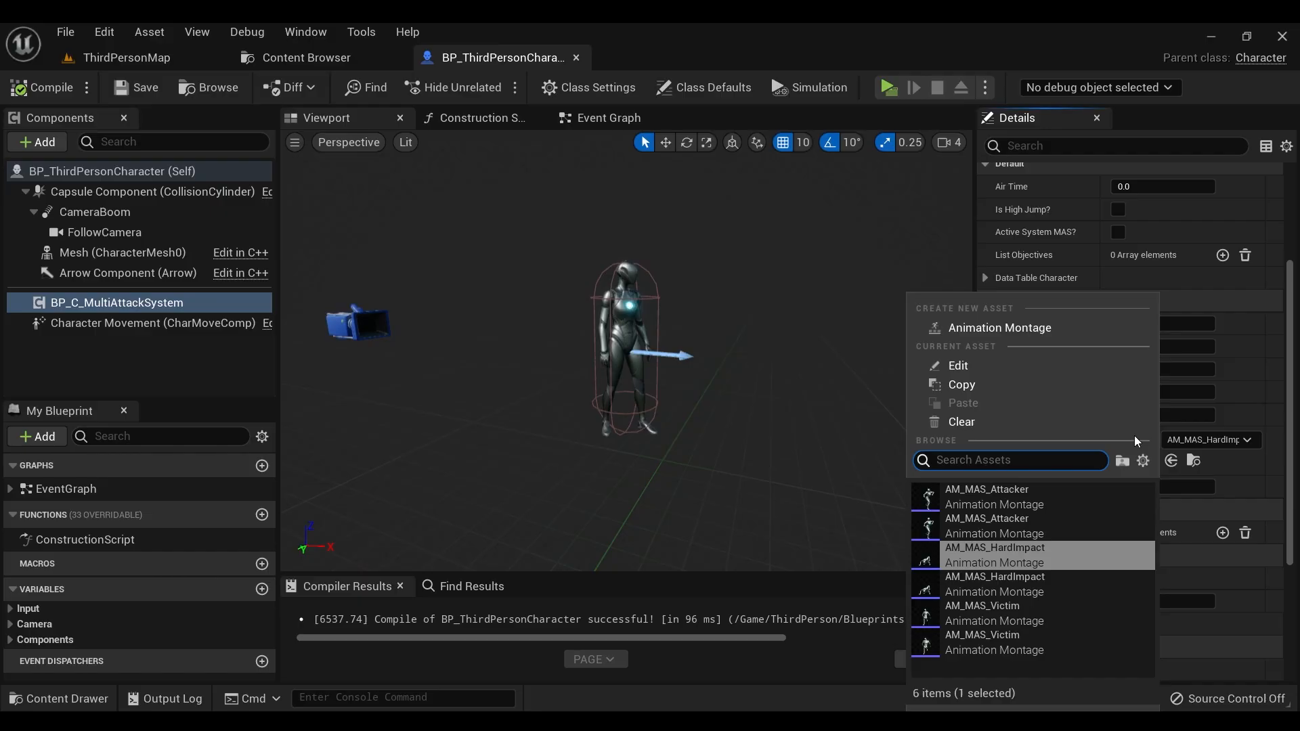
pyautogui.click(961, 424)
pyautogui.scroll(-6, 1272, 501)
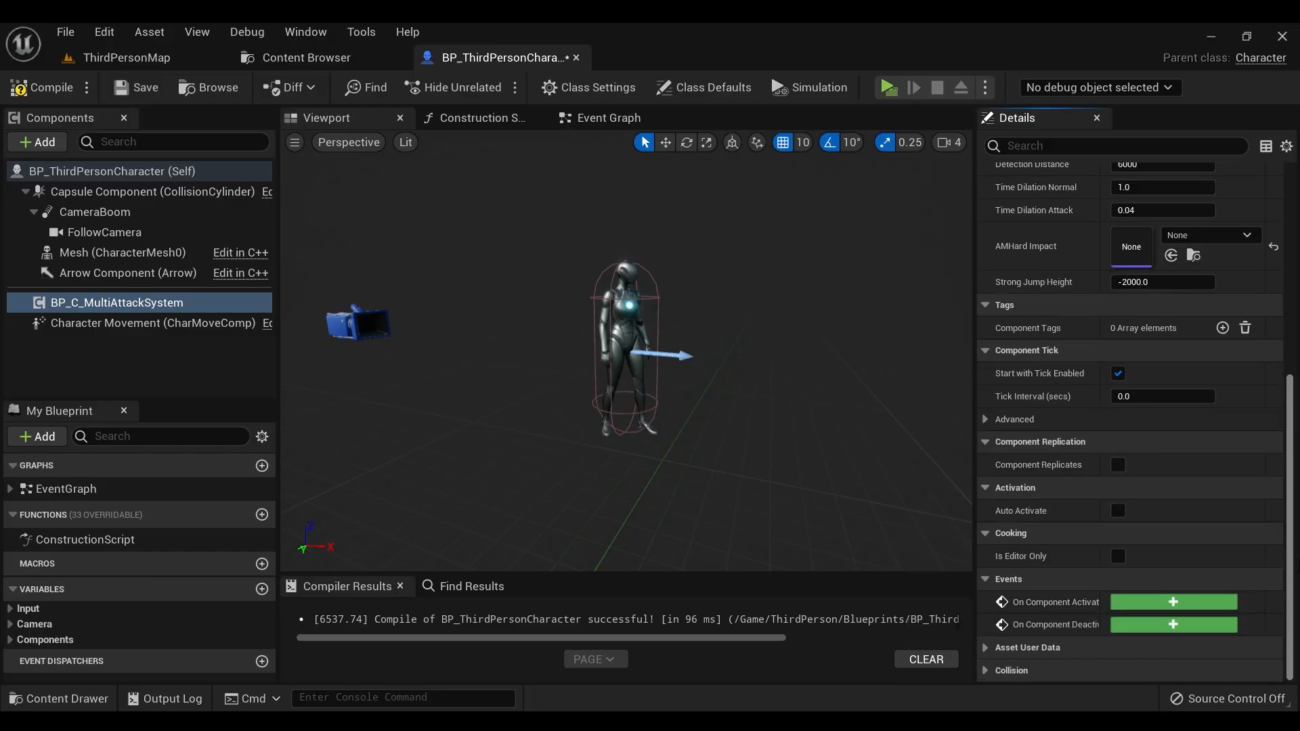
pyautogui.click(58, 699)
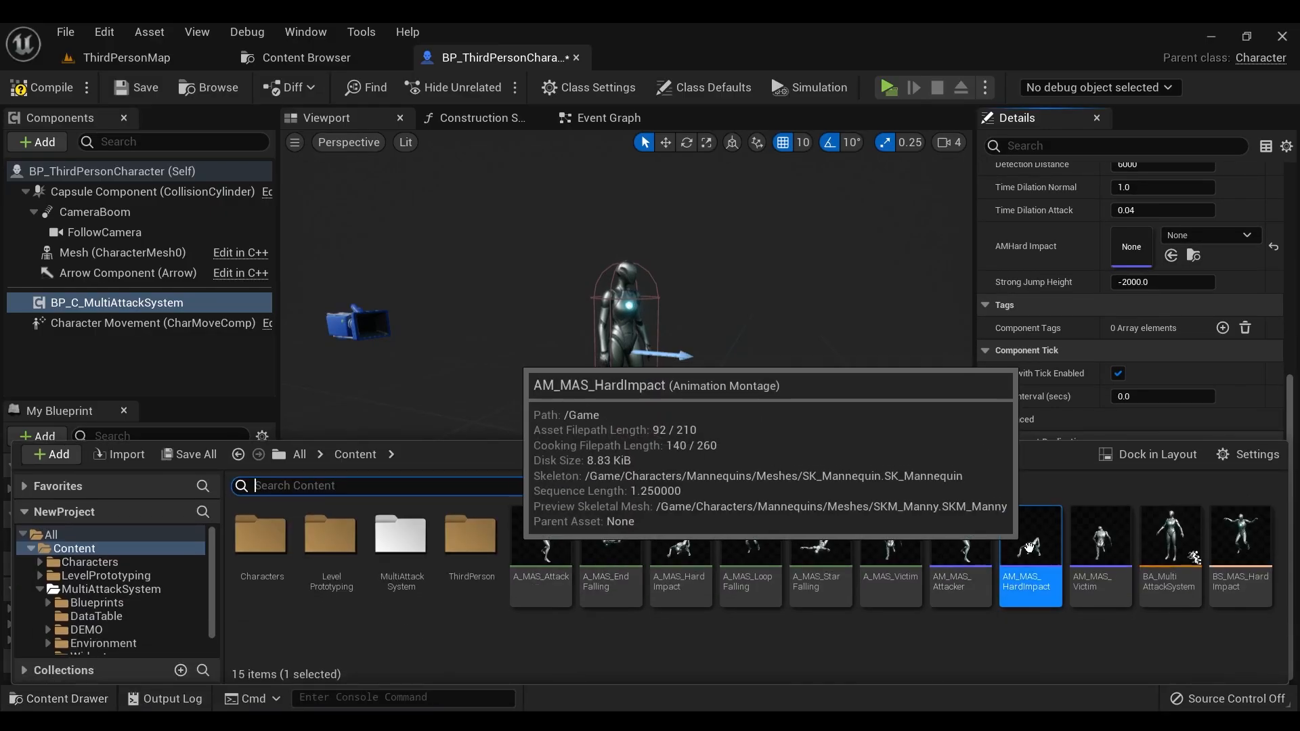
pyautogui.moveTo(1030, 542); pyautogui.dragTo(1131, 243)
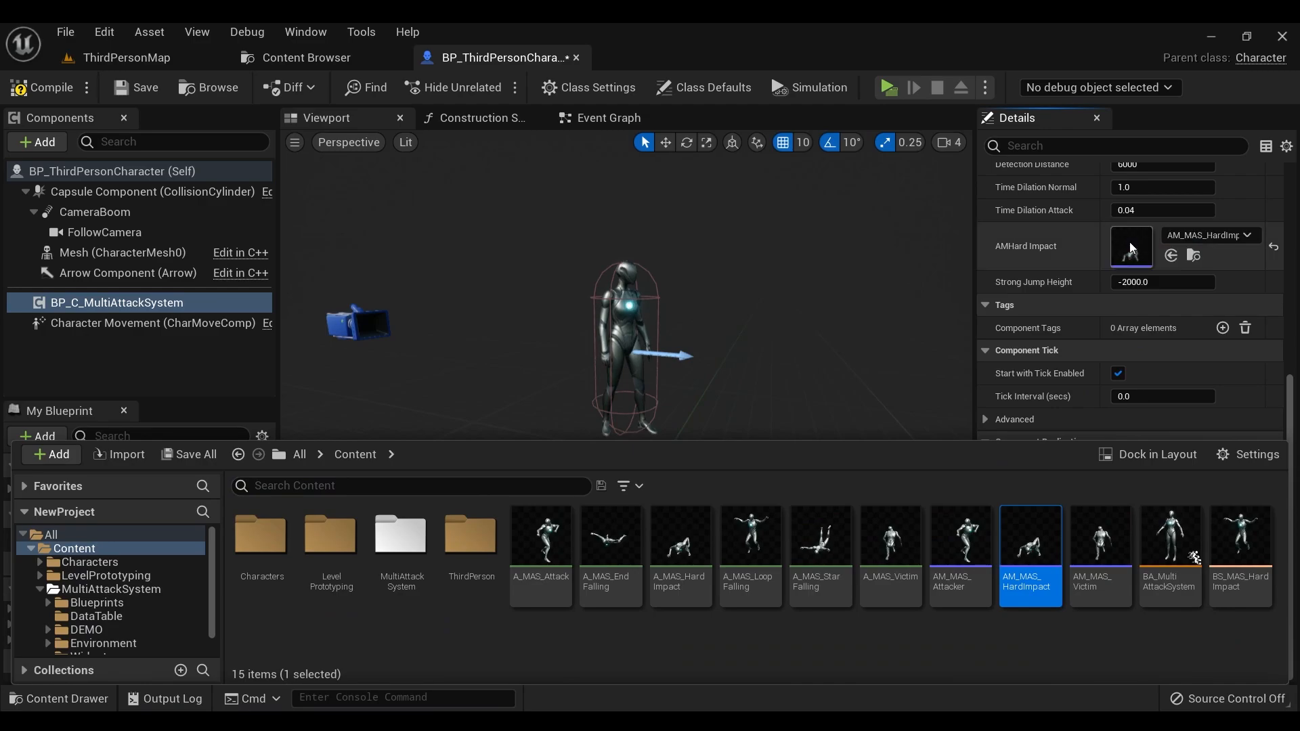
# Step: Compile and save BP_ThirdPersonCharacter, and close its editor and the Content Browser to return to ThirdPersonMap
pyautogui.click(41, 87)
pyautogui.click(139, 87)
pyautogui.click(576, 59)
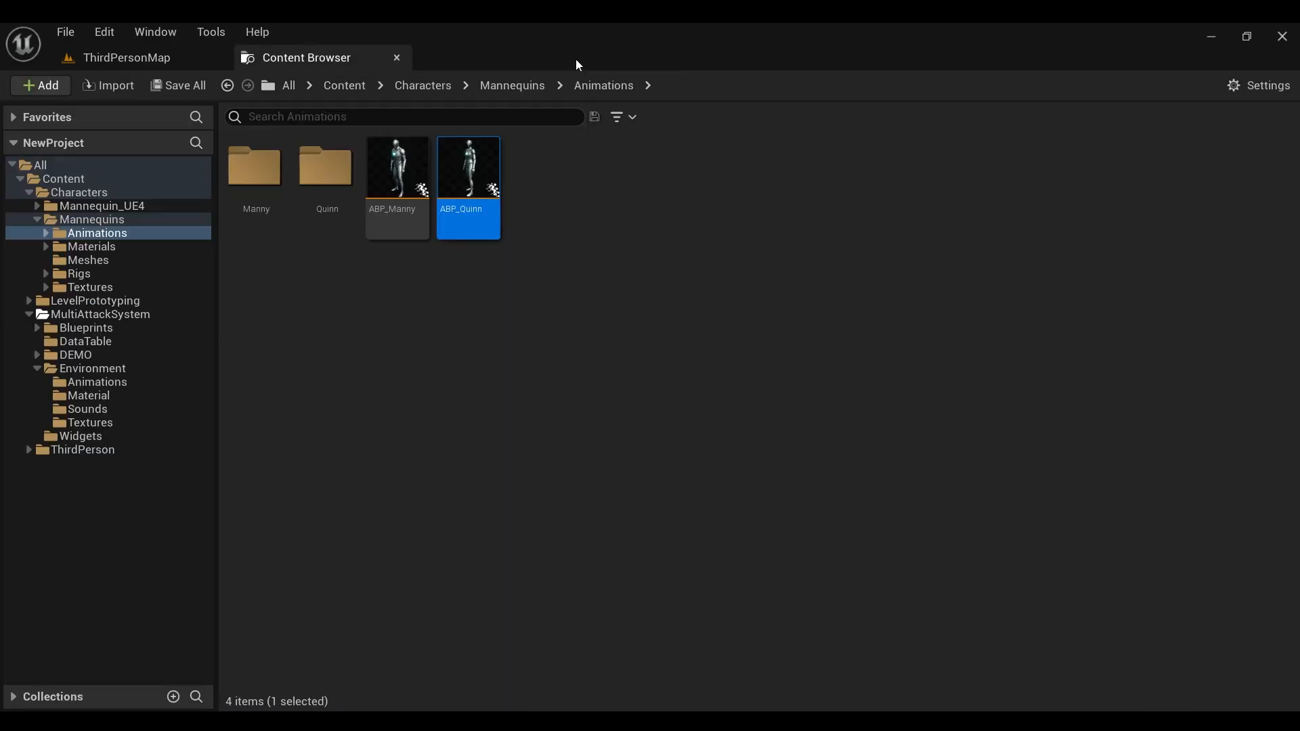
pyautogui.click(397, 57)
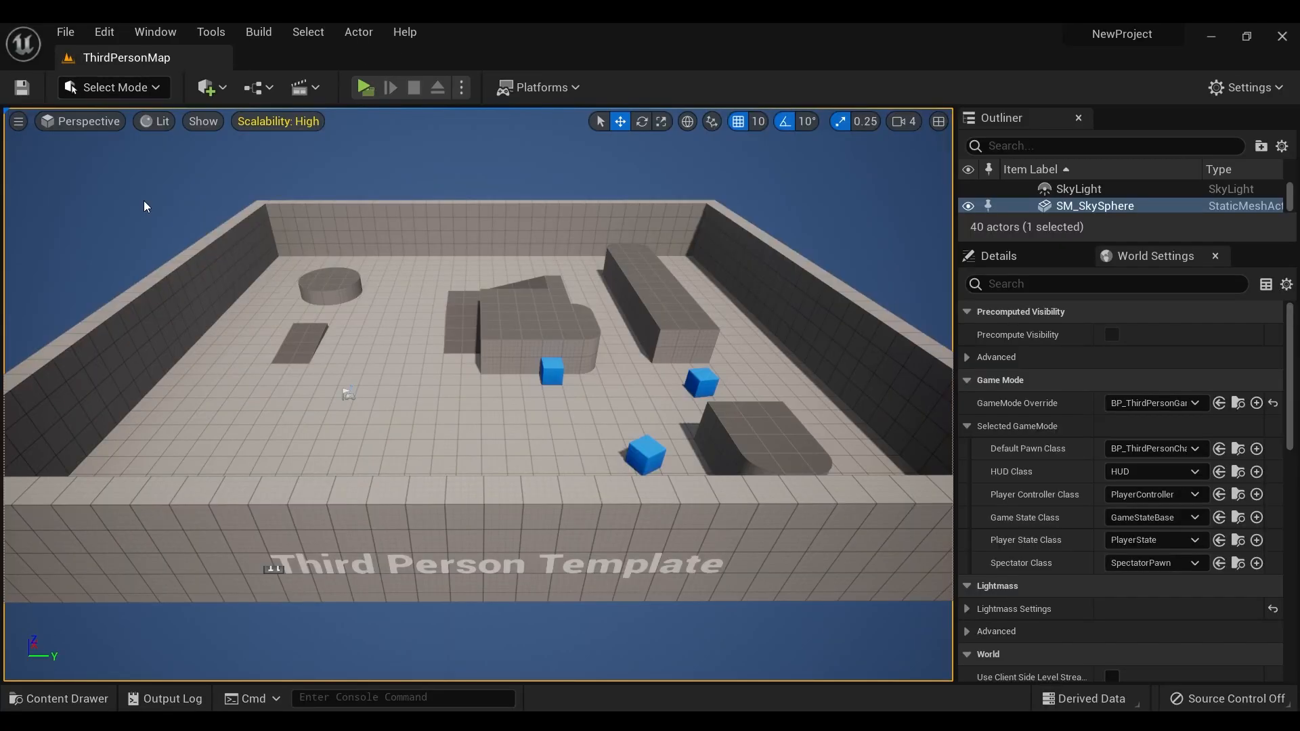
# Step: Open the DT_MultiAttackSystem data table from the MultiAttackSystem/DataTable folder
pyautogui.click(66, 698)
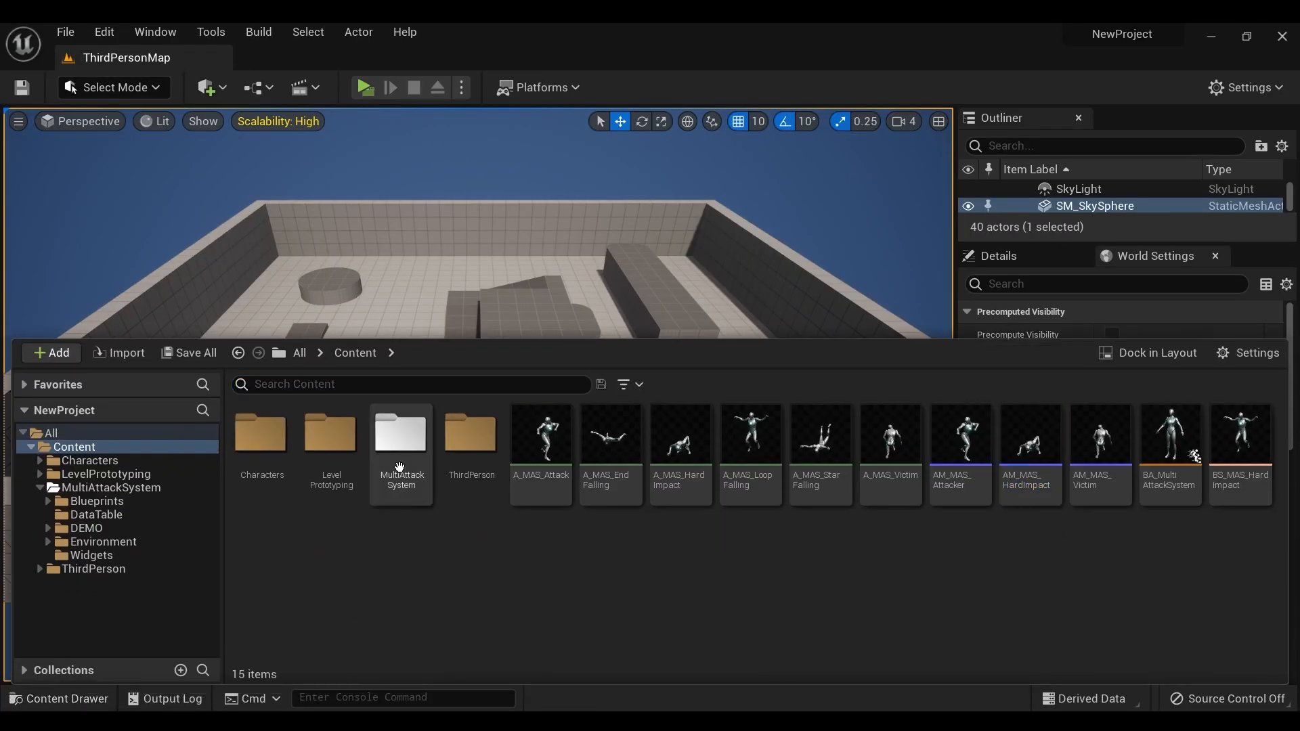
pyautogui.doubleClick(399, 437)
pyautogui.doubleClick(332, 440)
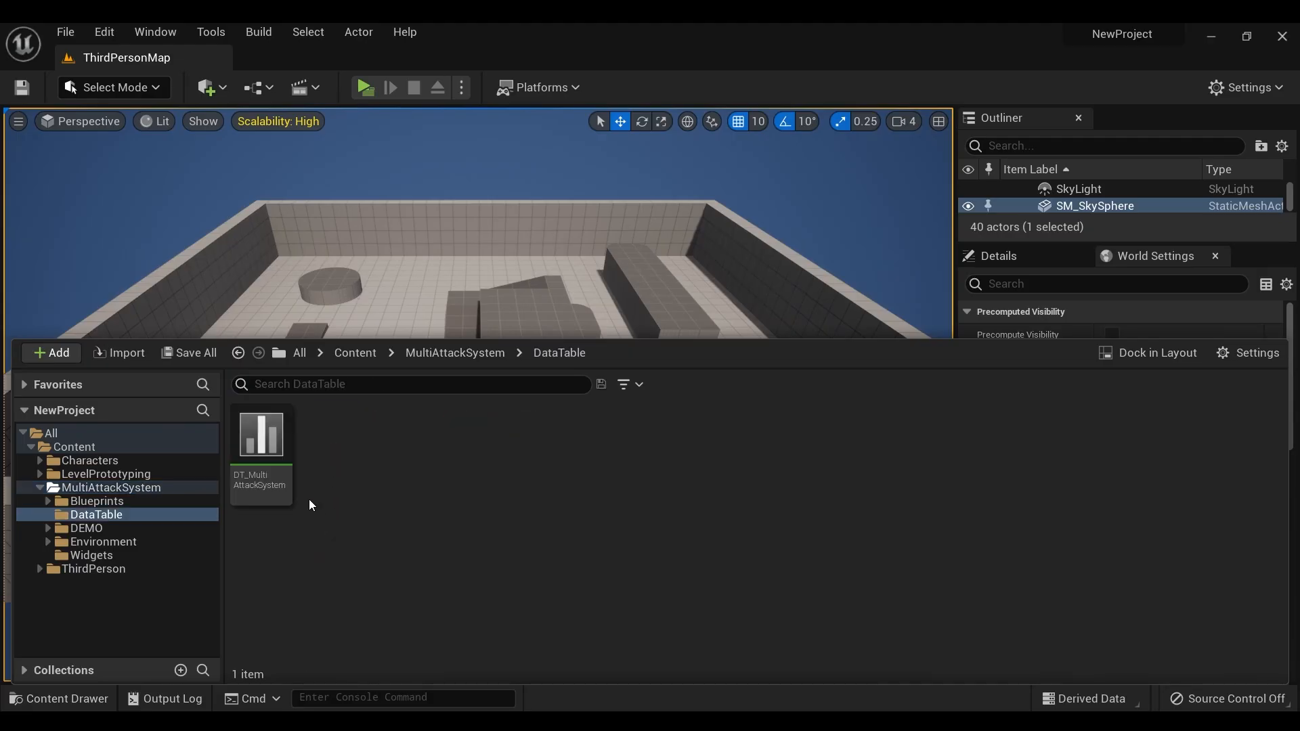
pyautogui.doubleClick(263, 440)
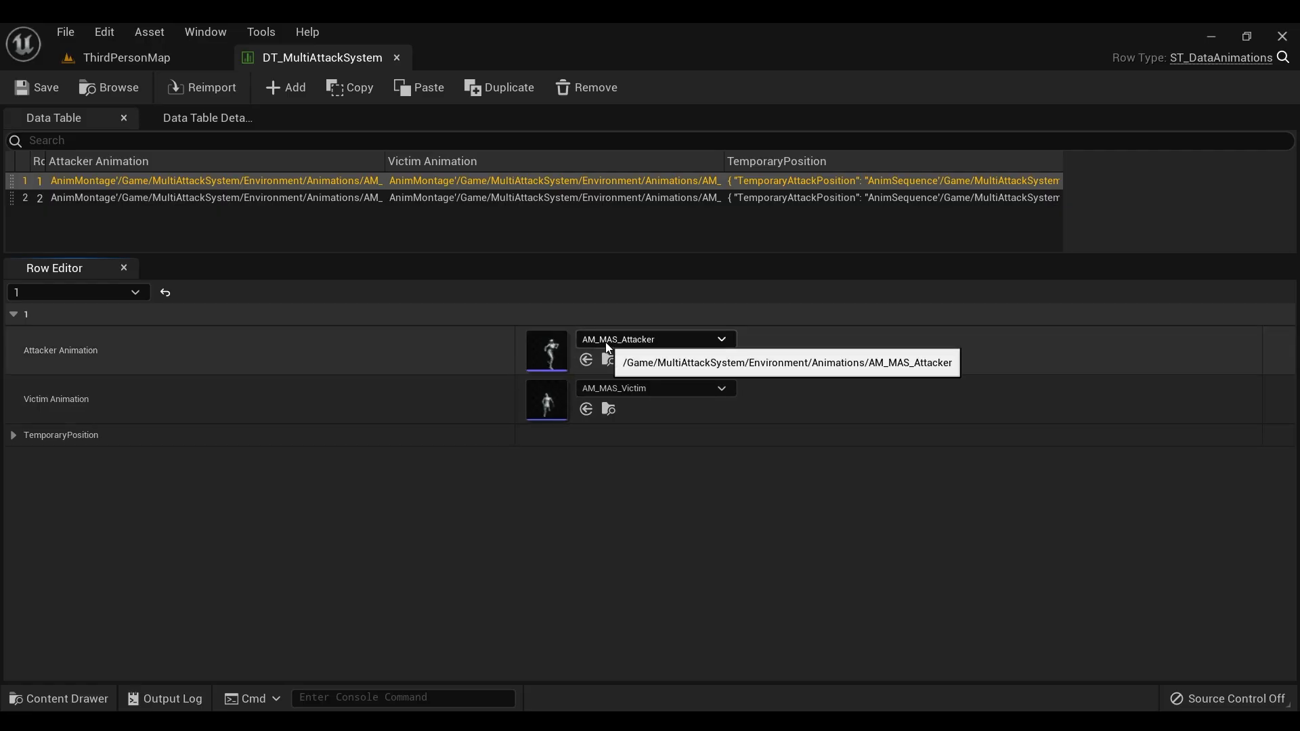
# Step: Replace row 1's Attacker Animation with the retargeted AM_MAS_Attacker montage from the root Content folder
pyautogui.click(721, 339)
pyautogui.click(774, 420)
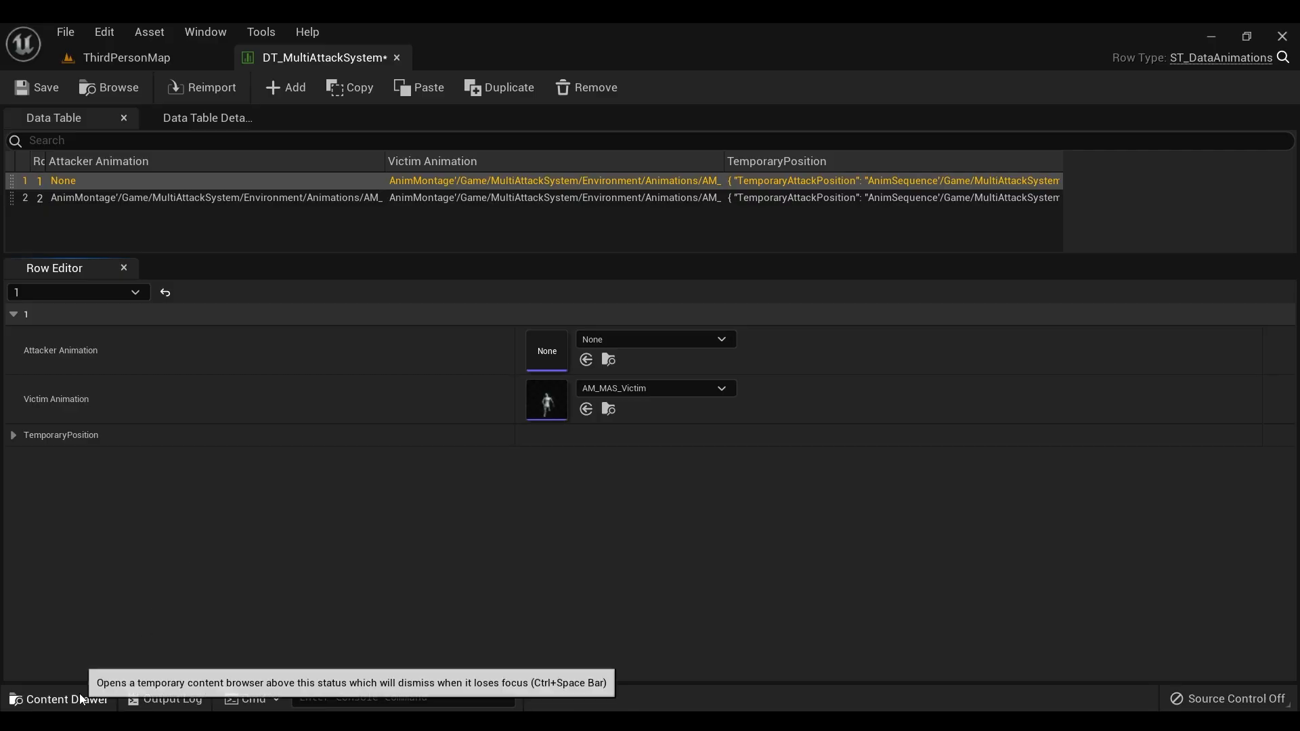
pyautogui.click(75, 698)
pyautogui.click(355, 468)
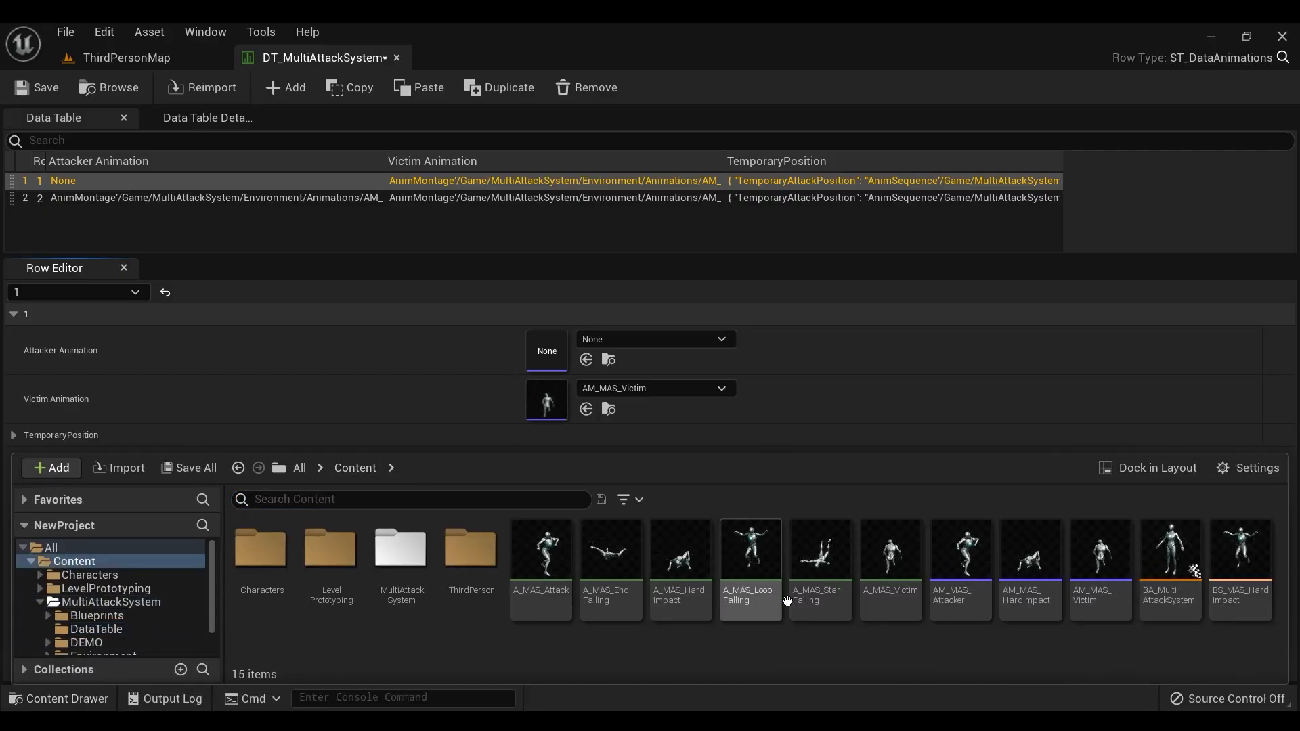
pyautogui.moveTo(961, 559); pyautogui.dragTo(560, 349)
# Step: Replace row 1's Victim Animation with the retargeted AM_MAS_Victim montage from the root Content folder
pyautogui.click(596, 387)
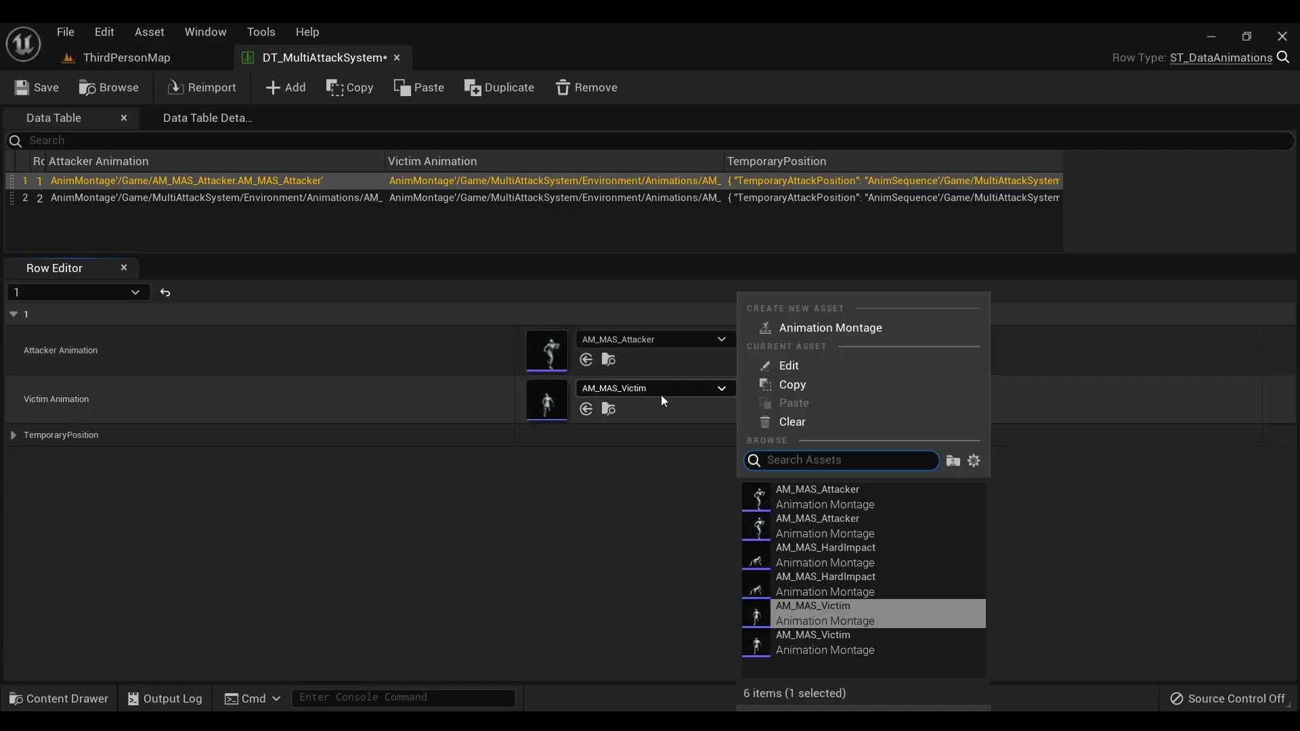
pyautogui.click(792, 423)
pyautogui.click(61, 698)
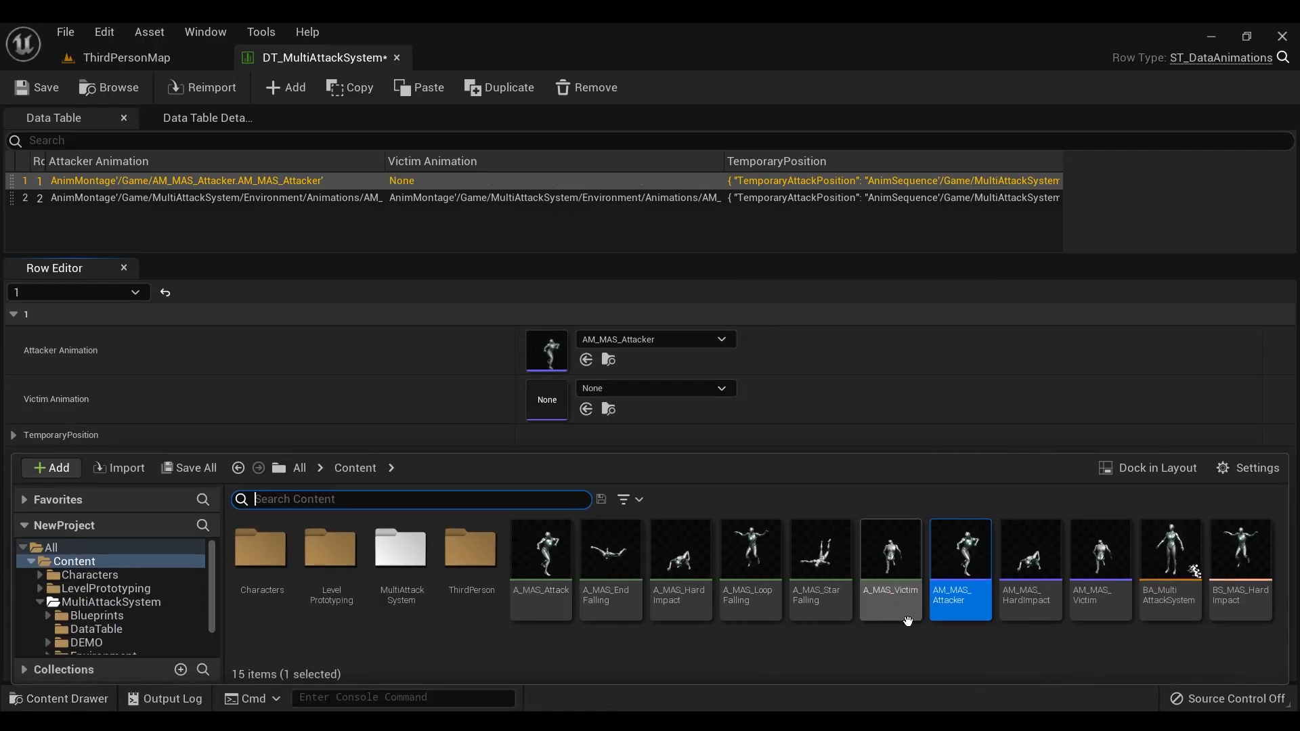
pyautogui.click(1100, 562)
pyautogui.moveTo(1100, 562); pyautogui.dragTo(574, 395)
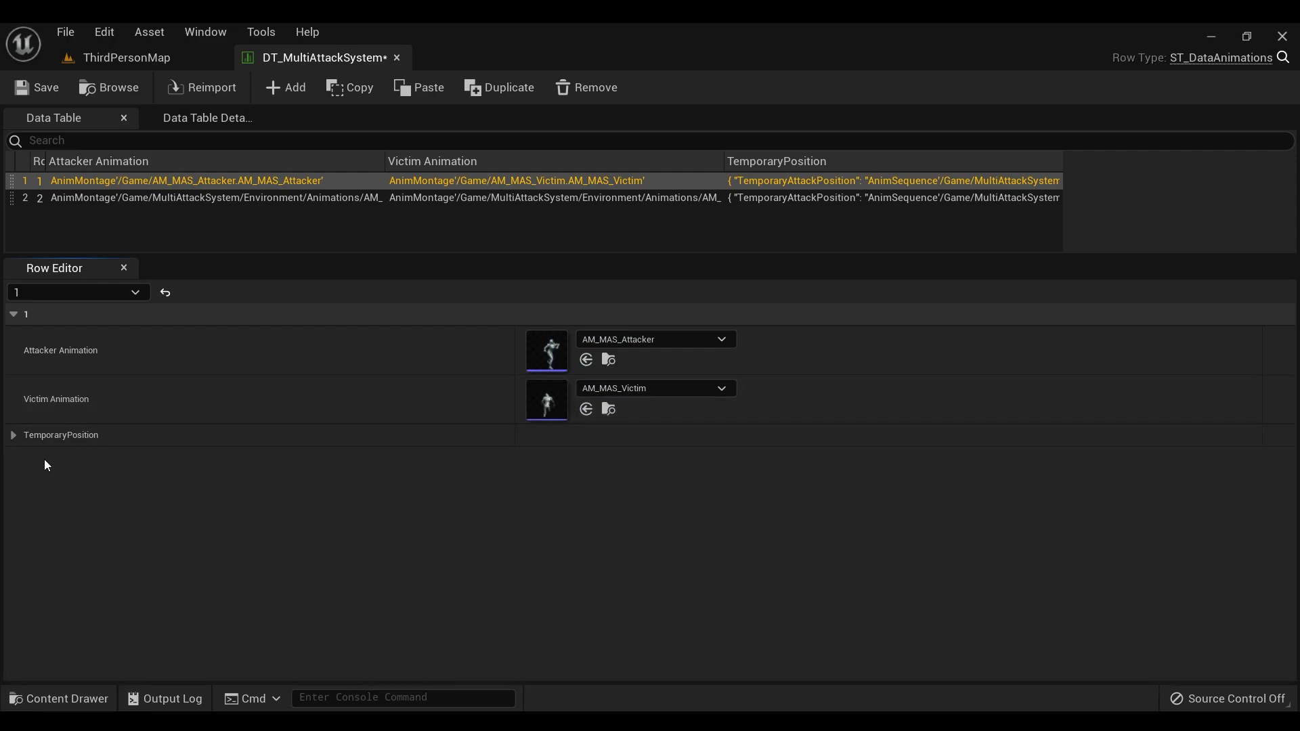
# Step: Set row 1's TemporaryAttackPosition to MM_Jump from Characters/Mannequins/Animations/Manny and save the data table
pyautogui.click(14, 436)
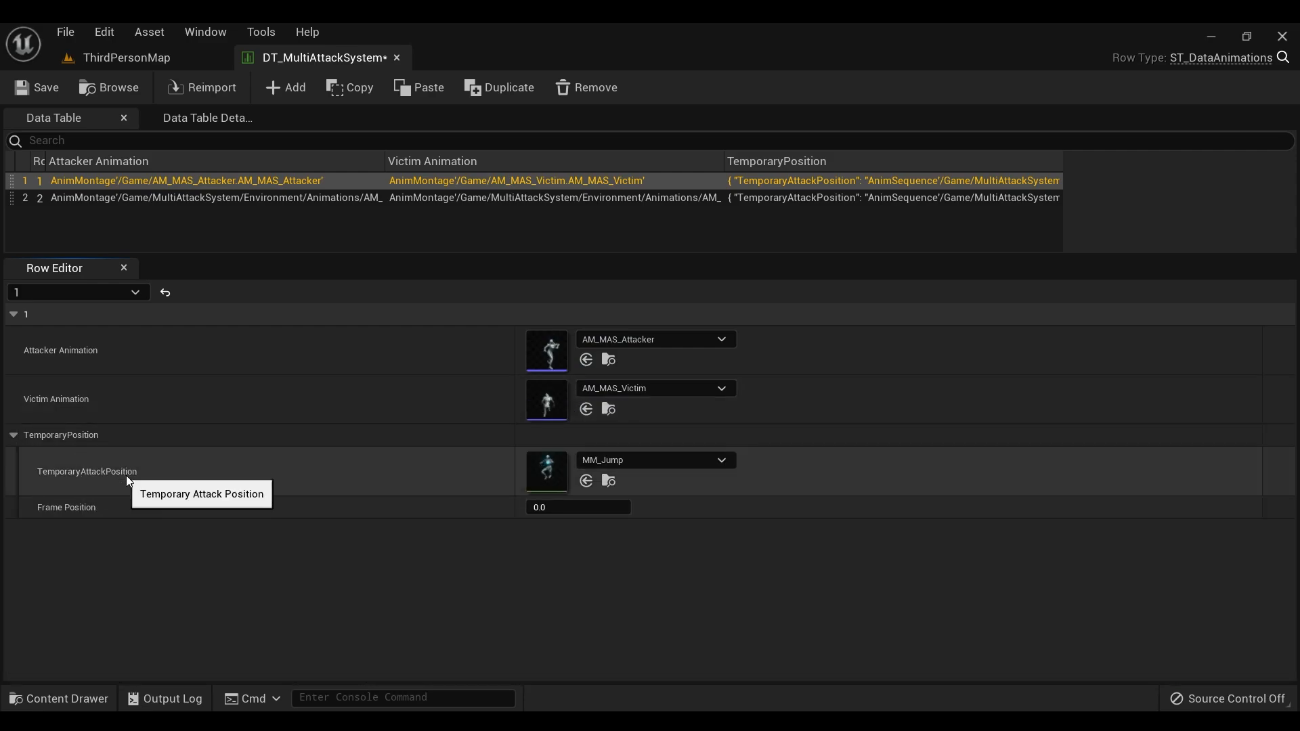
pyautogui.click(598, 460)
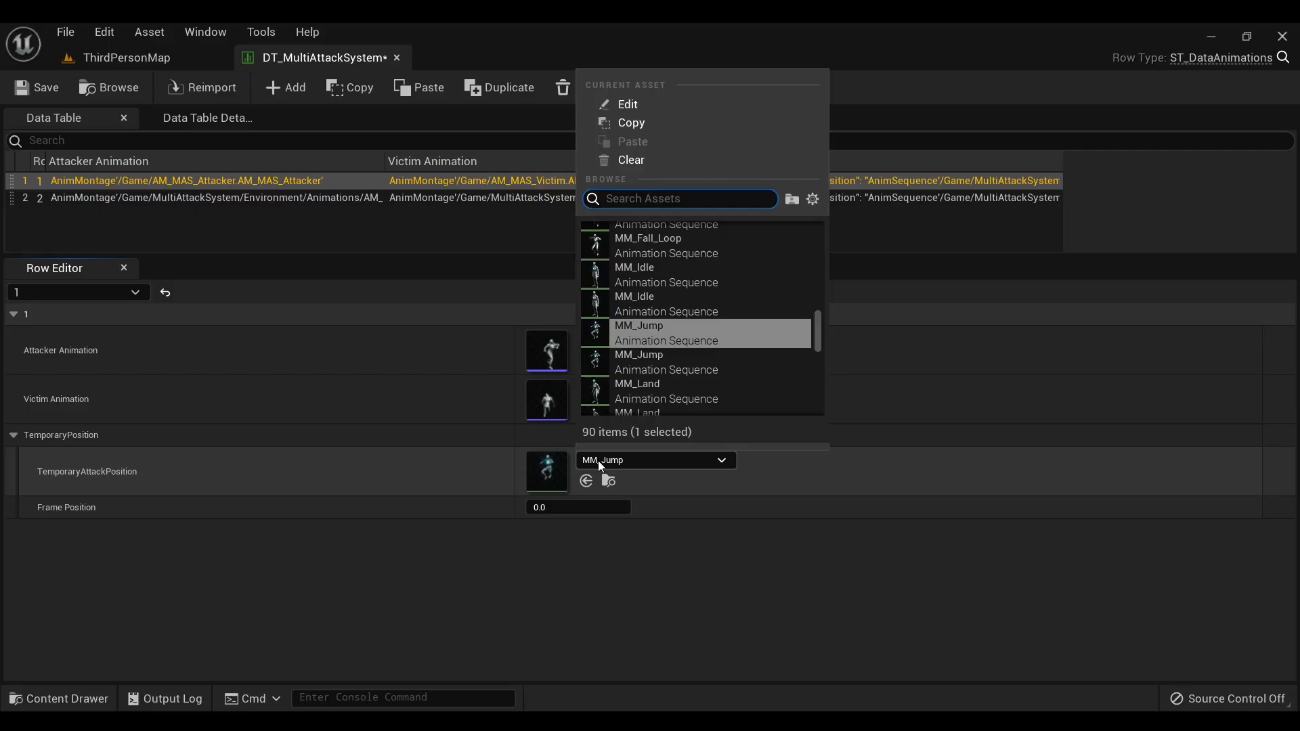
pyautogui.click(631, 160)
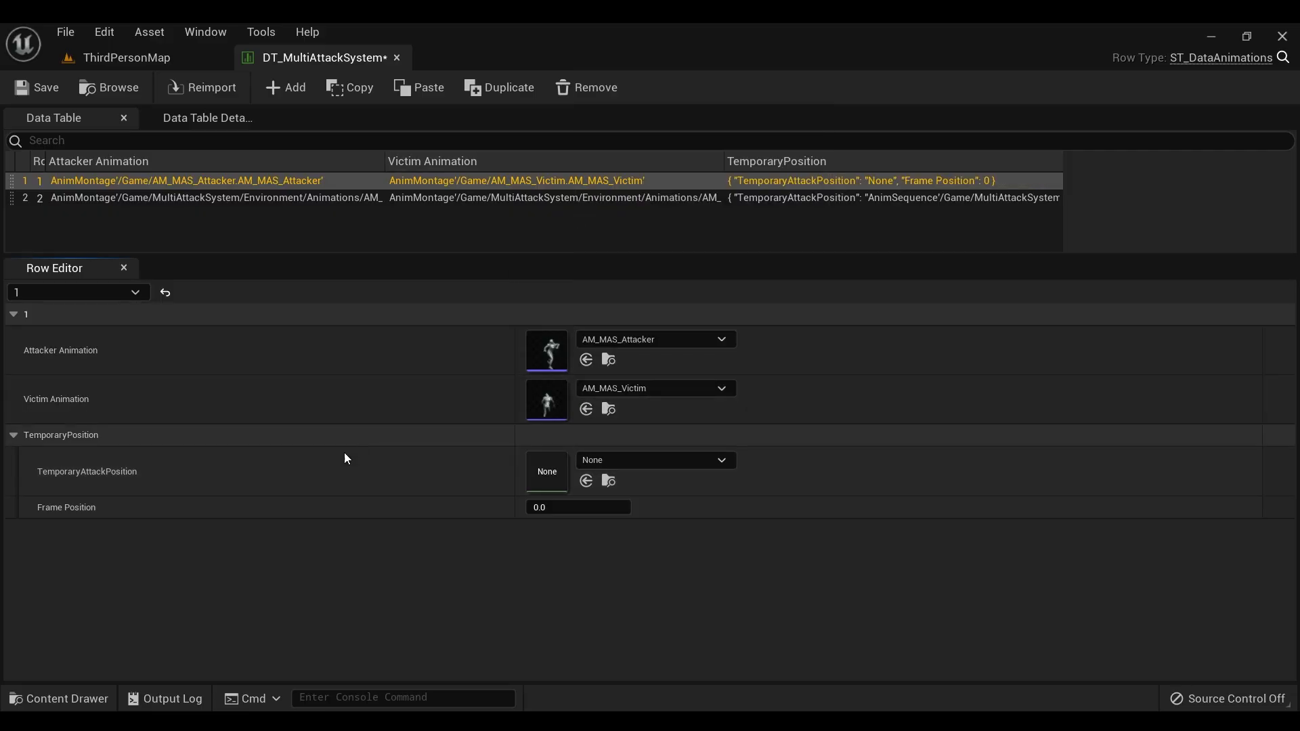
pyautogui.click(61, 698)
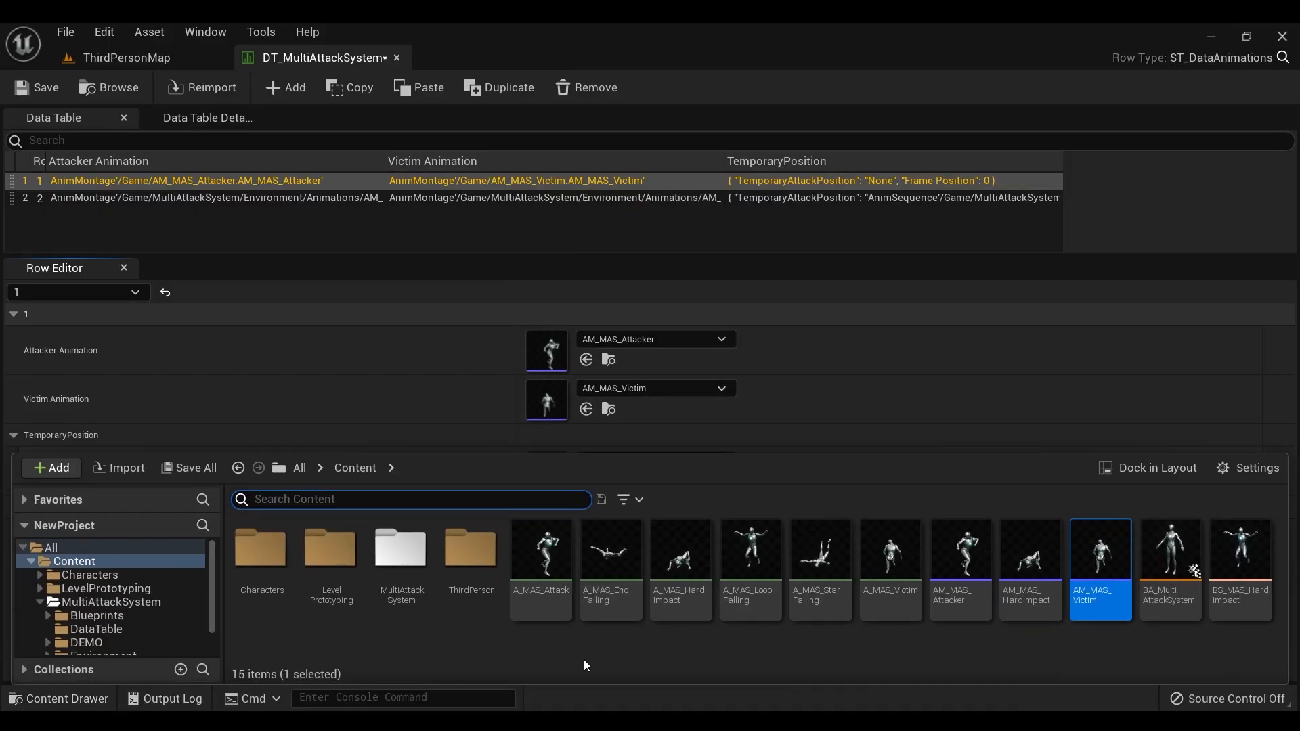
pyautogui.doubleClick(260, 549)
pyautogui.doubleClick(329, 572)
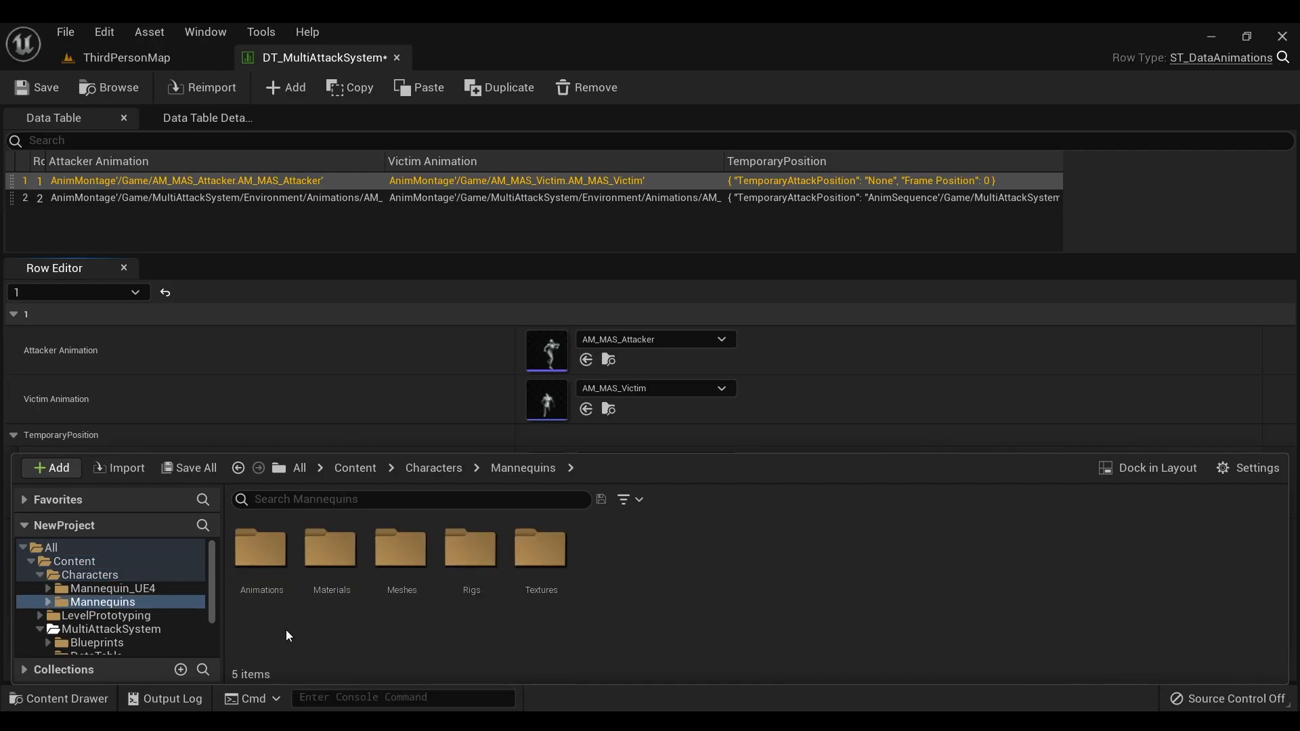
pyautogui.doubleClick(262, 562)
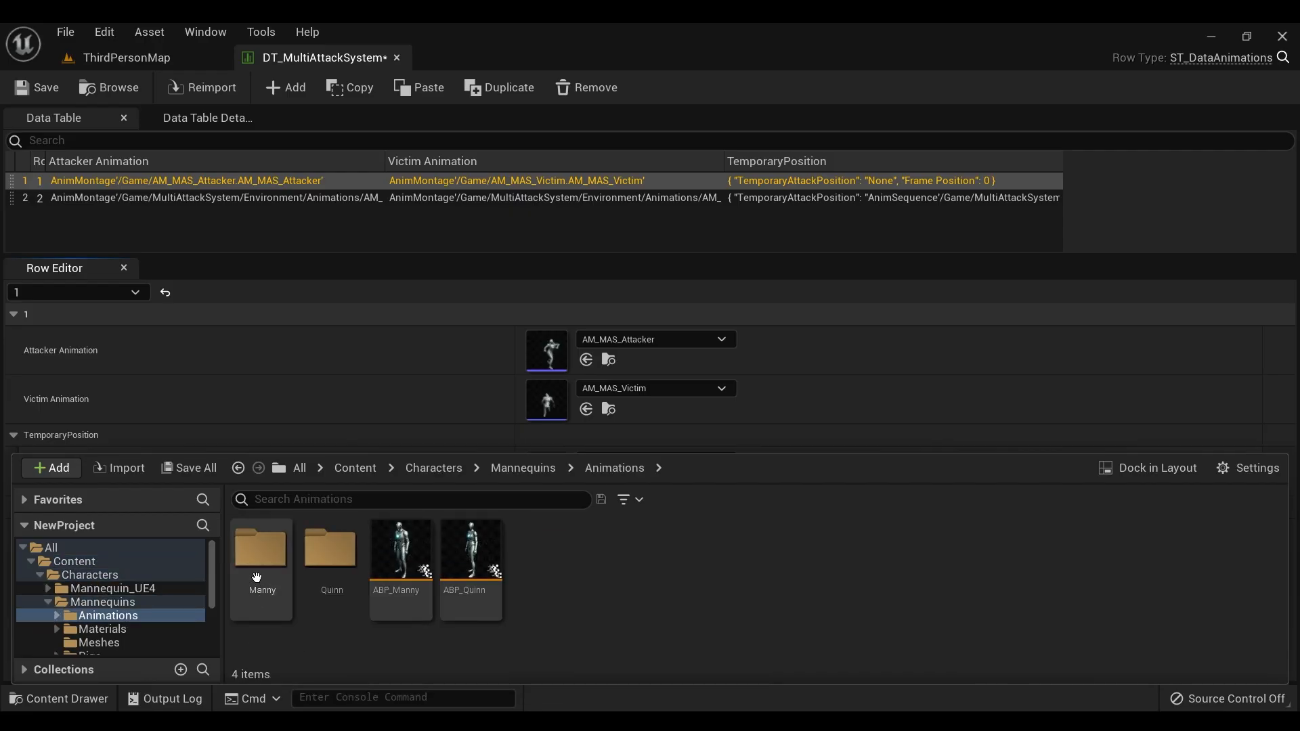
pyautogui.doubleClick(256, 577)
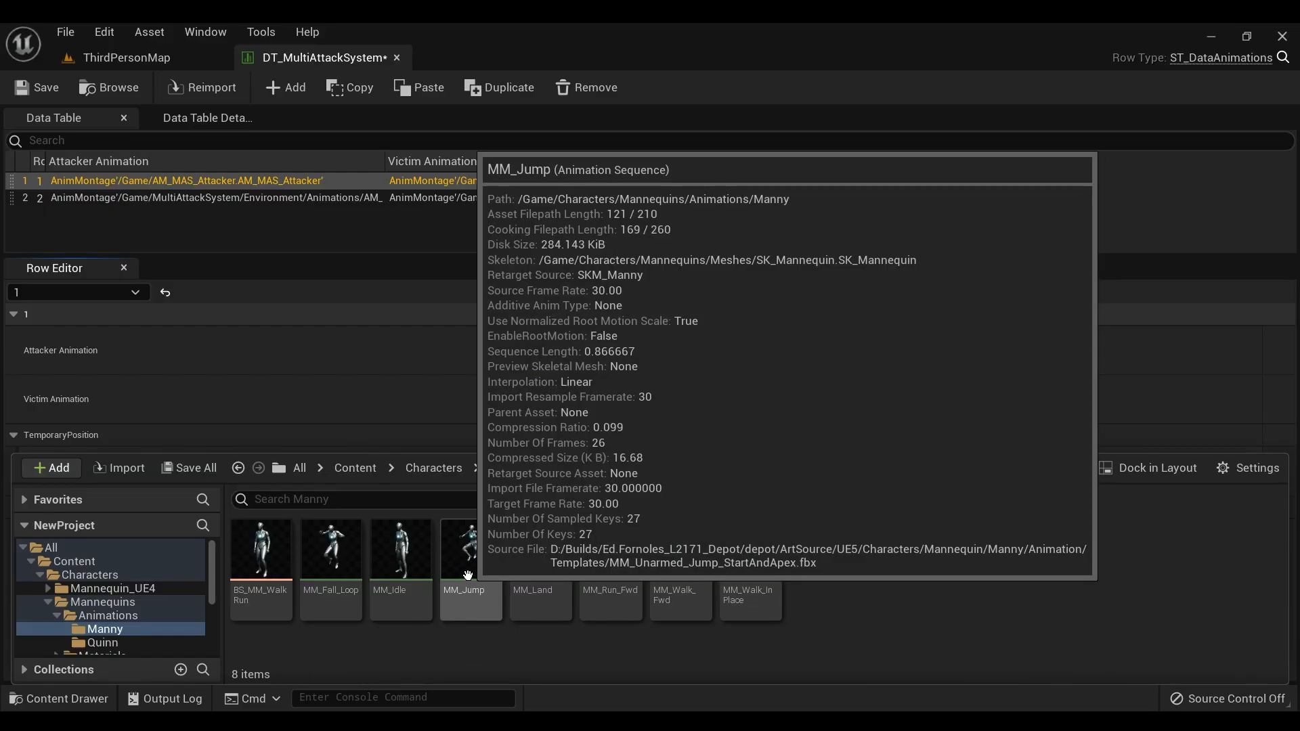
pyautogui.click(468, 574)
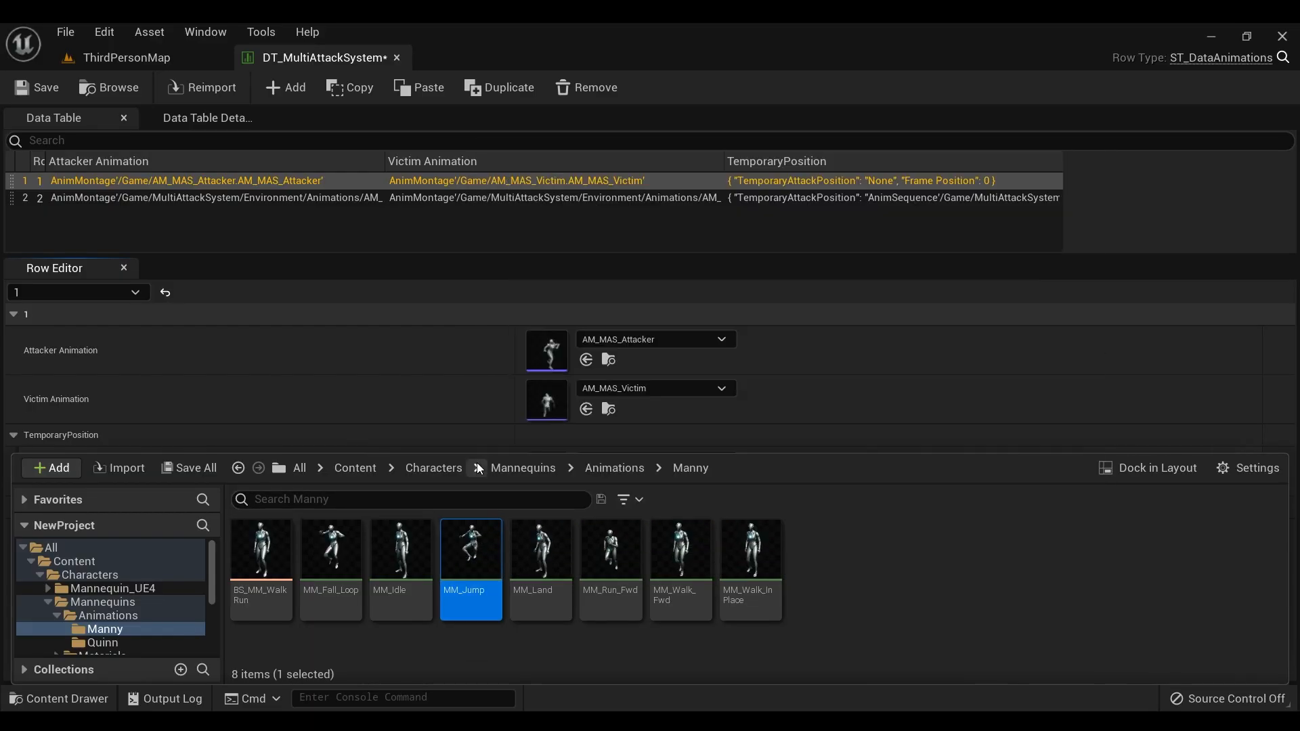
pyautogui.click(440, 421)
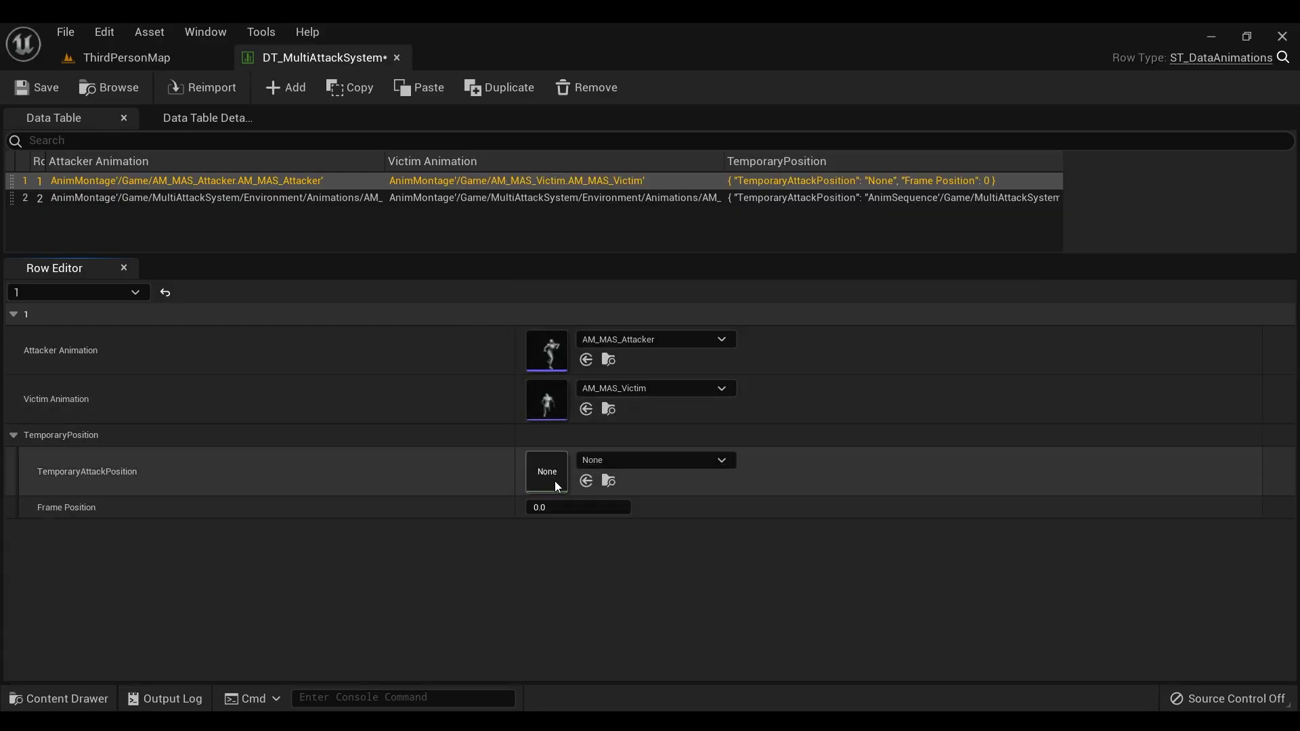
pyautogui.click(586, 480)
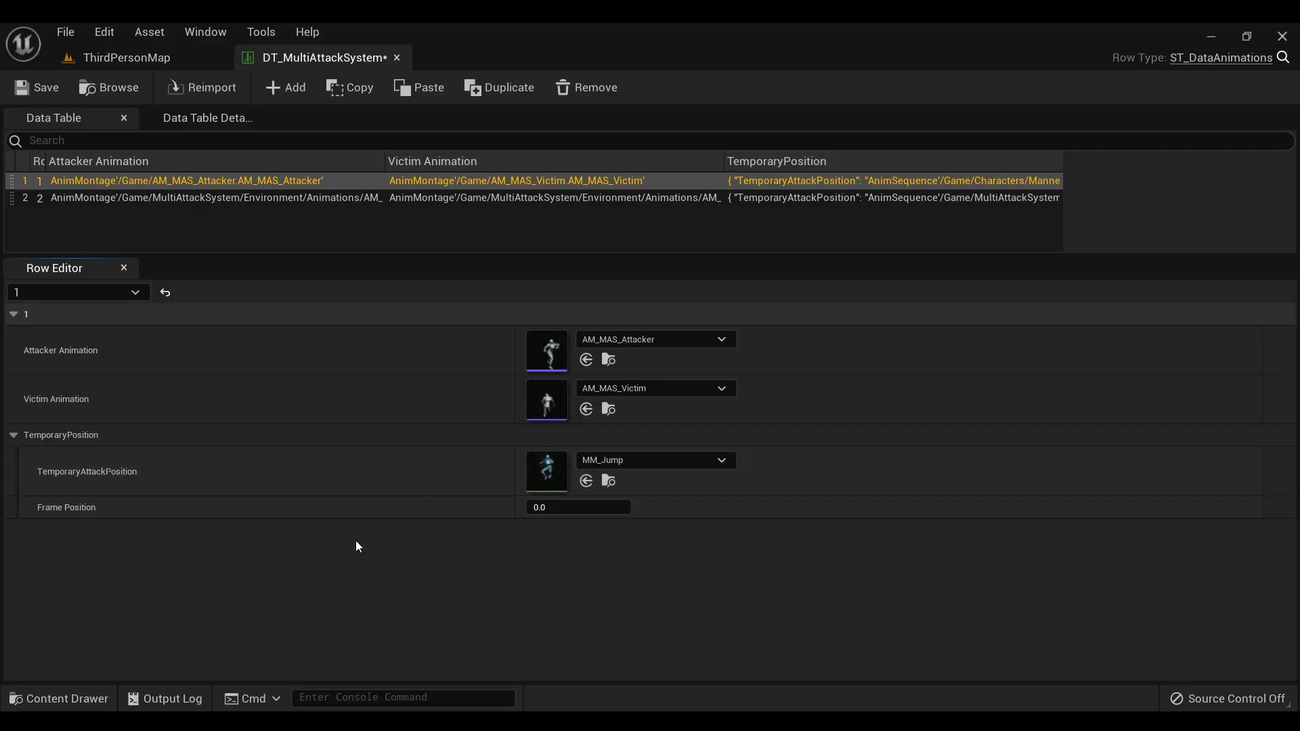
pyautogui.click(32, 89)
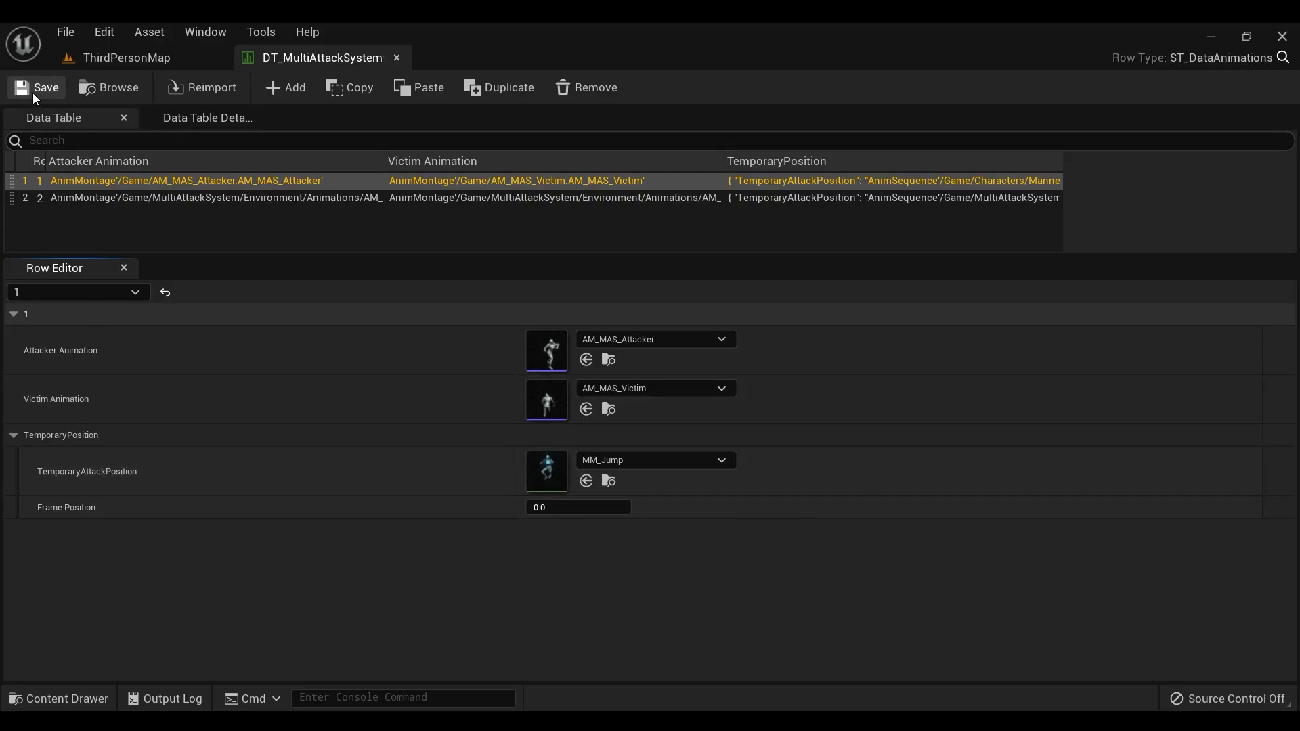
# Step: Clear the Attacker Animation, Victim Animation and TemporaryAttackPosition assets of data table row 2
pyautogui.click(72, 198)
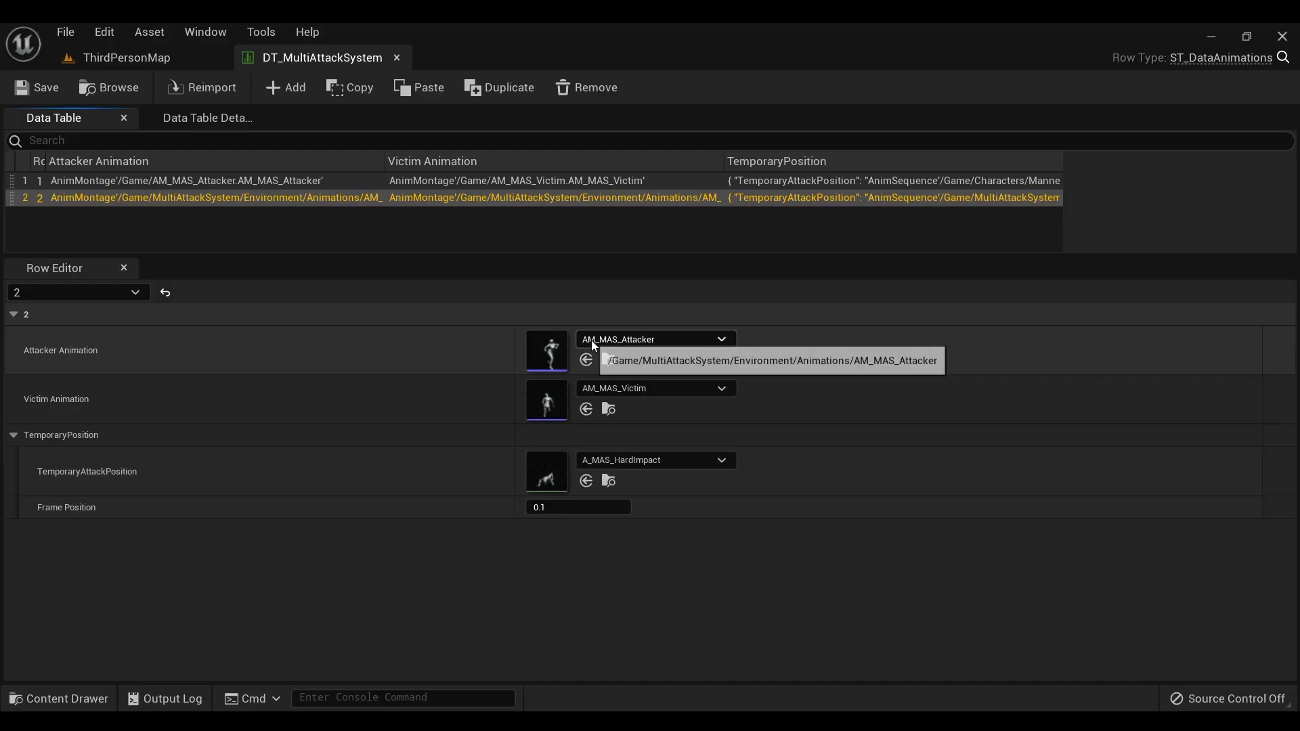
pyautogui.click(650, 339)
pyautogui.click(757, 422)
pyautogui.click(660, 386)
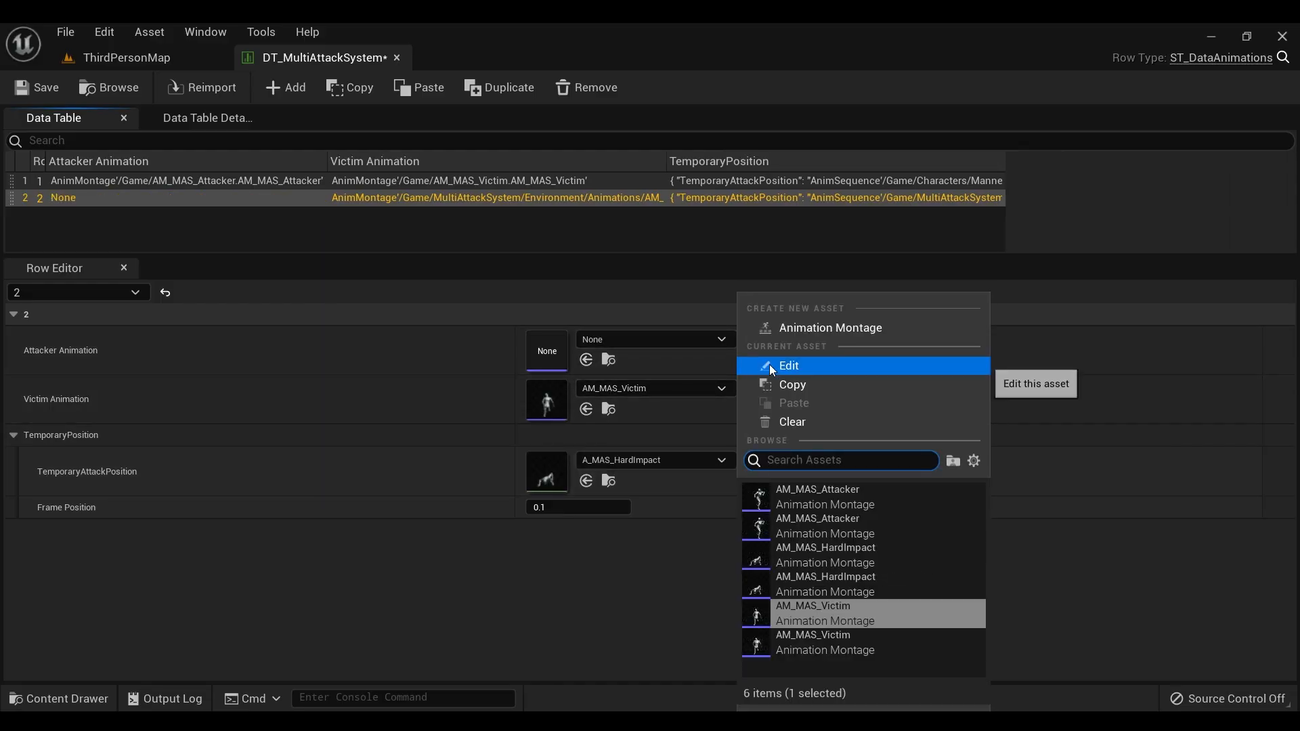
pyautogui.click(771, 421)
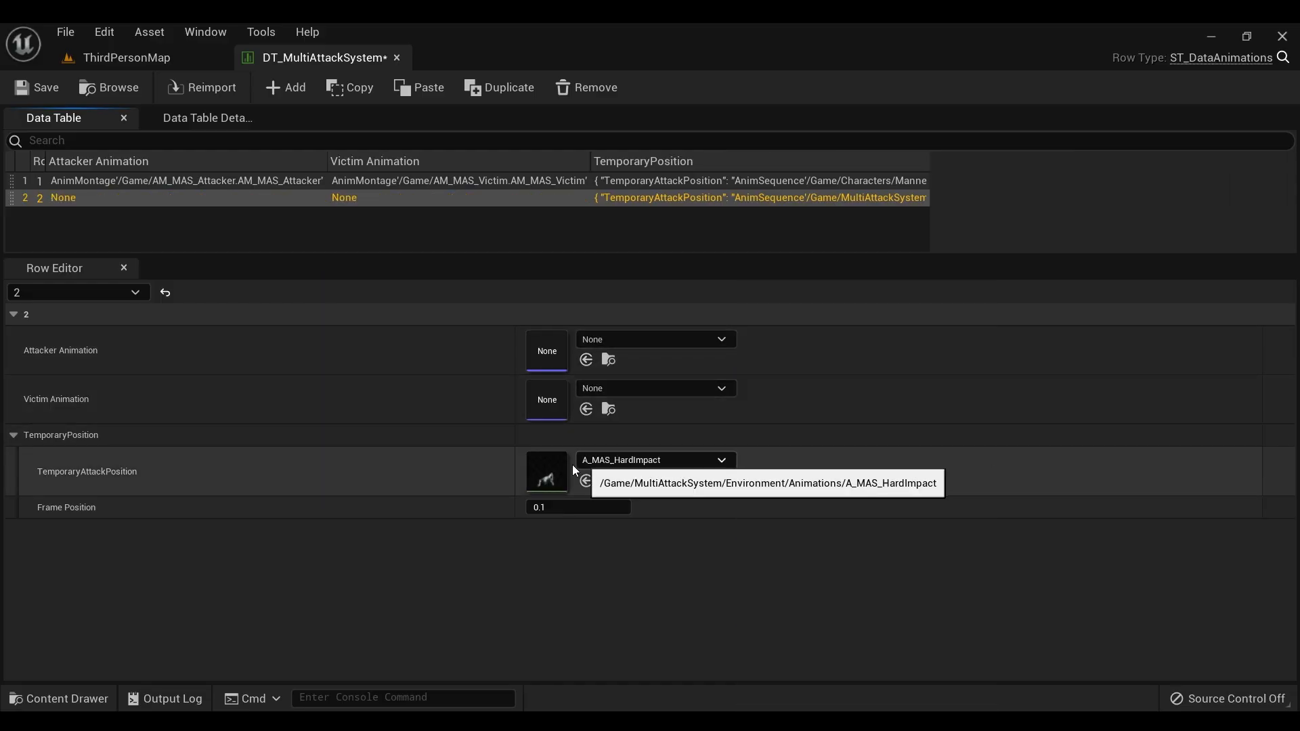
pyautogui.click(603, 461)
pyautogui.click(626, 160)
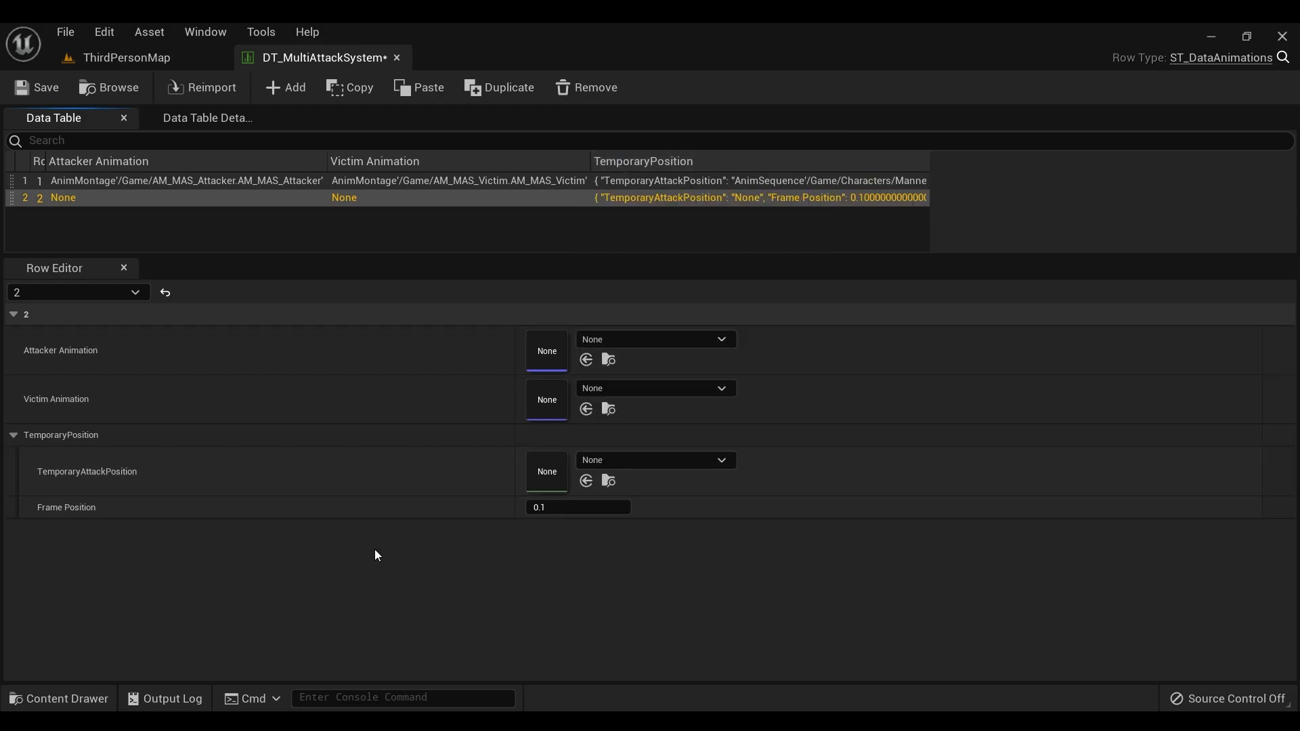
# Step: Set row 2's TemporaryAttackPosition to the A_MAS_HardImpact animation from the root Content folder
pyautogui.click(83, 704)
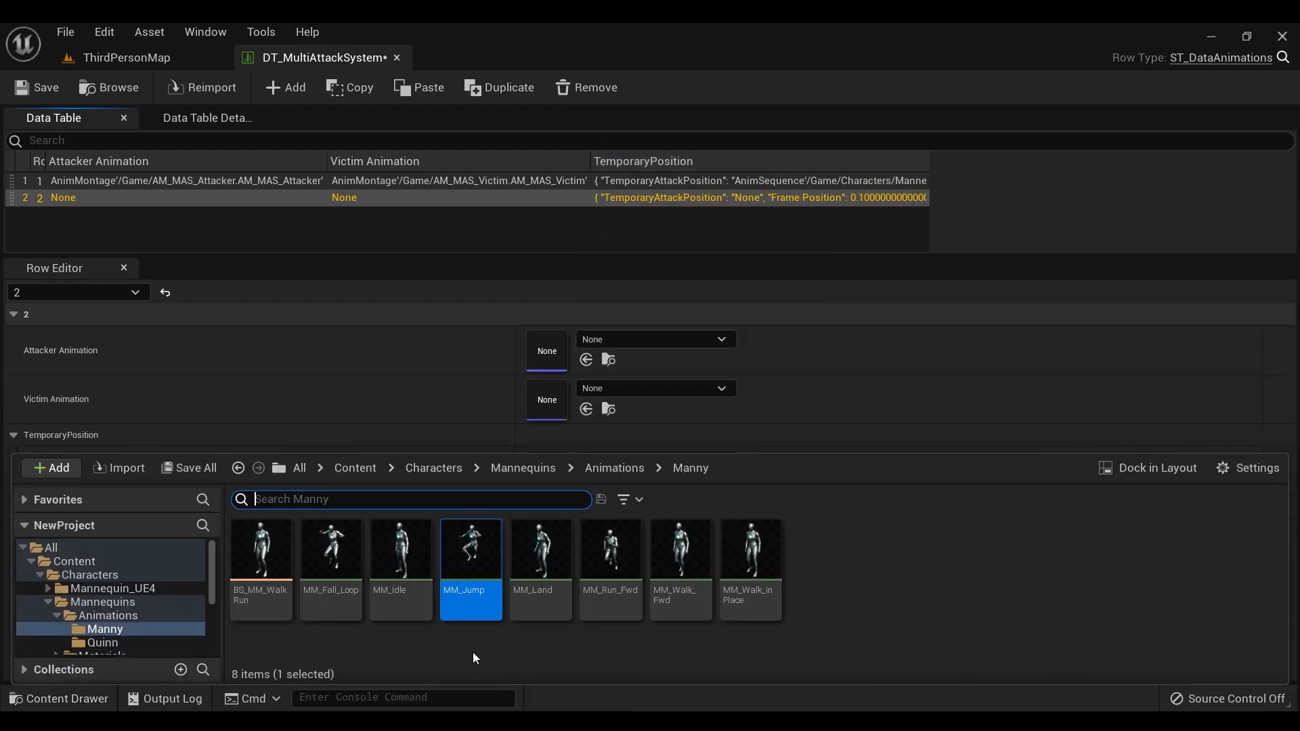
pyautogui.click(348, 470)
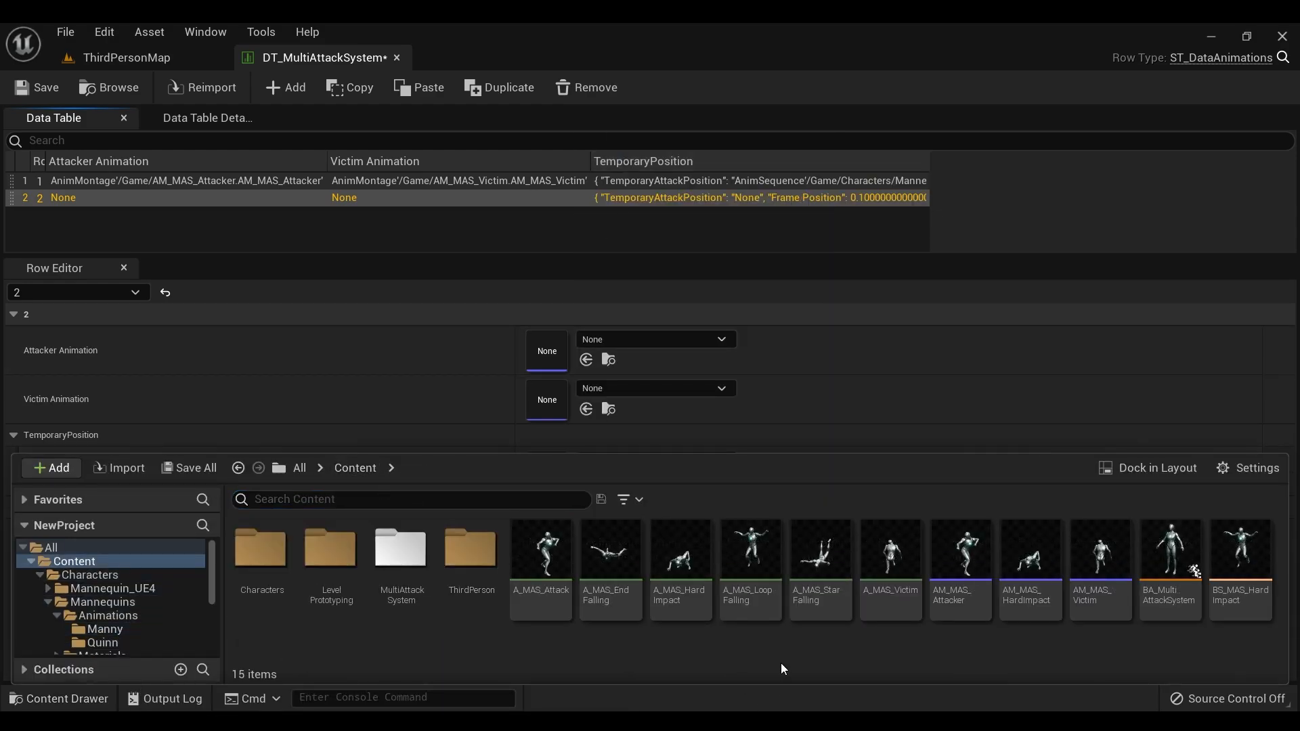
pyautogui.click(677, 583)
pyautogui.click(447, 428)
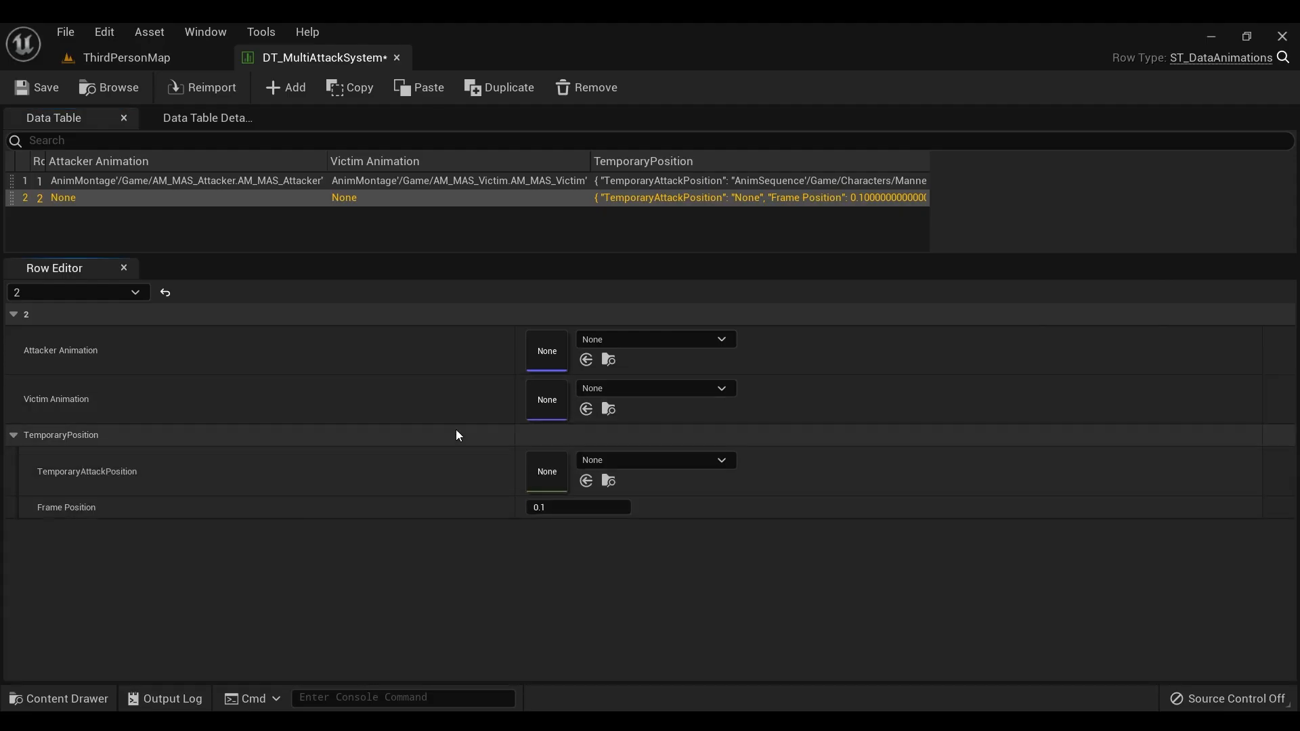
pyautogui.click(586, 480)
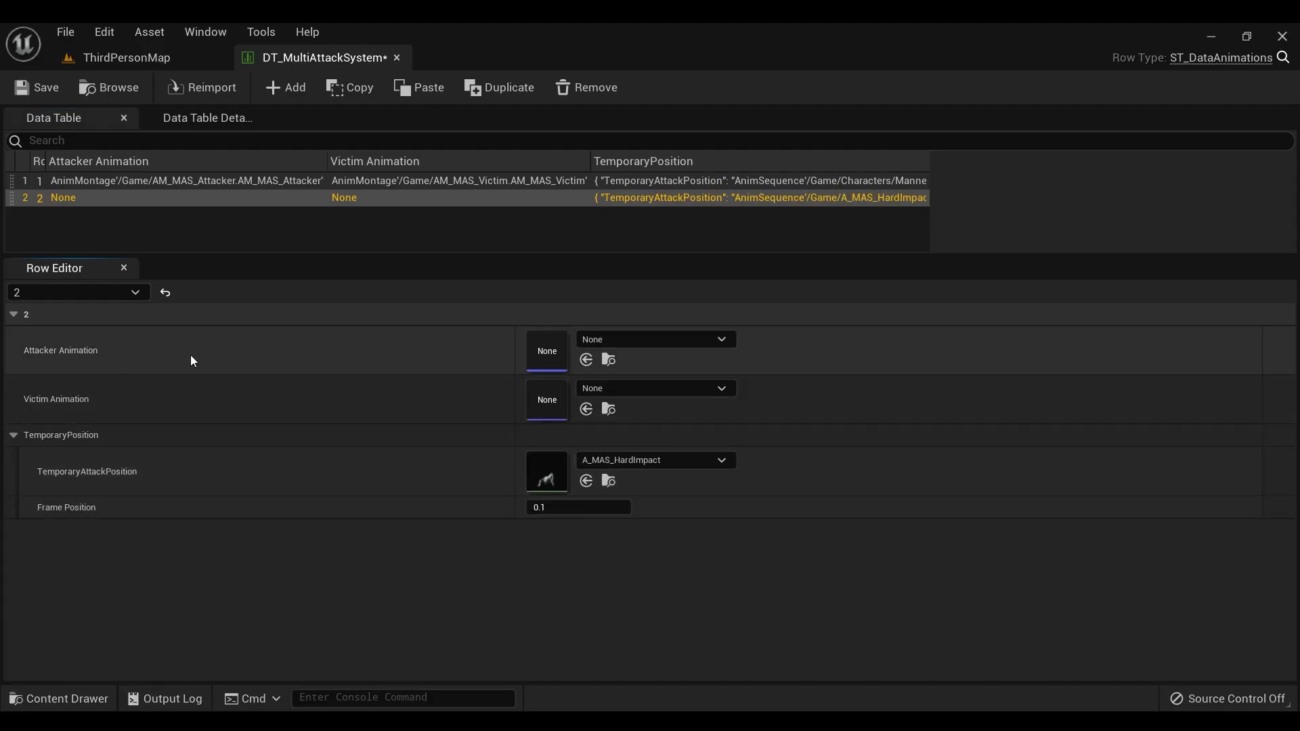
# Step: Assign the retargeted AM_MAS_Attacker and AM_MAS_Victim montages as row 2's Attacker Animation and Victim Animation
pyautogui.click(61, 698)
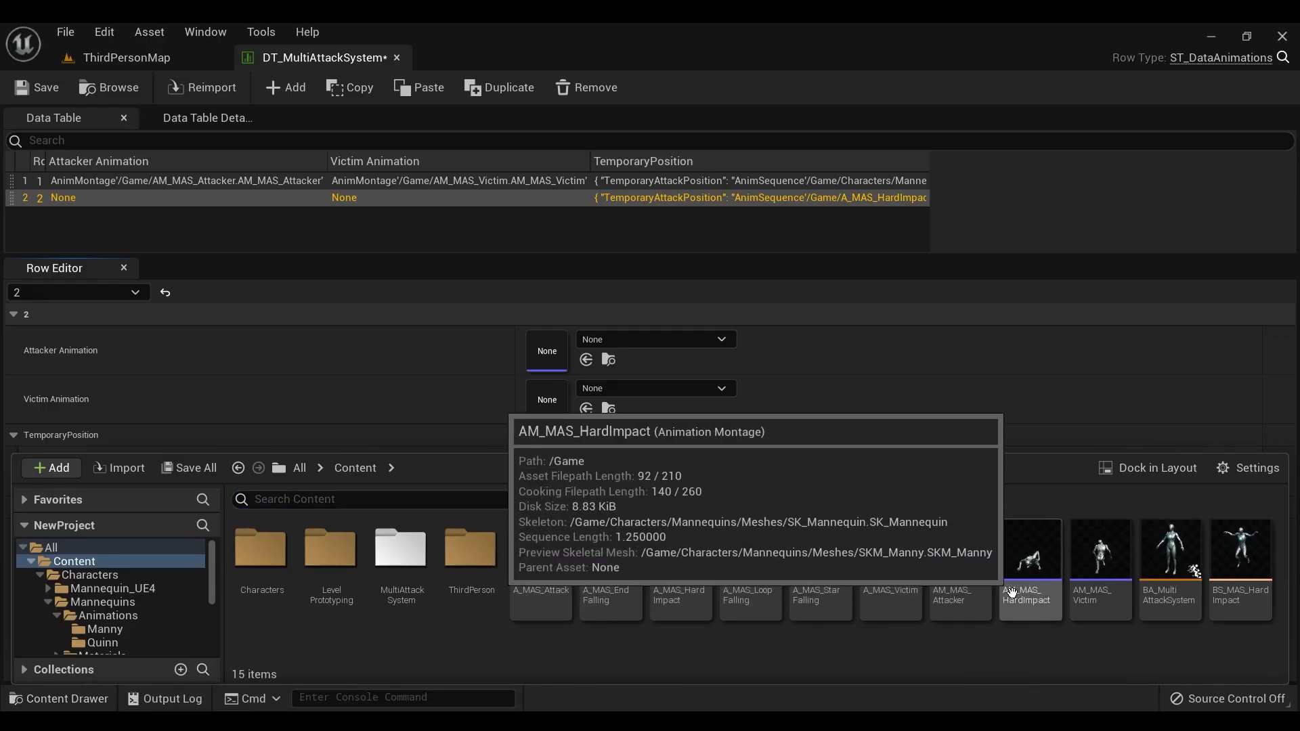
pyautogui.click(961, 552)
pyautogui.moveTo(961, 552); pyautogui.dragTo(573, 346)
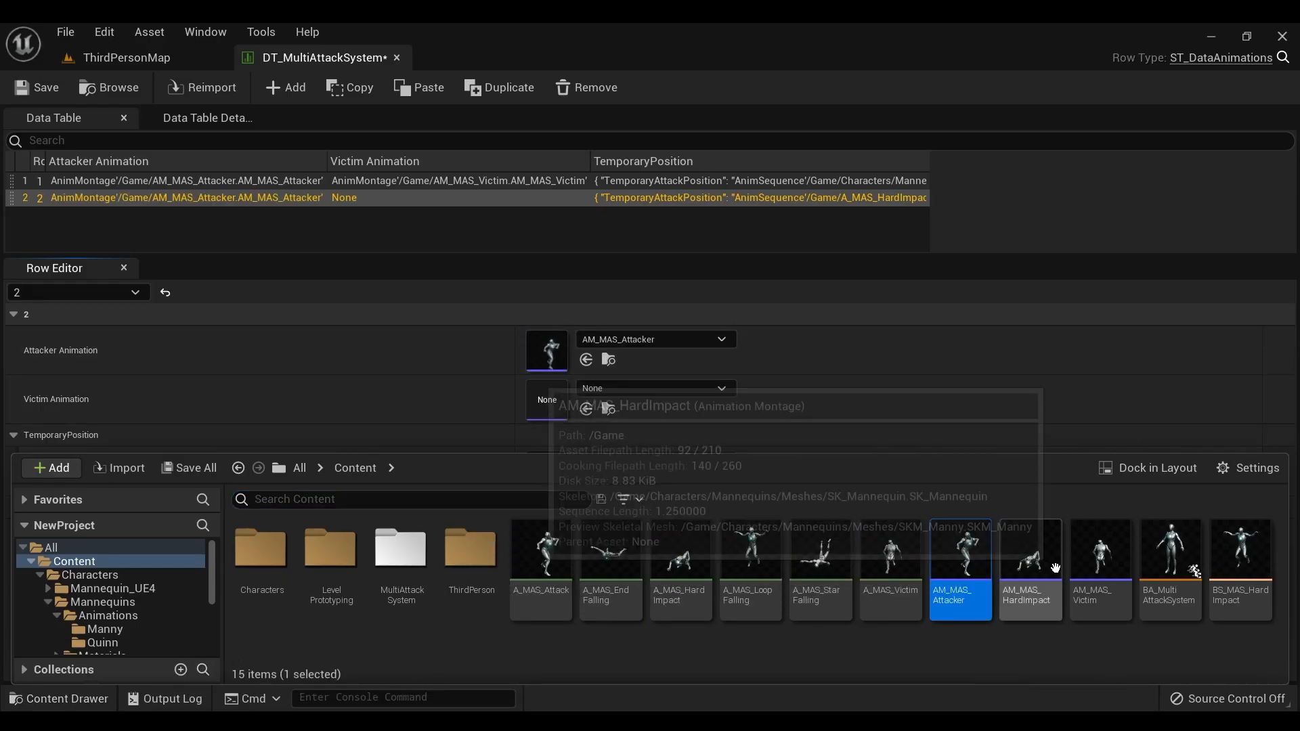
pyautogui.click(1100, 551)
pyautogui.moveTo(1100, 551); pyautogui.dragTo(544, 396)
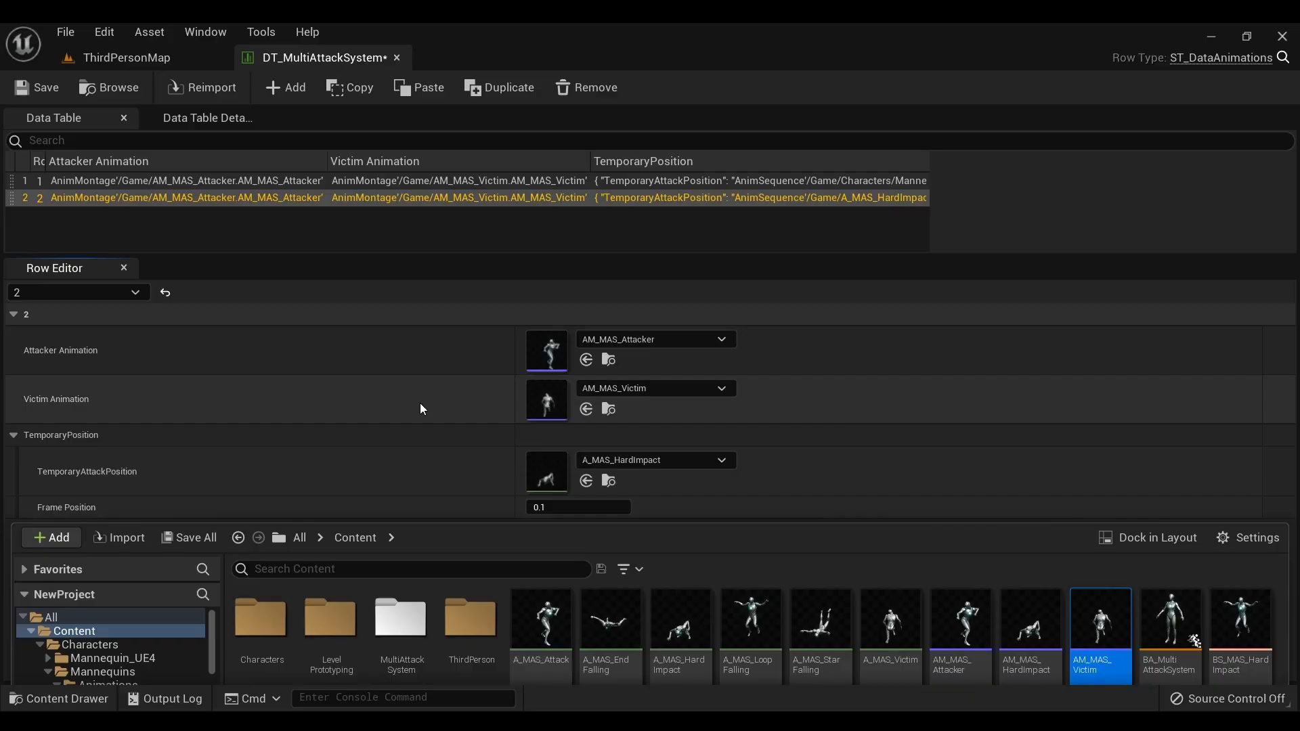
# Step: Review rows 1 and 2 of the DT_MultiAttackSystem data table, save it and close it
pyautogui.click(104, 181)
pyautogui.click(107, 197)
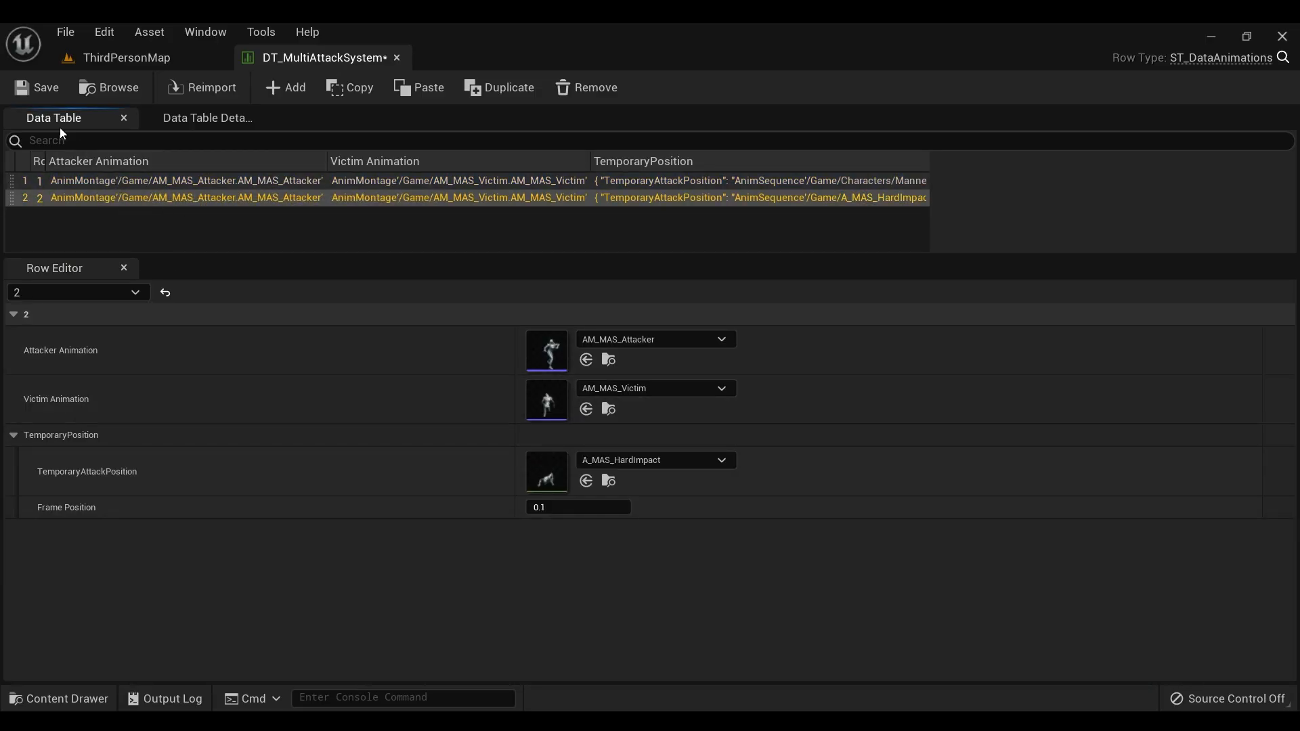
pyautogui.click(38, 98)
pyautogui.click(397, 58)
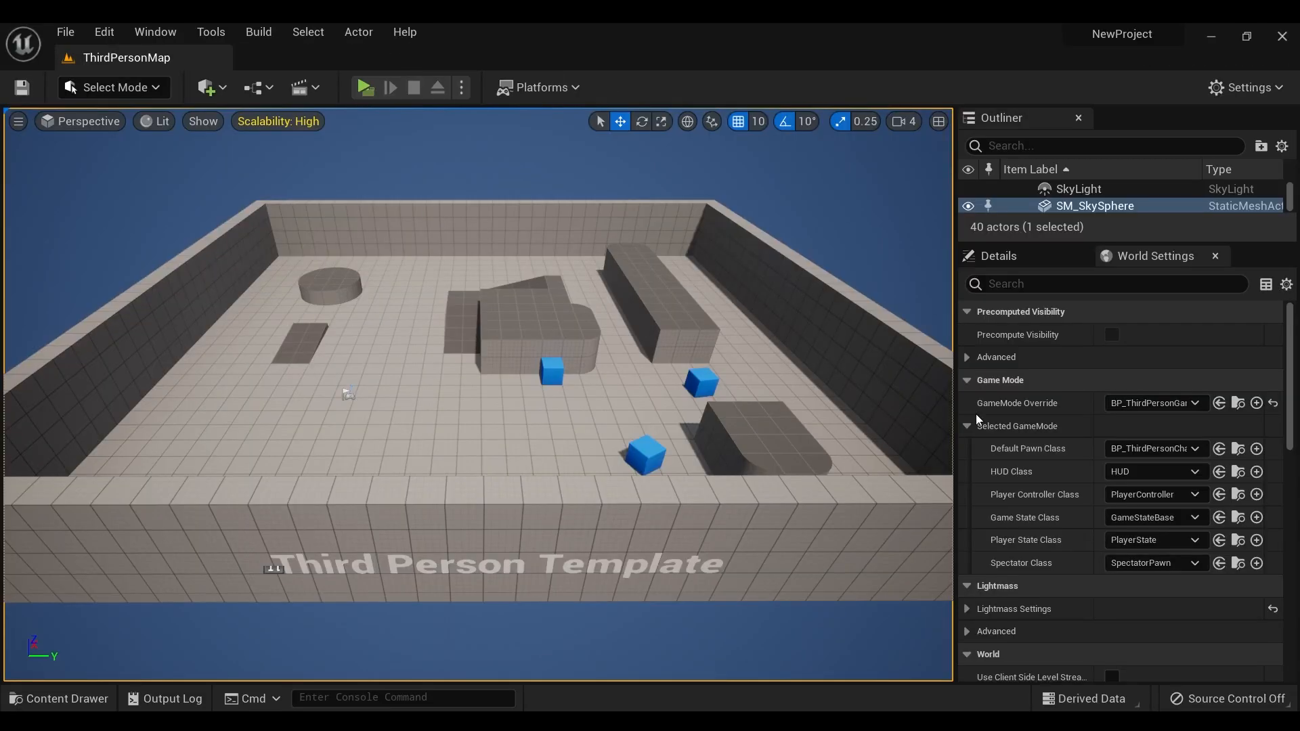
# Step: Open the BP_NPC blueprint from ThirdPerson/Blueprints and show its viewport
pyautogui.click(1235, 450)
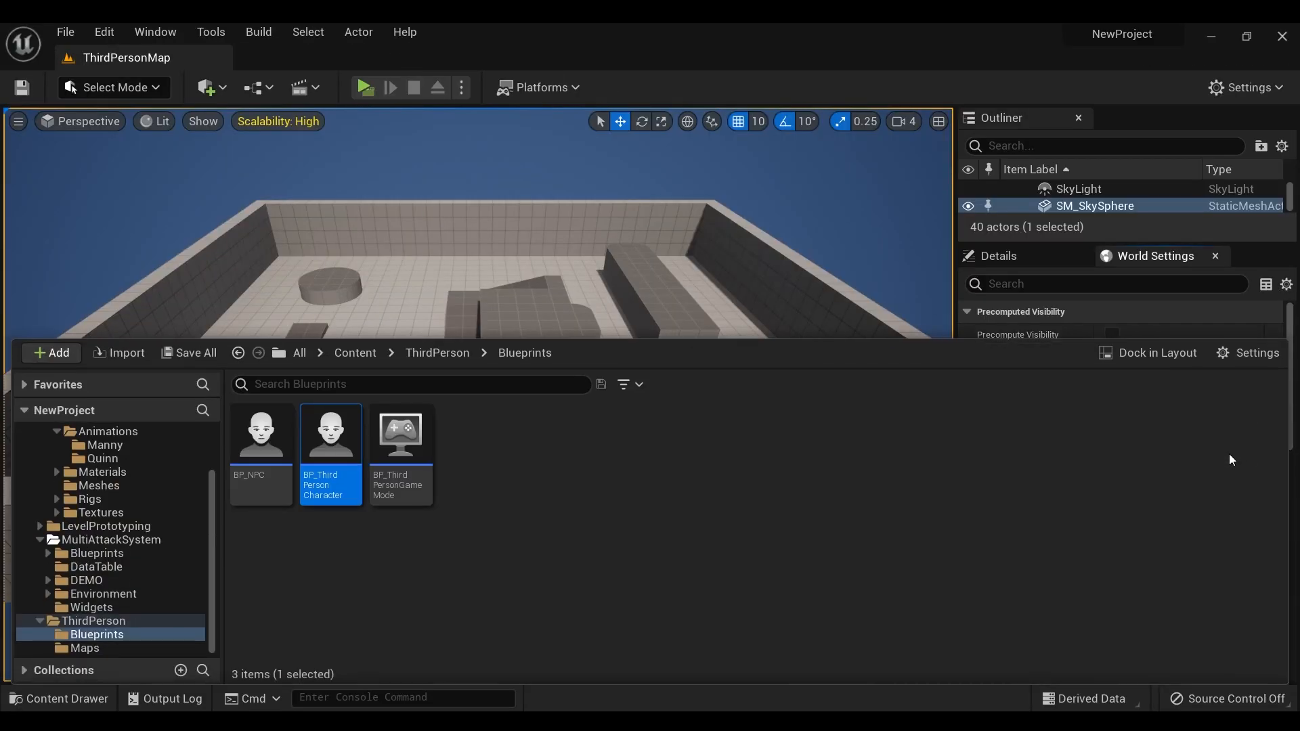
pyautogui.click(328, 545)
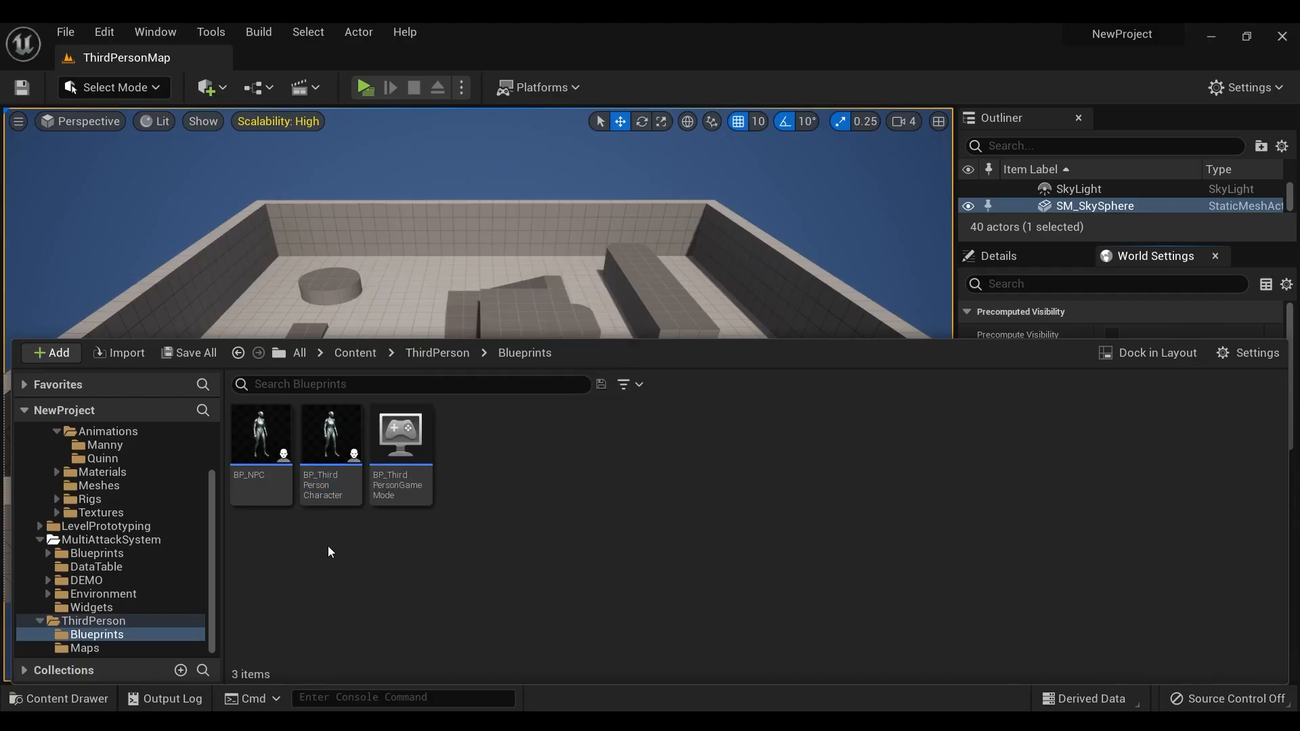
pyautogui.doubleClick(261, 437)
pyautogui.click(337, 121)
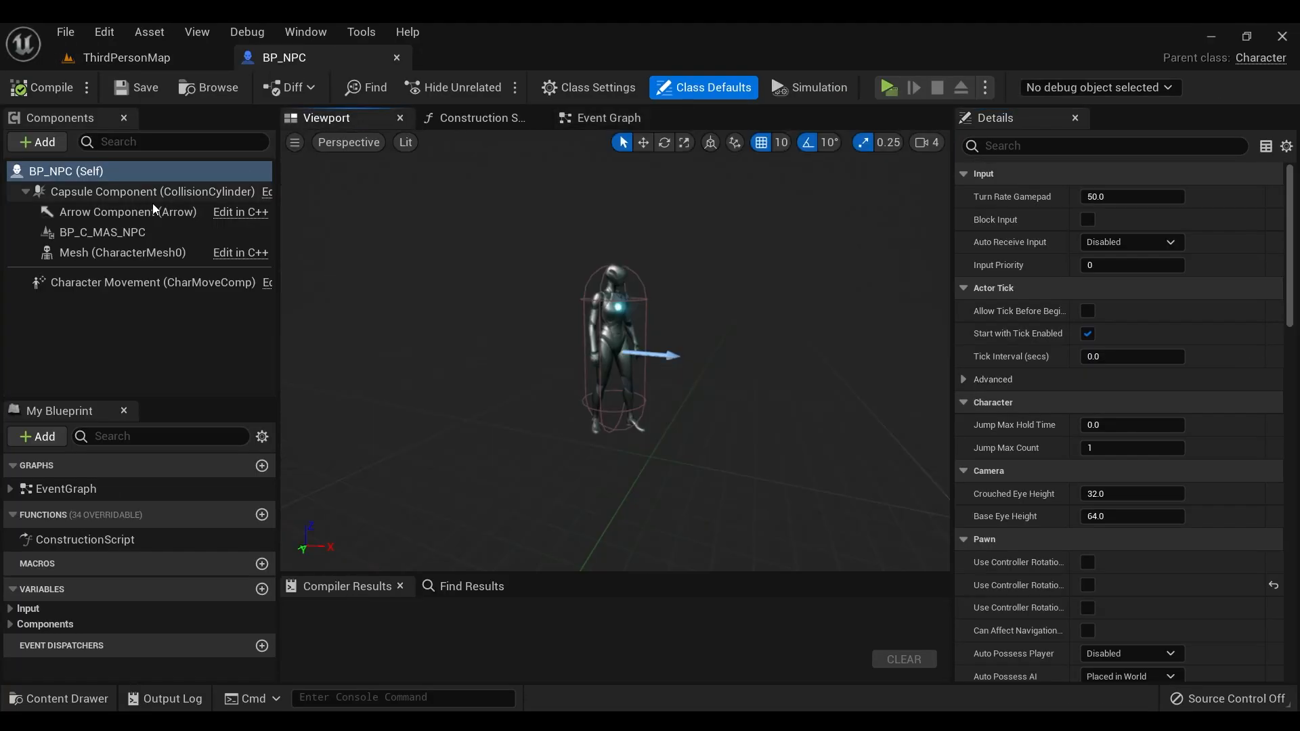
# Step: Locate the folder of BP_NPC's mesh animation class and duplicate ABP_Manny there as ABP_NPC
pyautogui.click(116, 254)
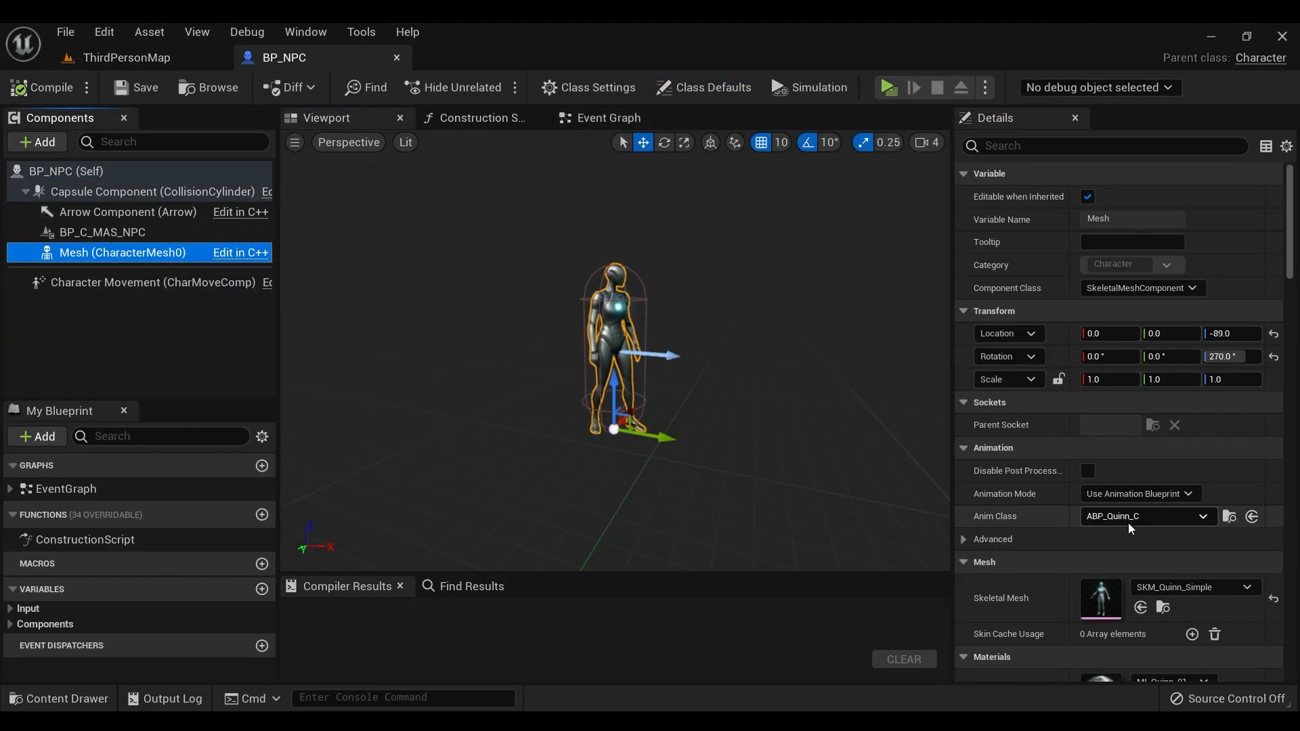
pyautogui.click(1228, 517)
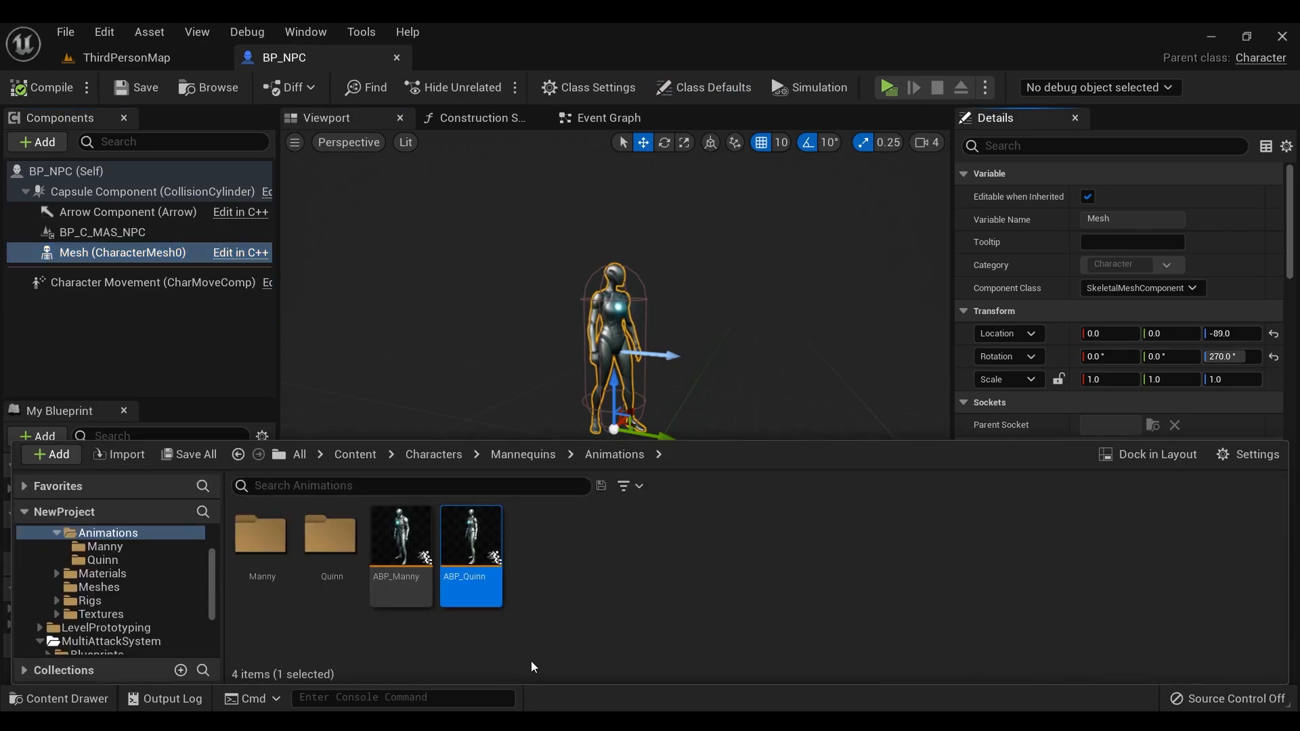
pyautogui.click(400, 542)
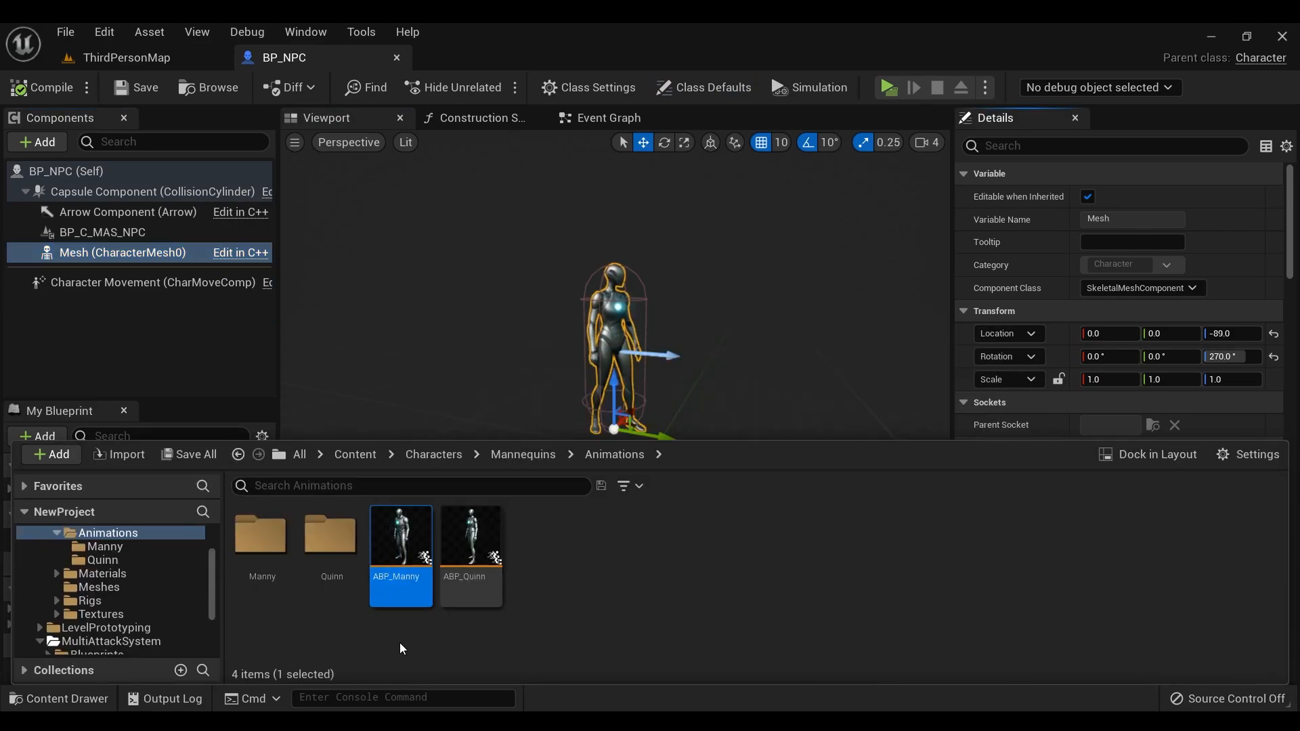
pyautogui.rightClick(402, 545)
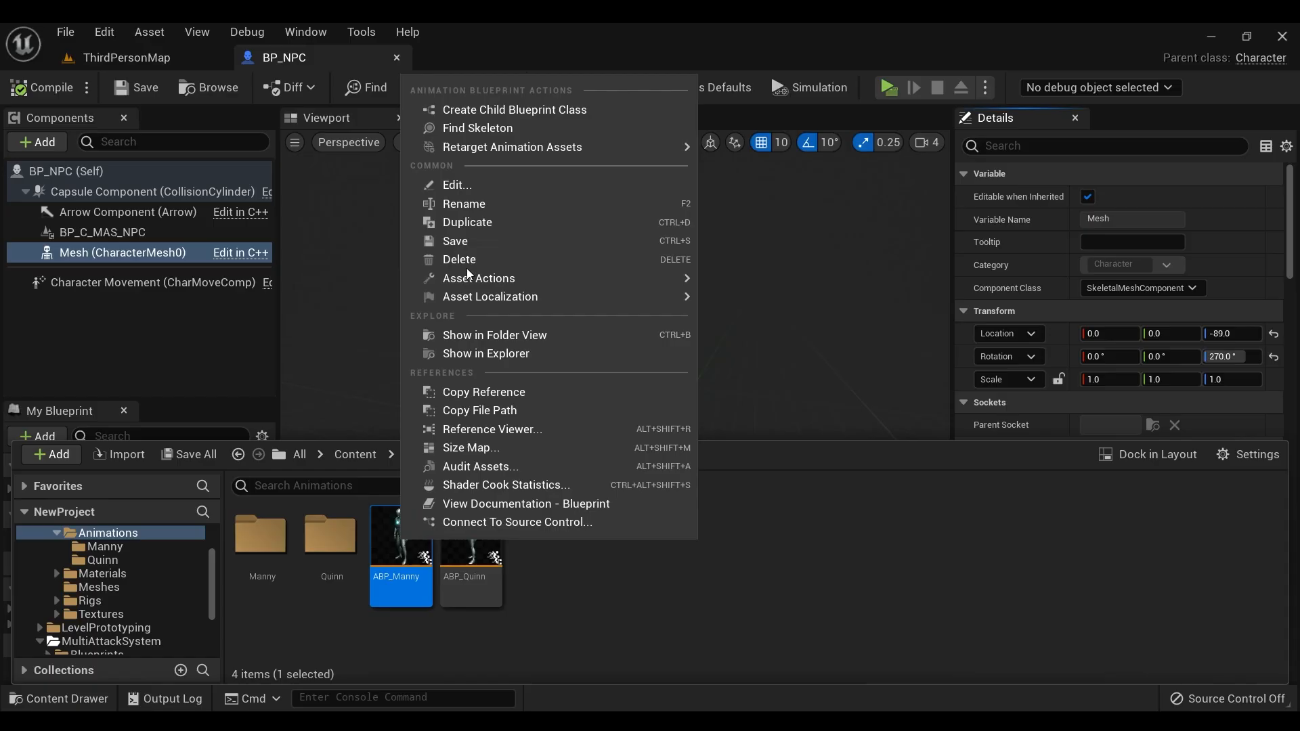
pyautogui.click(433, 224)
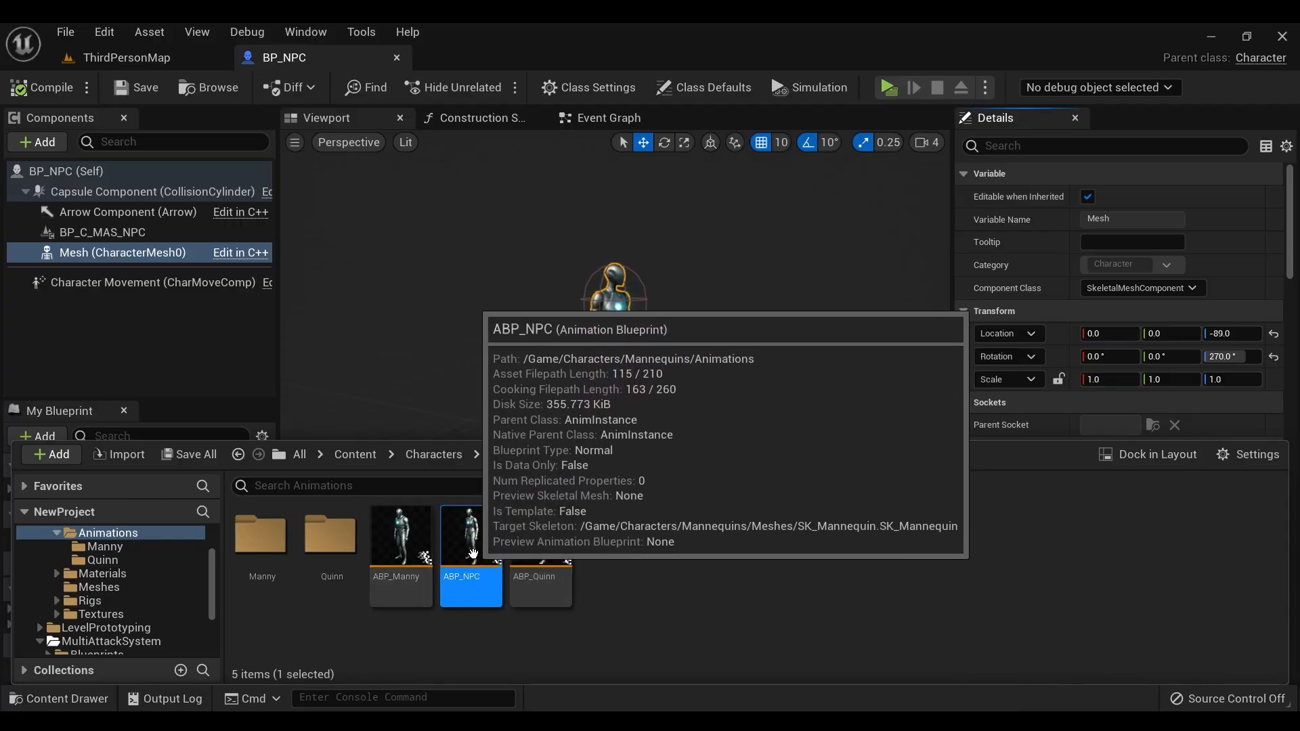
# Step: Set the Anim Class of BP_NPC's Mesh component to ABP_NPC, then compile and save the blueprint
pyautogui.click(133, 254)
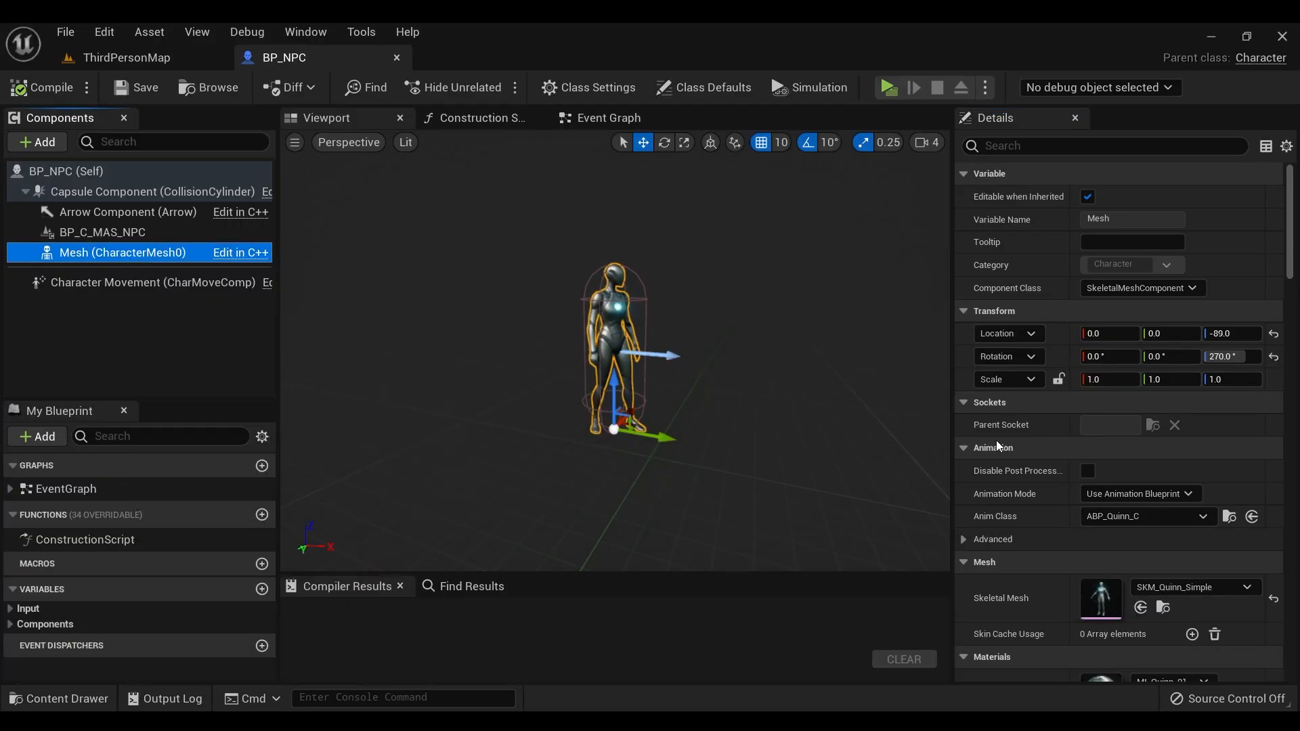
pyautogui.click(1252, 517)
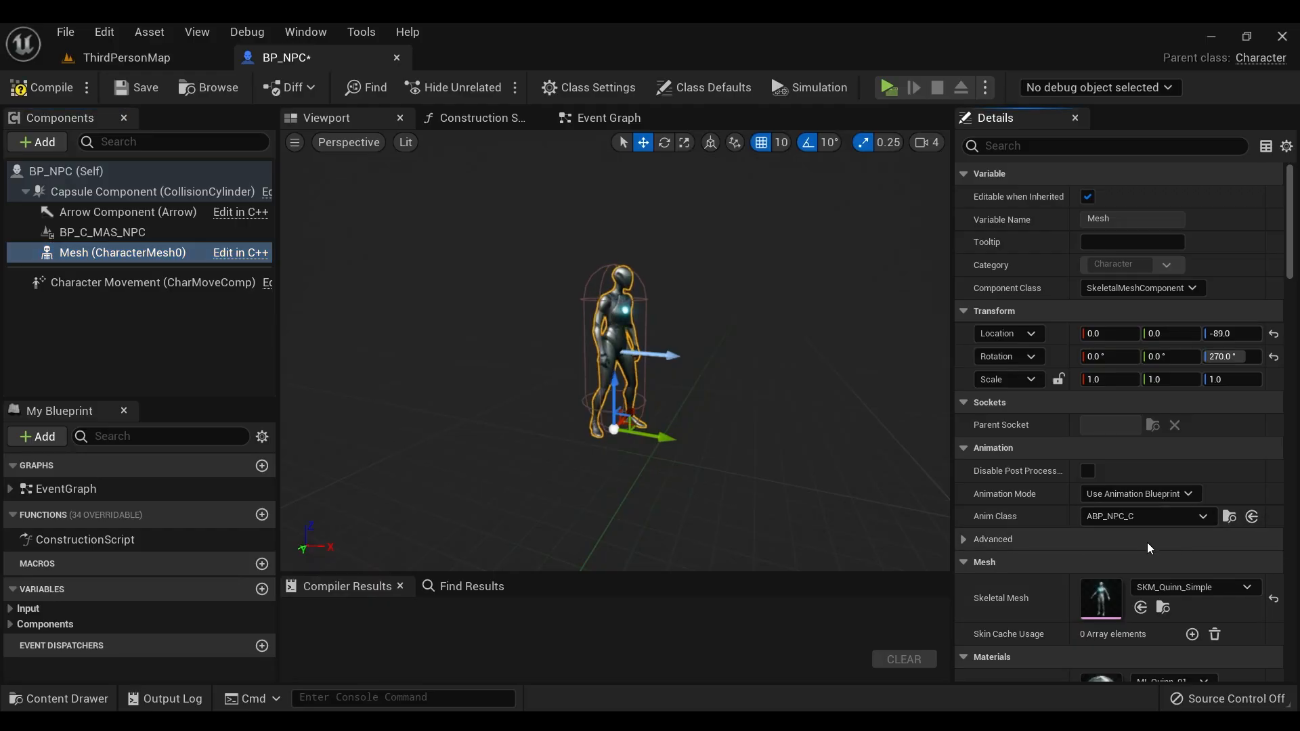
pyautogui.click(41, 88)
pyautogui.click(132, 88)
# Step: Open the AnimGraph of ABP_NPC and delete the MultiAttackSystem linked graph node before the Output Pose
pyautogui.click(189, 254)
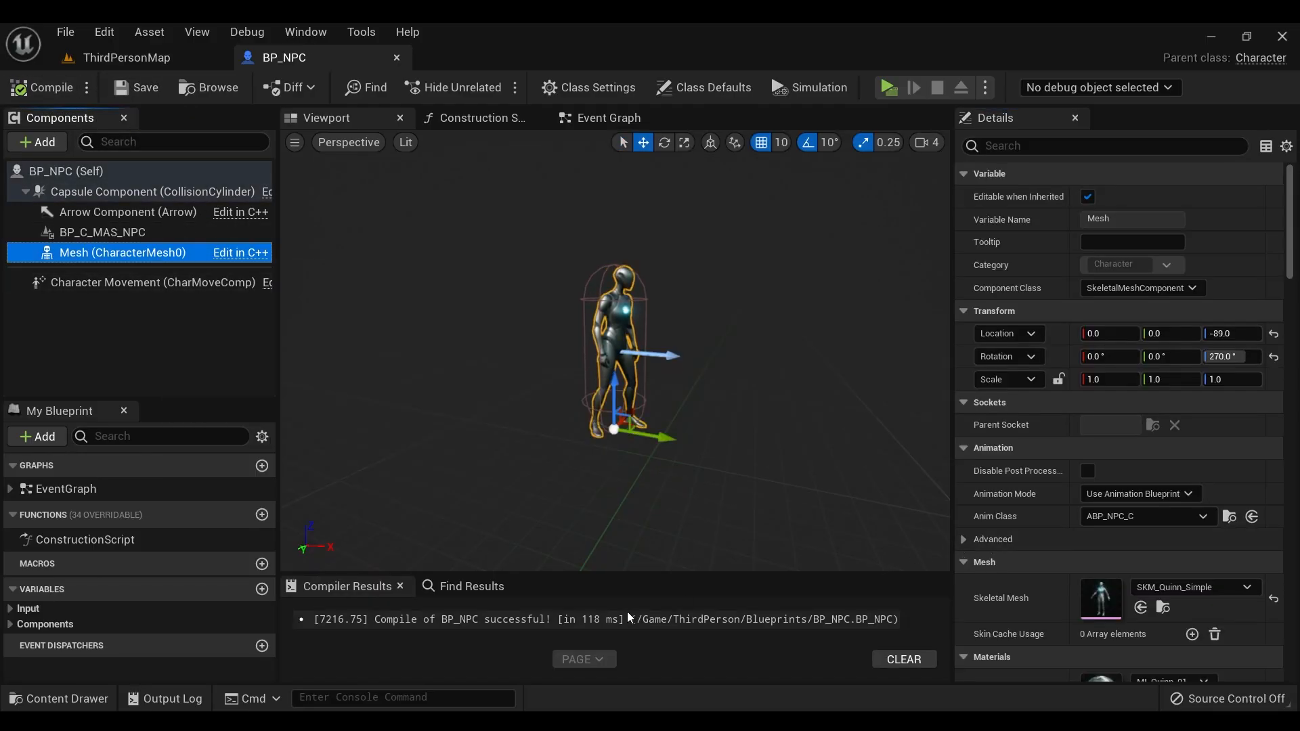
pyautogui.click(1229, 517)
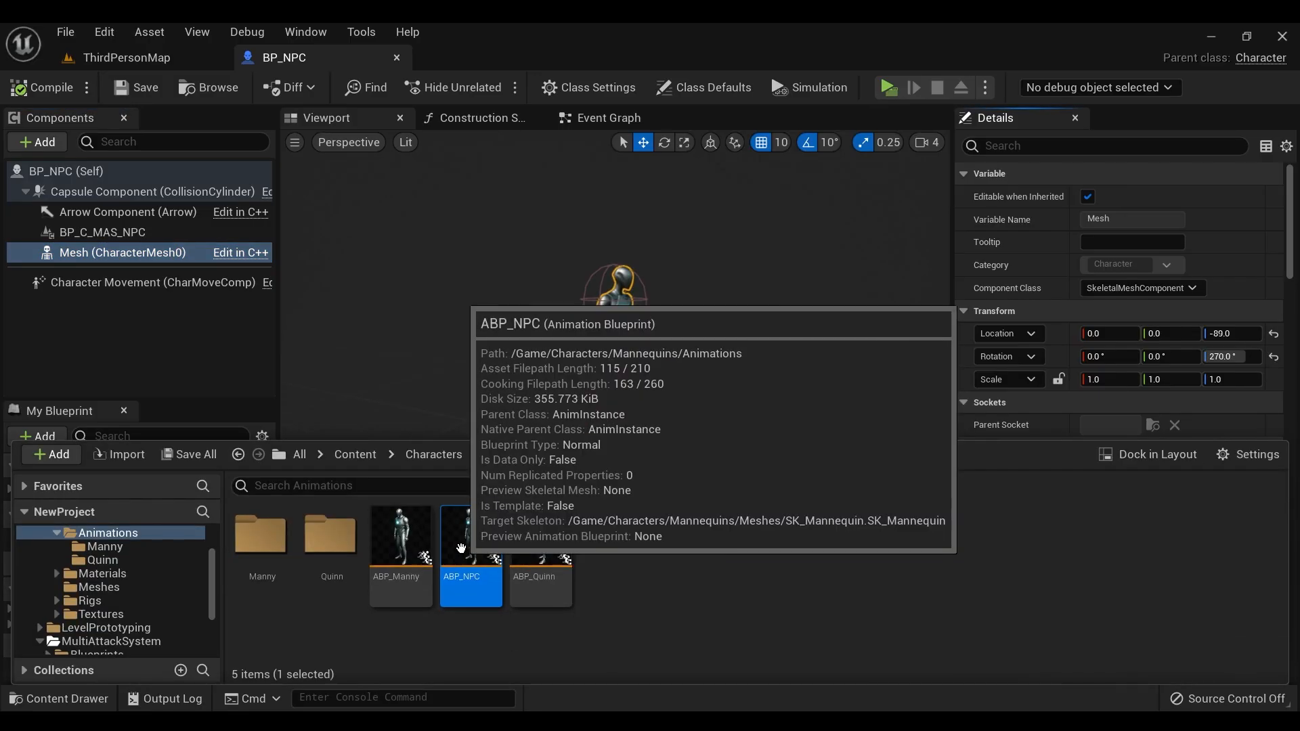
pyautogui.doubleClick(465, 587)
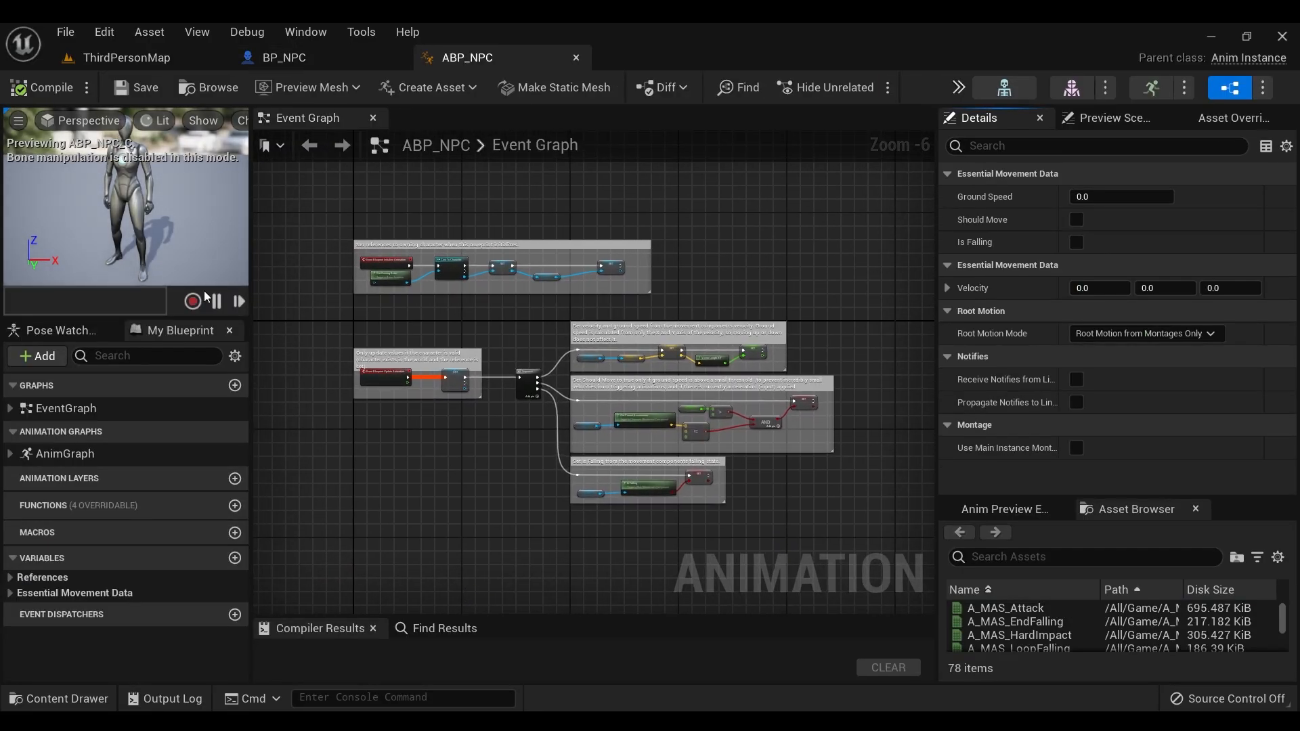
pyautogui.doubleClick(45, 454)
pyautogui.moveTo(778, 452); pyautogui.dragTo(801, 447, button='right')
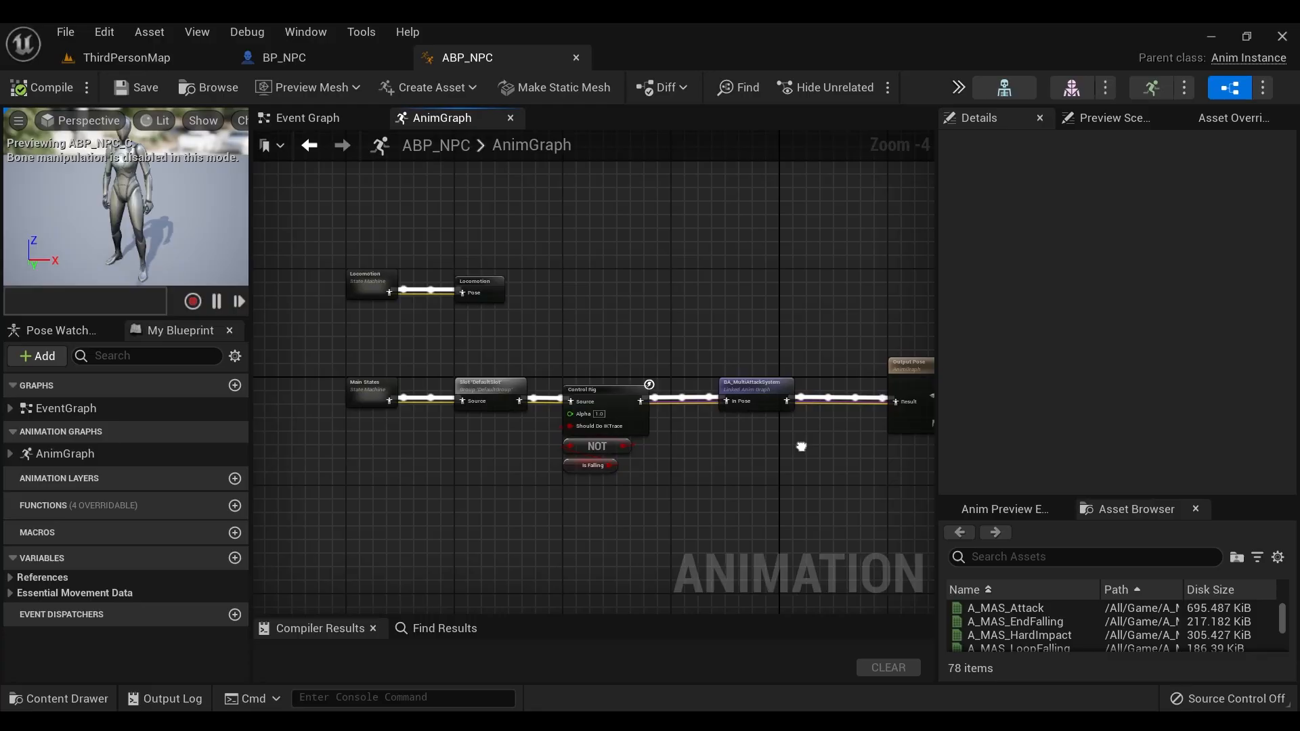
pyautogui.click(756, 410)
pyautogui.press('Delete')
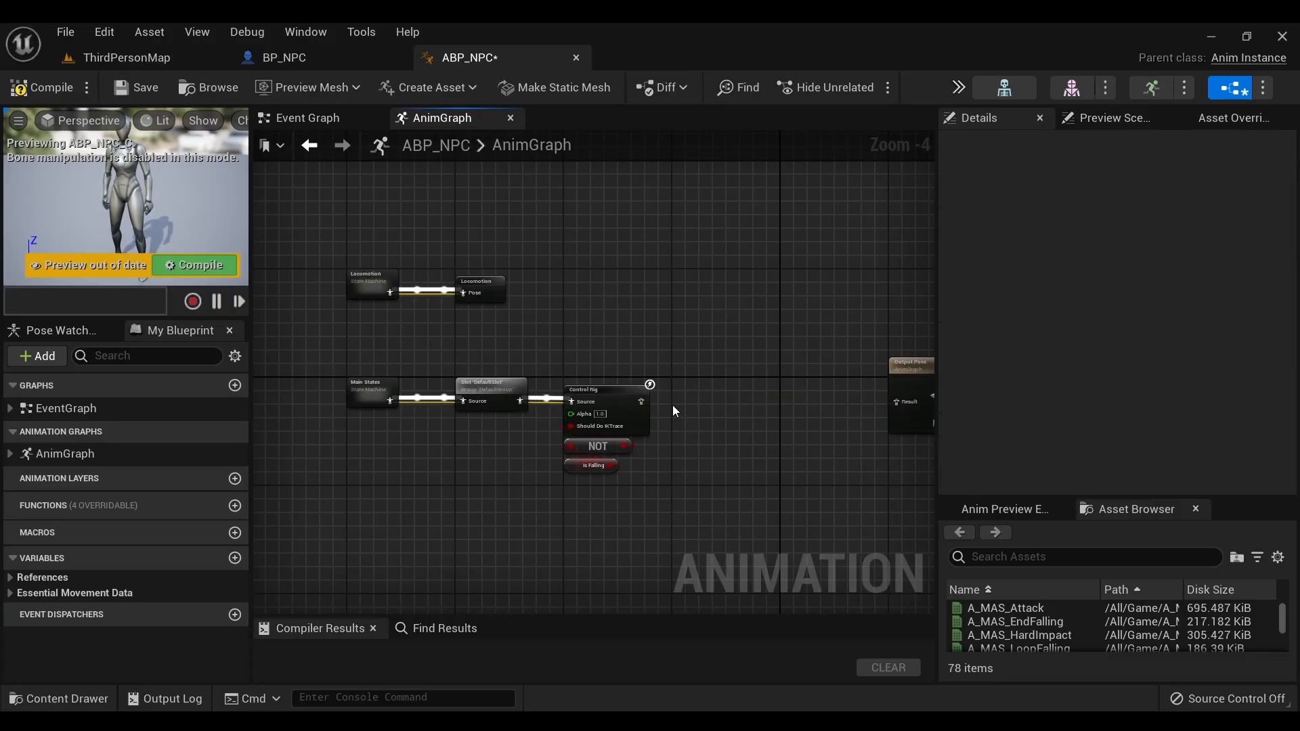
# Step: Rewire ABP_NPC's AnimGraph so Main States feeds the Control Rig, which feeds the DefaultSlot node and the Output Pose
pyautogui.click(489, 396)
pyautogui.scroll(2, 734, 299)
pyautogui.moveTo(734, 300); pyautogui.dragTo(671, 267, button='right')
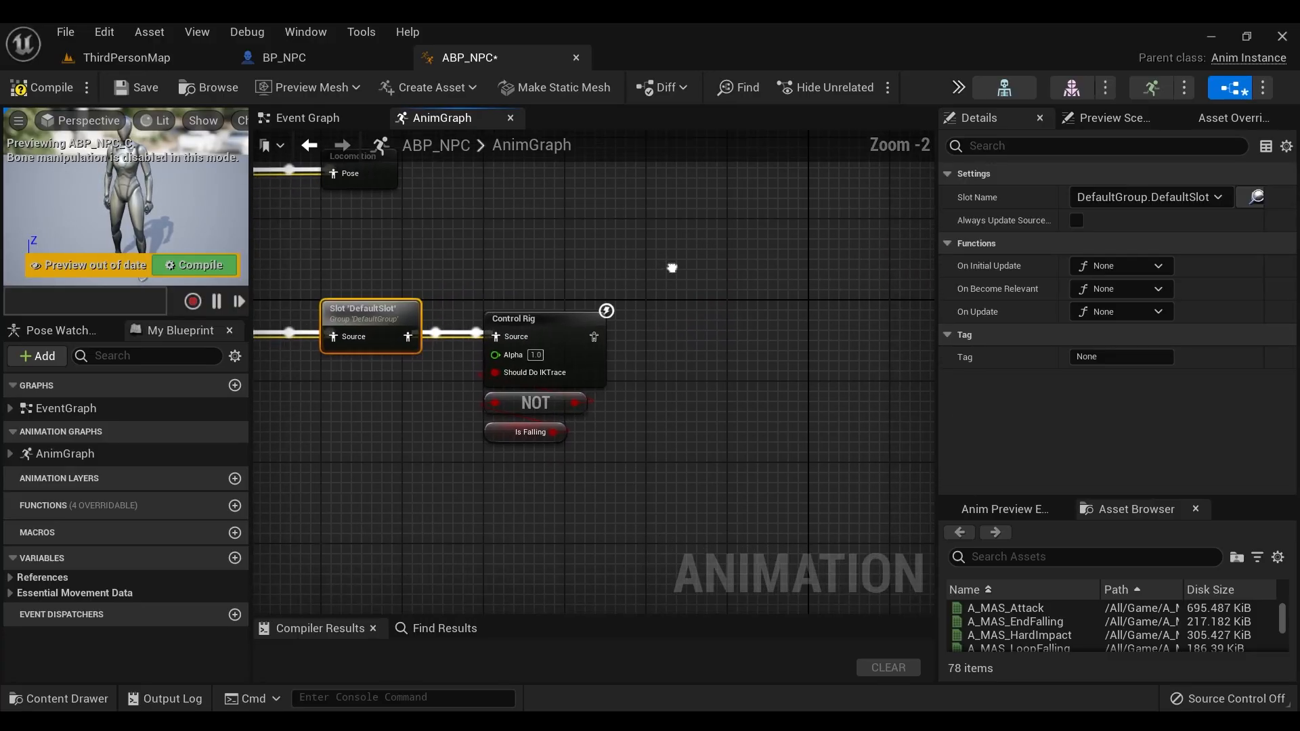
pyautogui.moveTo(358, 282); pyautogui.dragTo(505, 307, button='right')
pyautogui.click(505, 308)
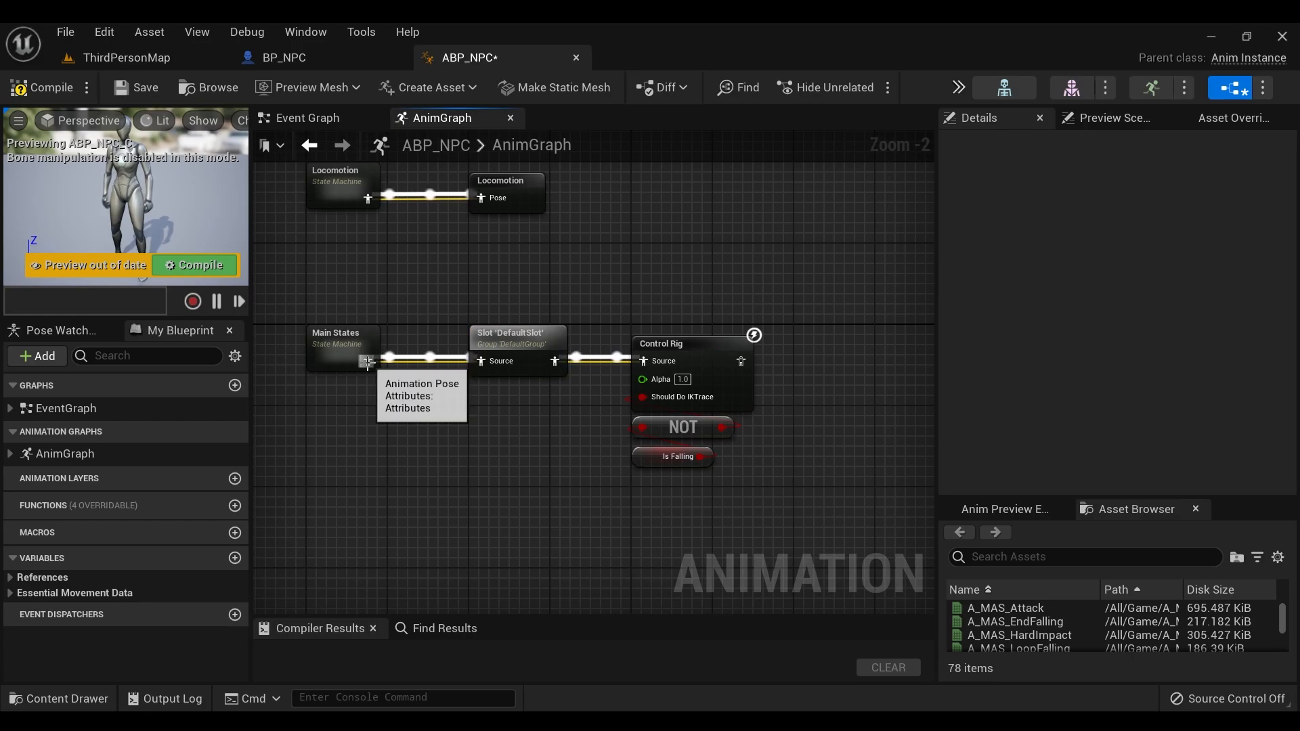
pyautogui.moveTo(368, 362); pyautogui.dragTo(643, 361)
pyautogui.moveTo(555, 356); pyautogui.dragTo(861, 336)
pyautogui.moveTo(861, 336); pyautogui.dragTo(585, 335, button='right')
pyautogui.moveTo(464, 361); pyautogui.dragTo(758, 376)
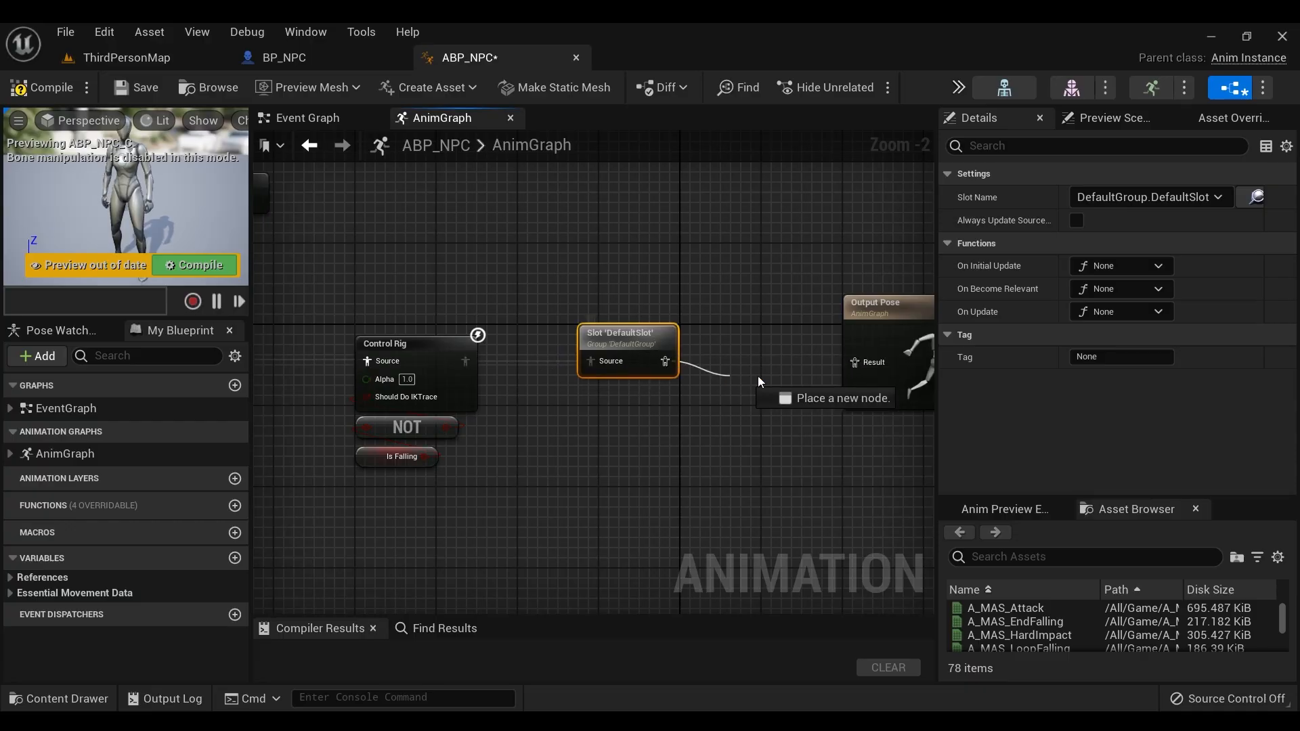
# Step: Compile and save ABP_NPC, then close it and BP_NPC to return to the level
pyautogui.click(23, 93)
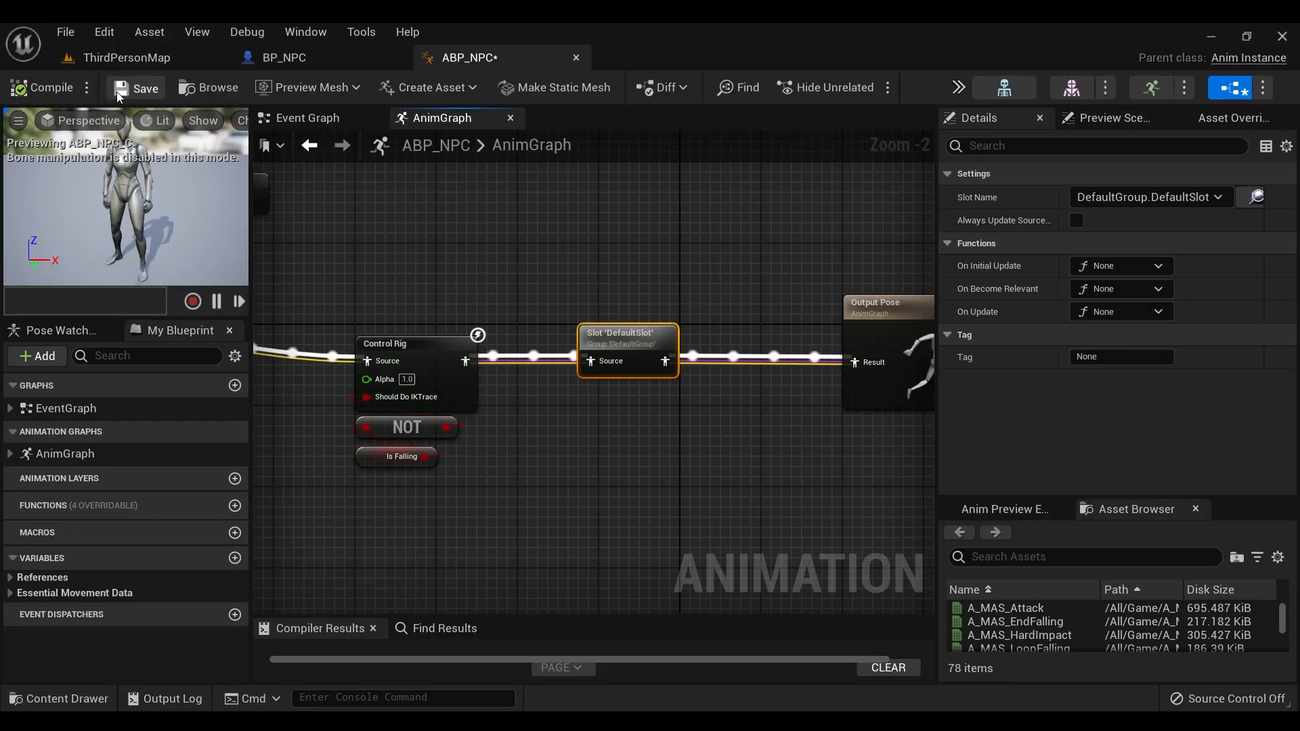
pyautogui.click(576, 57)
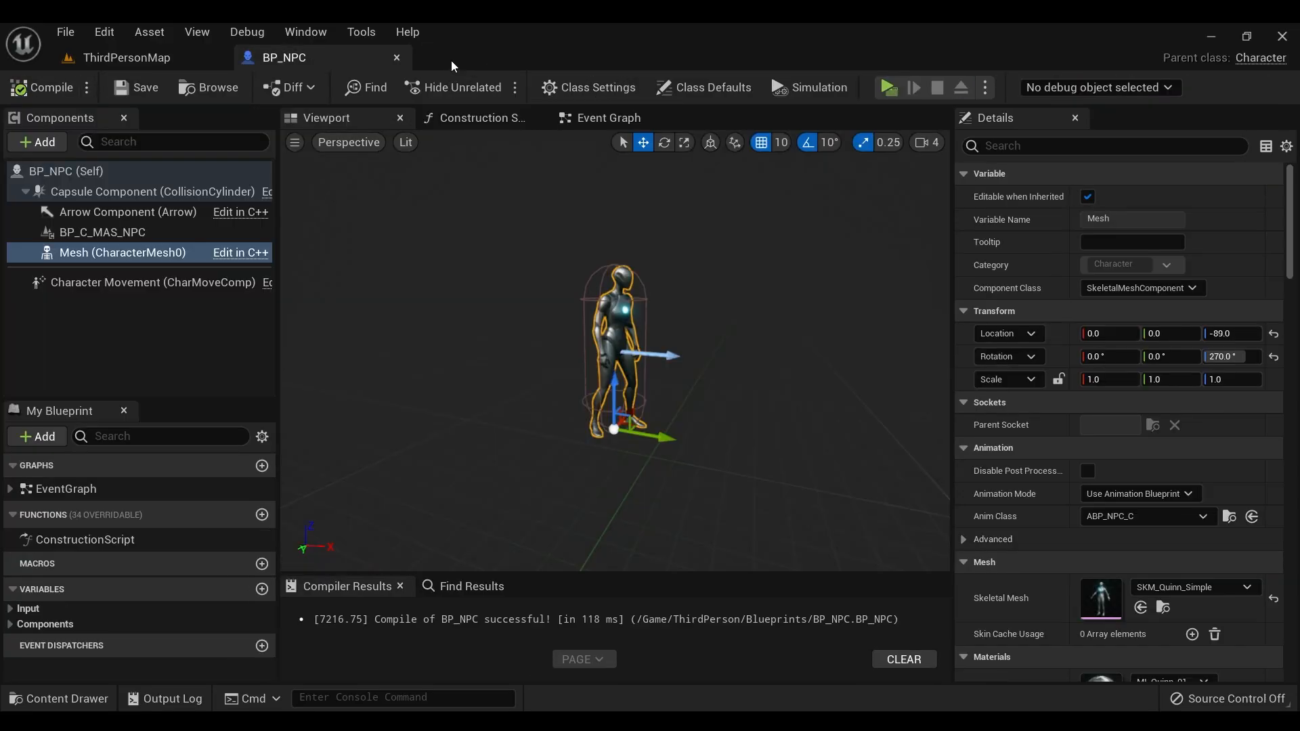
pyautogui.click(400, 58)
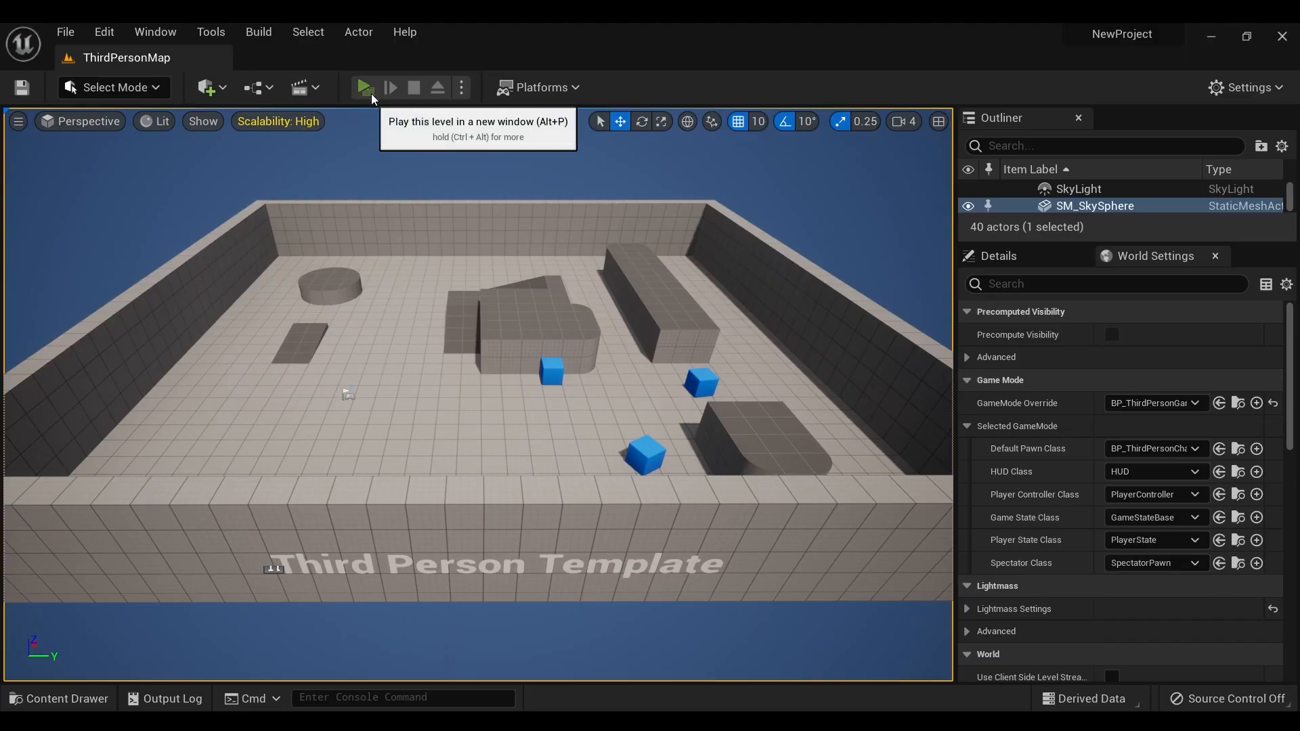
# Step: Play the level in a maximized preview, test running, jumping and toggling the Multi Attack System, and end the session
pyautogui.click(365, 88)
pyautogui.click(1244, 39)
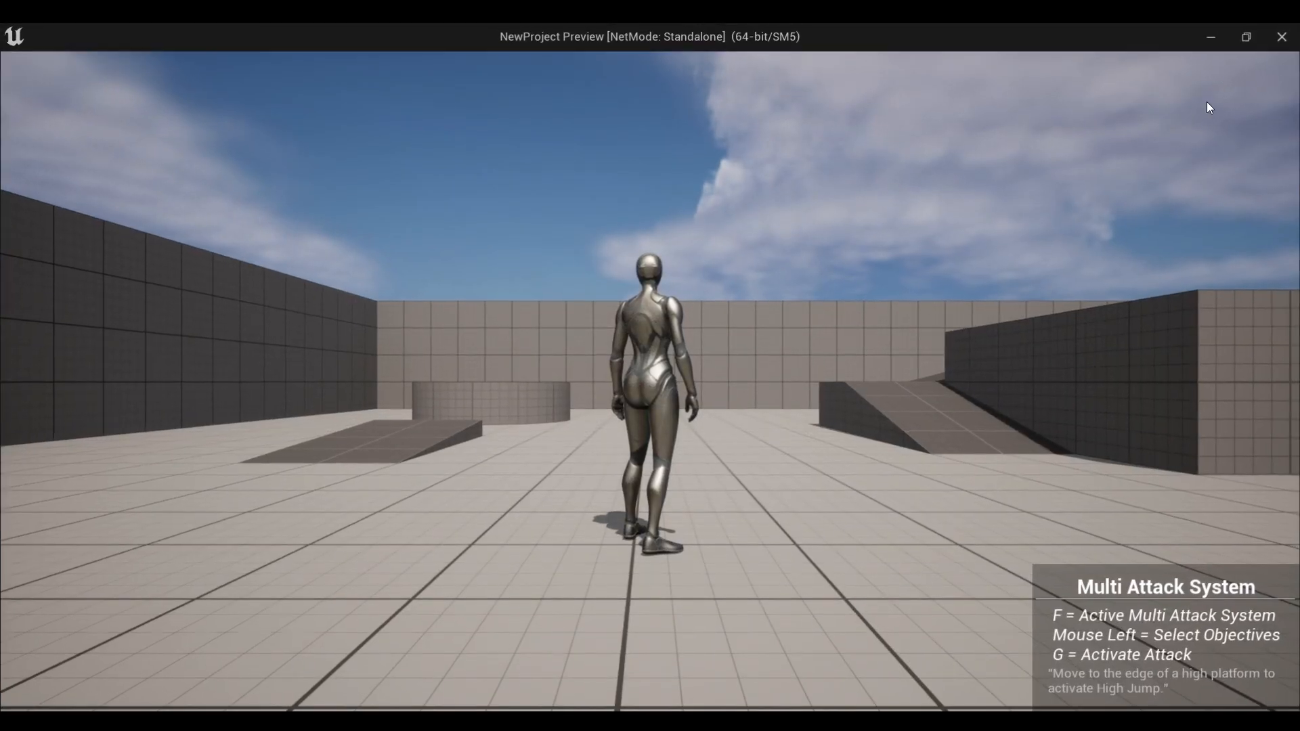
pyautogui.click(864, 334)
pyautogui.press('w')
pyautogui.press('space')
pyautogui.press('f')
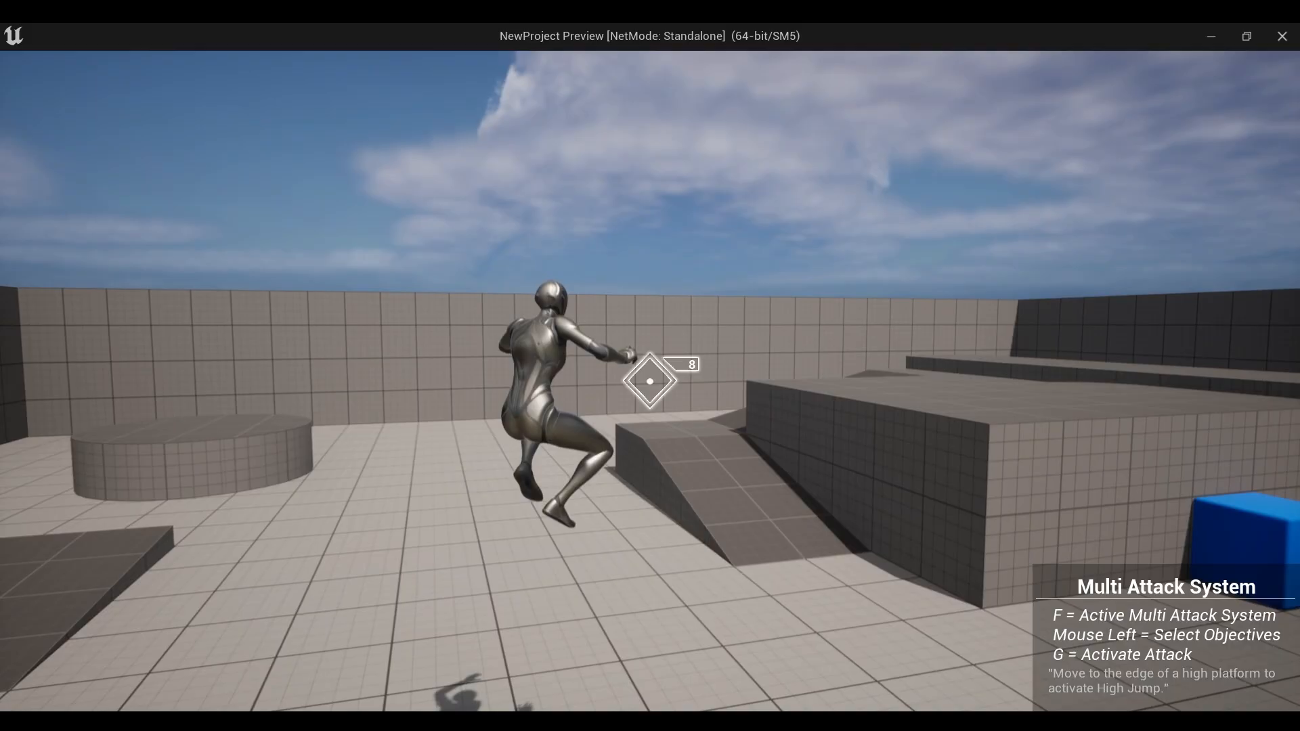
pyautogui.press('f')
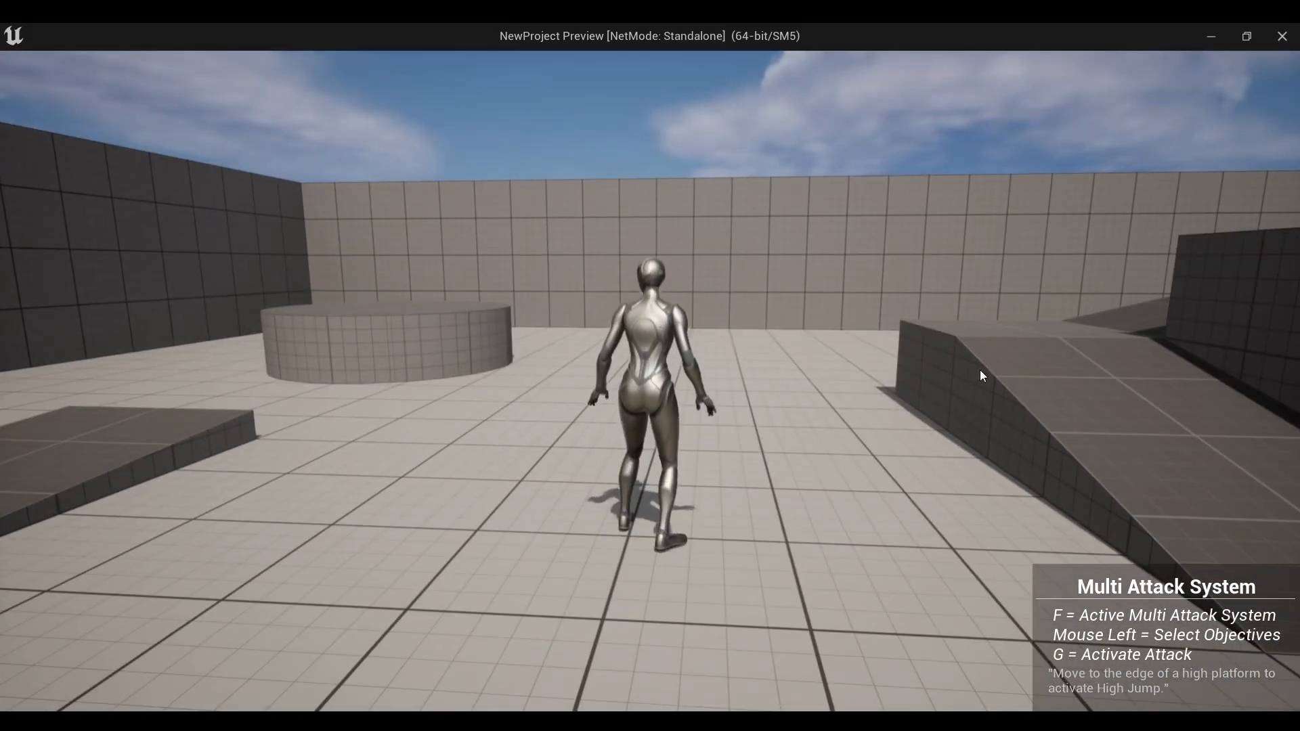
pyautogui.press('Escape')
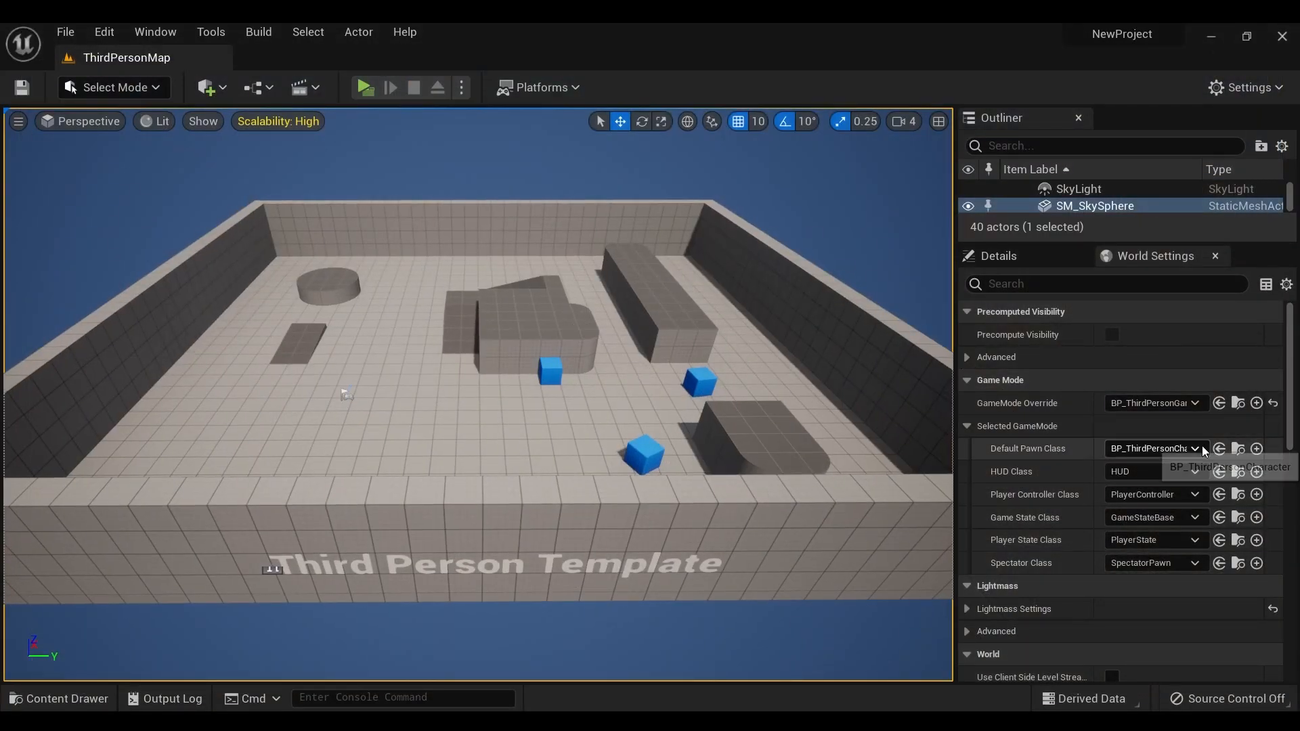
# Step: Place a BP_NPC from the ThirdPerson Blueprints folder on top of the long raised block near the far wall
pyautogui.hotkey('ctrl', 'space')
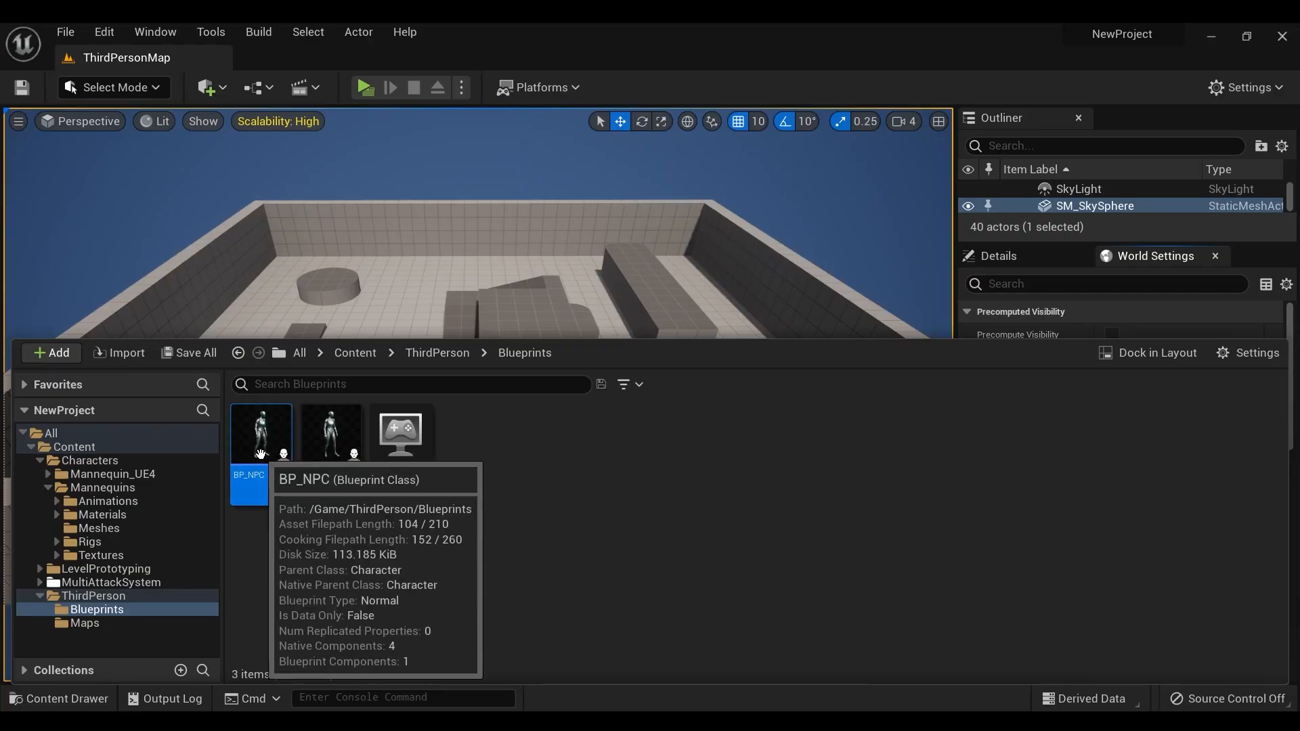
pyautogui.moveTo(274, 451); pyautogui.dragTo(667, 293)
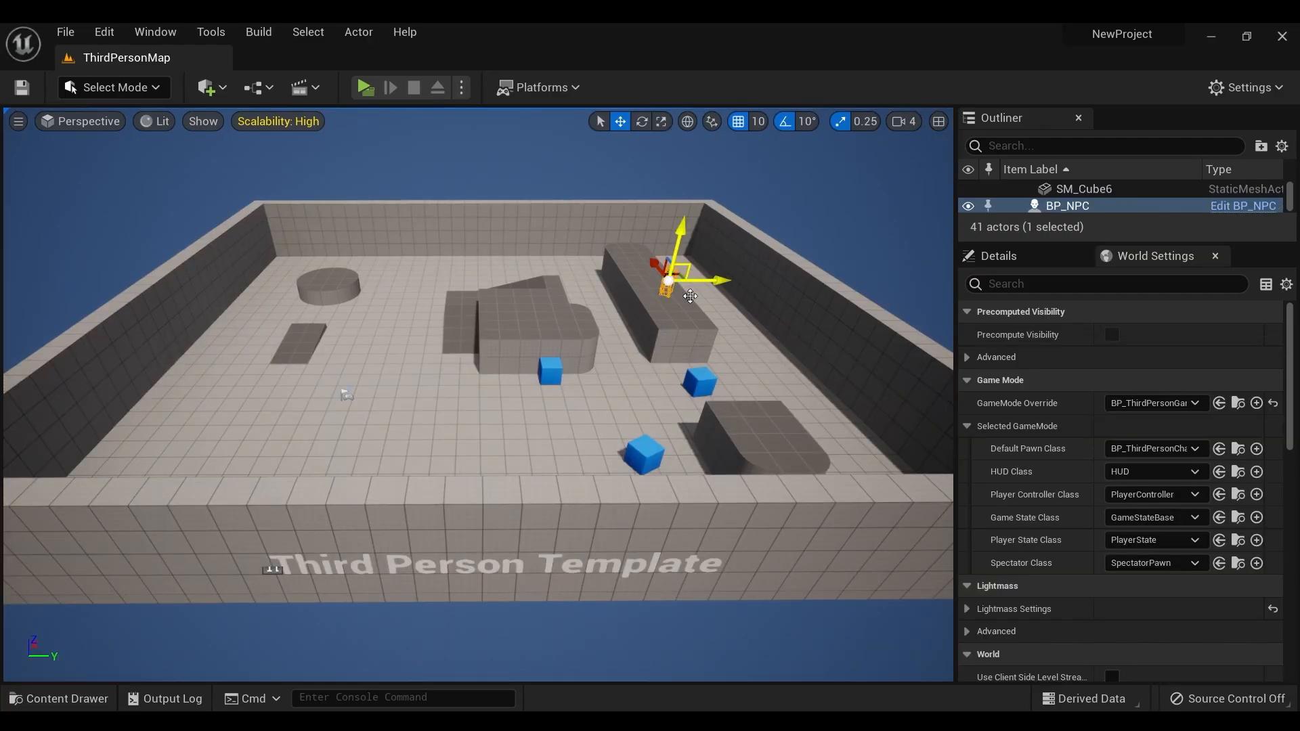
pyautogui.press('f')
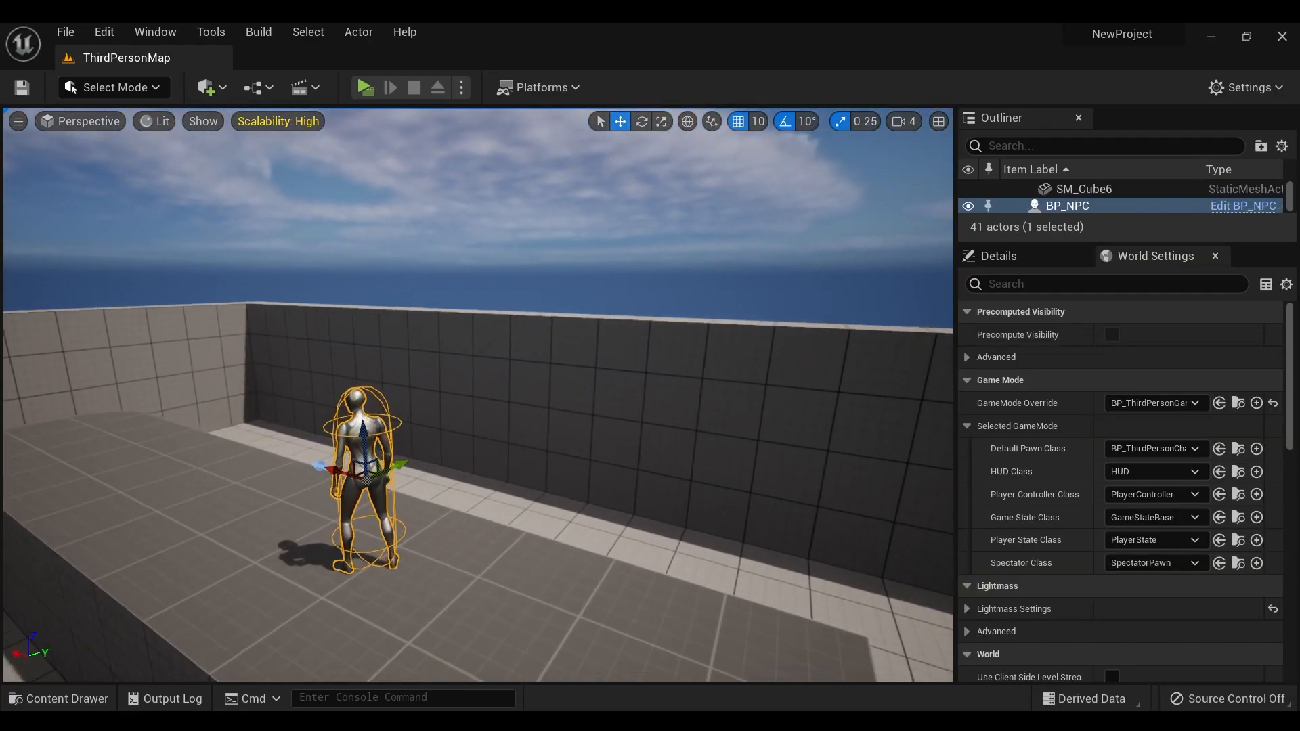
pyautogui.moveTo(447, 460); pyautogui.dragTo(544, 460, button='right')
# Step: Place a second BP_NPC on the same long block and rotate it to face the first one
pyautogui.click(67, 698)
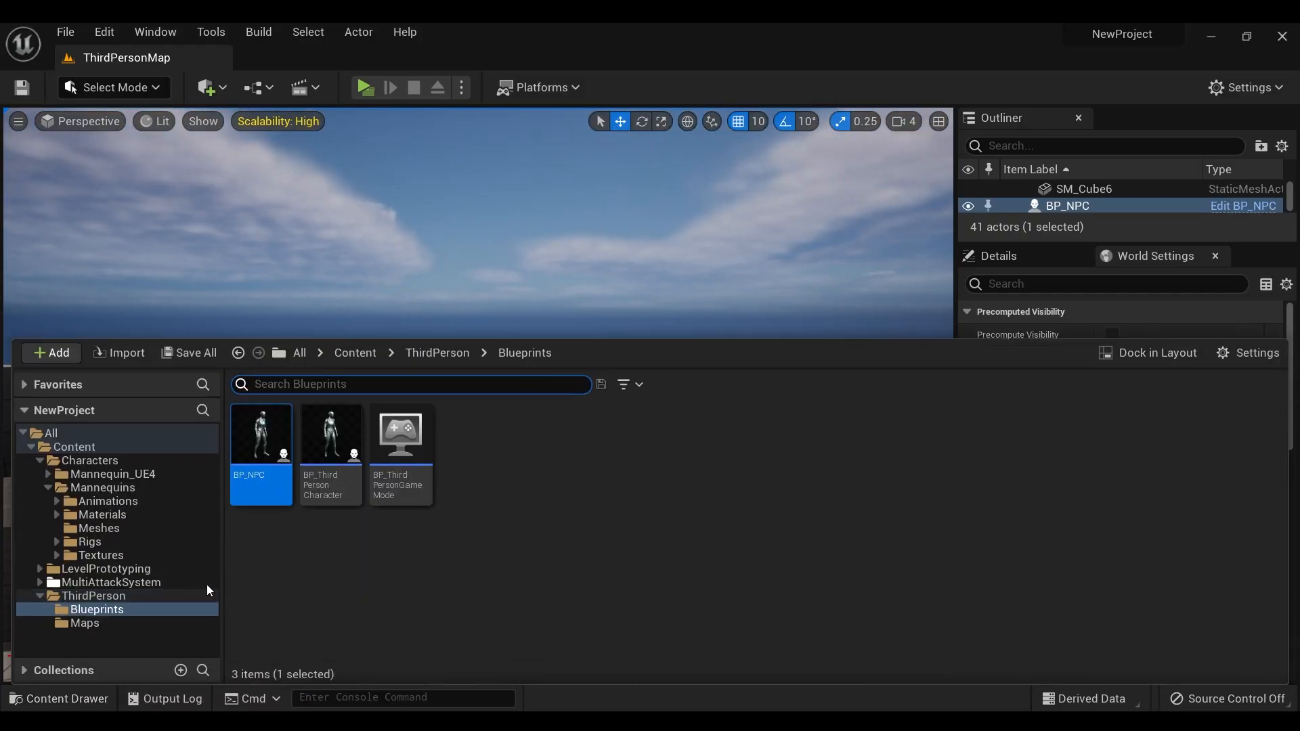
pyautogui.moveTo(325, 435); pyautogui.dragTo(125, 455)
pyautogui.moveTo(65, 495); pyautogui.dragTo(55, 498)
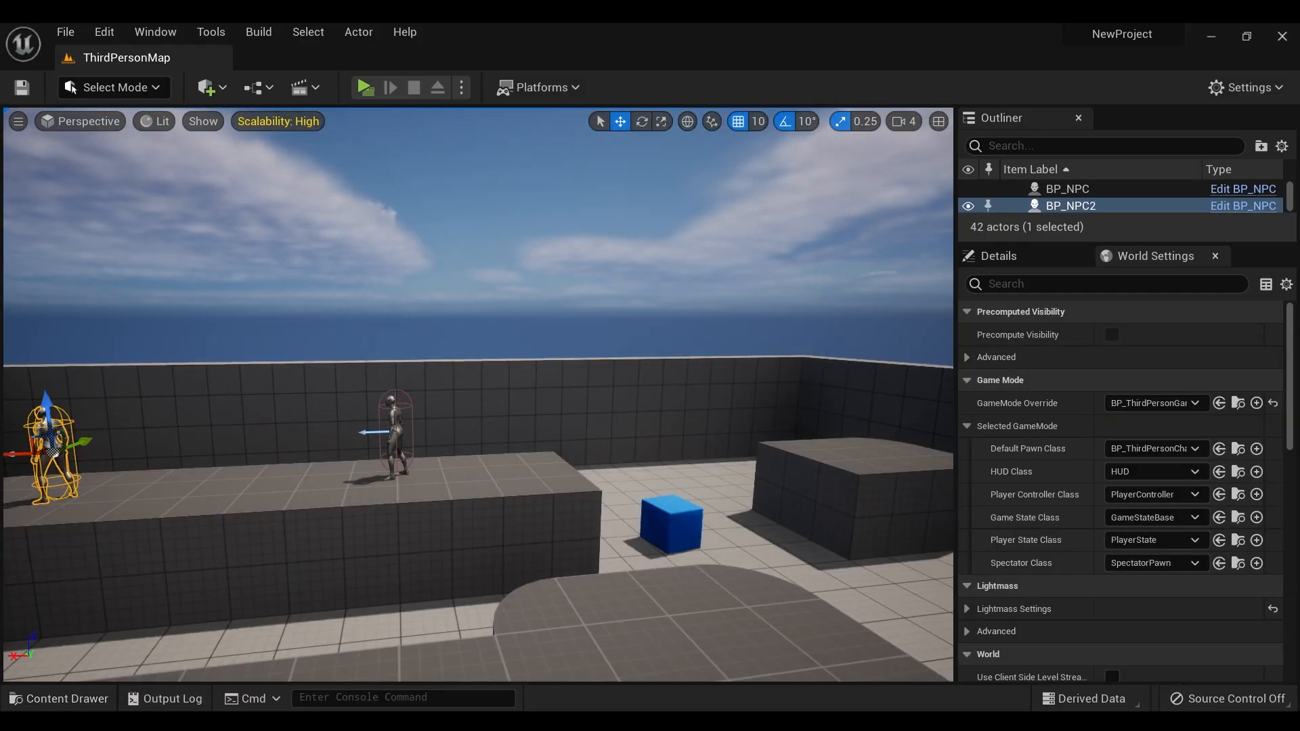
pyautogui.moveTo(254, 504); pyautogui.dragTo(196, 496, button='right')
pyautogui.press('e')
pyautogui.moveTo(310, 466); pyautogui.dragTo(376, 465)
pyautogui.press('w')
pyautogui.press('s')
pyautogui.moveTo(376, 465); pyautogui.dragTo(417, 466, button='right')
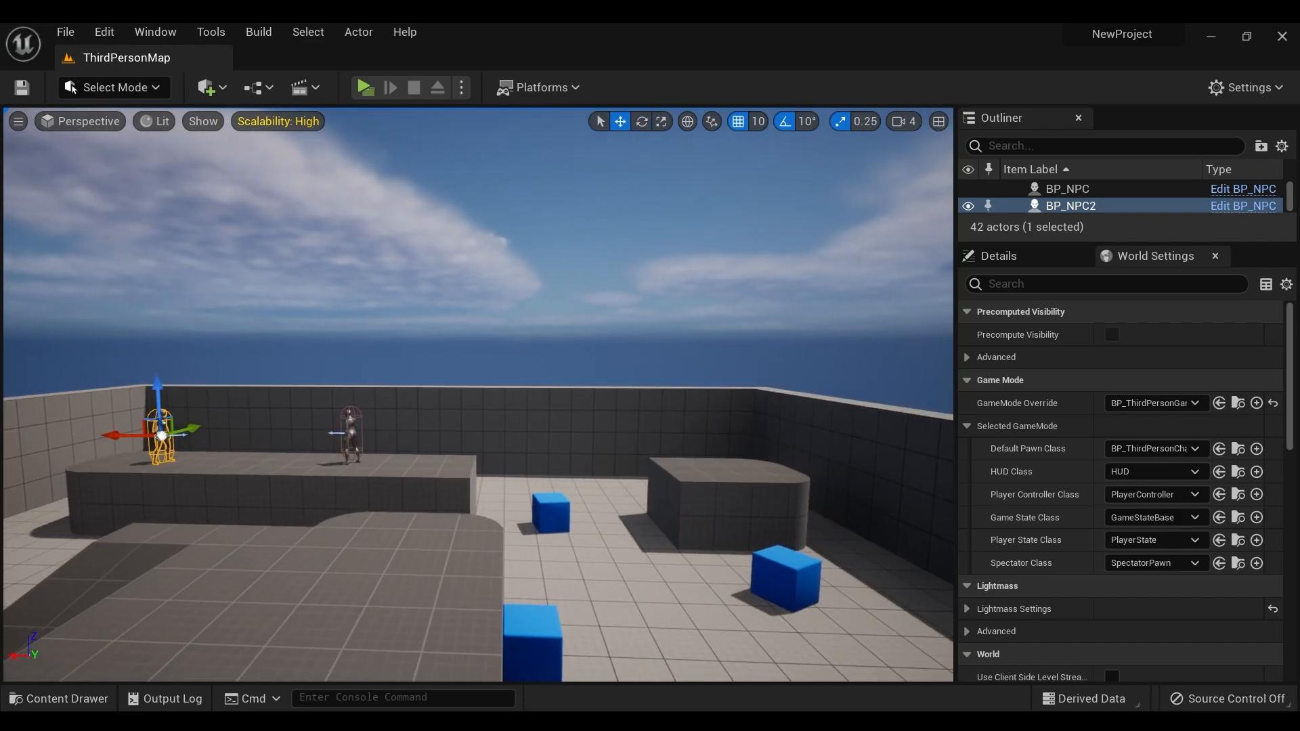
# Step: Place a third BP_NPC on the platform above the ramp, move it further back from the edge, and deselect it
pyautogui.click(71, 698)
pyautogui.moveTo(261, 545); pyautogui.dragTo(751, 312)
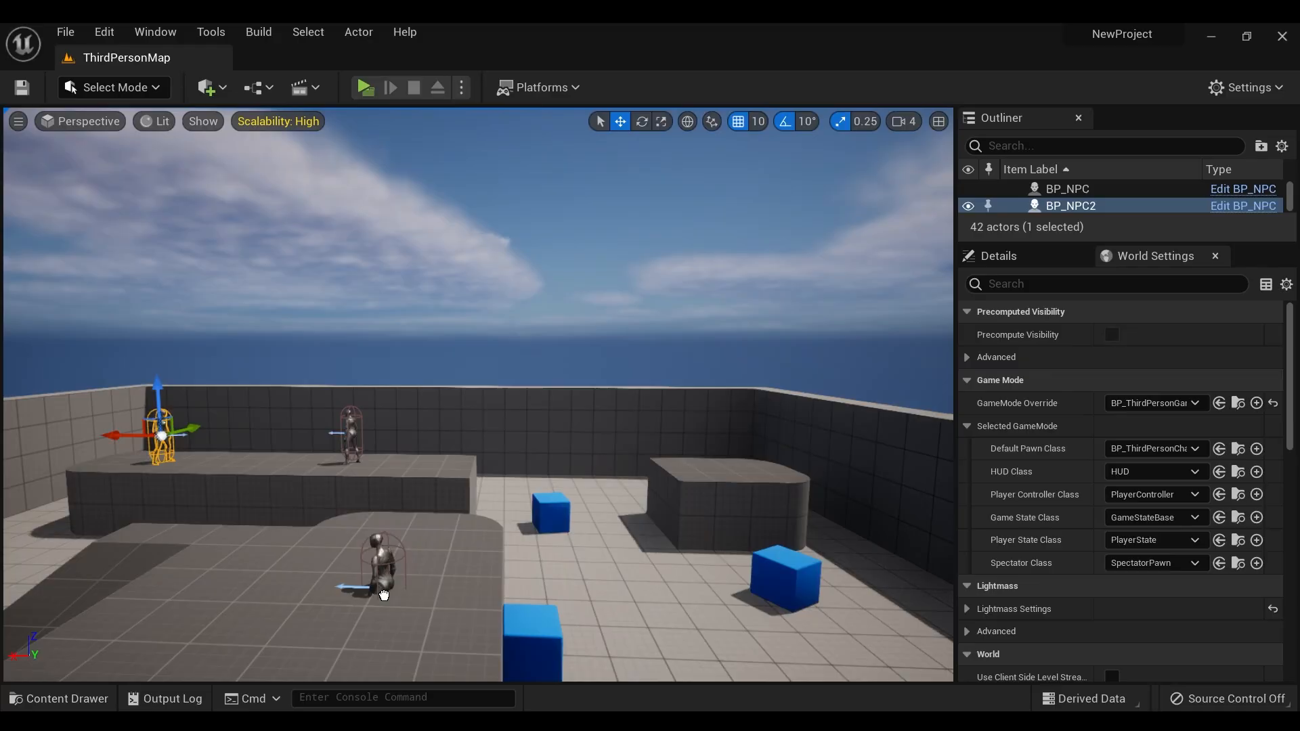
pyautogui.moveTo(384, 595); pyautogui.dragTo(385, 596)
pyautogui.press('s')
pyautogui.moveTo(522, 568); pyautogui.dragTo(518, 510, button='right')
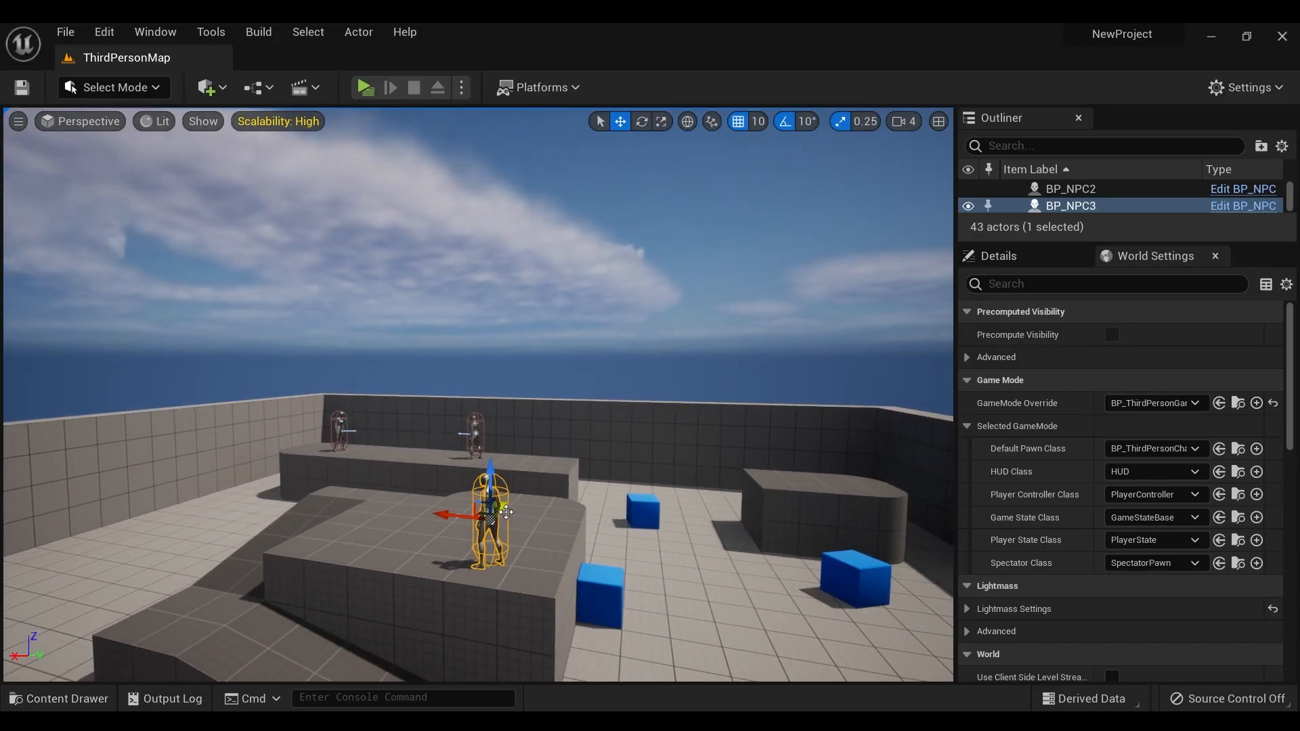
pyautogui.moveTo(506, 511); pyautogui.dragTo(462, 502)
pyautogui.click(386, 338)
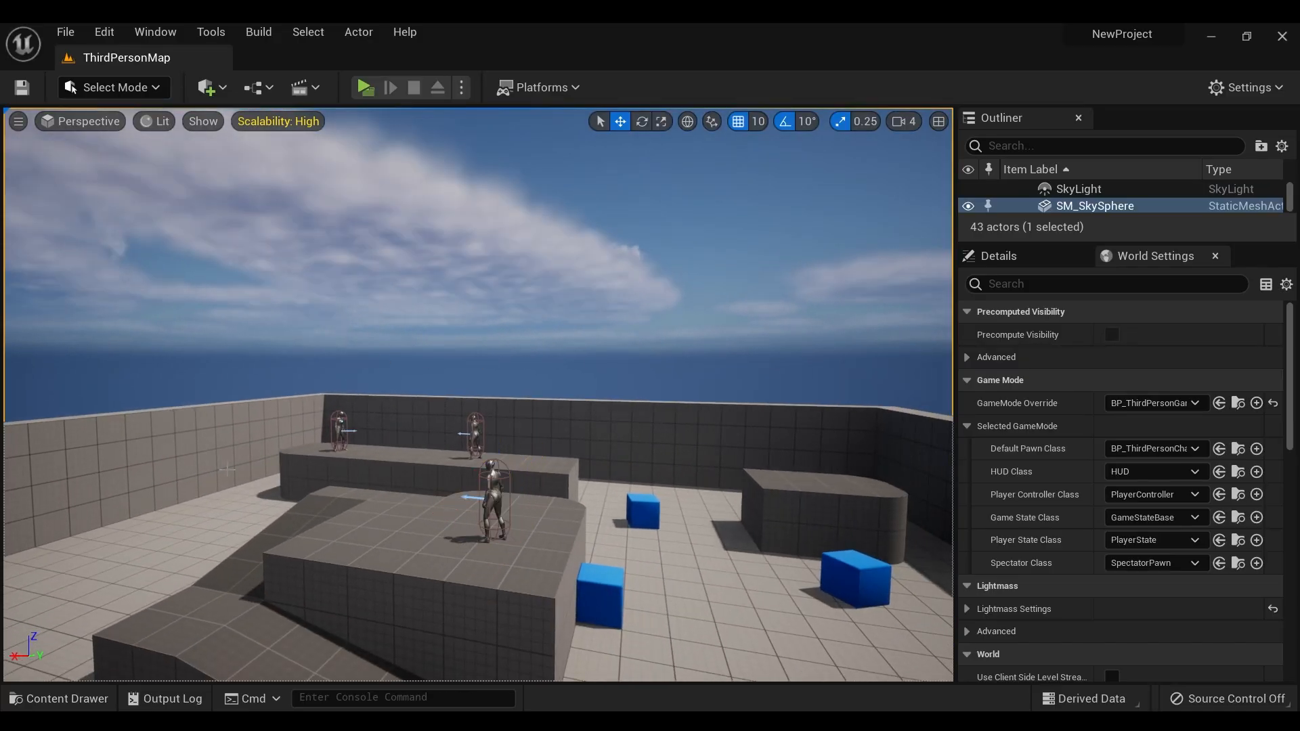
# Step: Open the BP_AttackPosition blueprint from the MultiAttackSystem/Blueprints/Core folder
pyautogui.click(69, 698)
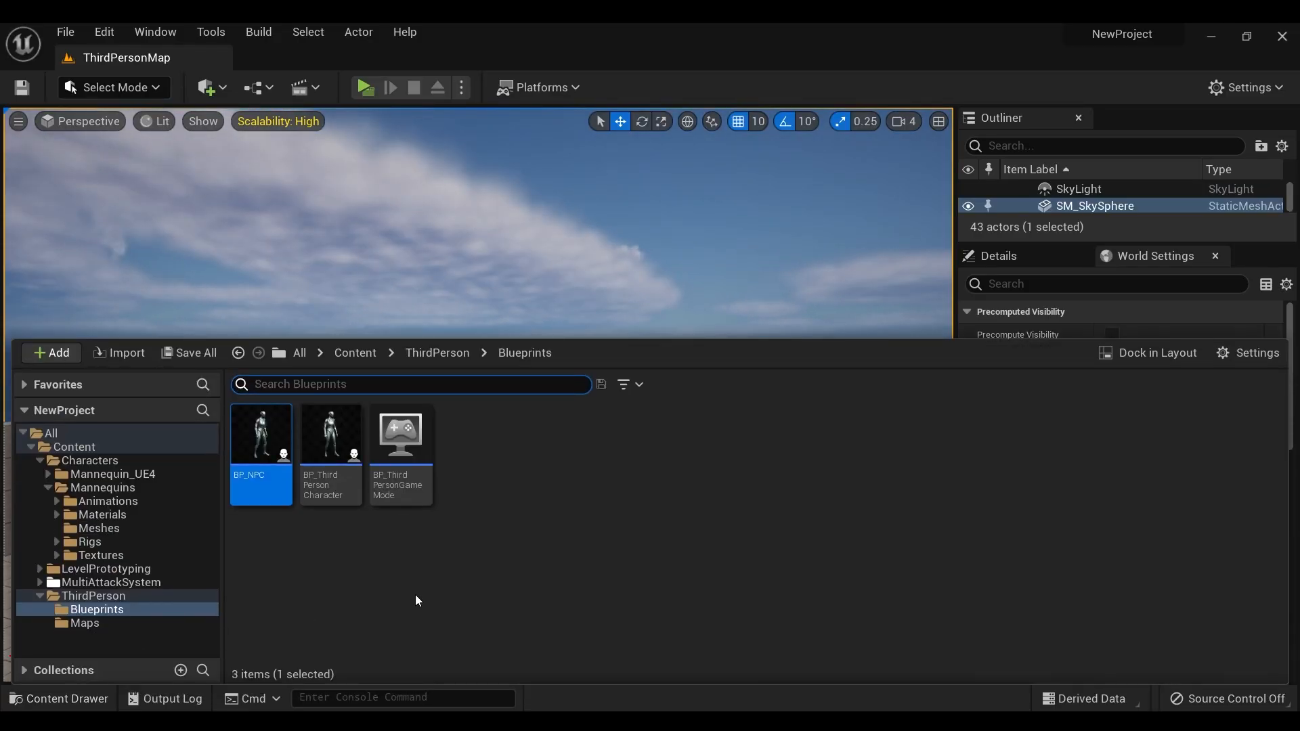
pyautogui.click(355, 352)
pyautogui.doubleClick(402, 436)
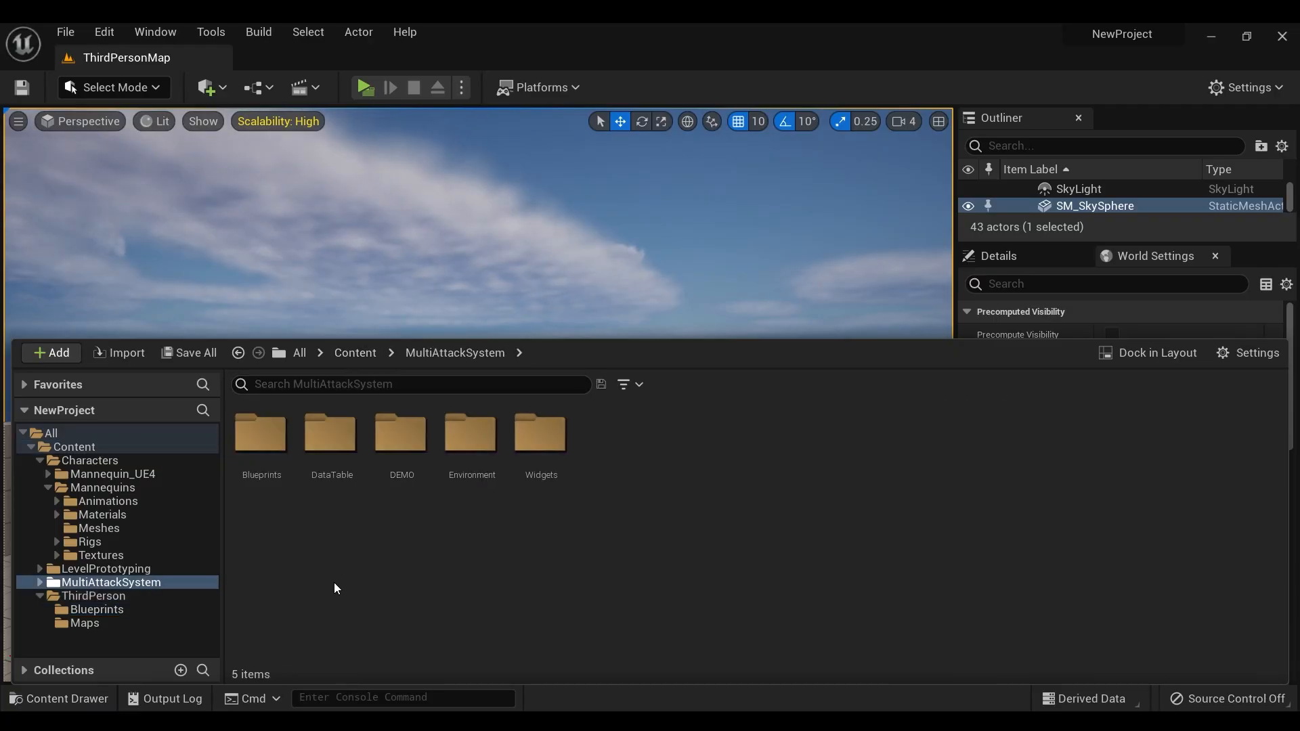
pyautogui.doubleClick(261, 436)
pyautogui.doubleClick(329, 436)
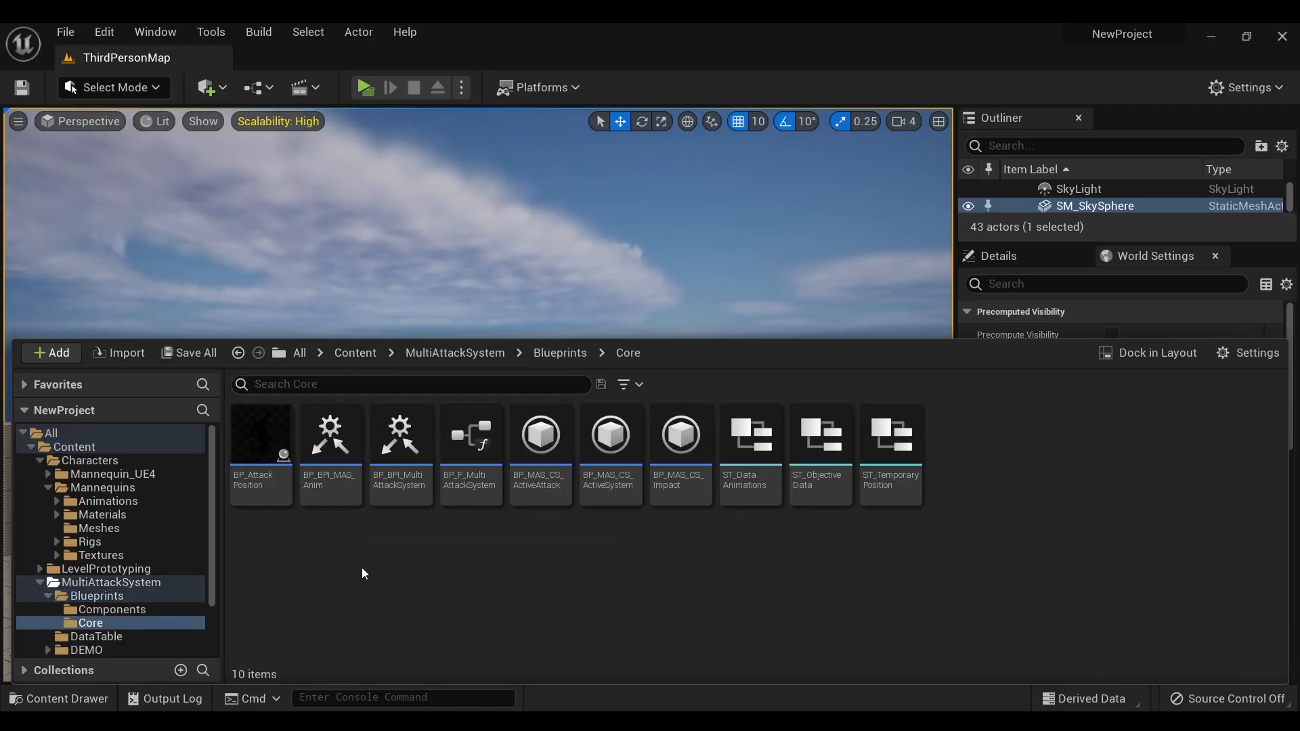
pyautogui.doubleClick(259, 446)
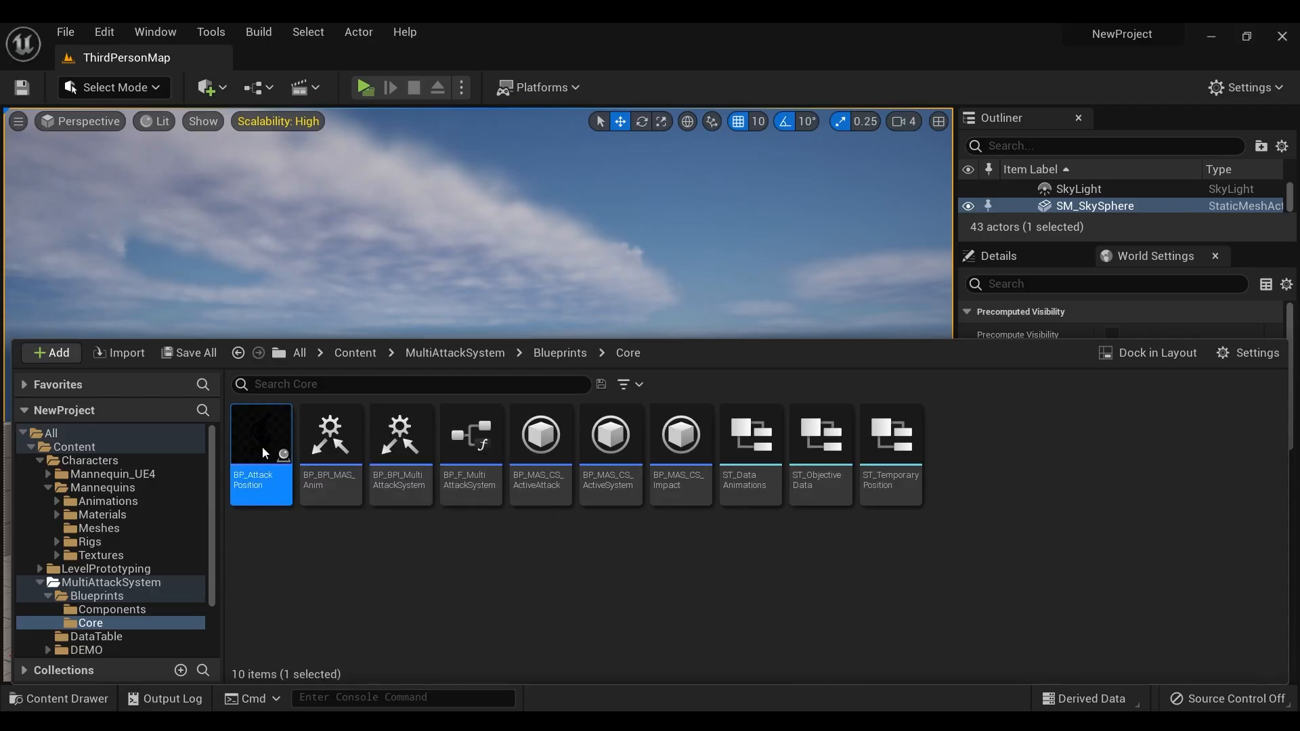
# Step: Set the skeletal mesh of BP_AttackPosition's SkeletalMesh component to SKM_Manny, then close the blueprint
pyautogui.click(329, 124)
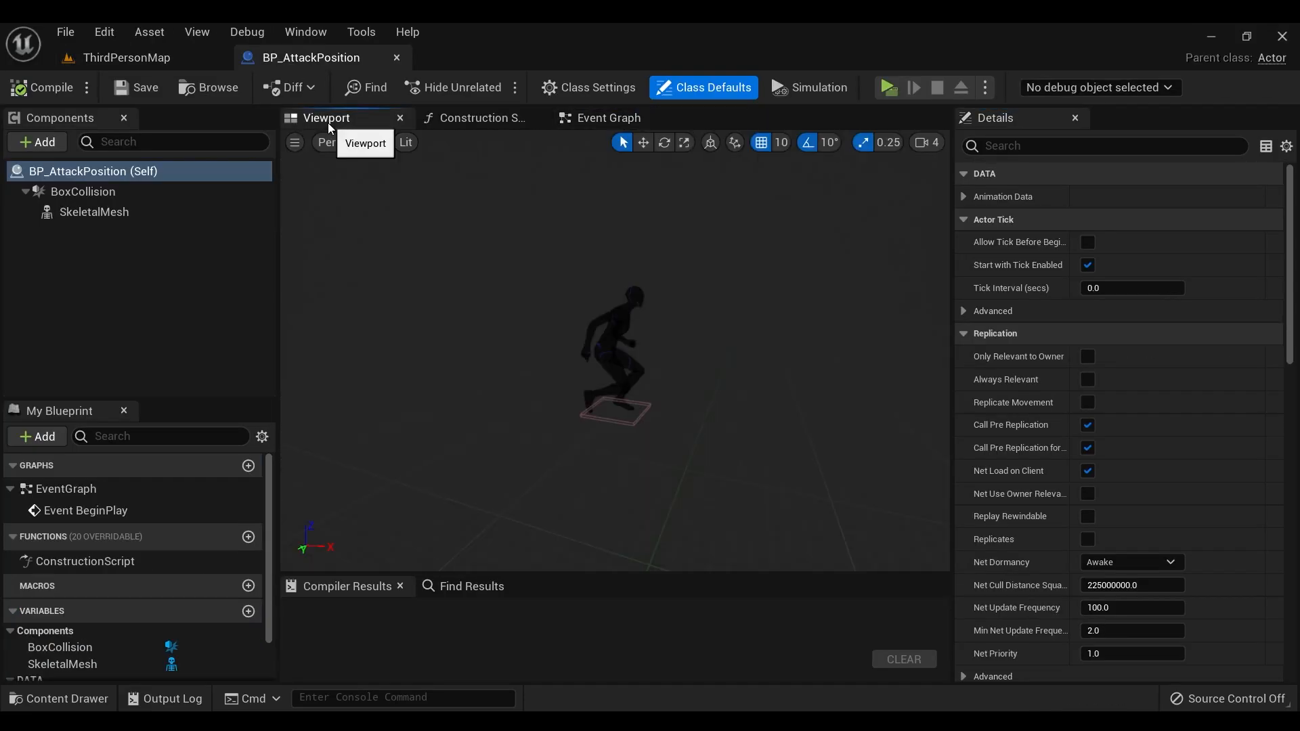
pyautogui.click(605, 322)
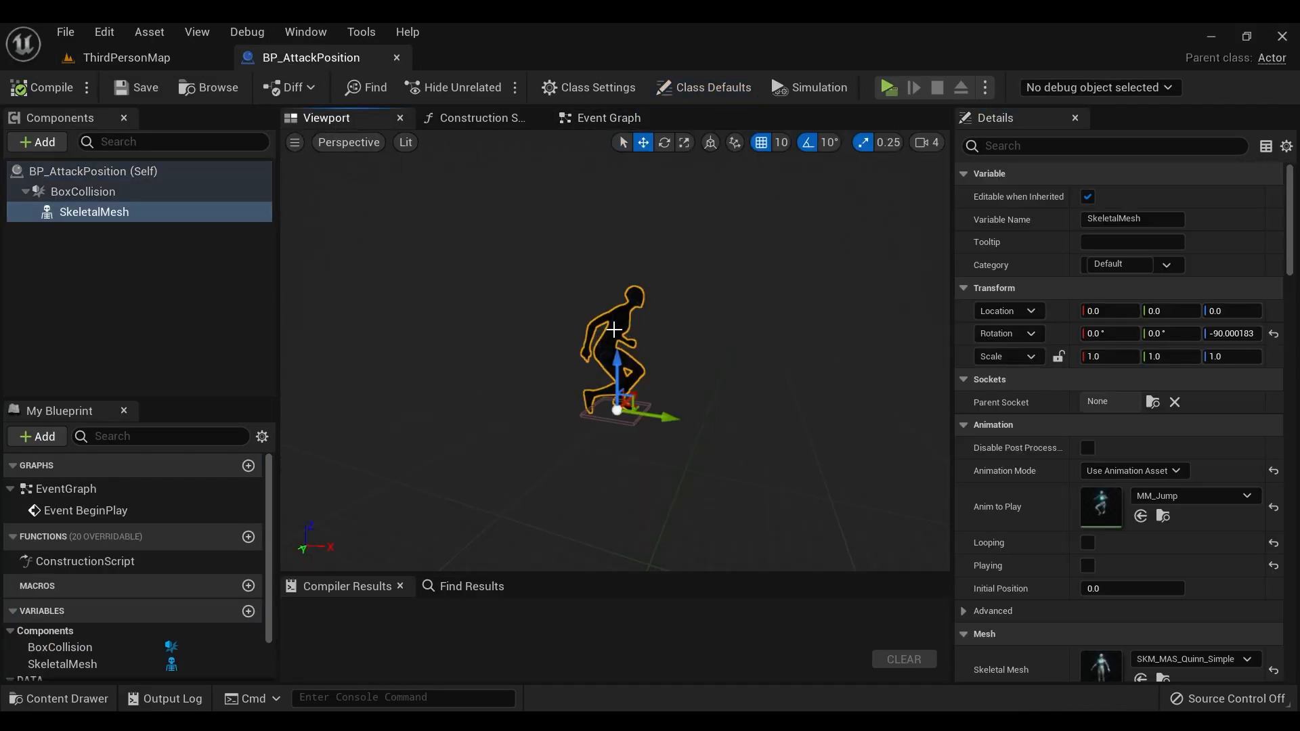
pyautogui.scroll(-5, 1290, 257)
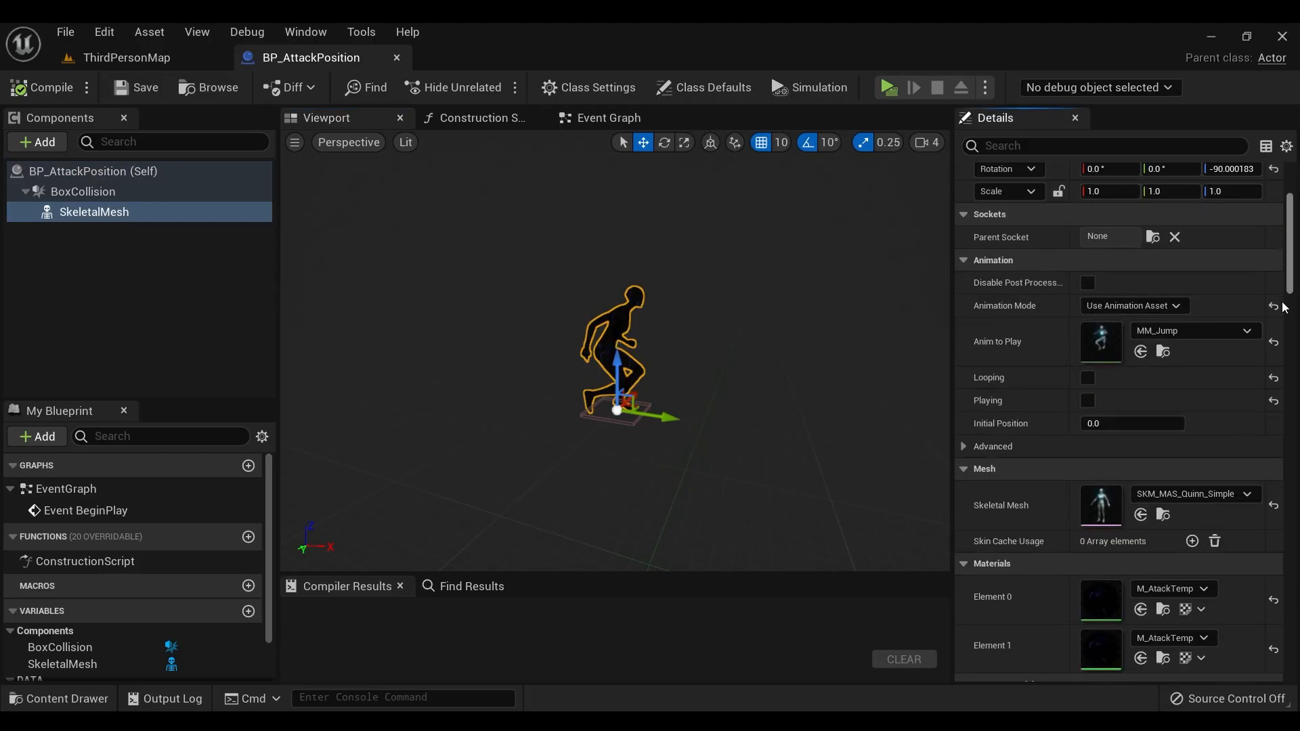
pyautogui.click(1165, 495)
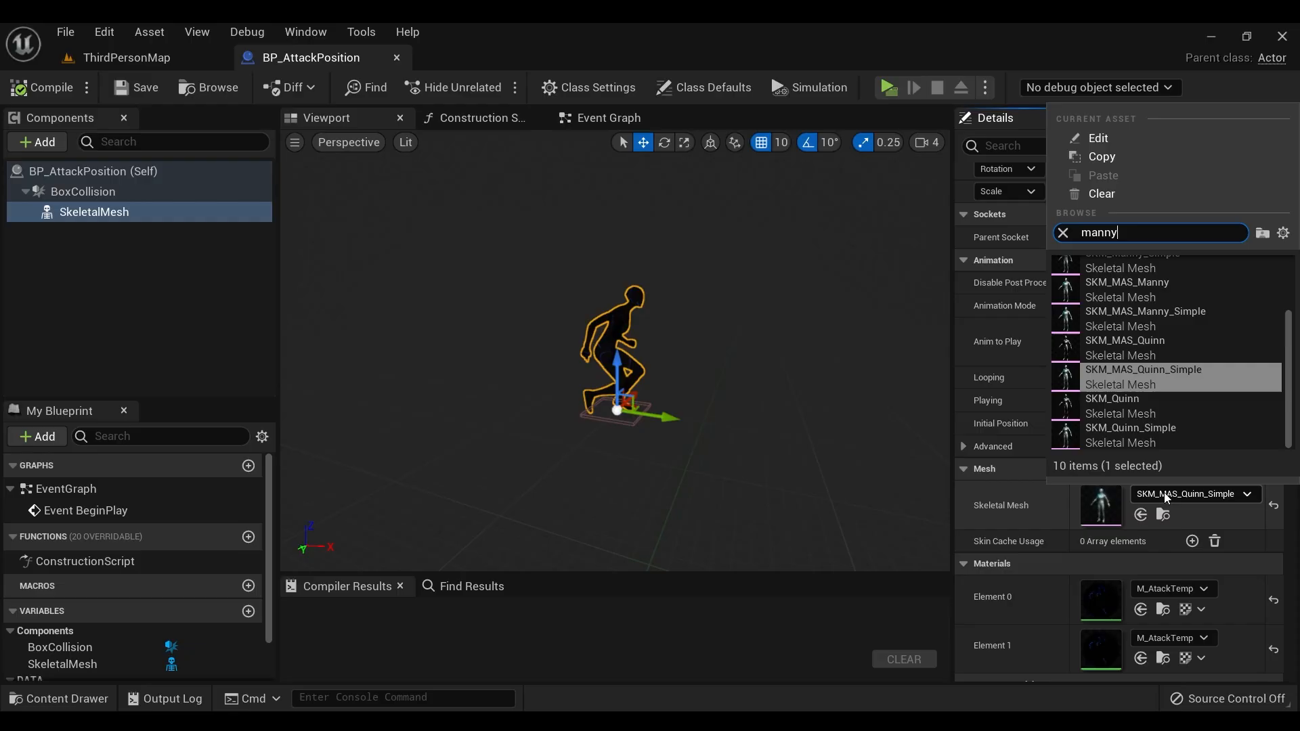
pyautogui.click(1100, 270)
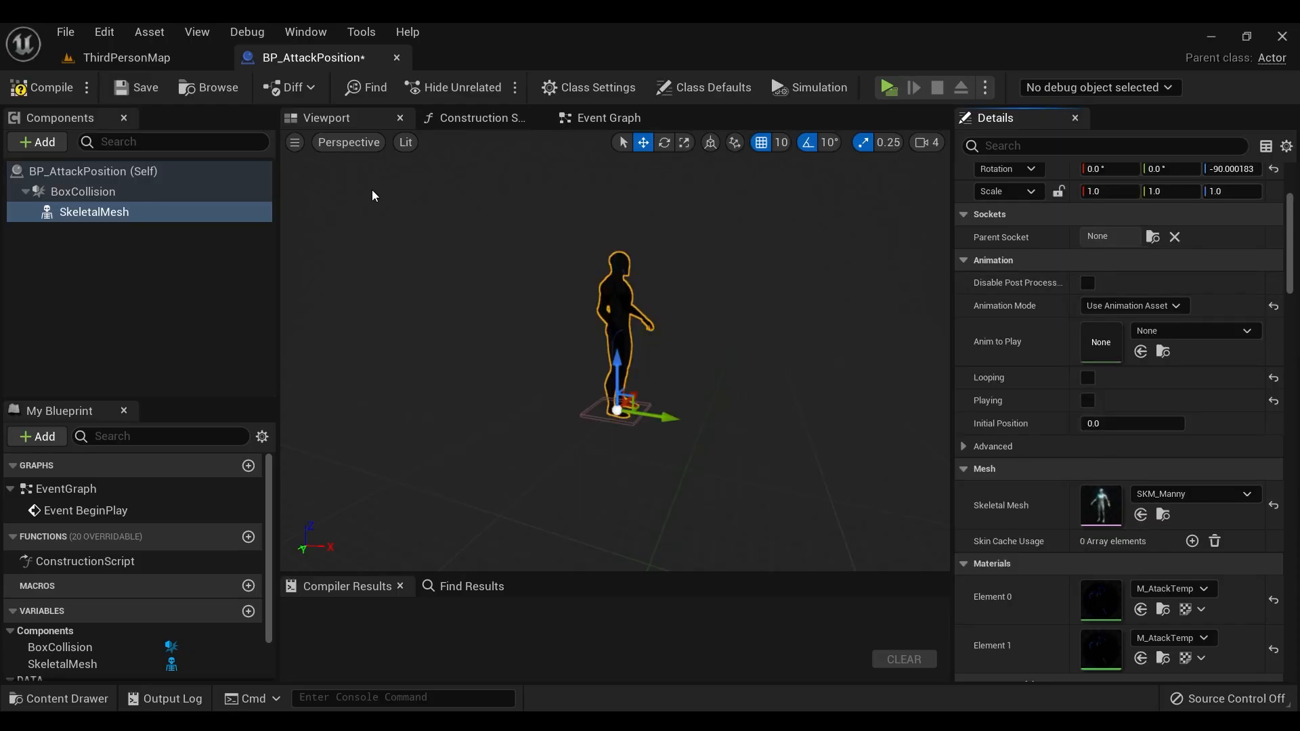
pyautogui.click(396, 58)
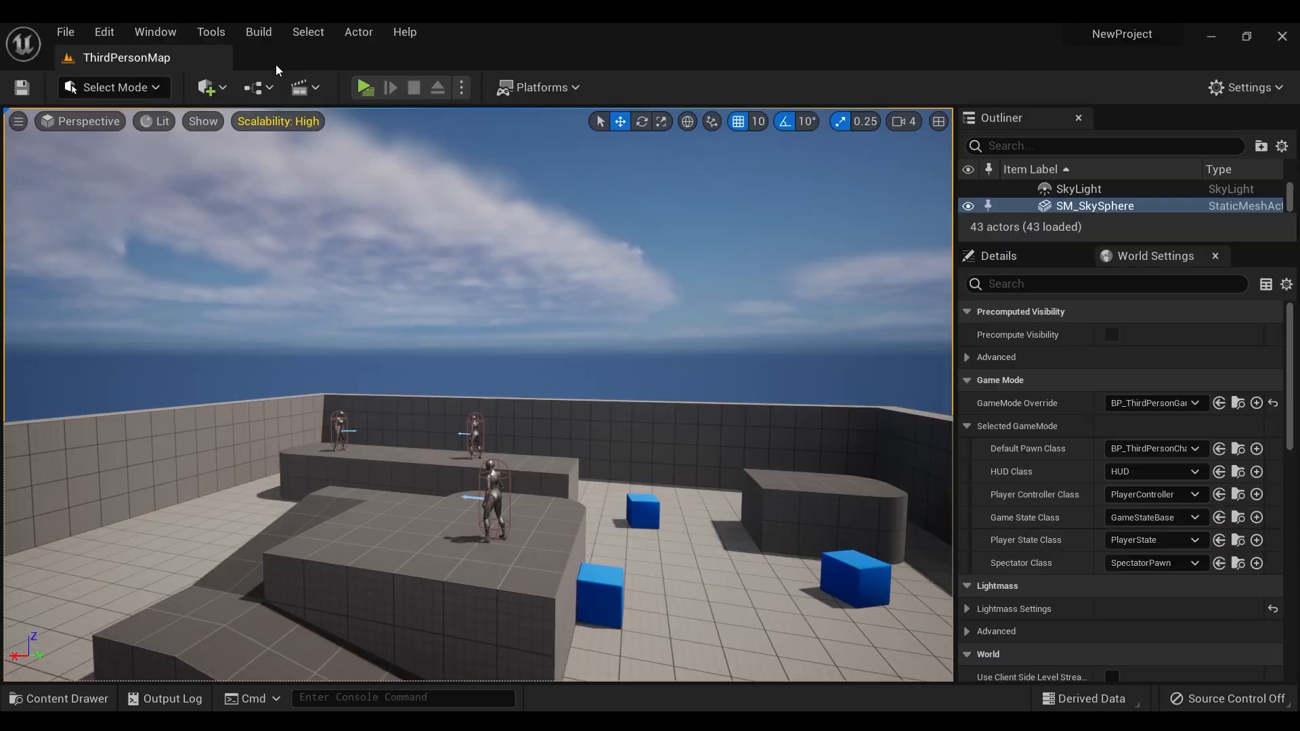
# Step: Play the level, test the Multi Attack System by targeting the three NPCs and activating the attack, and end the session
pyautogui.click(364, 87)
pyautogui.press('w')
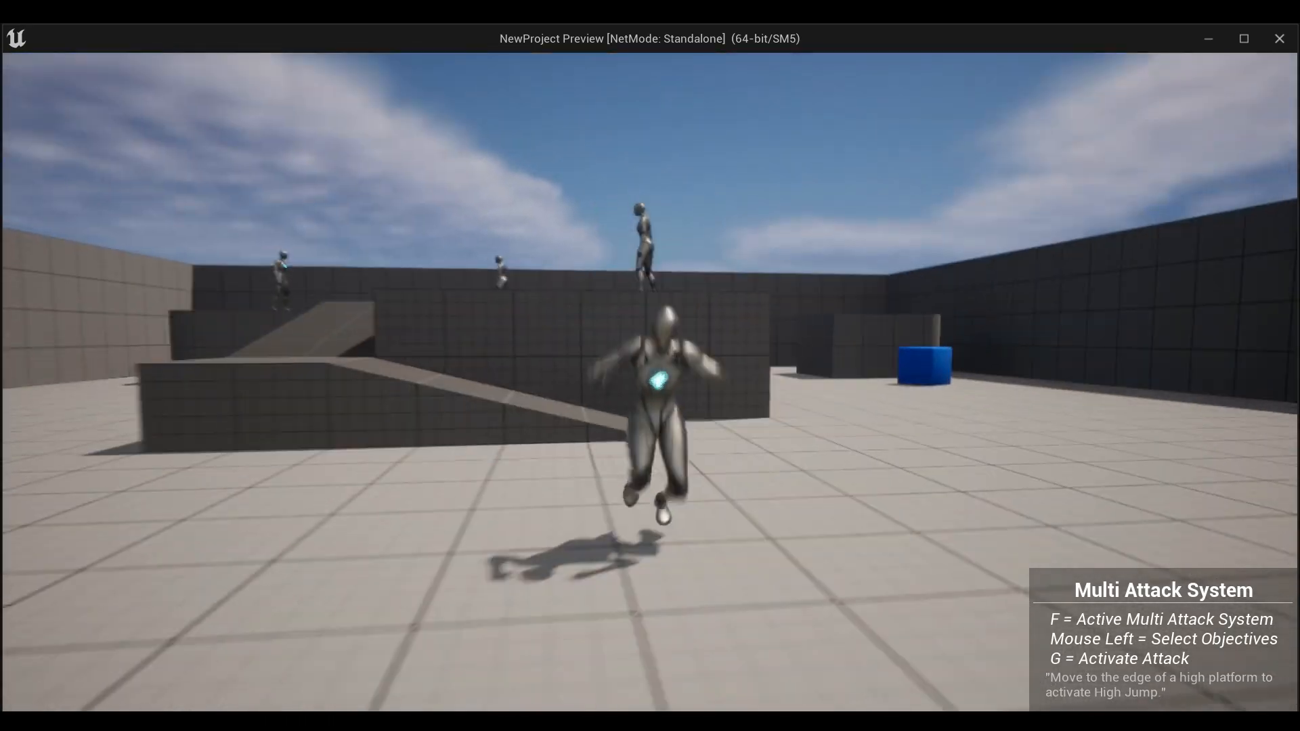
pyautogui.press('f')
pyautogui.click(650, 384)
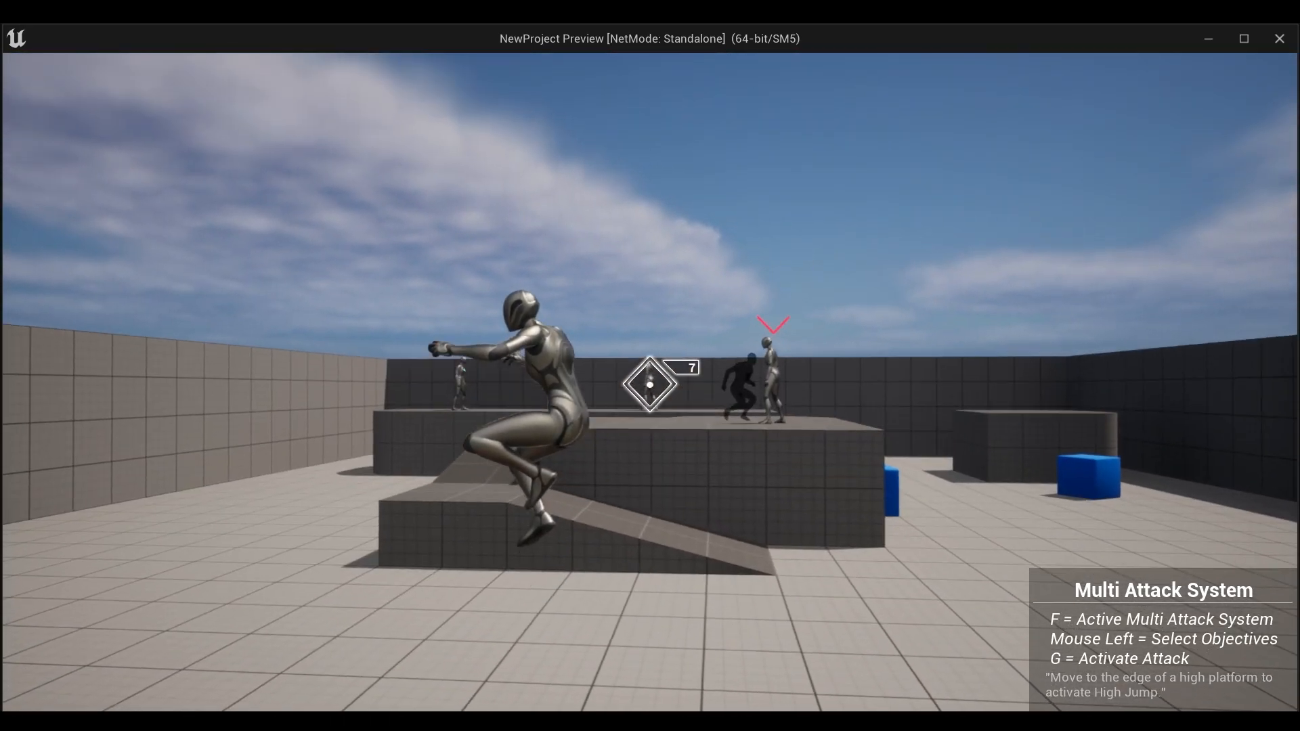
pyautogui.click(650, 384)
pyautogui.click(650, 384)
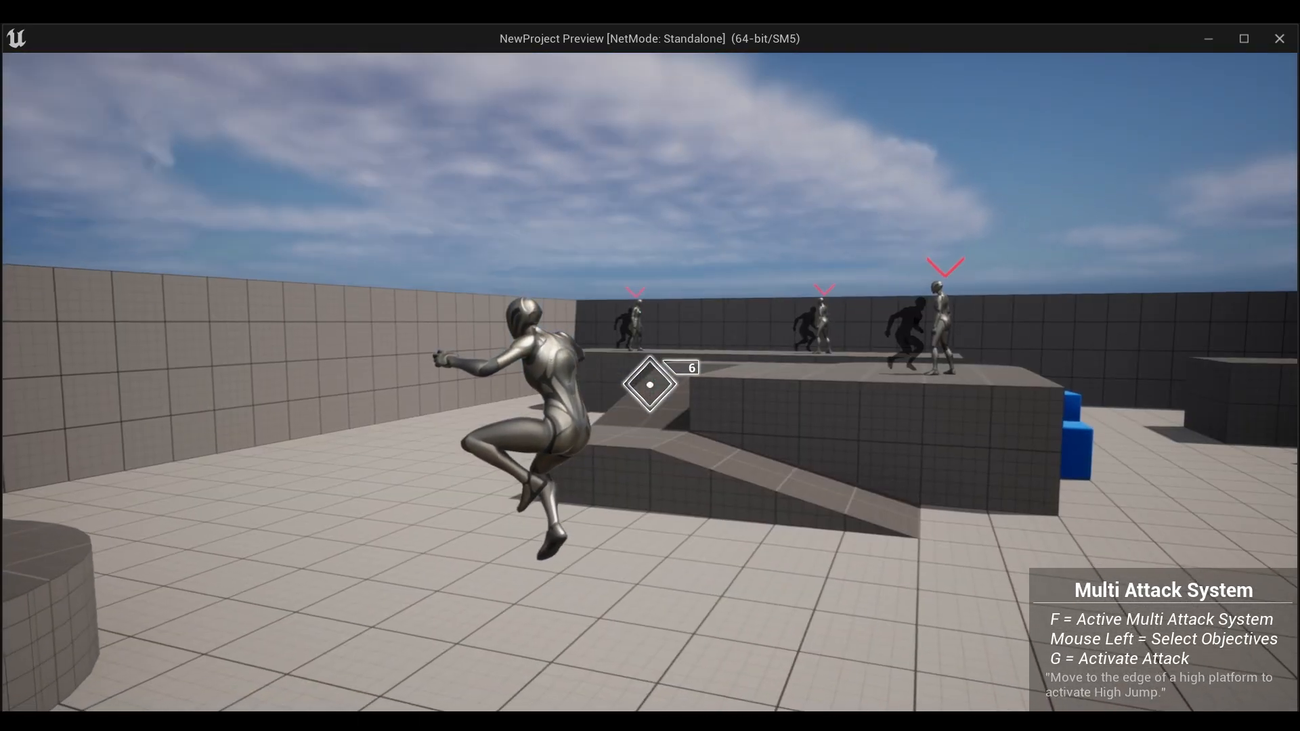
pyautogui.press('g')
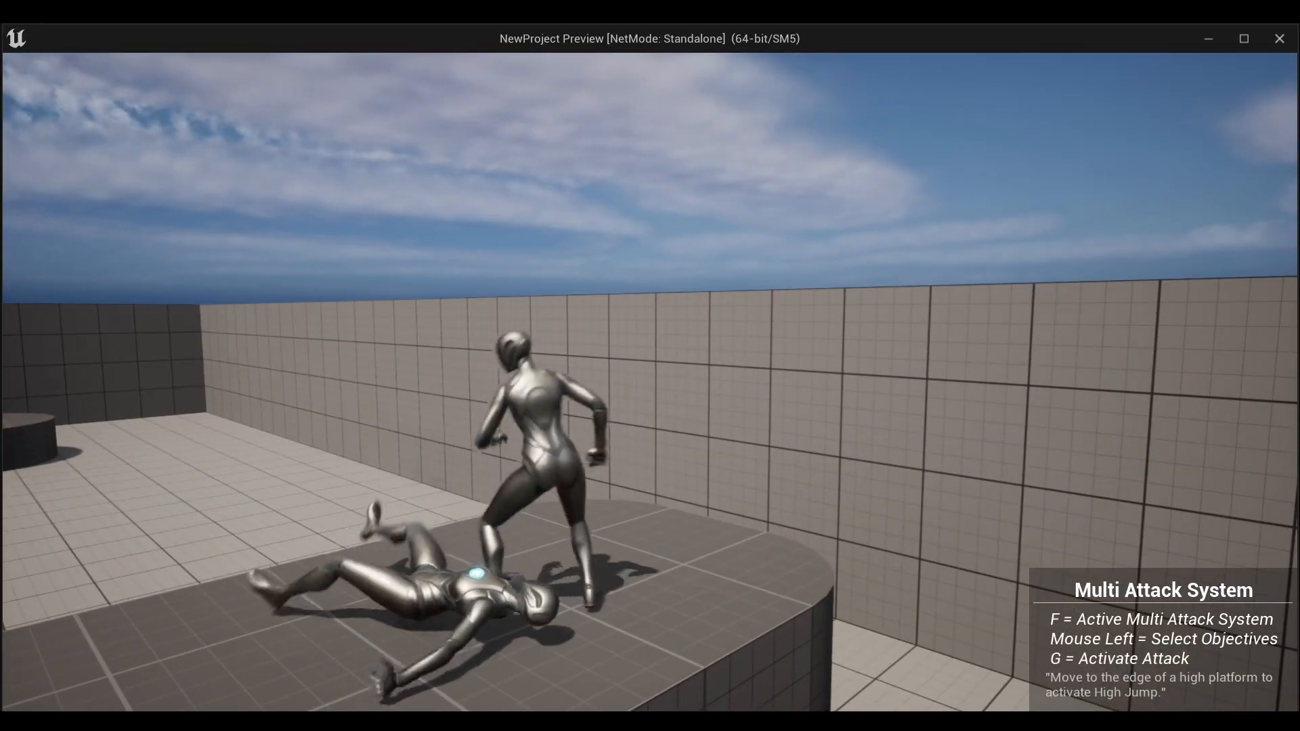
pyautogui.press('Escape')
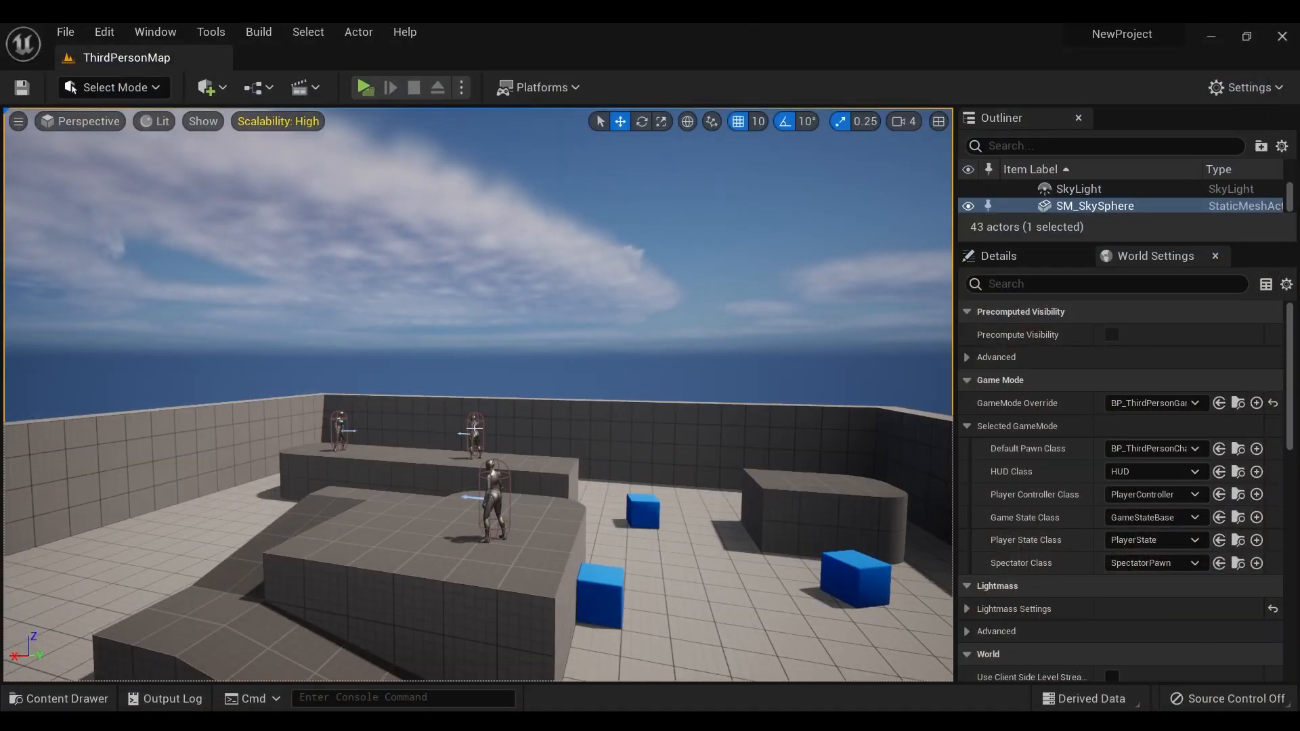
# Step: Set the Data Table NPC row name to 2 on the BP_C_MAS_NPC component of the first-placed BP_NPC
pyautogui.click(474, 428)
pyautogui.press('f')
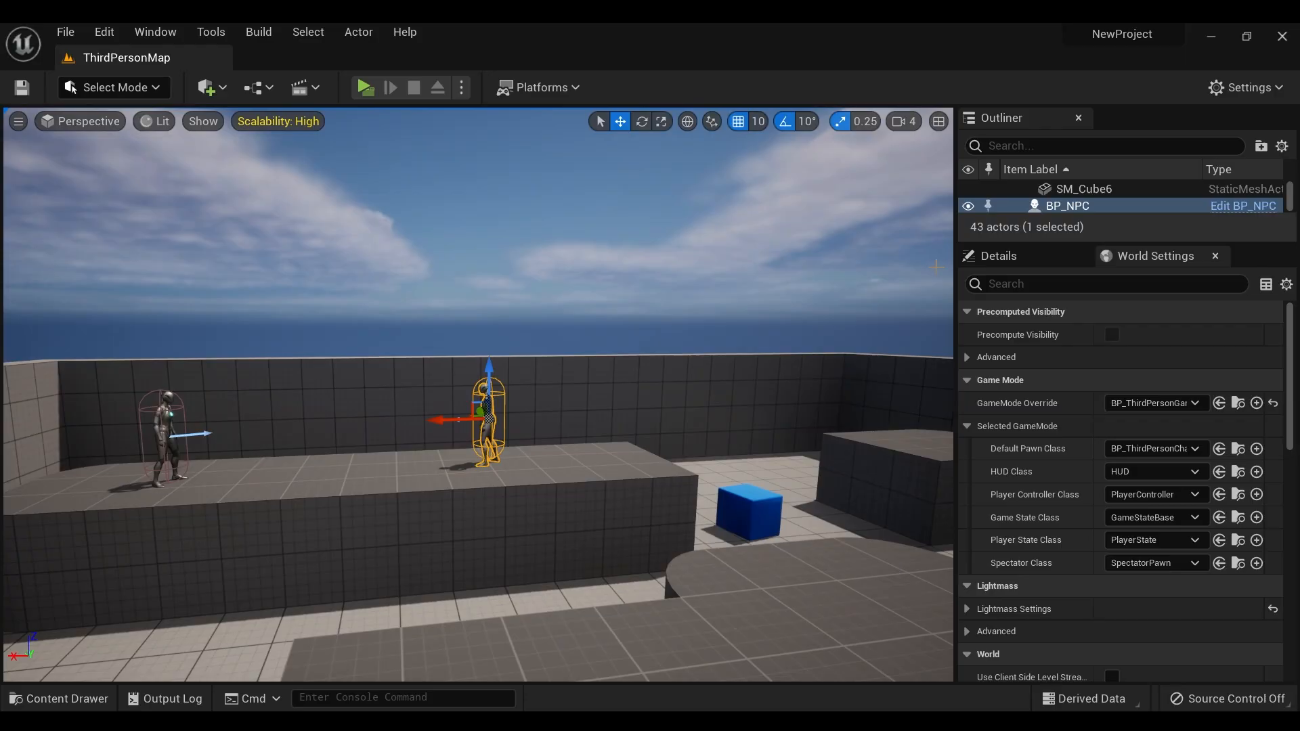
pyautogui.click(1000, 258)
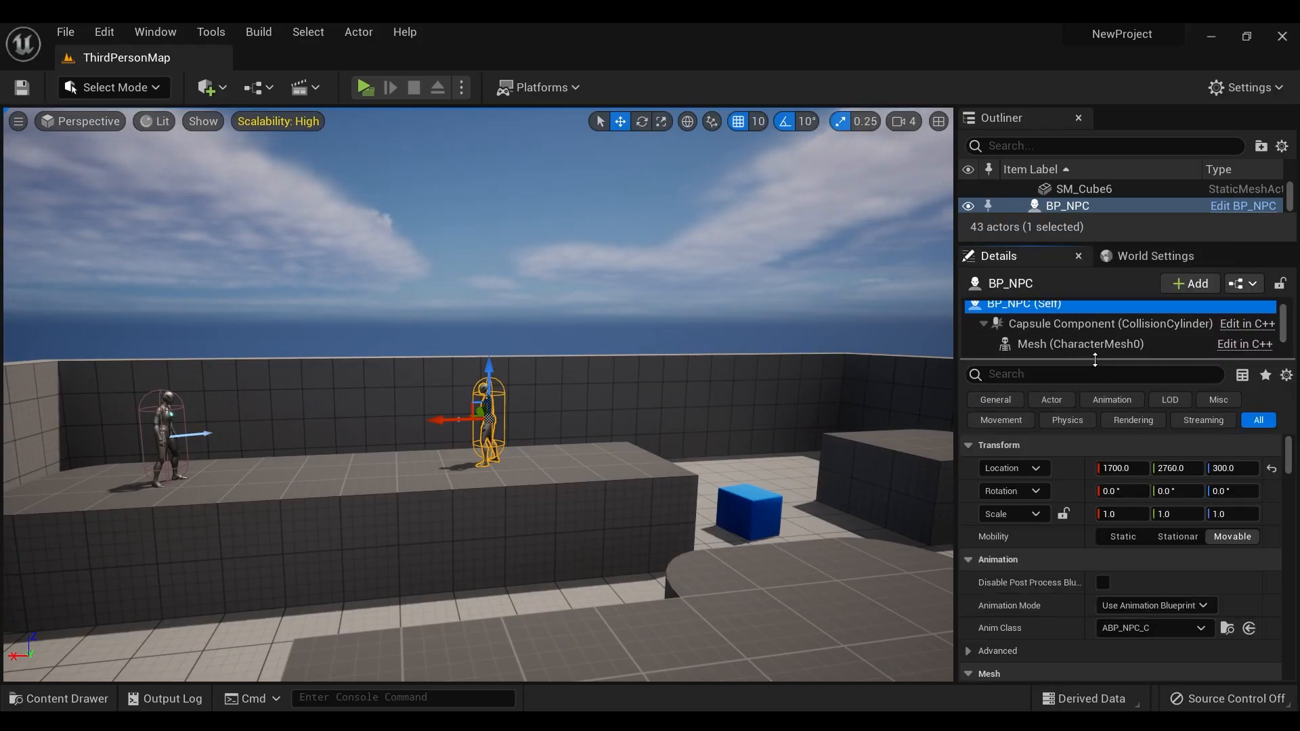
pyautogui.moveTo(1094, 360); pyautogui.dragTo(1096, 390)
pyautogui.click(1036, 365)
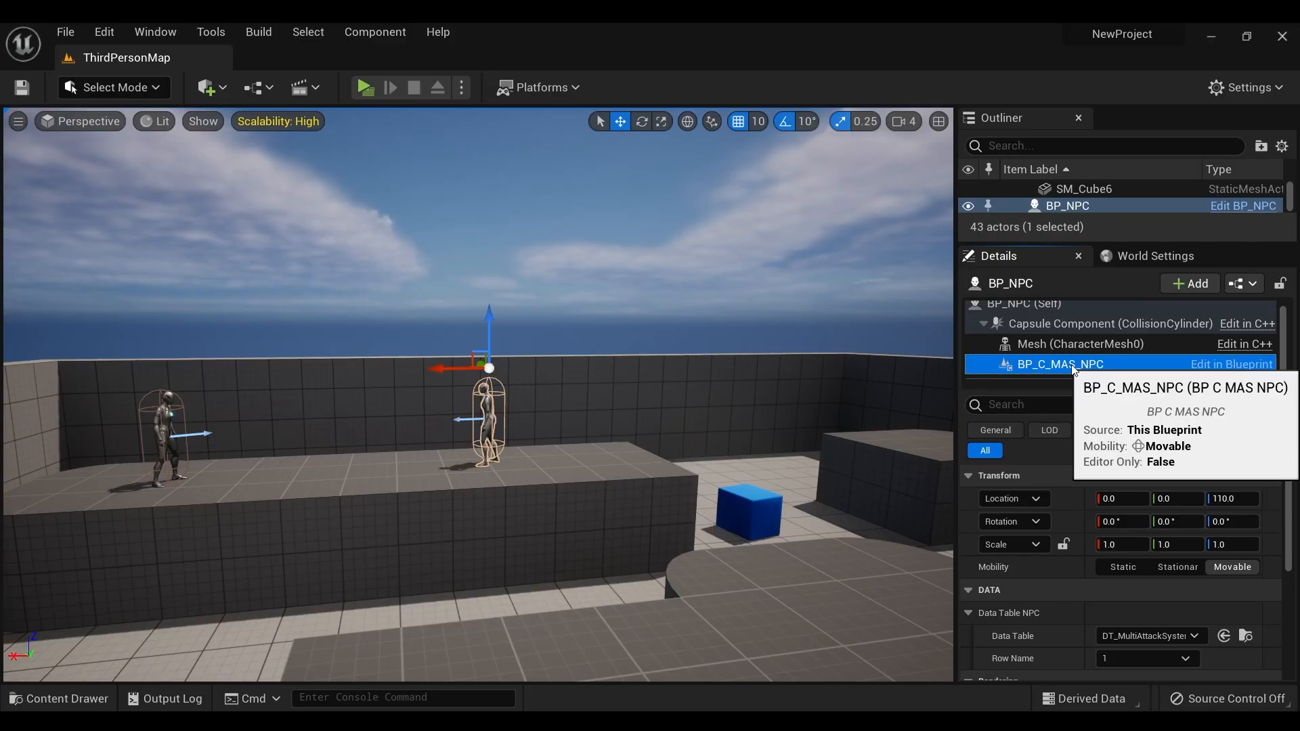
pyautogui.moveTo(1286, 523); pyautogui.dragTo(1287, 536)
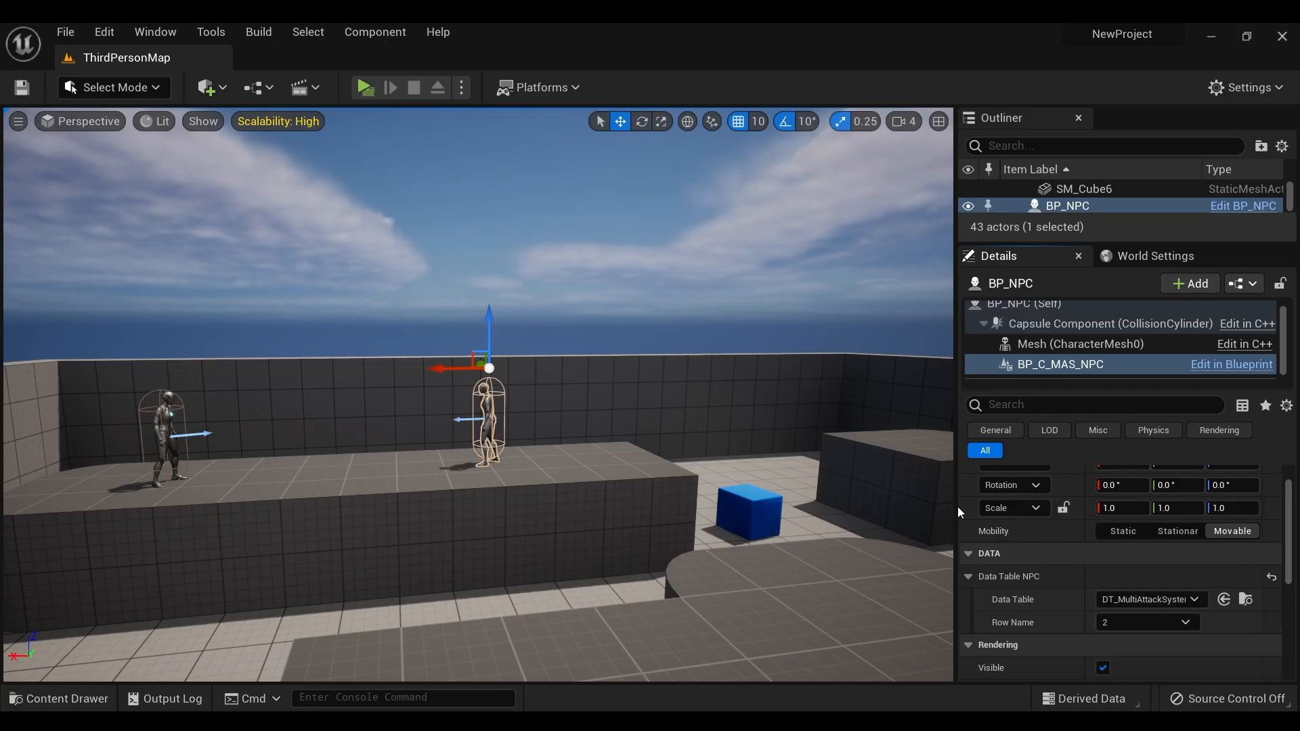
# Step: Replay the level to test the changed NPC attack row by targeting the NPCs and activating the attack, then return to the editor
pyautogui.click(365, 88)
pyautogui.press('w')
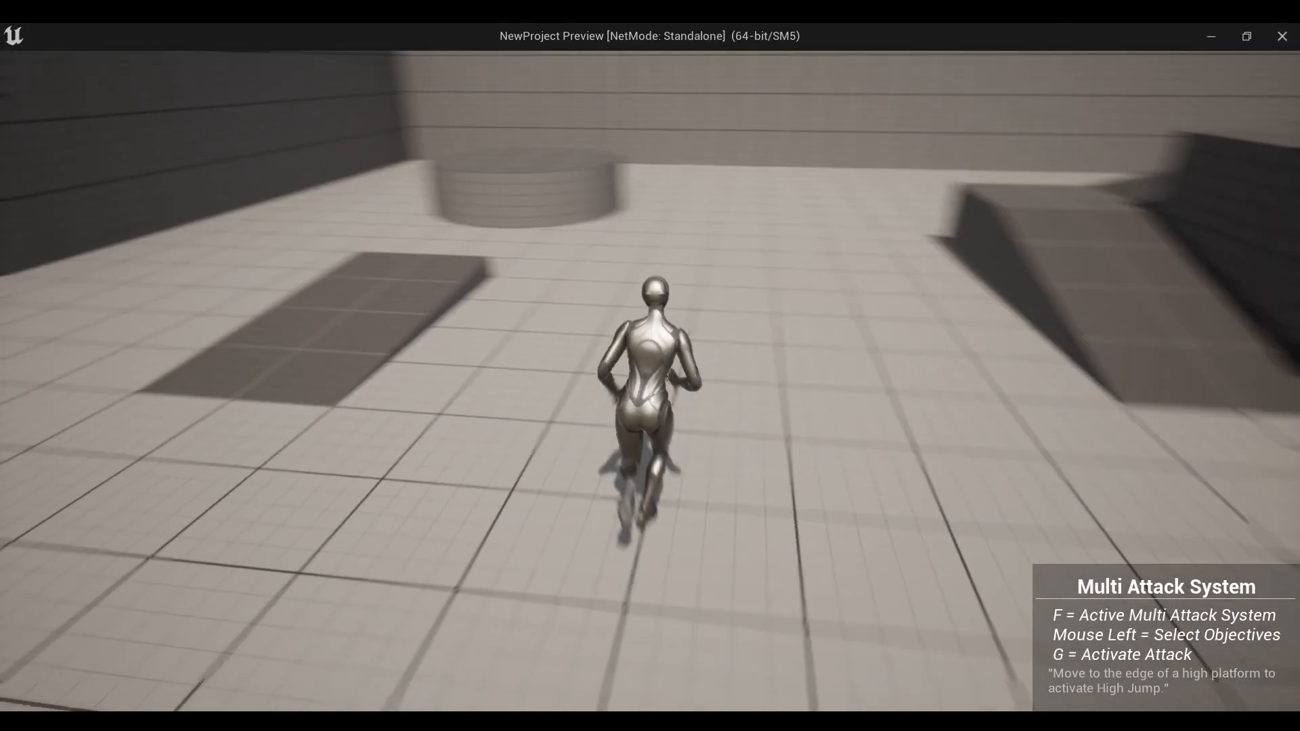
pyautogui.press('f')
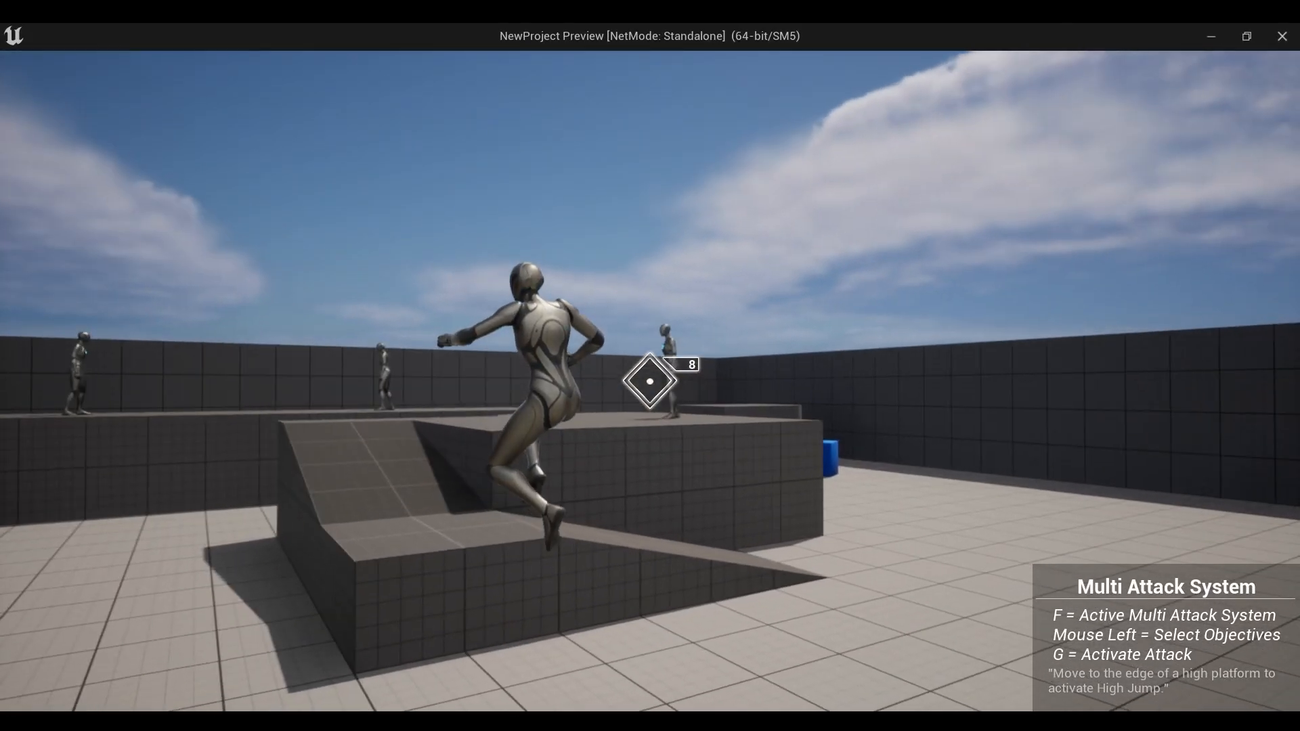
pyautogui.click(650, 381)
pyautogui.click(650, 381)
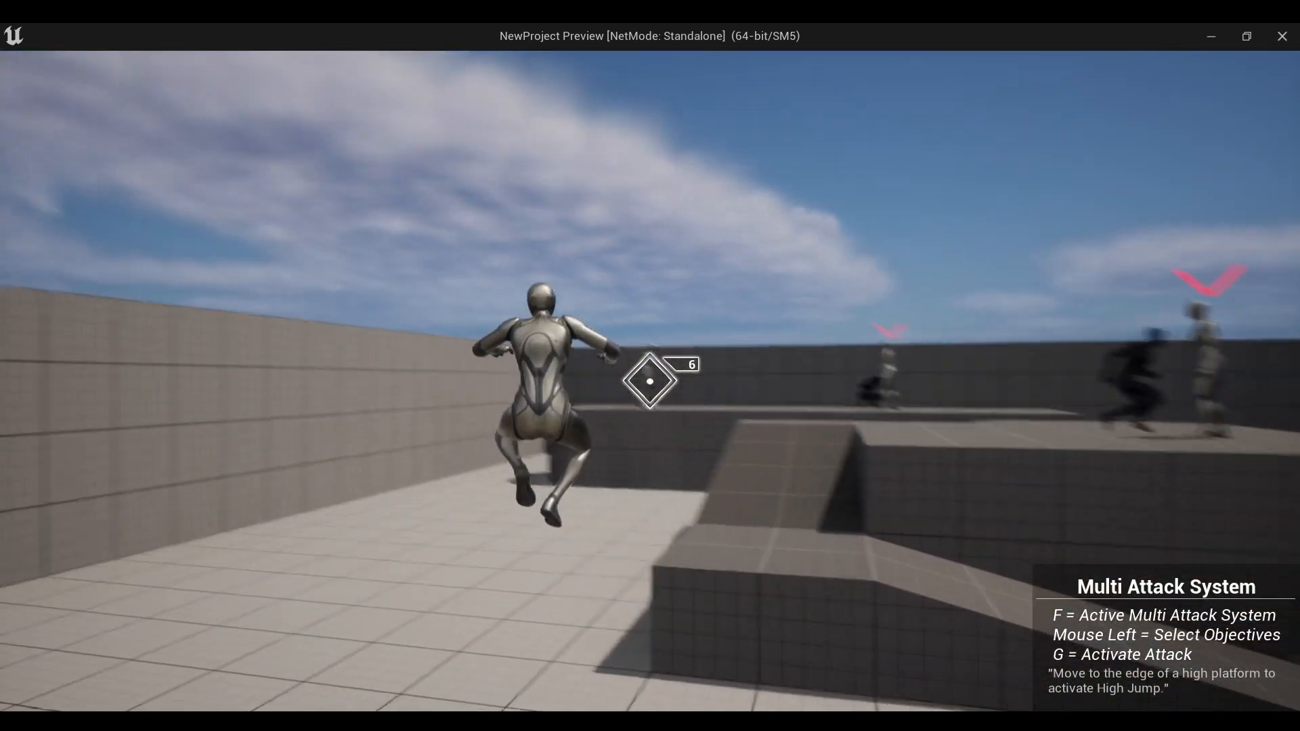
pyautogui.click(650, 381)
pyautogui.press('g')
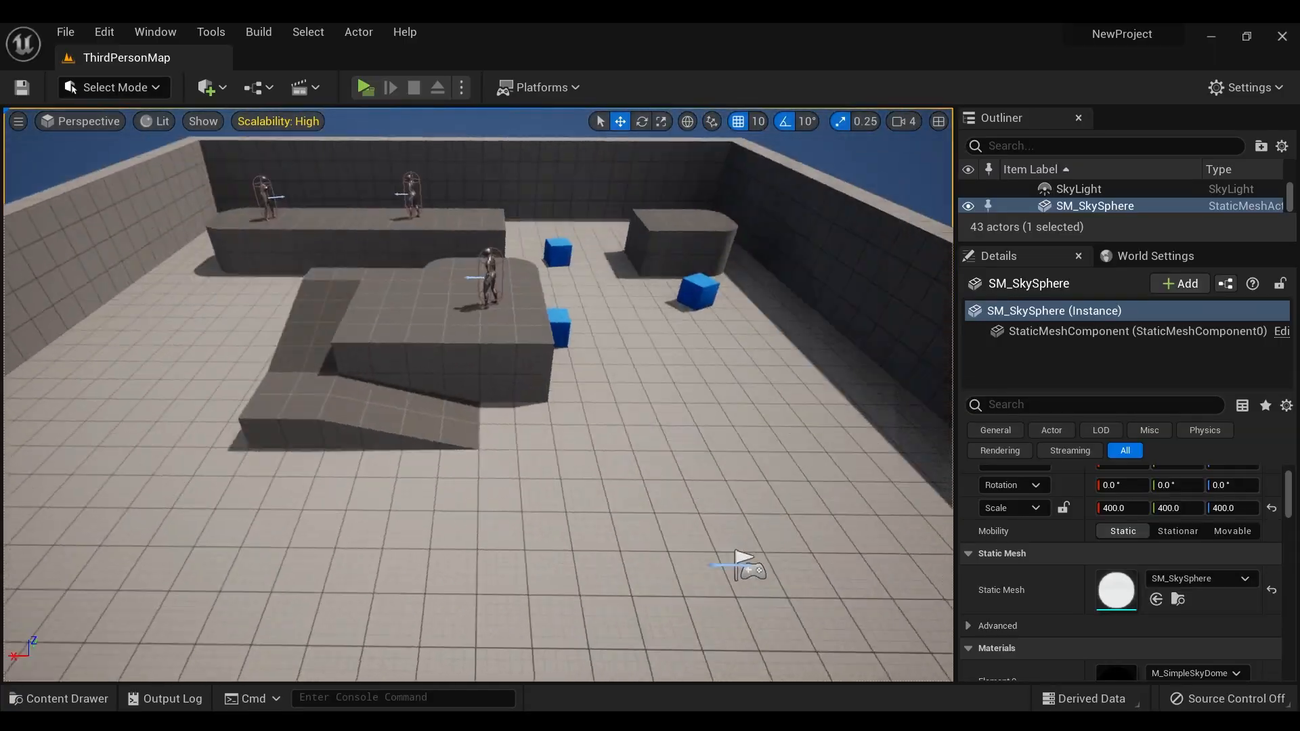
# Step: Move PlayerStart onto the round platform and raise it together with the platform's four quarter cylinders high above the walled level
pyautogui.click(706, 467)
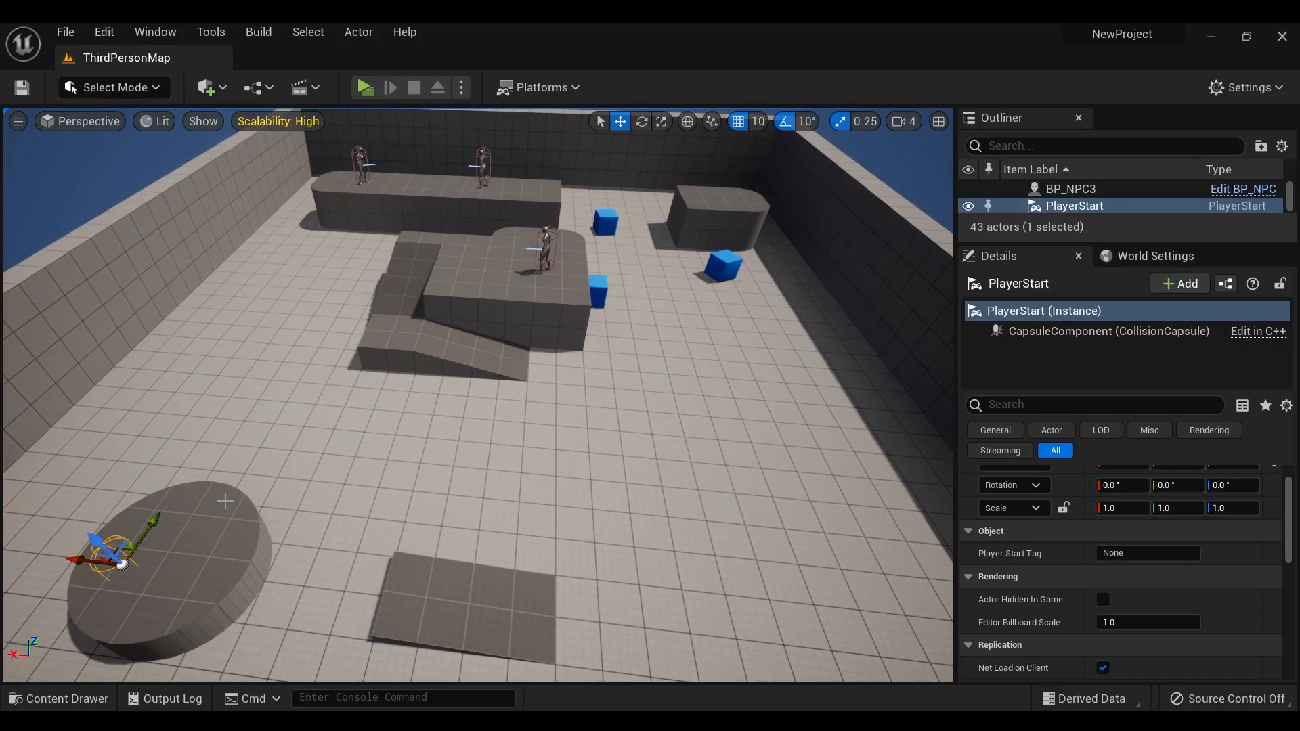
pyautogui.moveTo(225, 501); pyautogui.dragTo(190, 515, button='right')
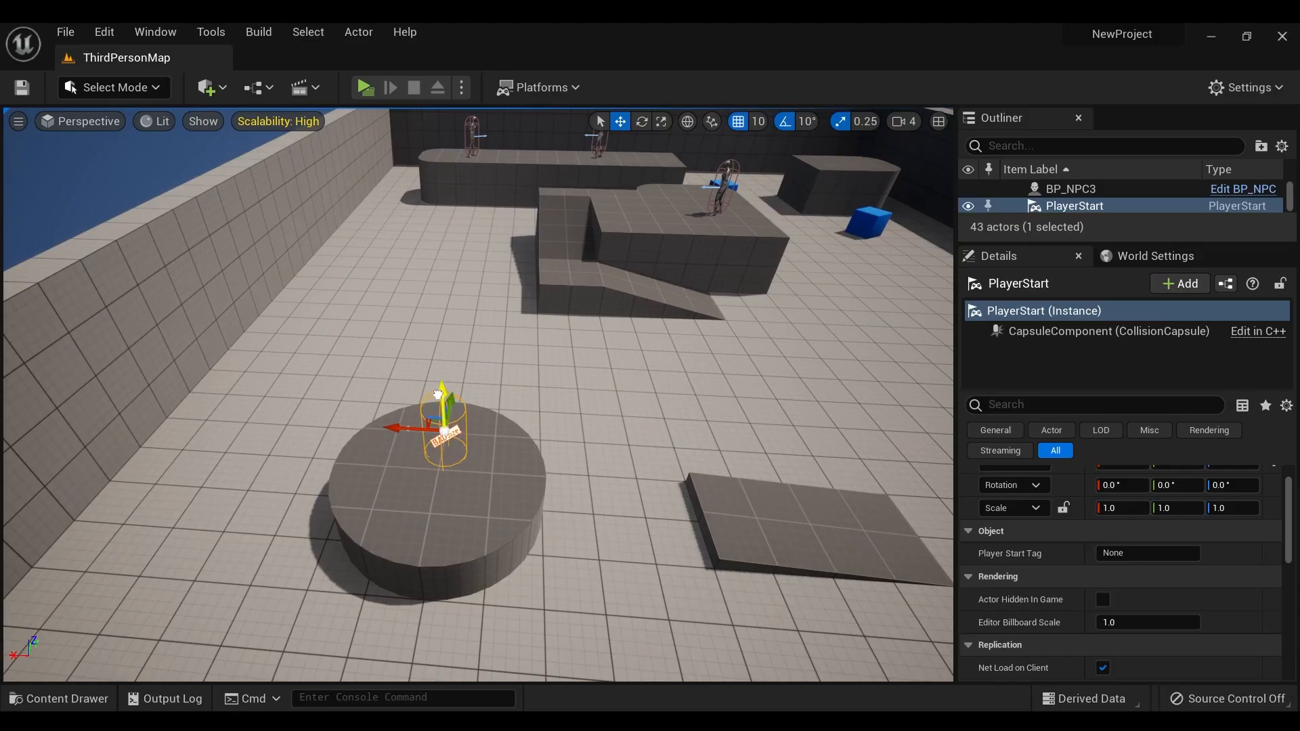
pyautogui.click(409, 478)
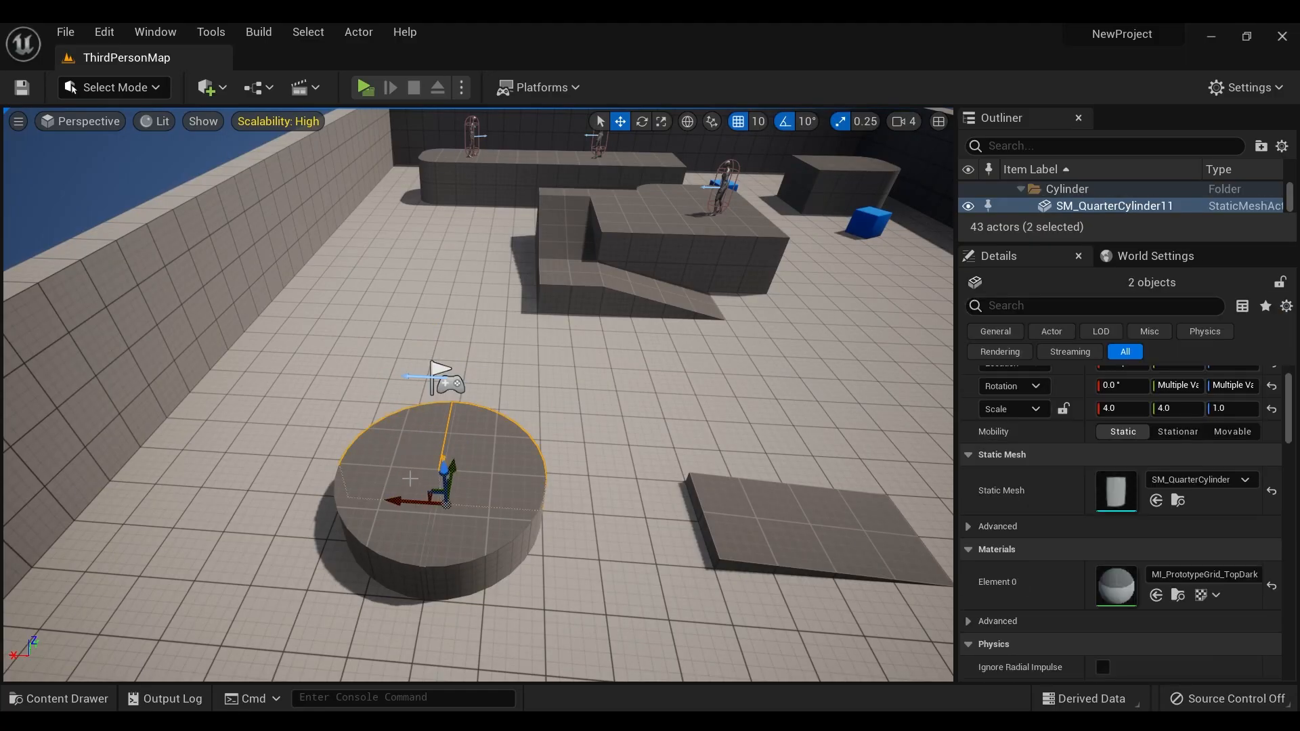
pyautogui.keyDown('ctrl'); pyautogui.click(446, 387); pyautogui.keyUp('ctrl')
pyautogui.scroll(-10, 467, 393)
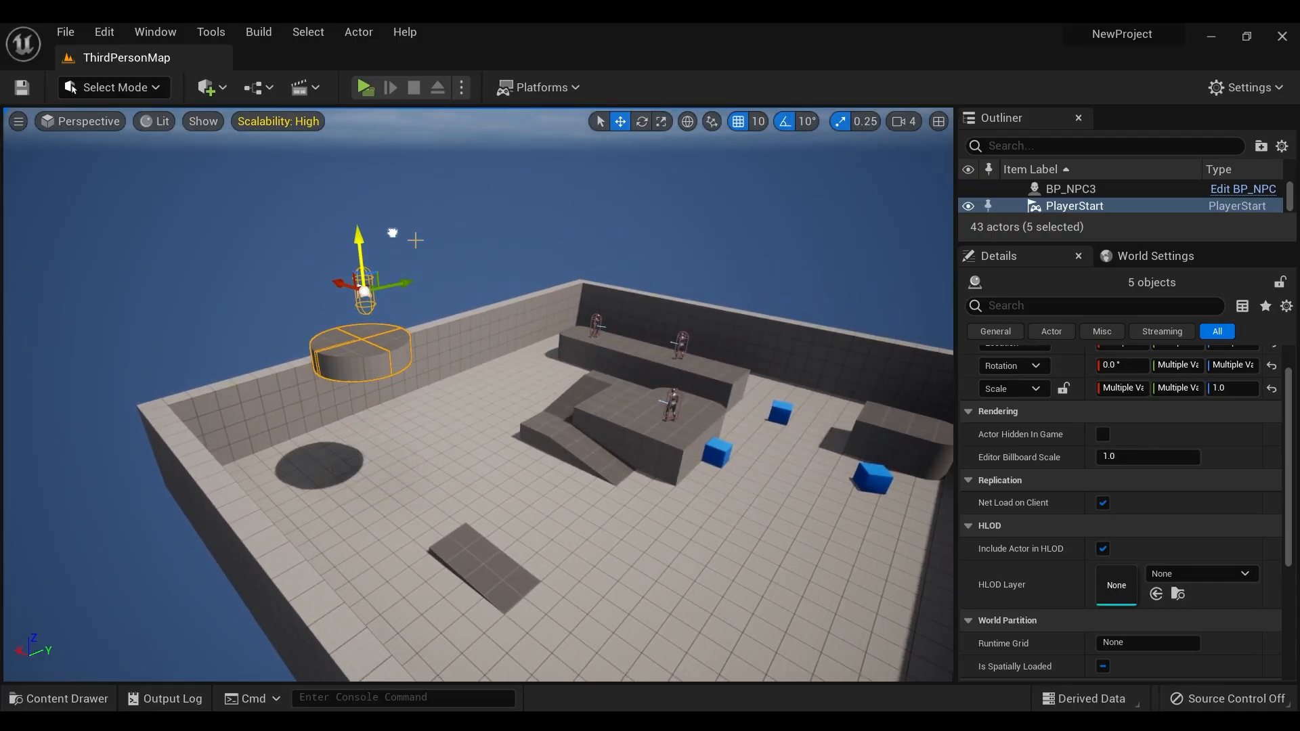
pyautogui.moveTo(416, 241); pyautogui.dragTo(401, 186, button='right')
pyautogui.press('s')
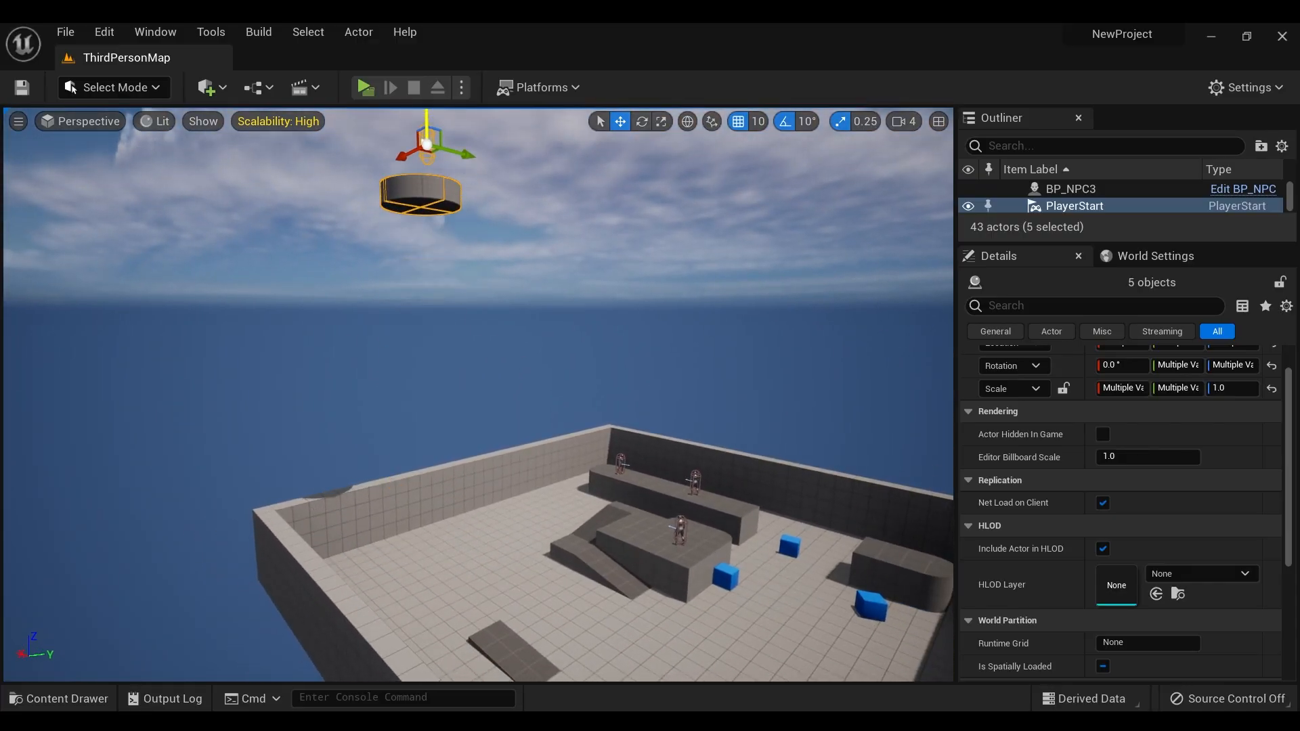
pyautogui.press('s')
pyautogui.moveTo(415, 240); pyautogui.dragTo(412, 315, button='right')
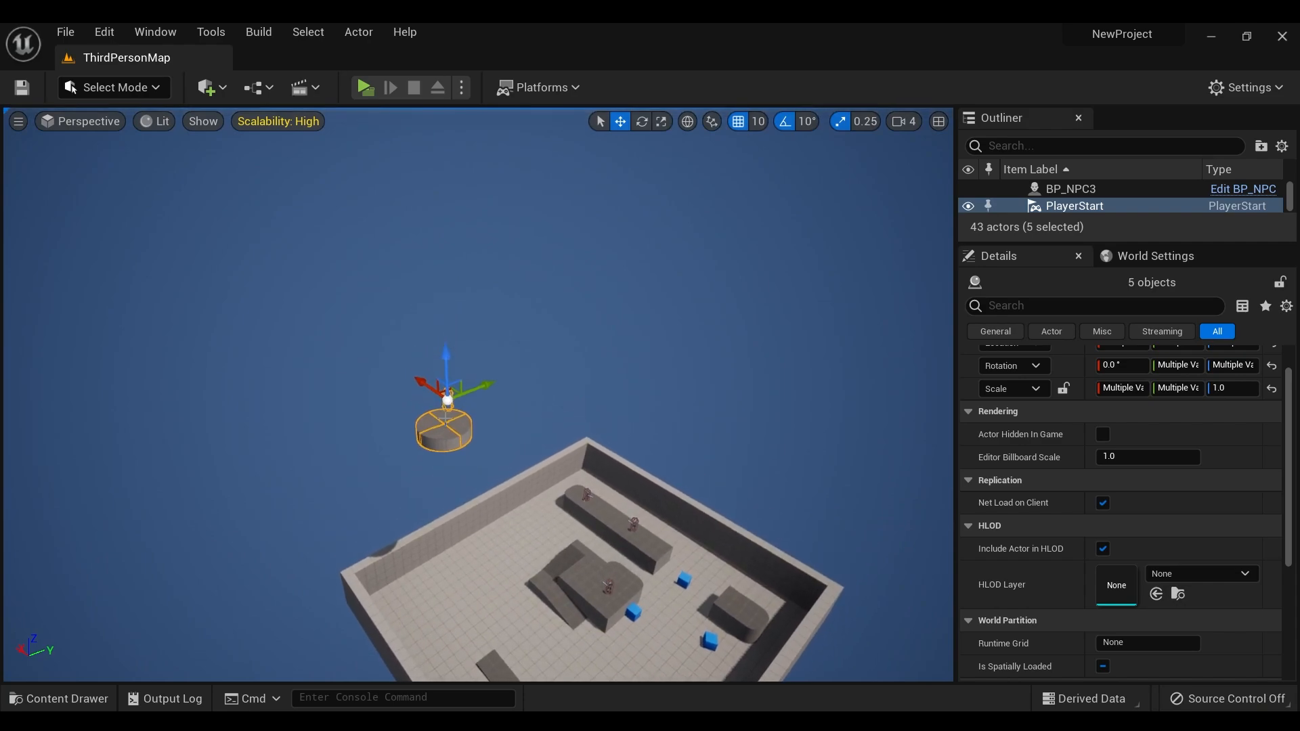
# Step: Play the level from the raised platform, activate the Multi Attack System in mid-air, target the three NPCs and launch the attack
pyautogui.click(364, 87)
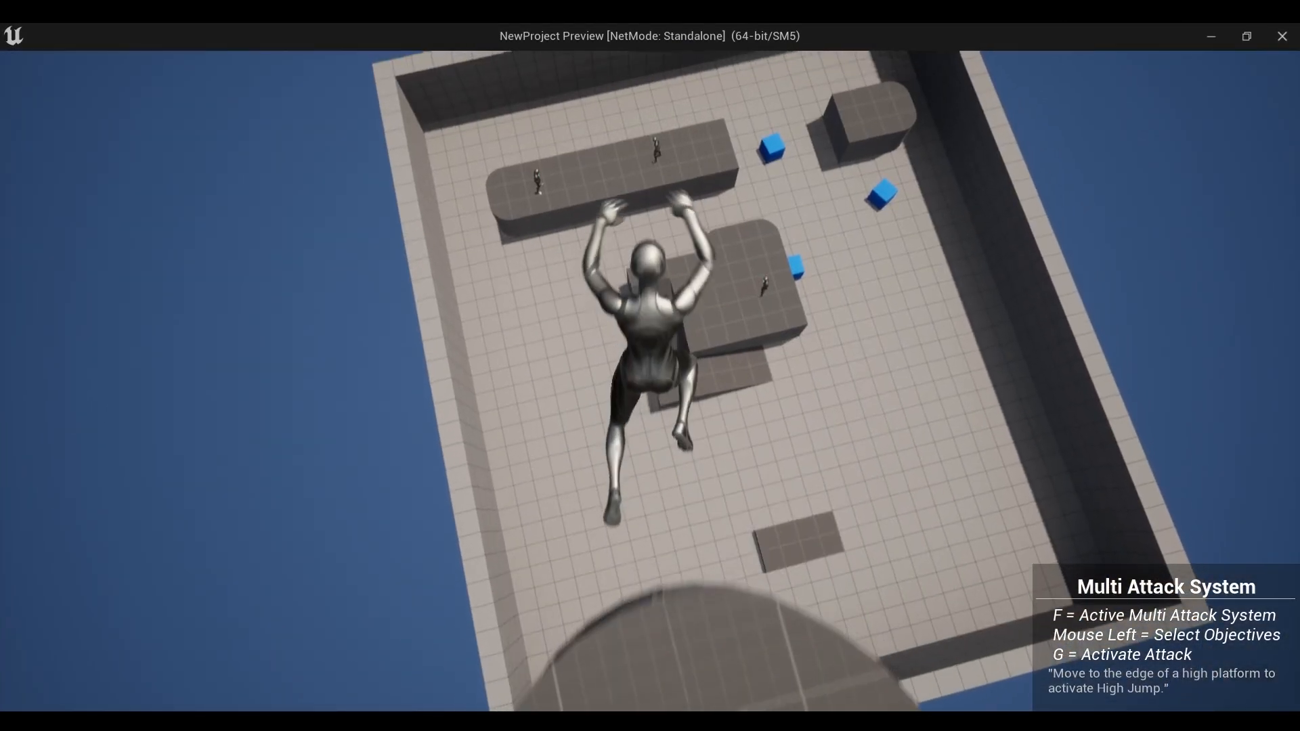
pyautogui.press('f')
pyautogui.click(650, 381)
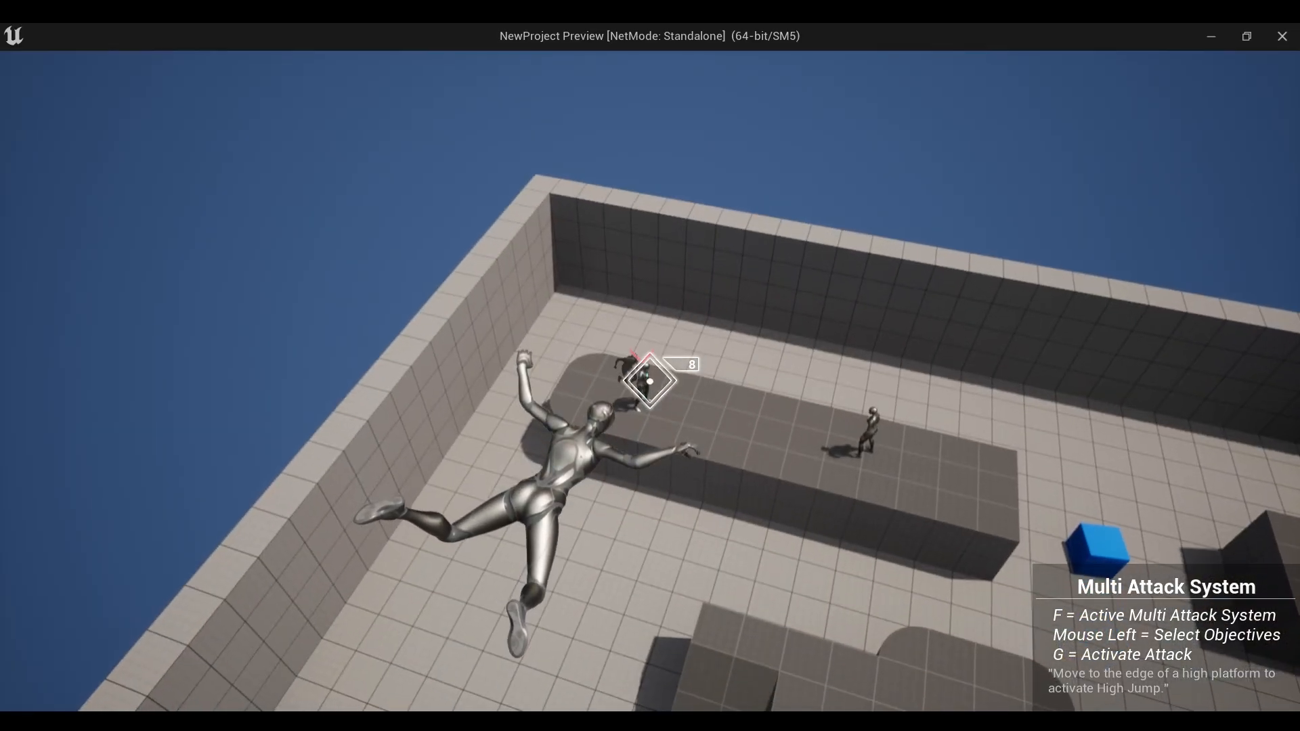
pyautogui.click(650, 381)
pyautogui.click(649, 381)
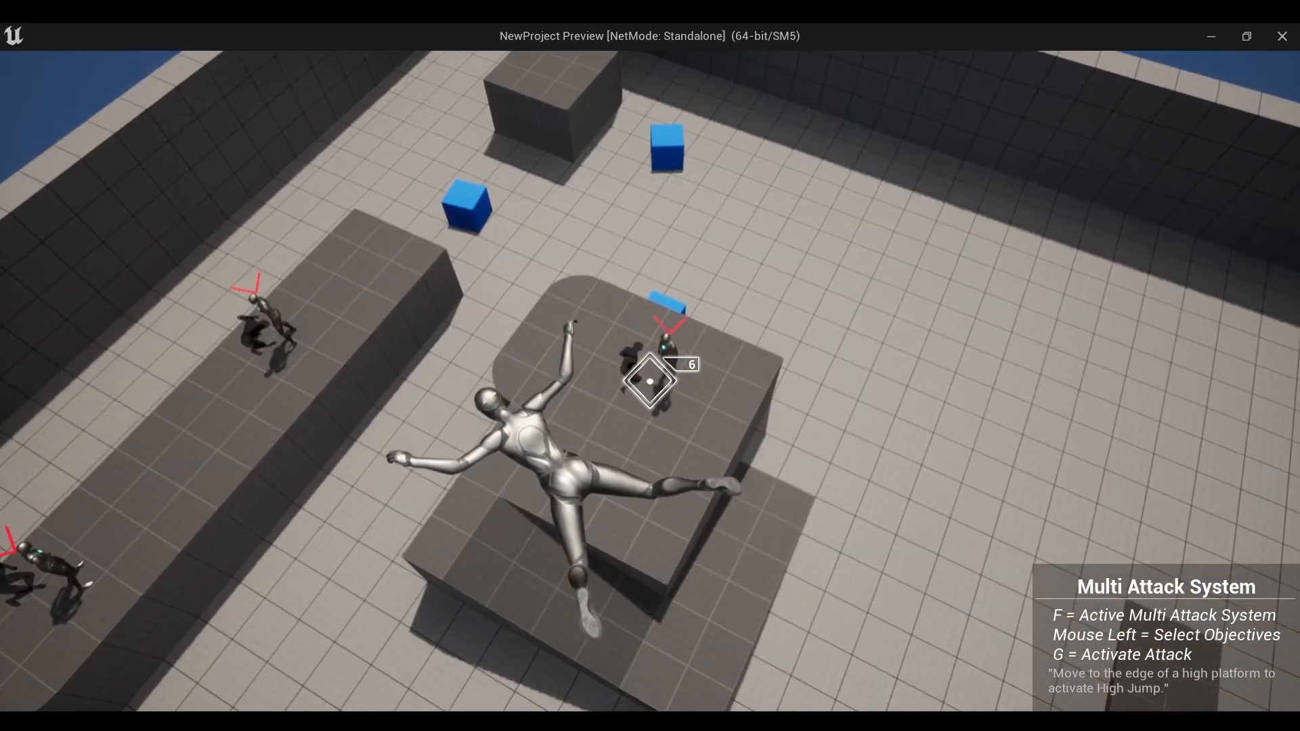
pyautogui.press('g')
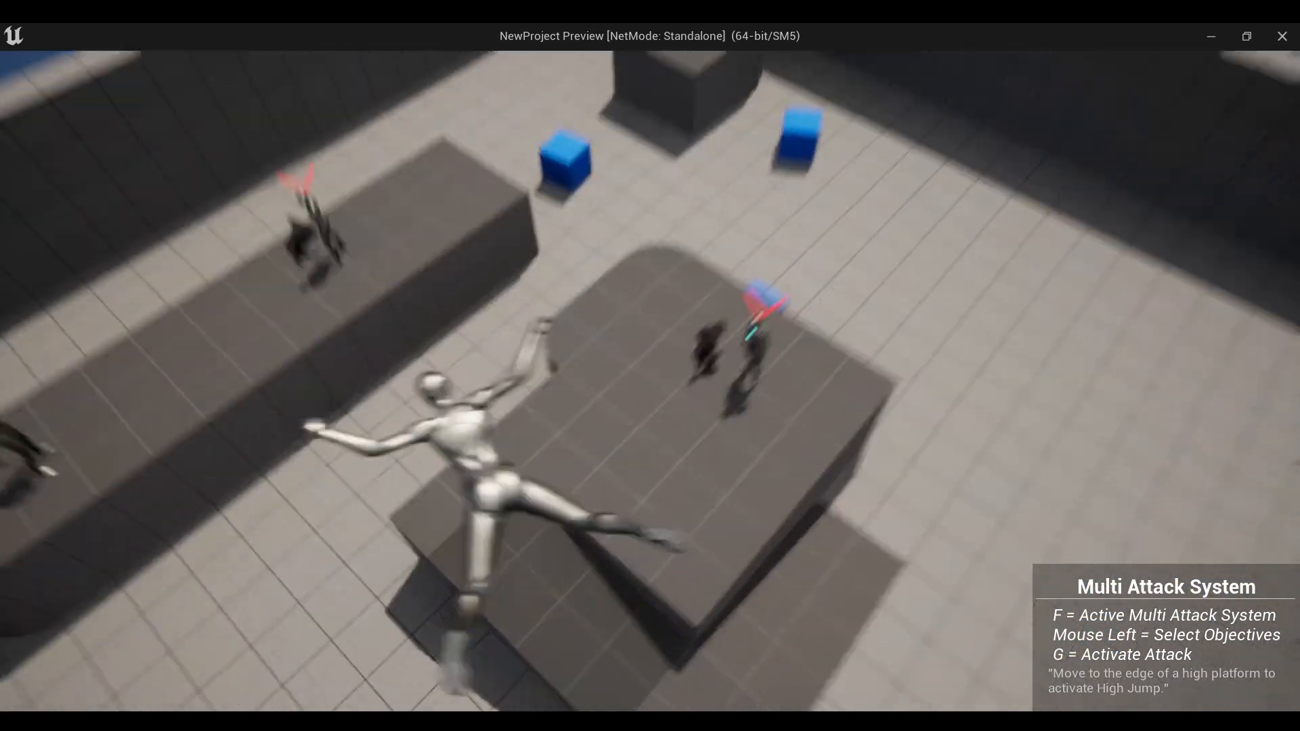